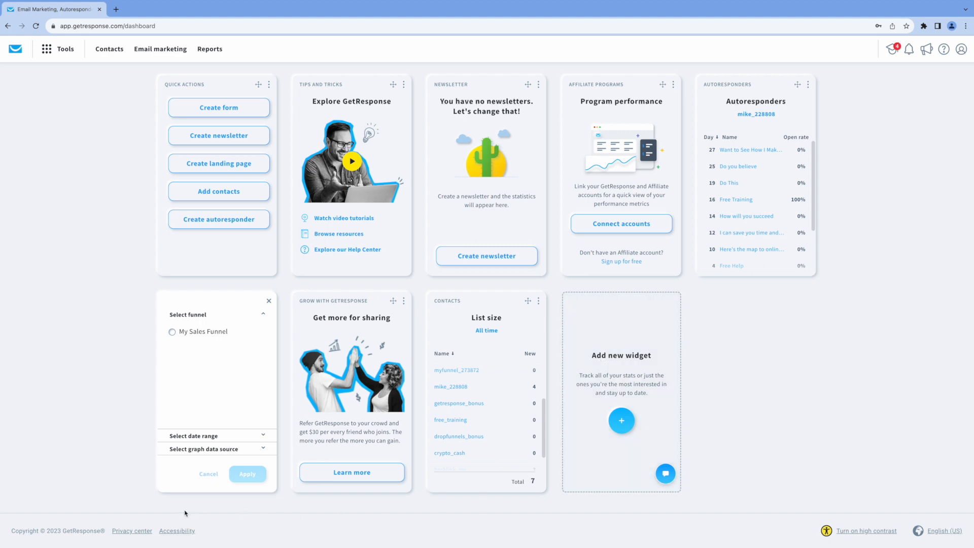
Open the LiveChat support panel from the dashboard's chat bubble
{"action": "left_click", "coordinate": [57, 53]}
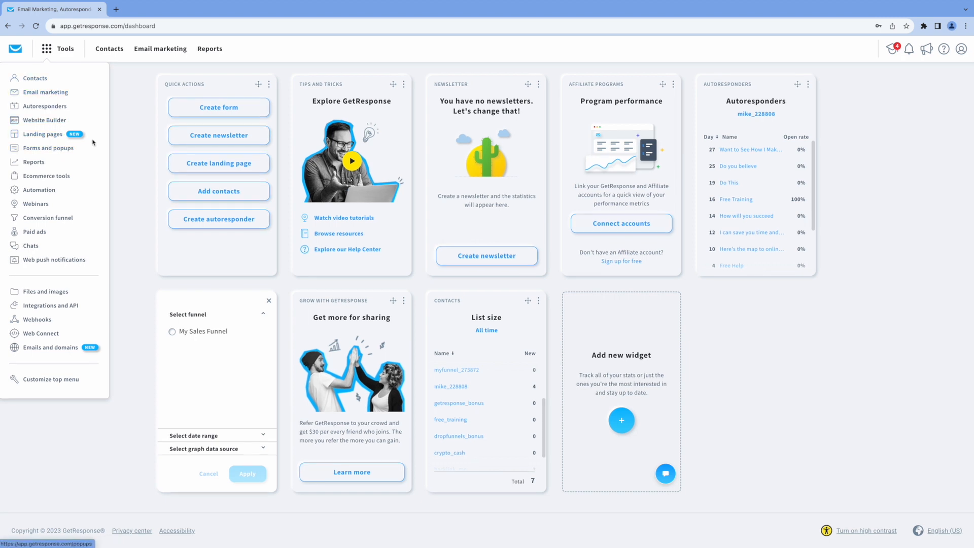
{"action": "left_click", "coordinate": [122, 129]}
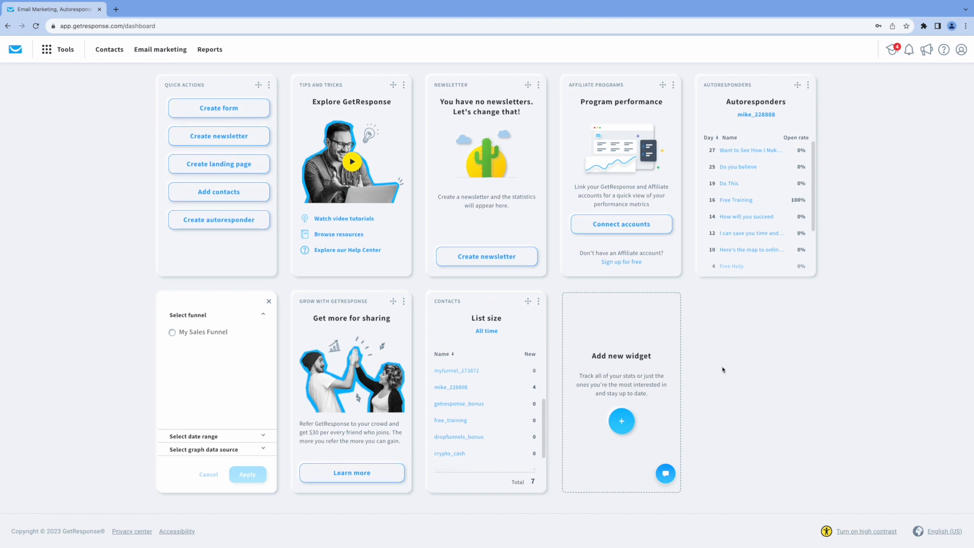
{"action": "left_click", "coordinate": [666, 474]}
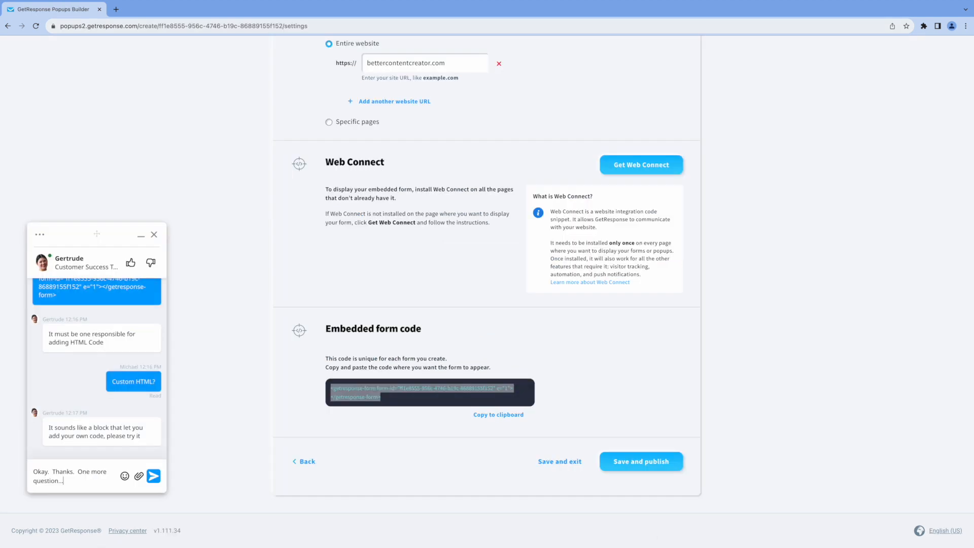
Send the pending message, then ask support about Web Connect versus the GetResponse WordPress plugin
{"action": "key", "text": "Return"}
{"action": "type", "text": "Can I use the Web Connect"}
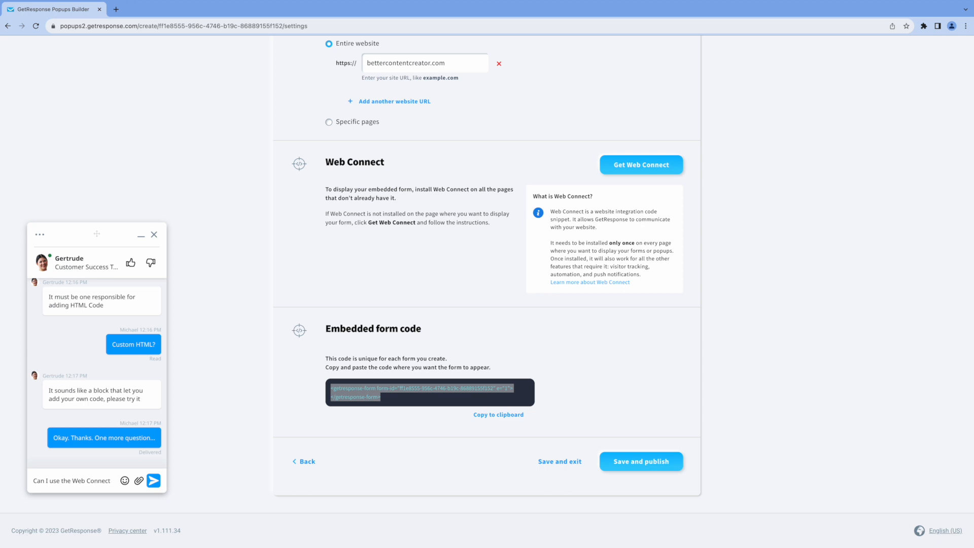
{"action": "type", "text": " featur"}
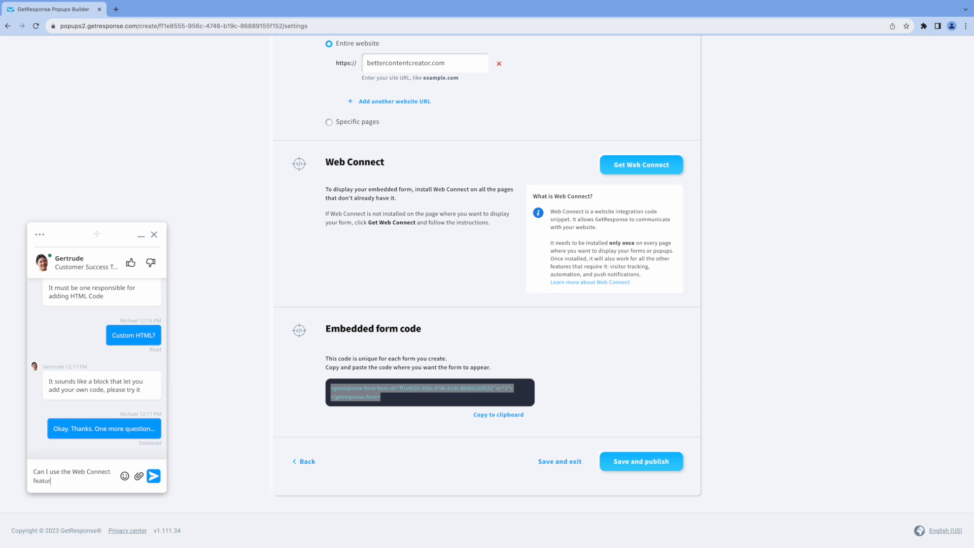
{"action": "type", "text": "e or do I need to install the GetRe"}
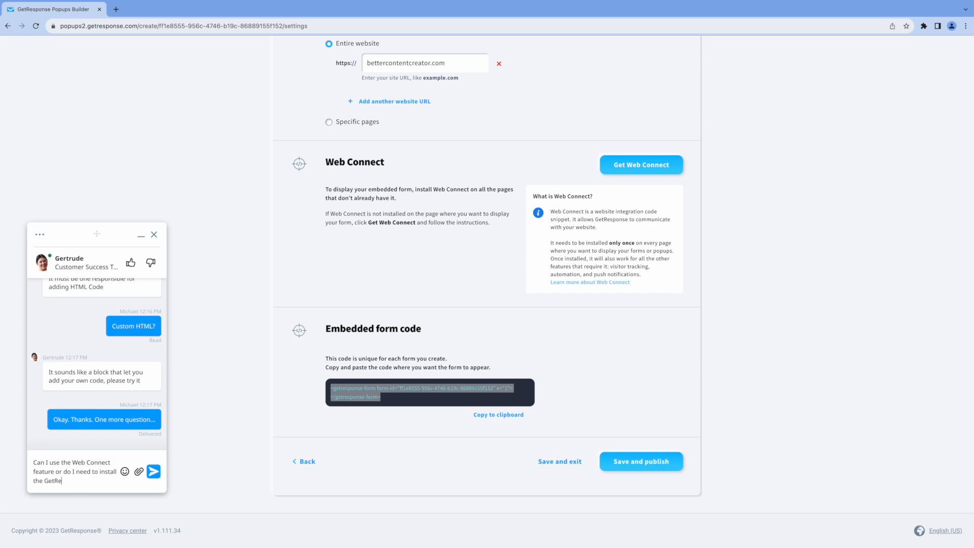
{"action": "type", "text": "sponse plugin to connec"}
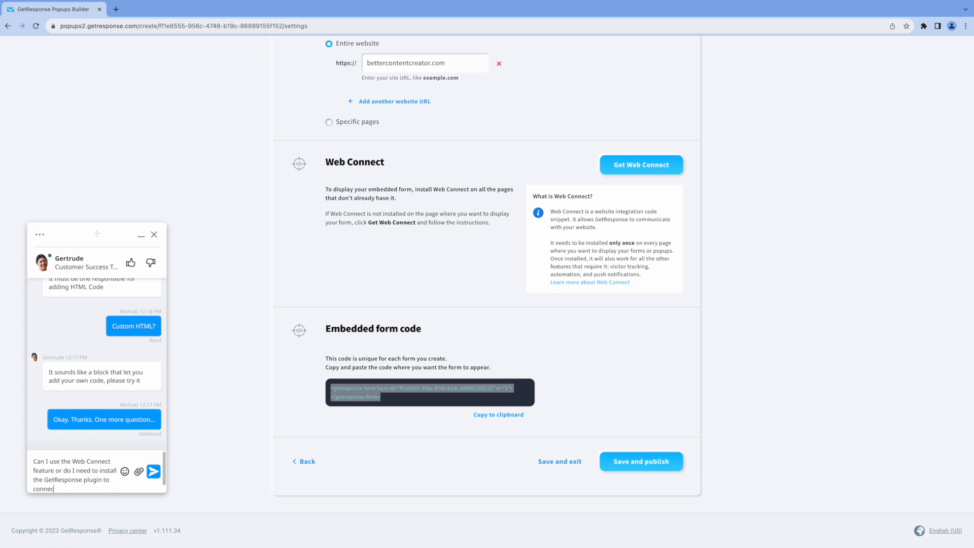
{"action": "type", "text": "t to WordPress"}
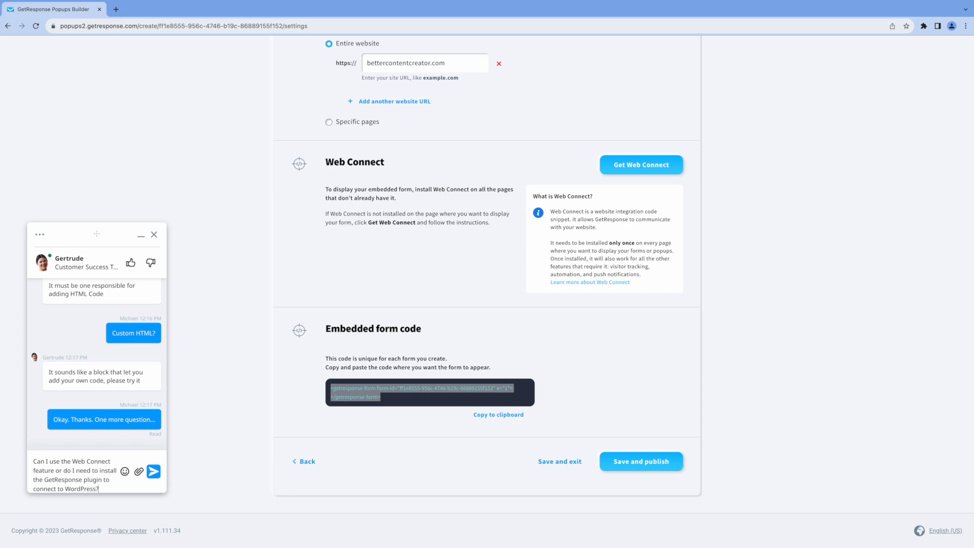
{"action": "type", "text": "?"}
{"action": "key", "text": "Return"}
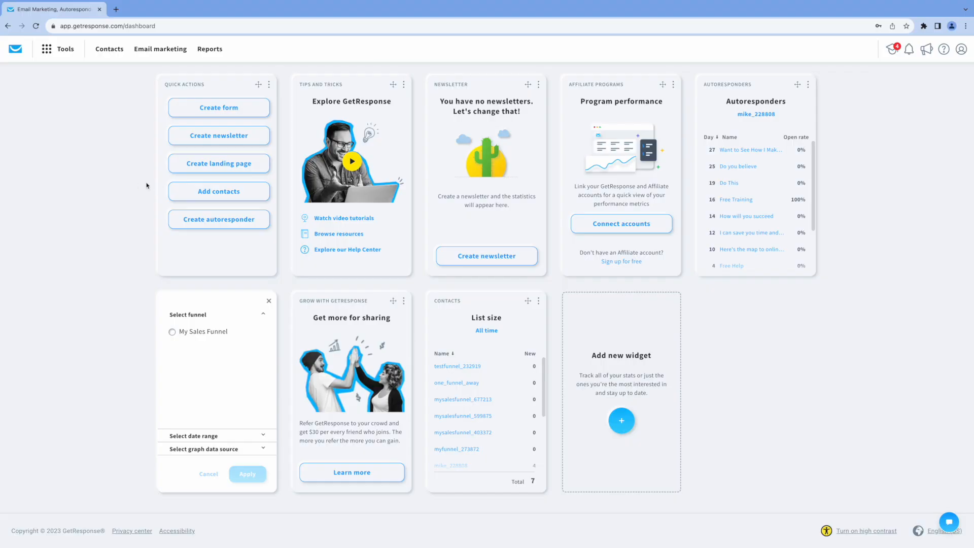
Create the 'Coaching' contact list and open it to add contacts
{"action": "left_click", "coordinate": [49, 53]}
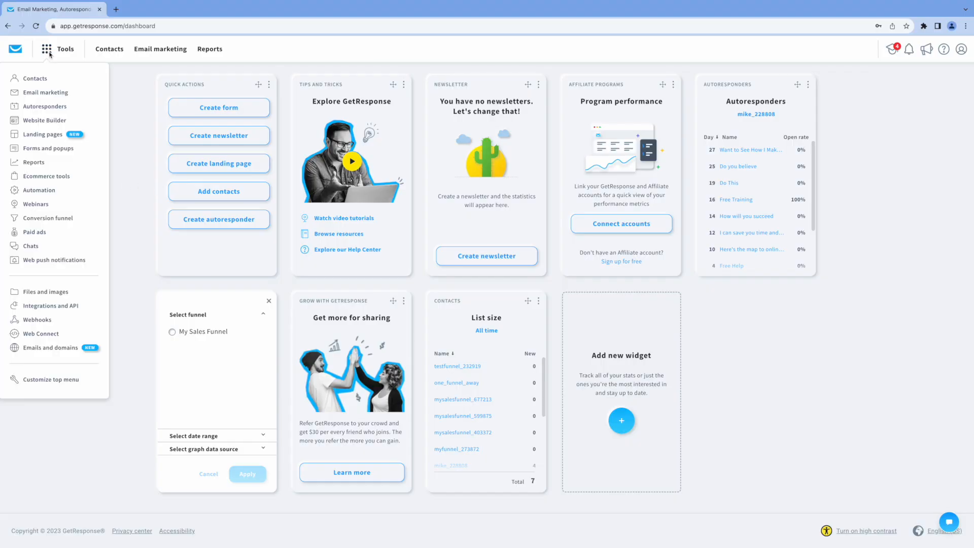
{"action": "left_click", "coordinate": [33, 80]}
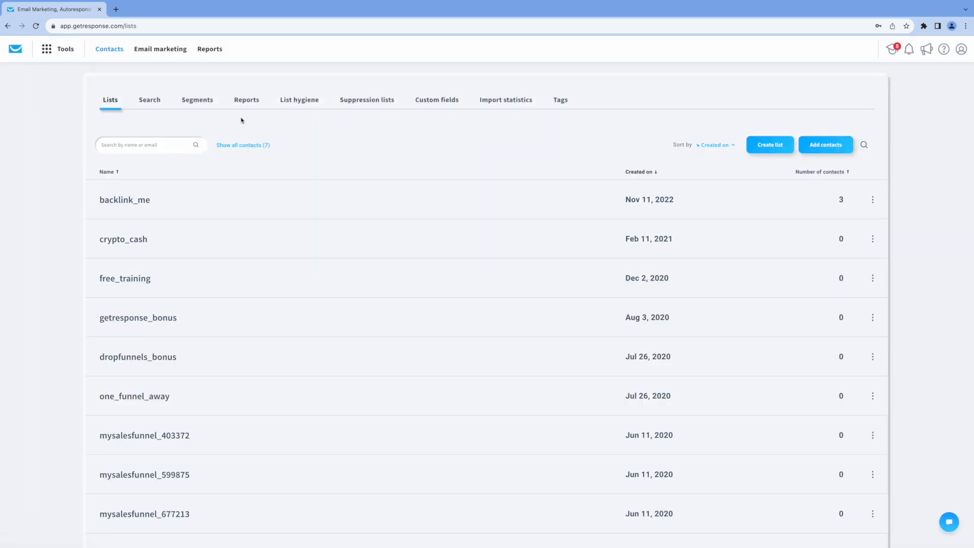
{"action": "left_click", "coordinate": [757, 147]}
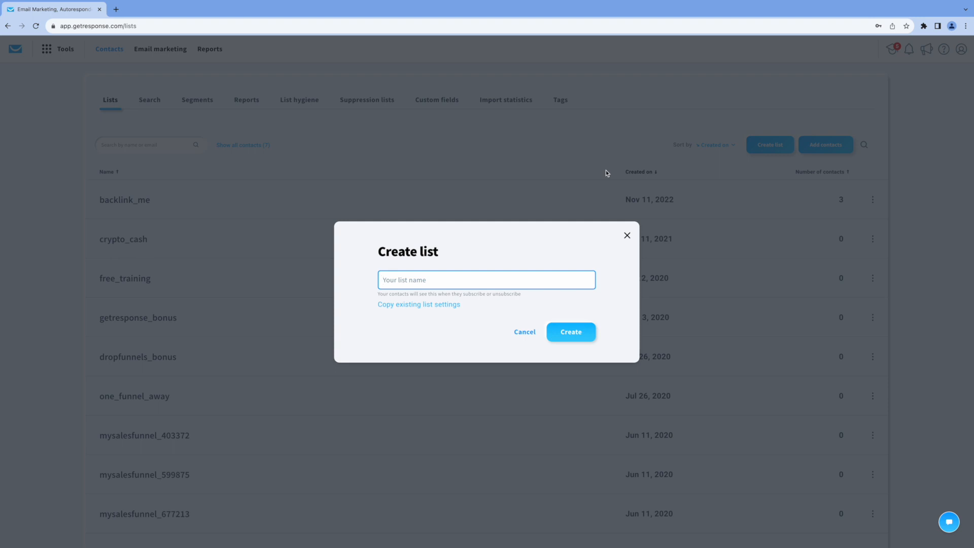
{"action": "type", "text": "Coaching"}
{"action": "left_click", "coordinate": [570, 336]}
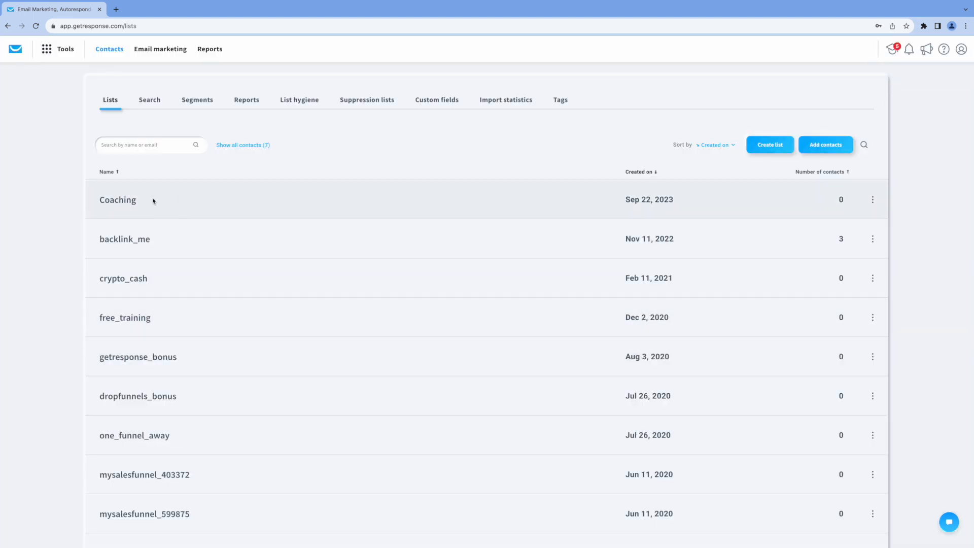
{"action": "left_click", "coordinate": [124, 201]}
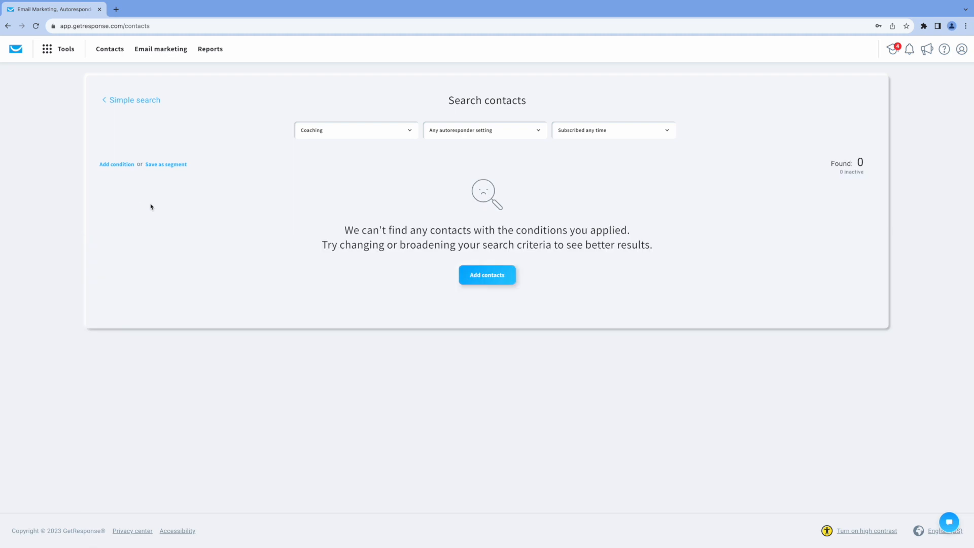
{"action": "left_click", "coordinate": [488, 280]}
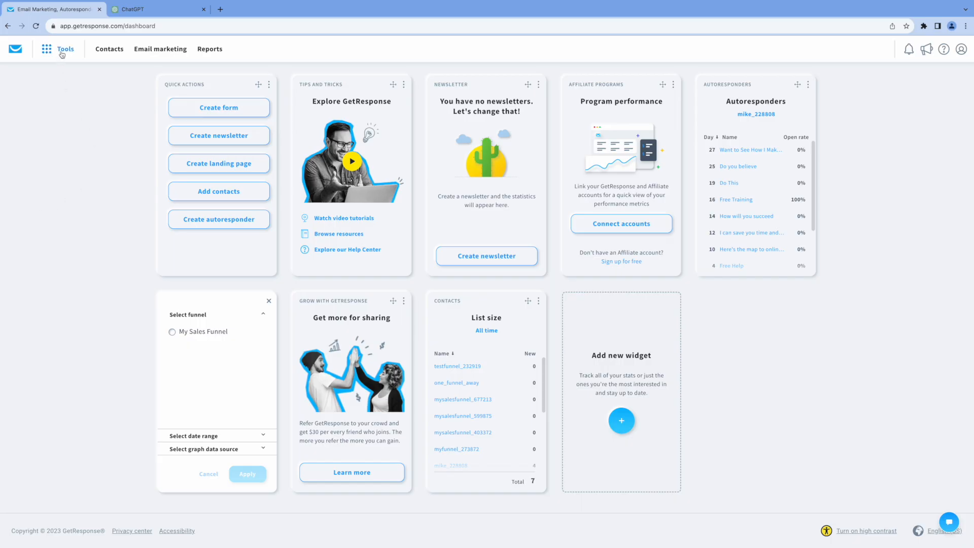
Start a new autoresponder built from scratch under Autoresponders
{"action": "left_click", "coordinate": [62, 51]}
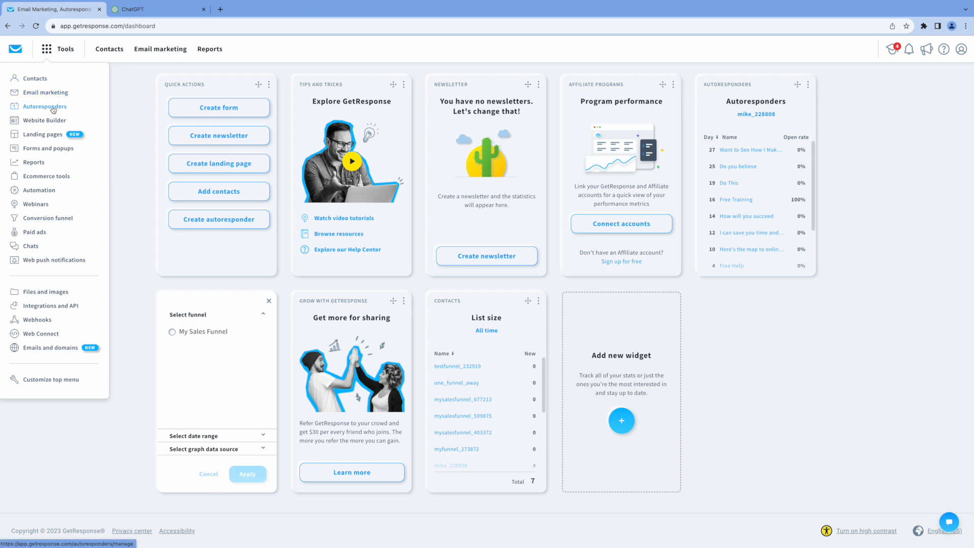
{"action": "left_click", "coordinate": [53, 108]}
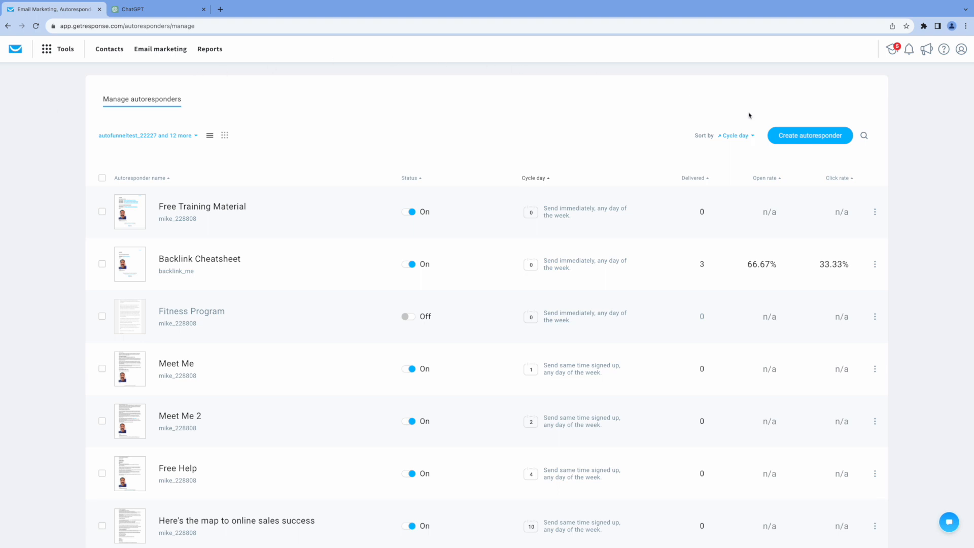
{"action": "left_click", "coordinate": [787, 138]}
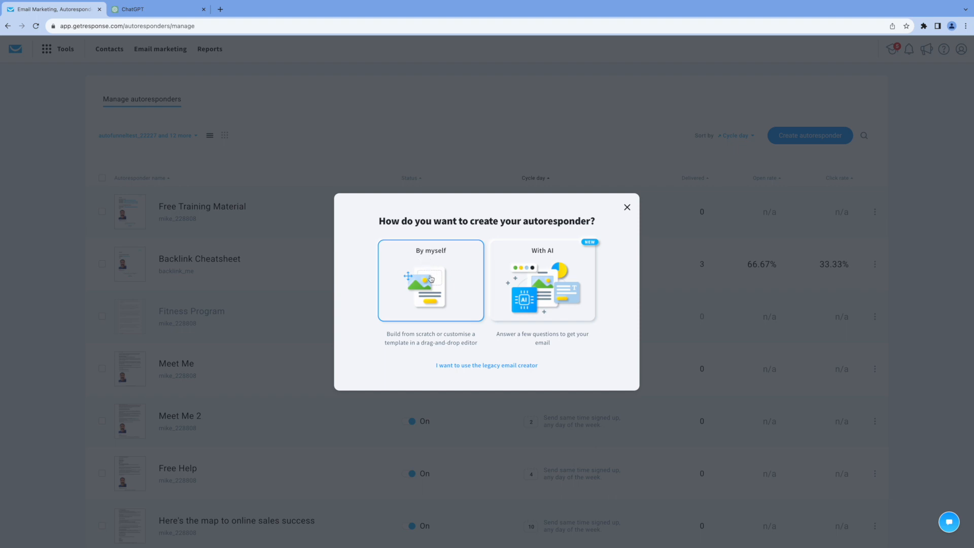
{"action": "left_click", "coordinate": [431, 280]}
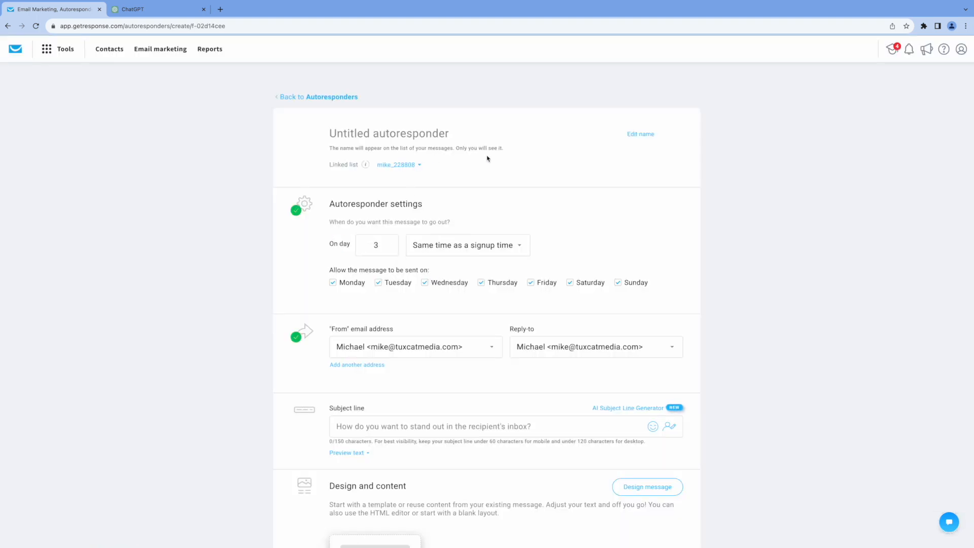
Name it 'Free Consultation' and link it to the Coaching list on day 0
{"action": "type", "text": "Free"}
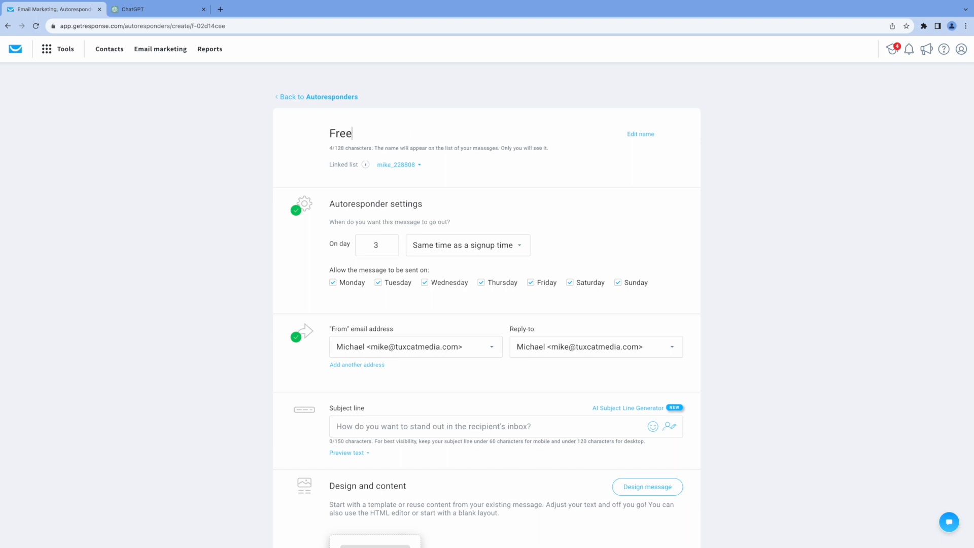
{"action": "type", "text": " Consulta"}
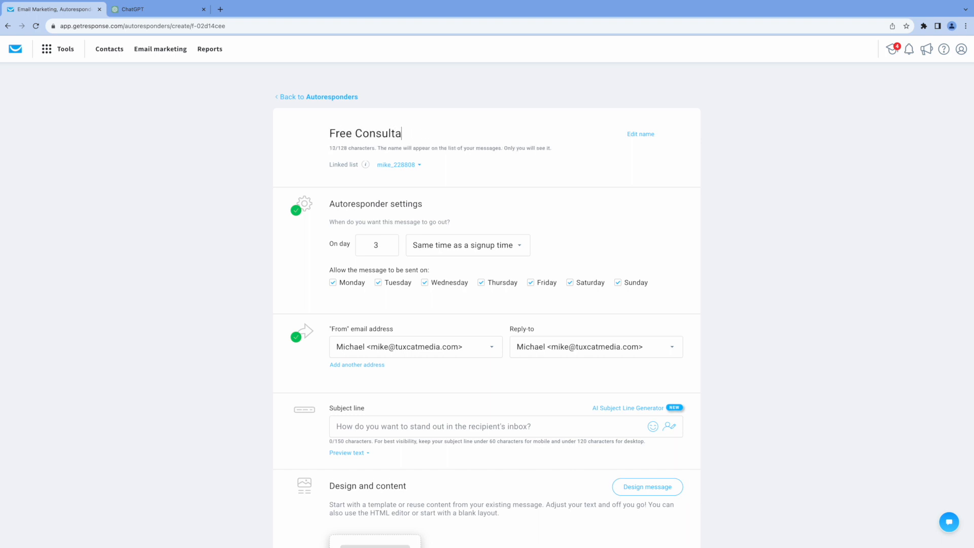
{"action": "type", "text": "tion"}
{"action": "left_click", "coordinate": [418, 166]}
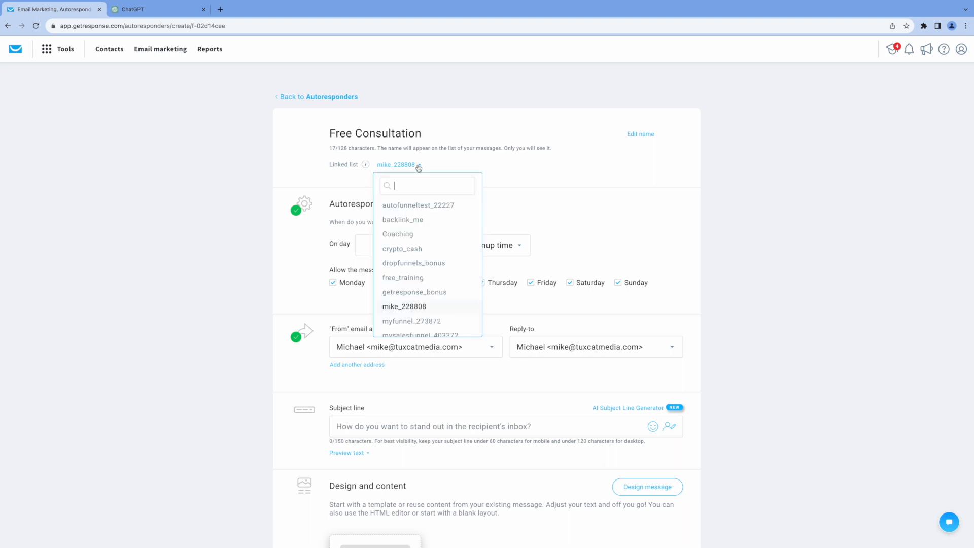
{"action": "left_click", "coordinate": [396, 240]}
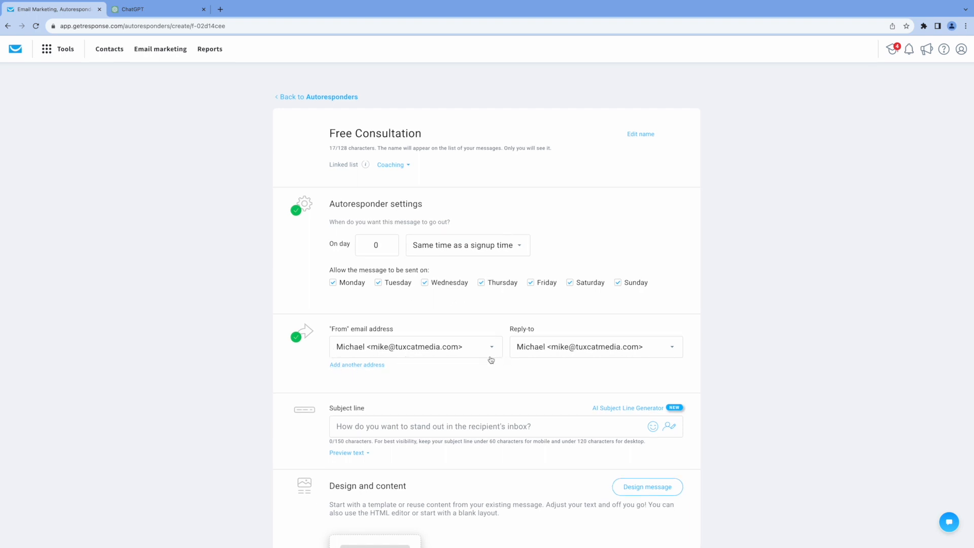
{"action": "scroll", "coordinate": [491, 359], "scroll_direction": "down", "scroll_amount": 5}
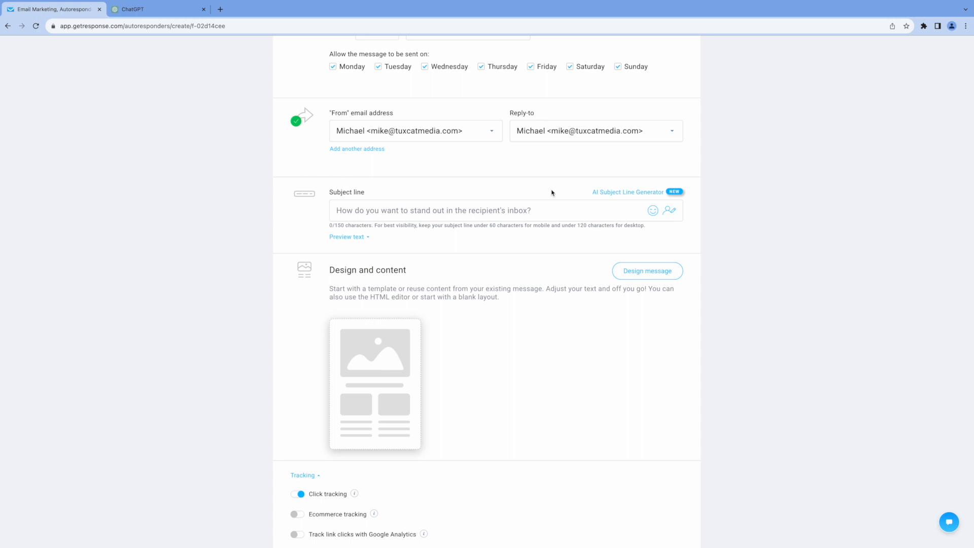
{"action": "scroll", "coordinate": [552, 193], "scroll_direction": "down", "scroll_amount": 1}
Select 'Unlock Your Health and Wellness Potential' in ChatGPT's subject line for copying
{"action": "left_click", "coordinate": [171, 9]}
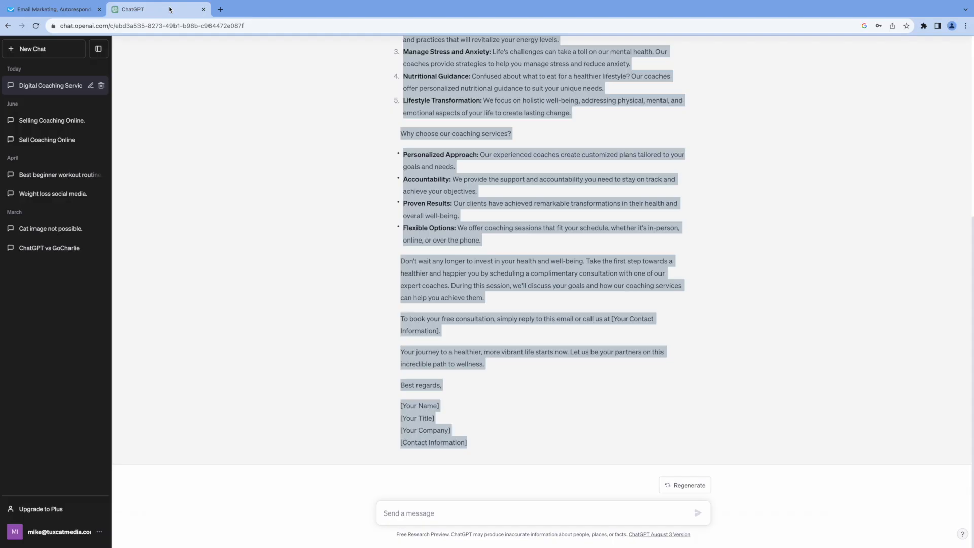
{"action": "left_click", "coordinate": [279, 186]}
{"action": "scroll", "coordinate": [295, 188], "scroll_direction": "up", "scroll_amount": 5}
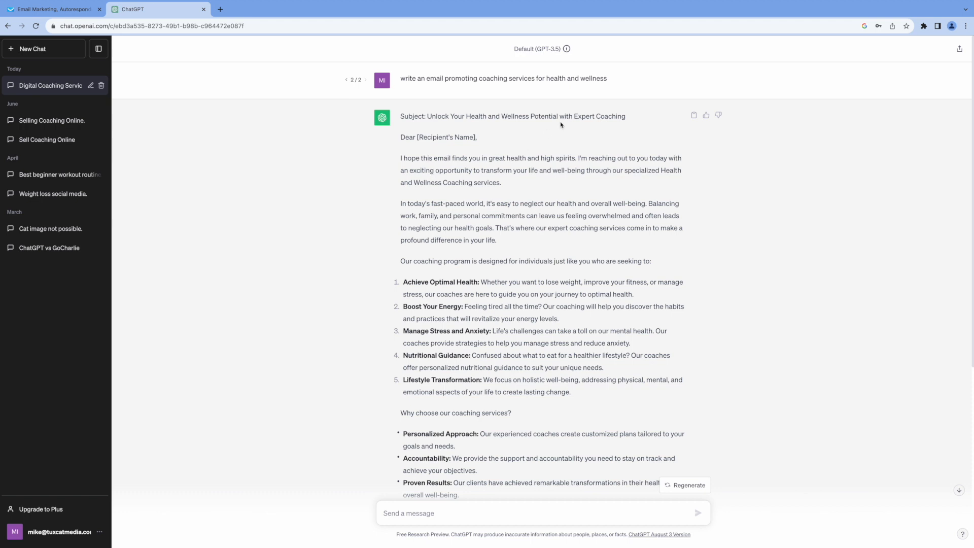
{"action": "left_click_drag", "start_coordinate": [558, 116], "coordinate": [429, 114]}
{"action": "key", "text": "ctrl+c"}
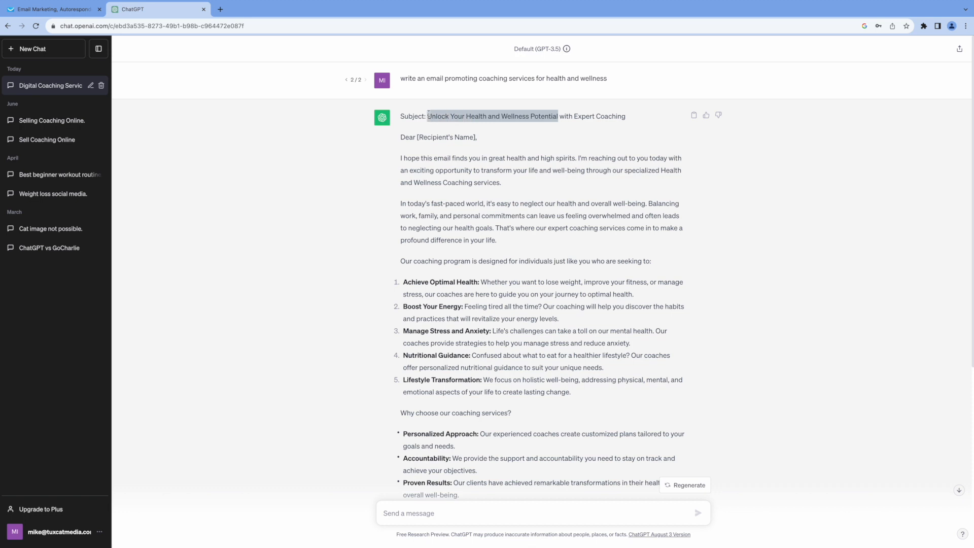
{"action": "left_click", "coordinate": [70, 11]}
Paste the copied phrase as the email subject and apply the Mental health coaching template
{"action": "left_click", "coordinate": [356, 208]}
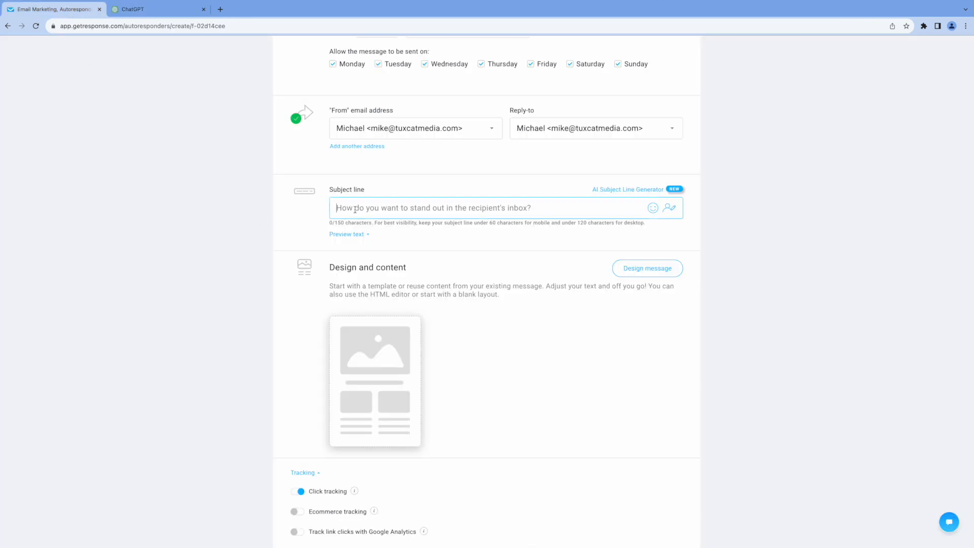
{"action": "key", "text": "ctrl+v"}
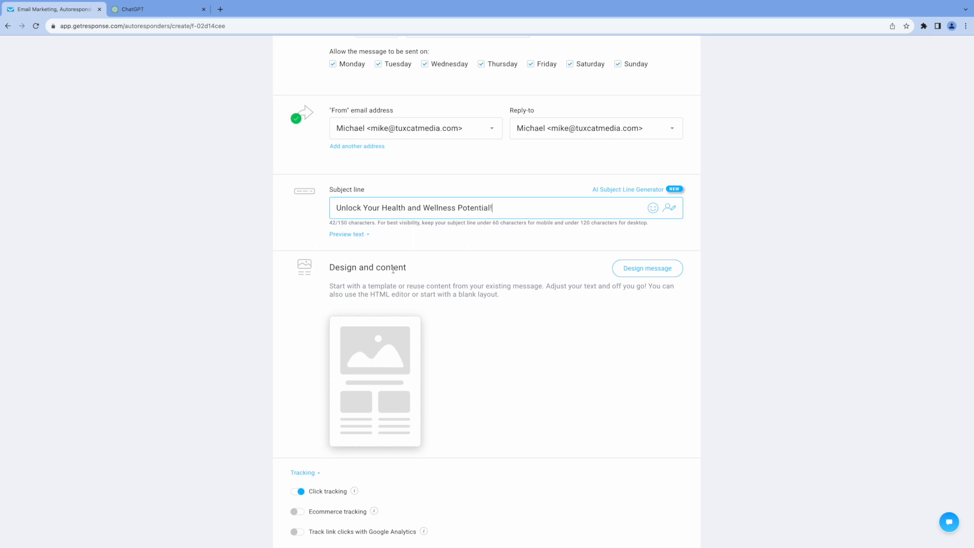
{"action": "left_click", "coordinate": [633, 272]}
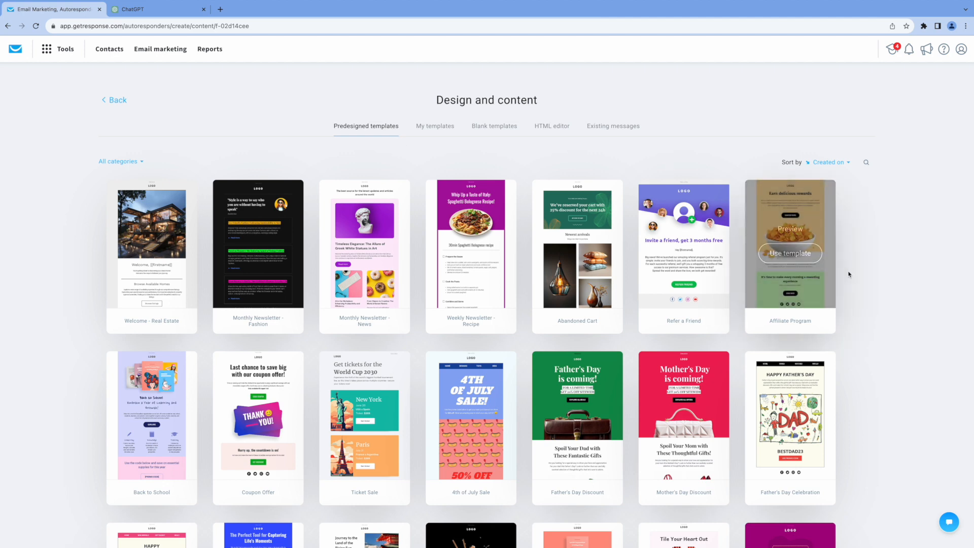
{"action": "scroll", "coordinate": [848, 274], "scroll_direction": "down", "scroll_amount": 4}
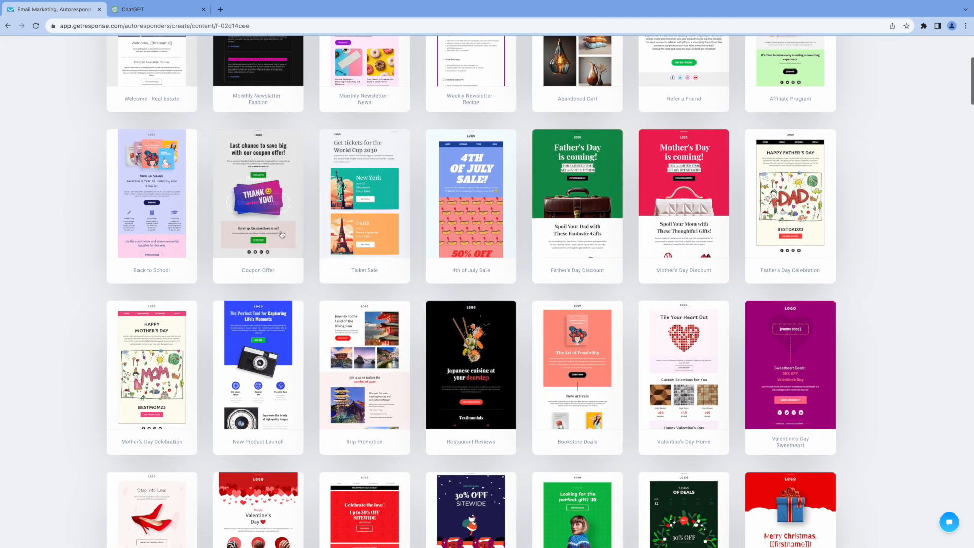
{"action": "scroll", "coordinate": [851, 338], "scroll_direction": "down", "scroll_amount": 6}
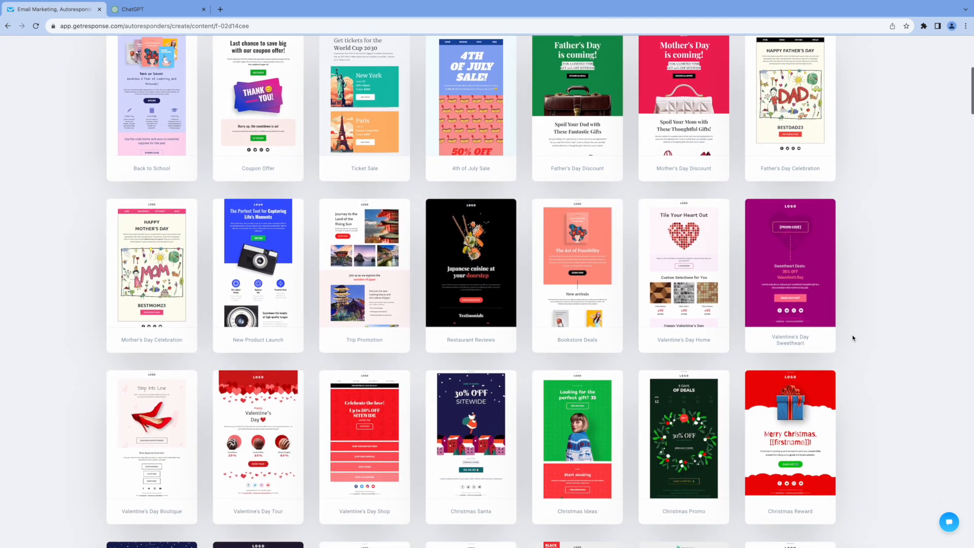
{"action": "scroll", "coordinate": [854, 339], "scroll_direction": "down", "scroll_amount": 5}
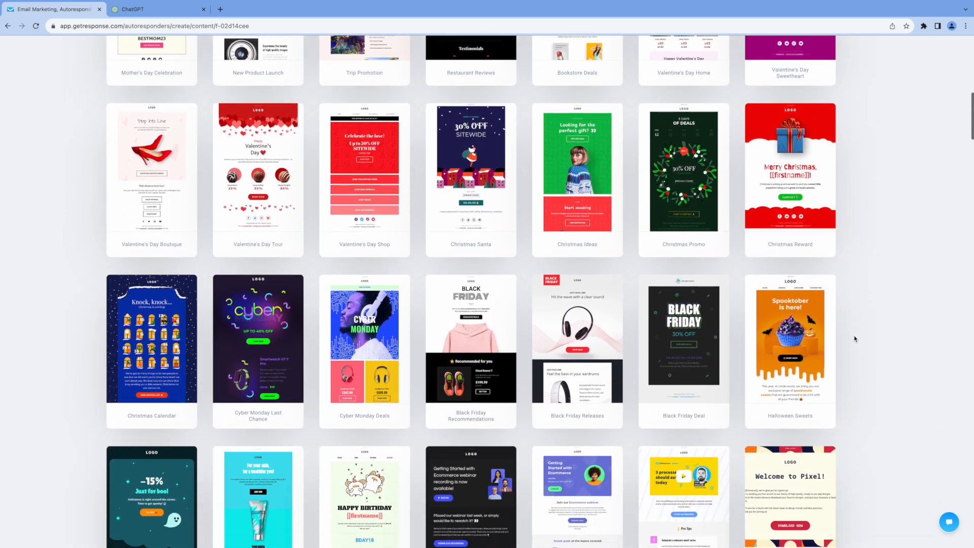
{"action": "scroll", "coordinate": [855, 338], "scroll_direction": "down", "scroll_amount": 12}
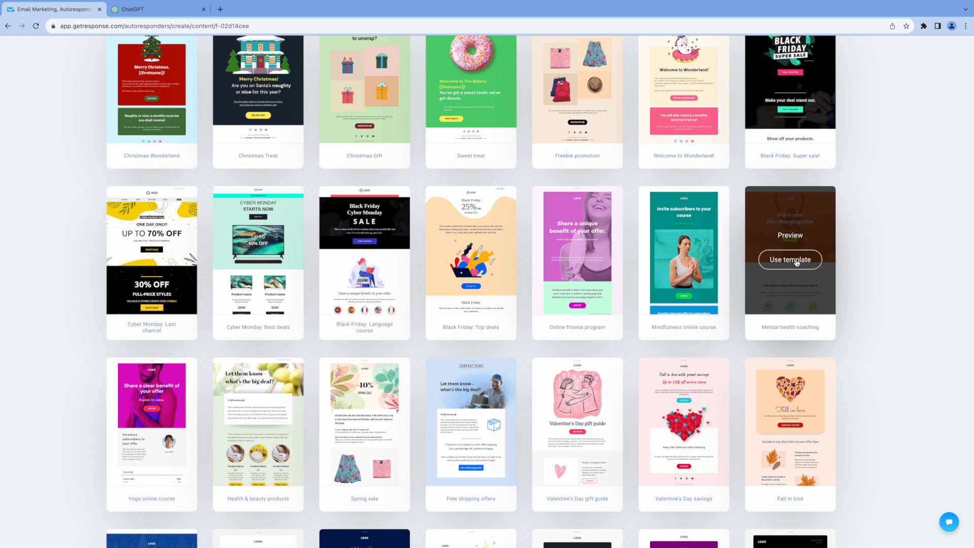
{"action": "left_click", "coordinate": [796, 260]}
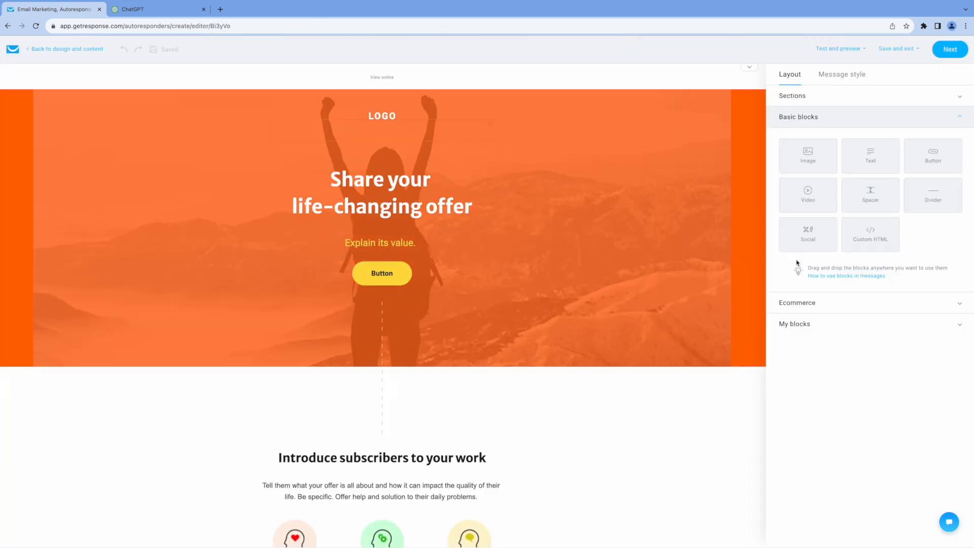
{"action": "mouse_move", "coordinate": [549, 255]}
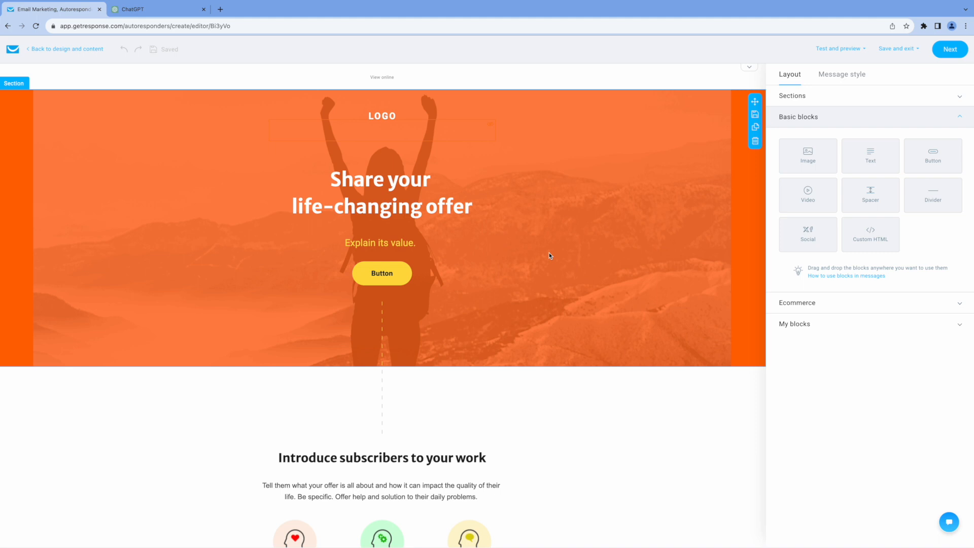
{"action": "mouse_move", "coordinate": [377, 117]}
{"action": "left_click", "coordinate": [378, 116]}
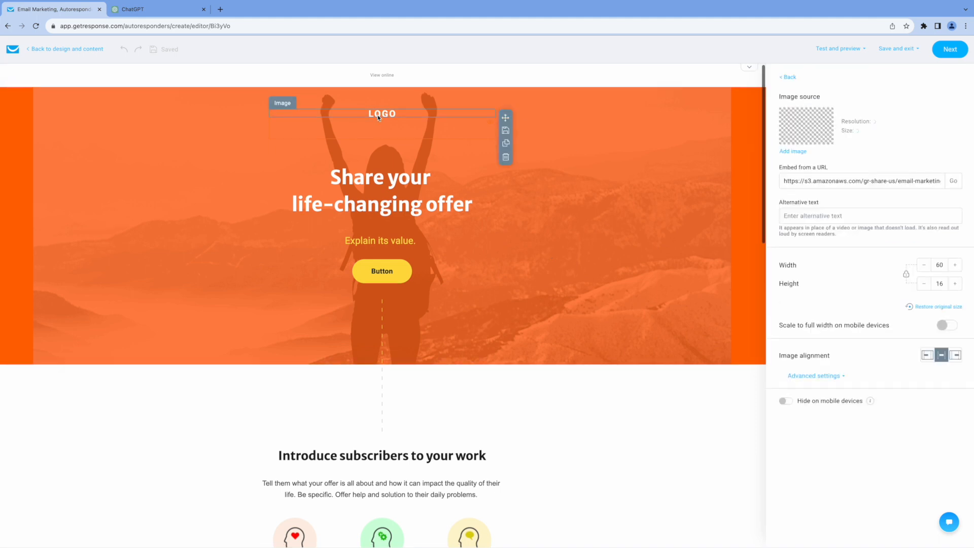
{"action": "left_click", "coordinate": [368, 180]}
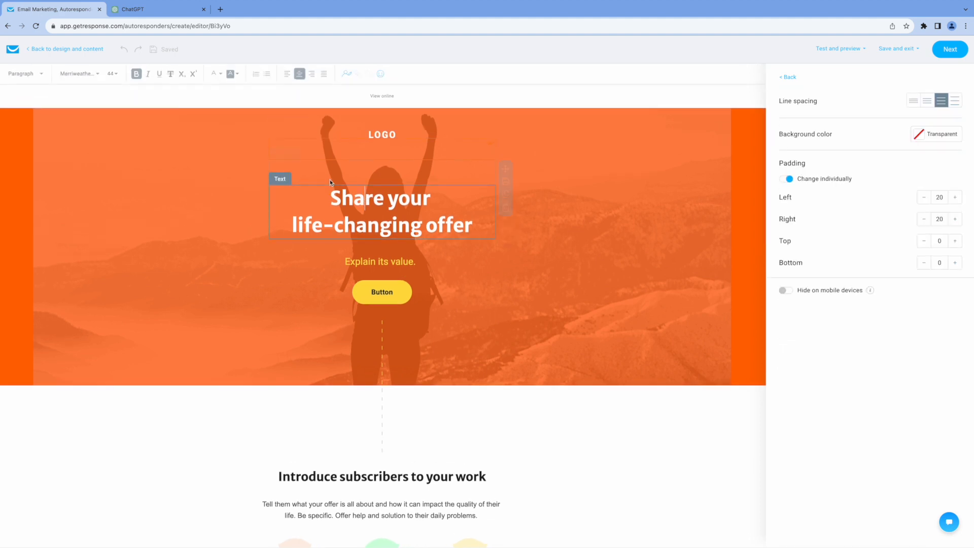
{"action": "left_click_drag", "start_coordinate": [330, 198], "coordinate": [473, 228]}
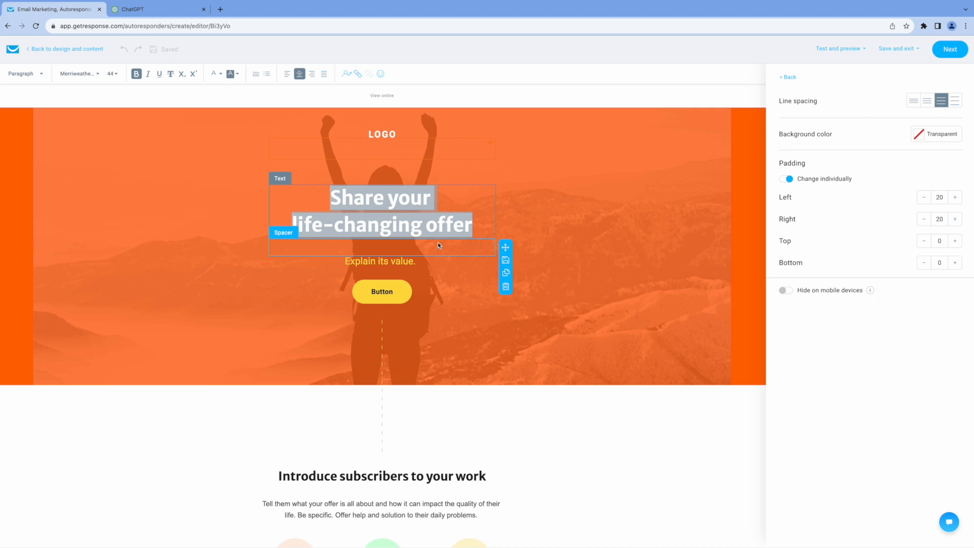
{"action": "left_click", "coordinate": [539, 184]}
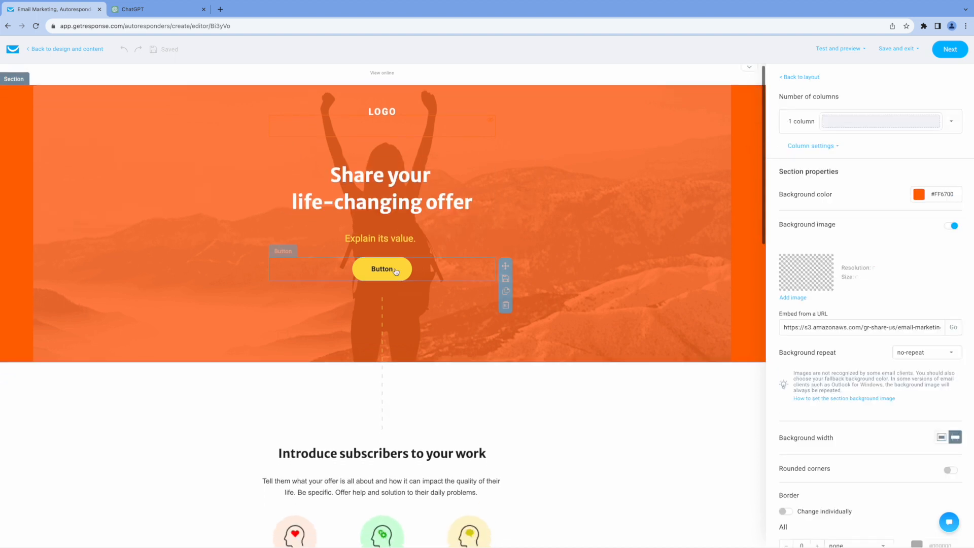
{"action": "left_click", "coordinate": [391, 271]}
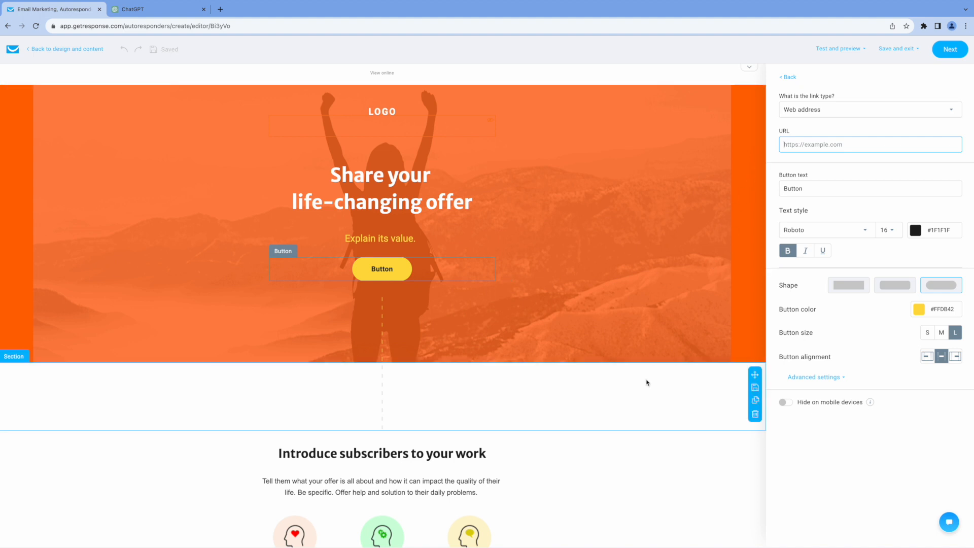
{"action": "scroll", "coordinate": [646, 382], "scroll_direction": "down", "scroll_amount": 6}
{"action": "scroll", "coordinate": [647, 383], "scroll_direction": "down", "scroll_amount": 1}
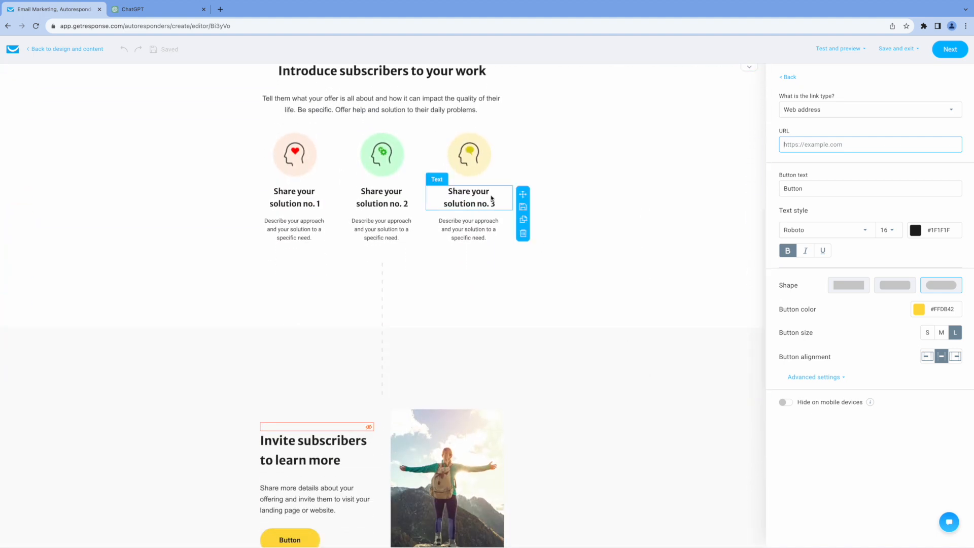
{"action": "scroll", "coordinate": [541, 304], "scroll_direction": "down", "scroll_amount": 7}
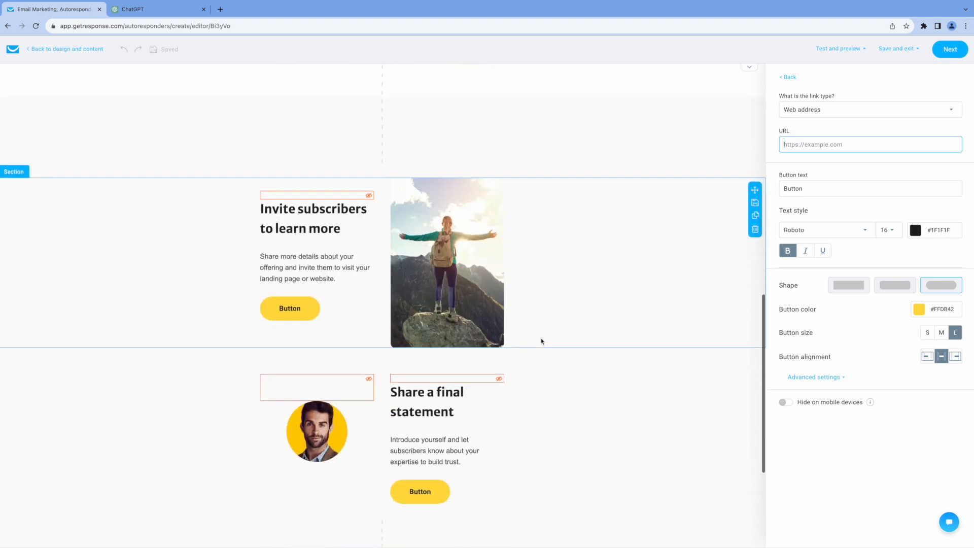
{"action": "scroll", "coordinate": [529, 302], "scroll_direction": "up", "scroll_amount": 15}
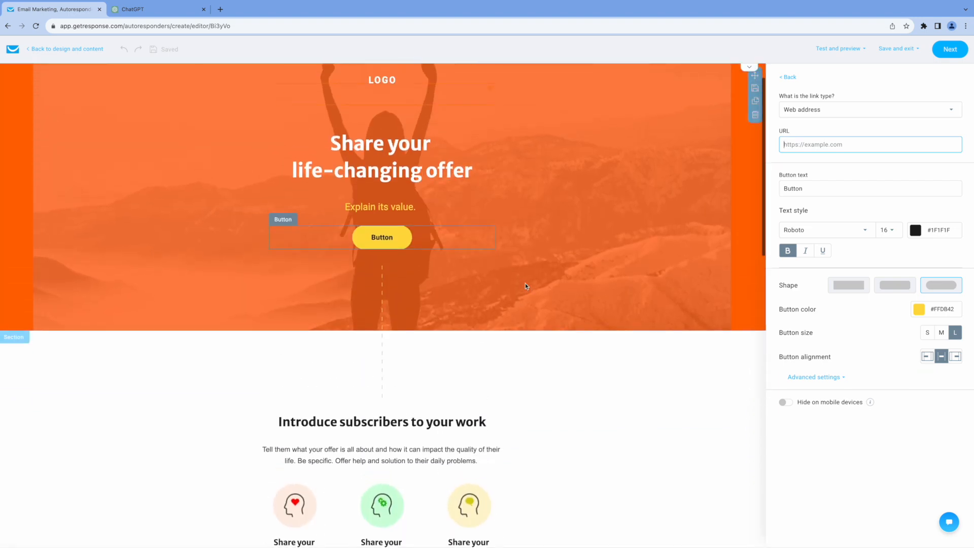
{"action": "left_click", "coordinate": [85, 49]}
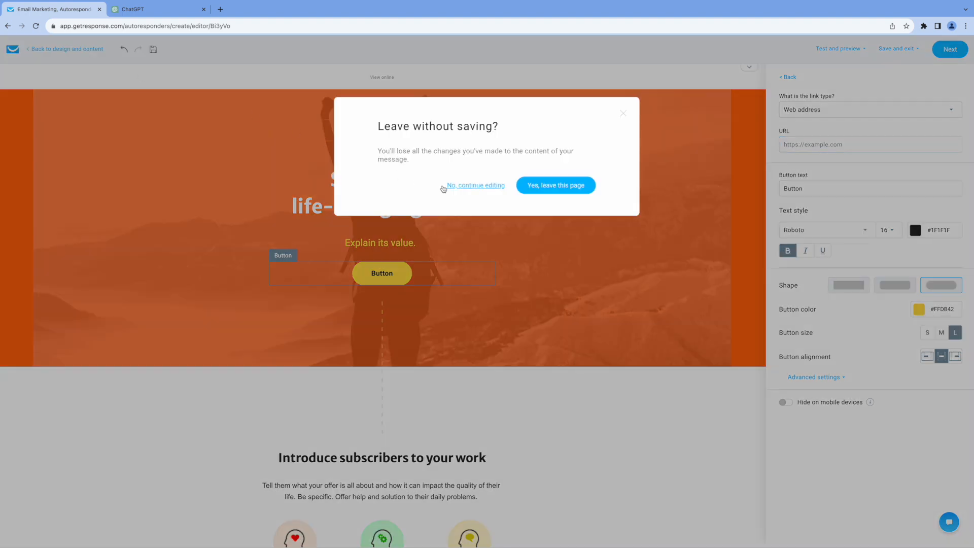
Discard the template edits, restart from the Blank template, and add one empty text block
{"action": "left_click", "coordinate": [544, 193]}
{"action": "left_click", "coordinate": [487, 130]}
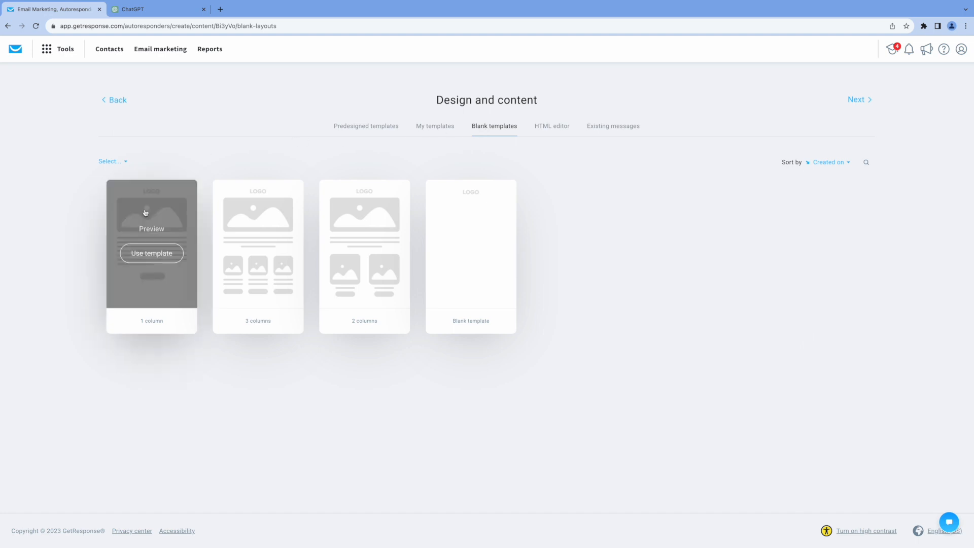
{"action": "mouse_move", "coordinate": [272, 242]}
{"action": "mouse_move", "coordinate": [355, 253]}
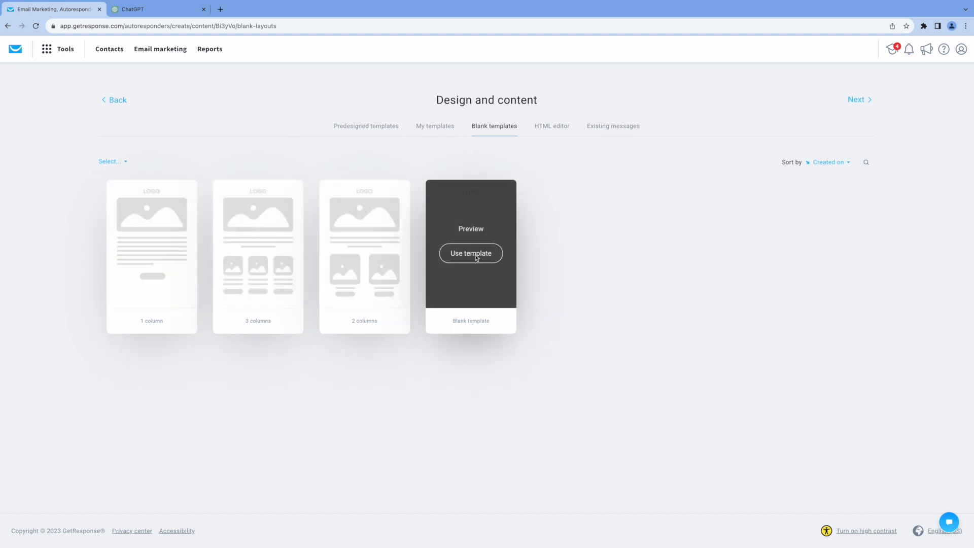
{"action": "left_click", "coordinate": [476, 257]}
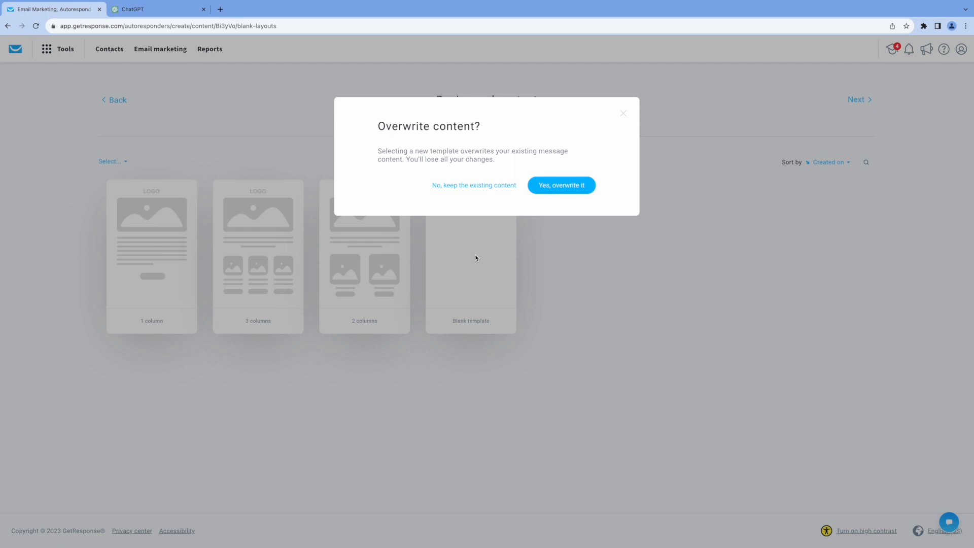
{"action": "left_click", "coordinate": [558, 186]}
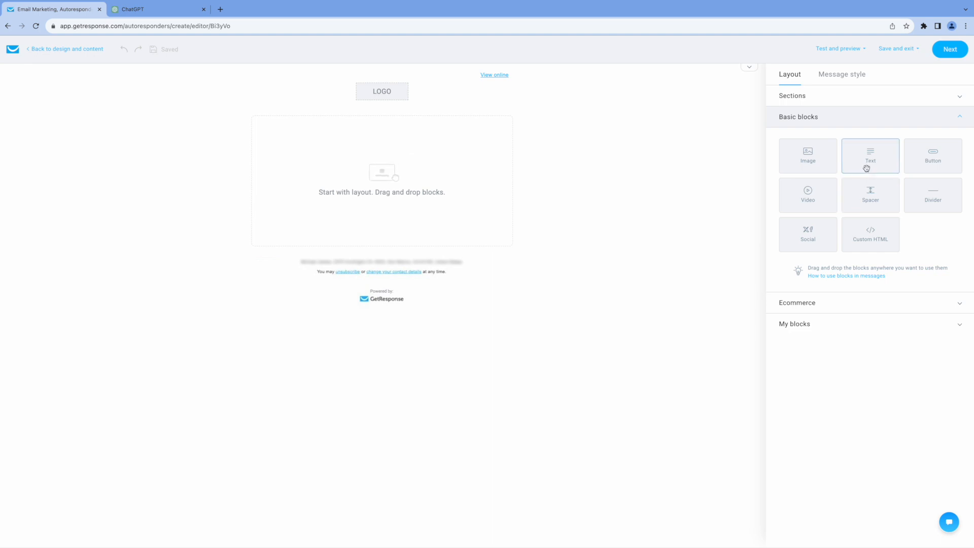
{"action": "left_click_drag", "start_coordinate": [867, 163], "coordinate": [386, 167]}
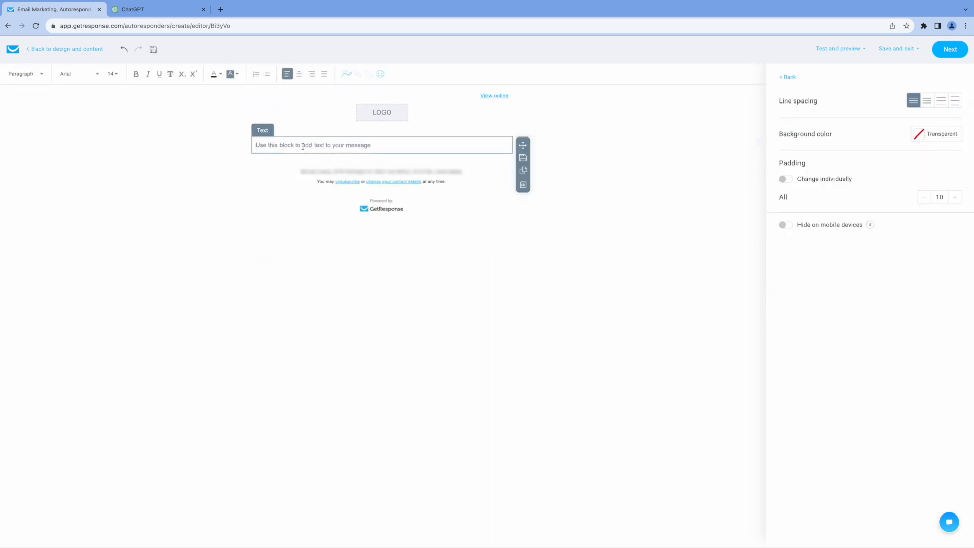
{"action": "left_click", "coordinate": [152, 9]}
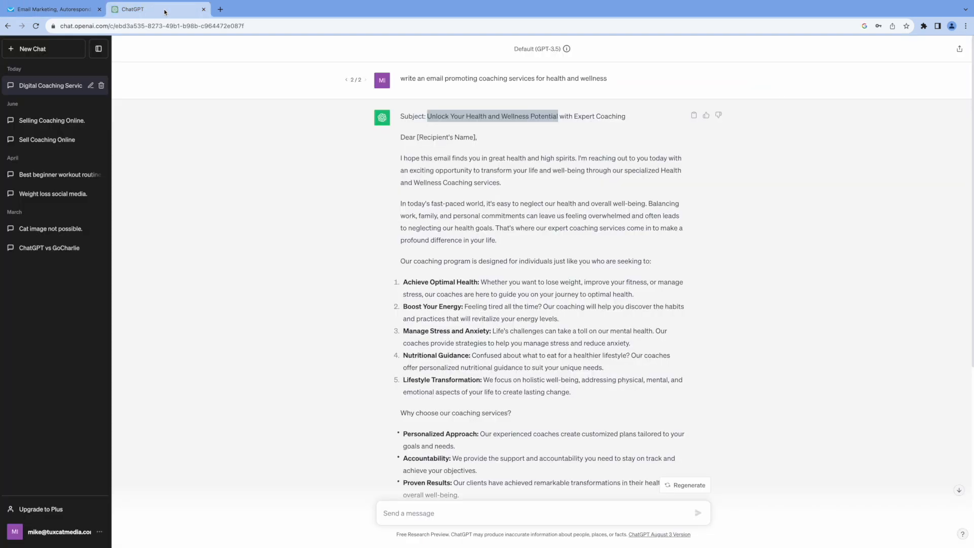
Copy ChatGPT's email body from 'Dear [Recipient's Name],' through the sign-off
{"action": "left_click", "coordinate": [293, 193]}
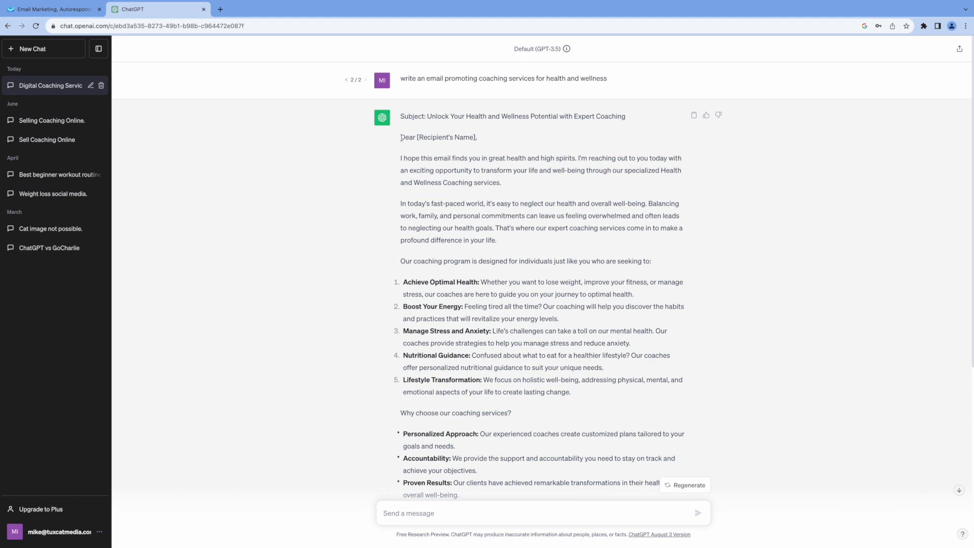
{"action": "left_click_drag", "start_coordinate": [400, 138], "coordinate": [672, 383]}
{"action": "scroll", "coordinate": [674, 416], "scroll_direction": "down", "scroll_amount": 1}
{"action": "scroll", "coordinate": [674, 413], "scroll_direction": "down", "scroll_amount": 5}
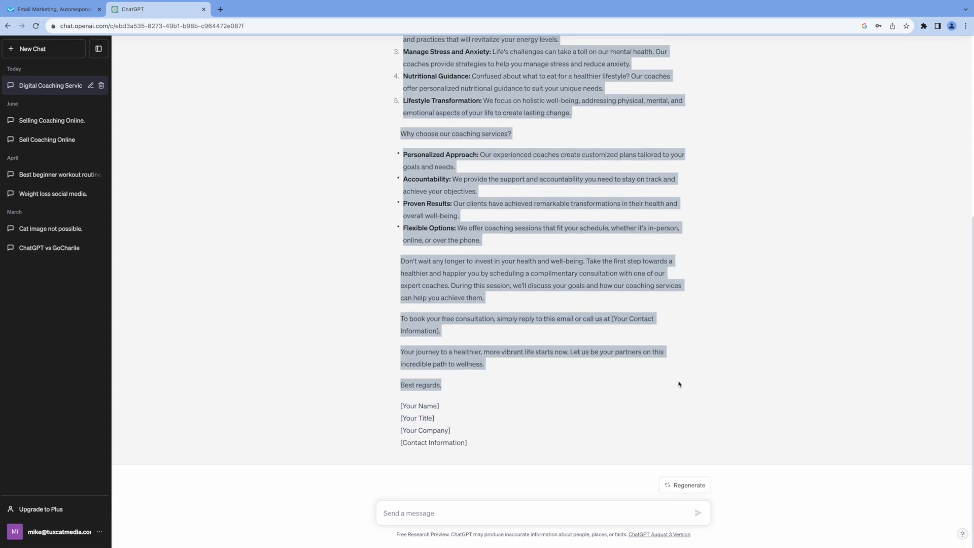
{"action": "left_click", "coordinate": [243, 184]}
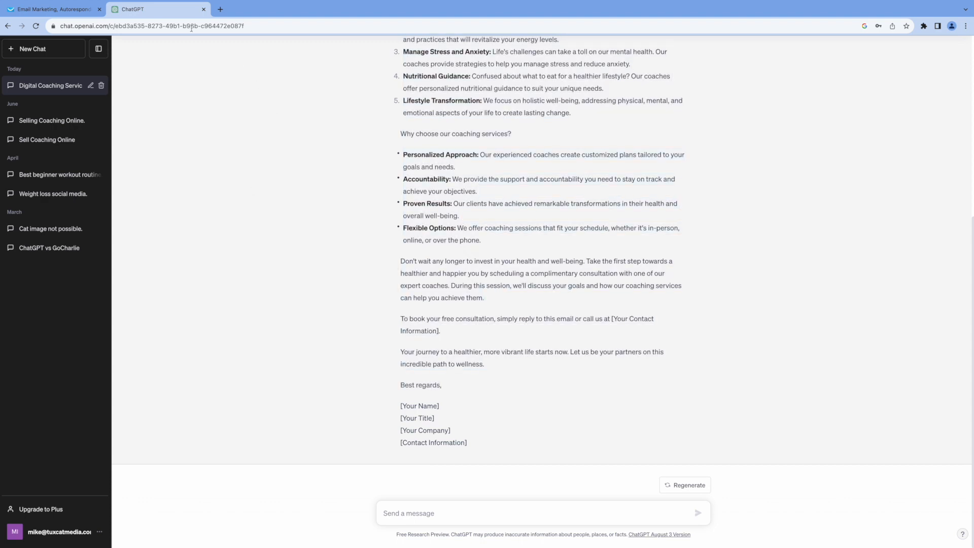
{"action": "left_click", "coordinate": [54, 9]}
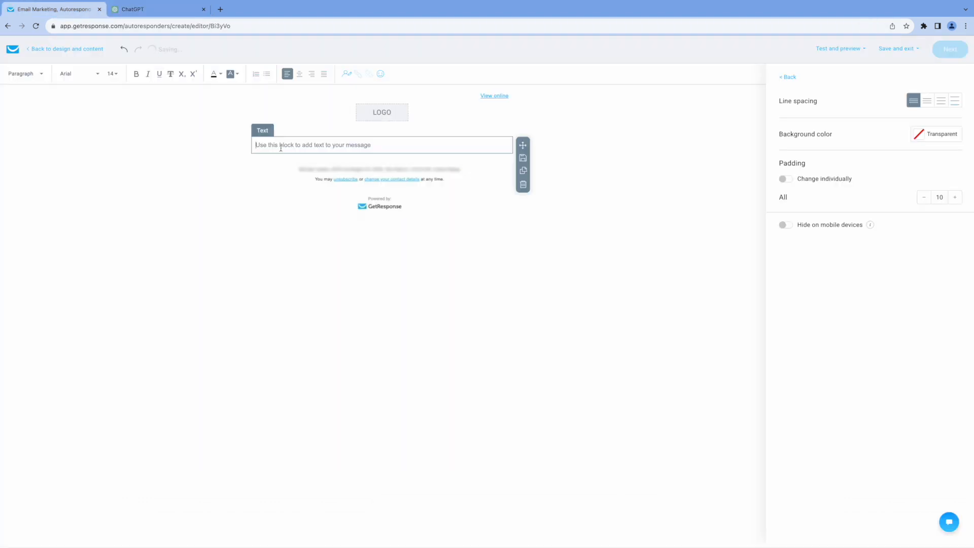
Paste the email body into the text block and add blank lines between paragraphs and after the bullets
{"action": "key", "text": "ctrl+v"}
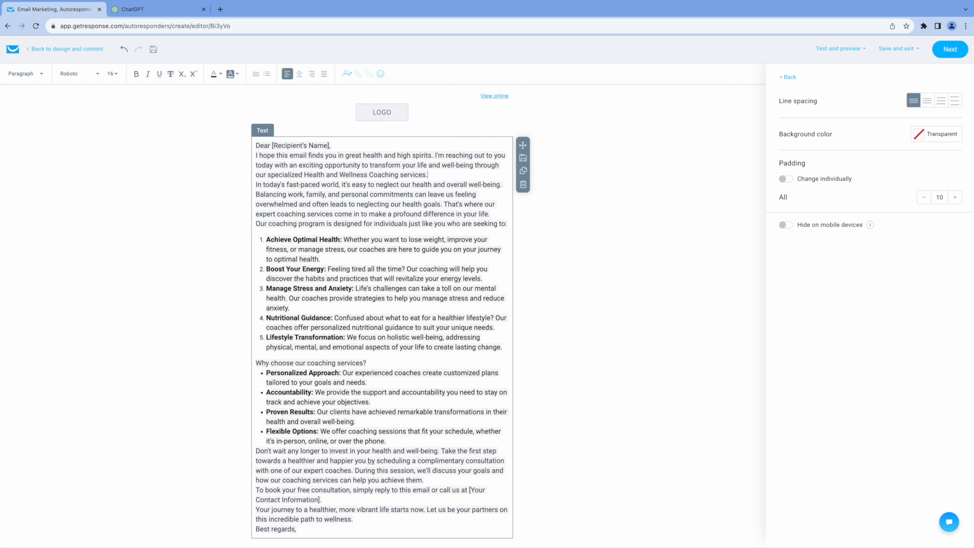
{"action": "key", "text": "Return"}
{"action": "left_click", "coordinate": [498, 223]}
{"action": "key", "text": "Return"}
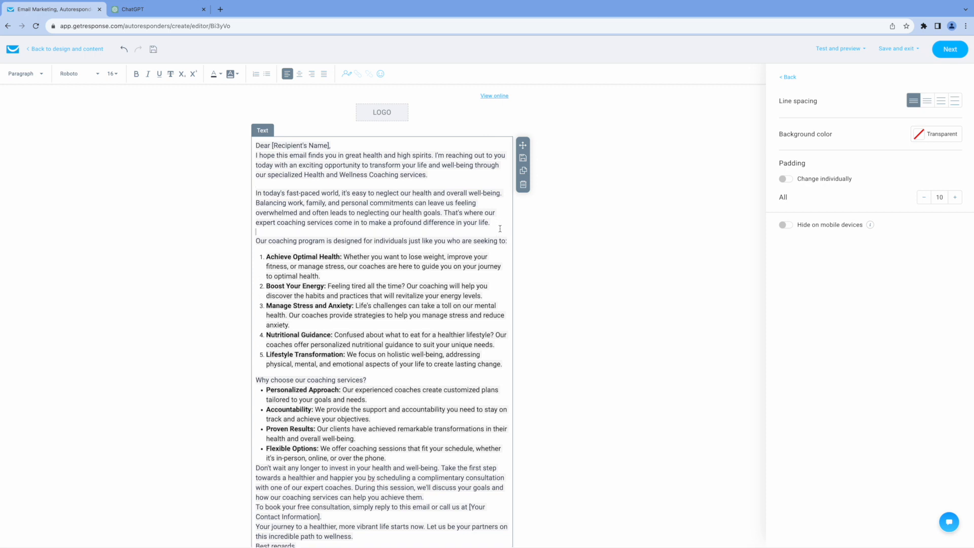
{"action": "left_click", "coordinate": [396, 461]}
{"action": "key", "text": "Return"}
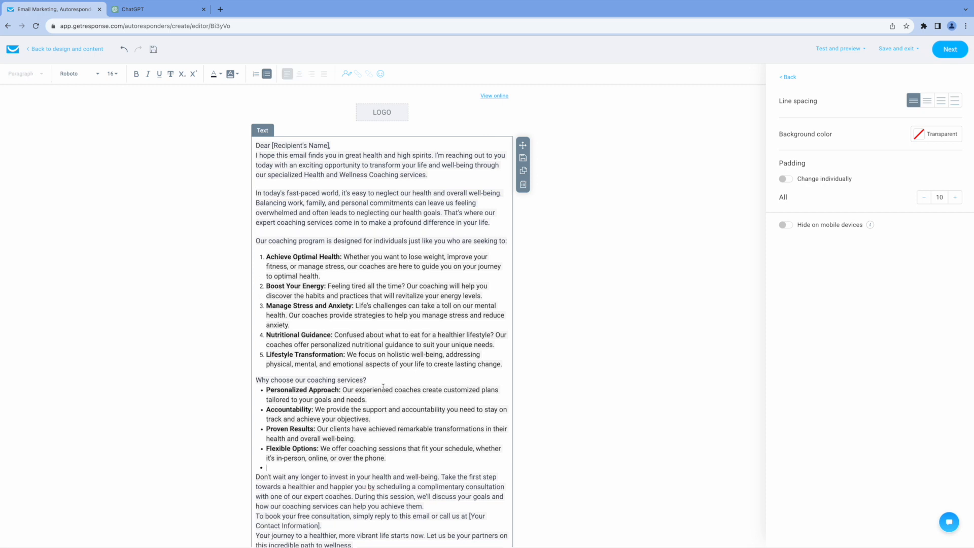
{"action": "key", "text": "BackSpace"}
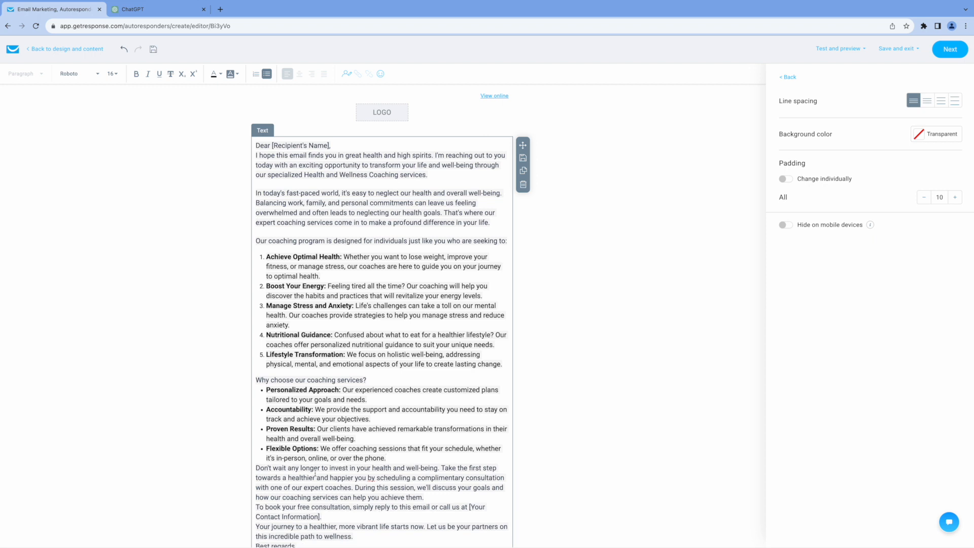
{"action": "left_click", "coordinate": [257, 468]}
{"action": "key", "text": "Return"}
{"action": "scroll", "coordinate": [409, 342], "scroll_direction": "down", "scroll_amount": 2}
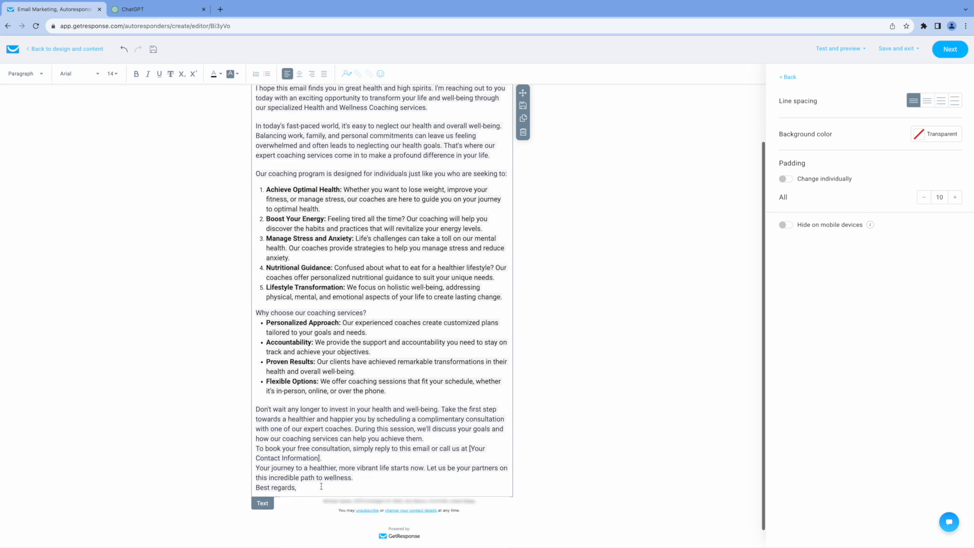
{"action": "left_click", "coordinate": [436, 432]}
{"action": "key", "text": "Return"}
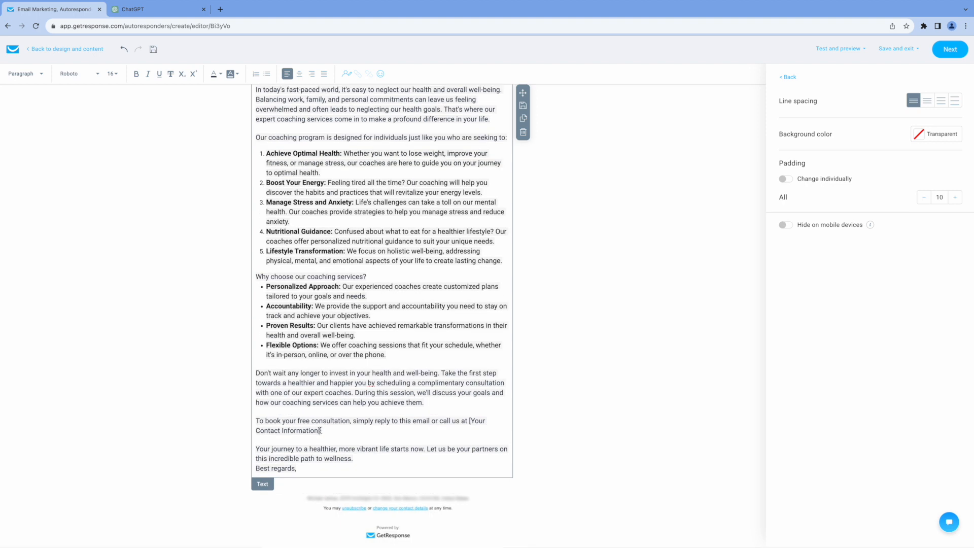
Delete the contact-info and '[Recipient's Name],' placeholders, spacing out the greeting and sign-off
{"action": "left_click_drag", "start_coordinate": [320, 431], "coordinate": [461, 420]}
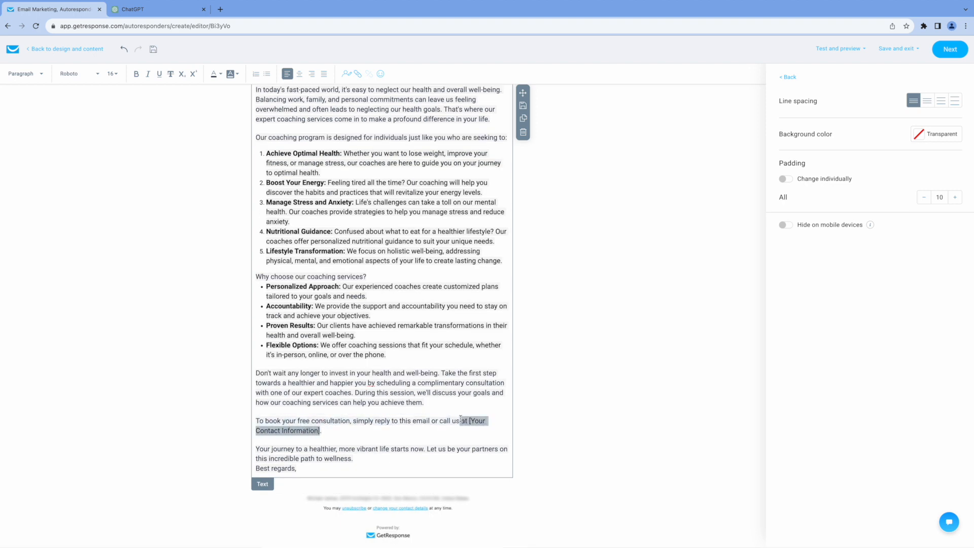
{"action": "key", "text": "BackSpace"}
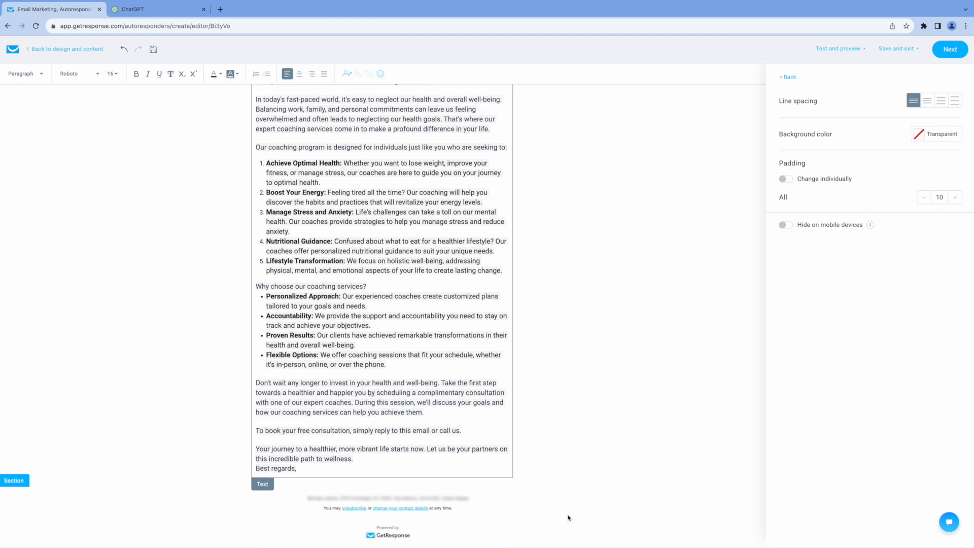
{"action": "left_click", "coordinate": [381, 461]}
{"action": "key", "text": "Return"}
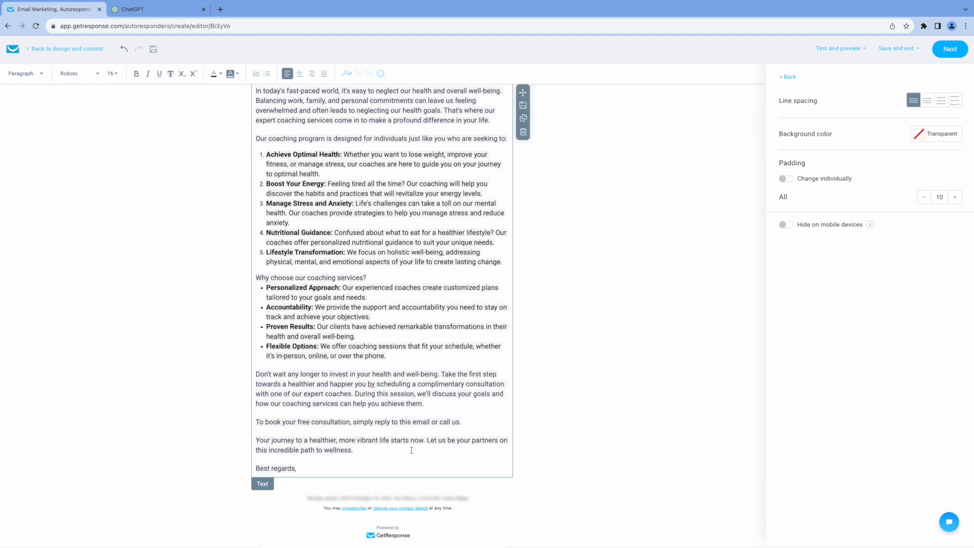
{"action": "scroll", "coordinate": [405, 335], "scroll_direction": "up", "scroll_amount": 3}
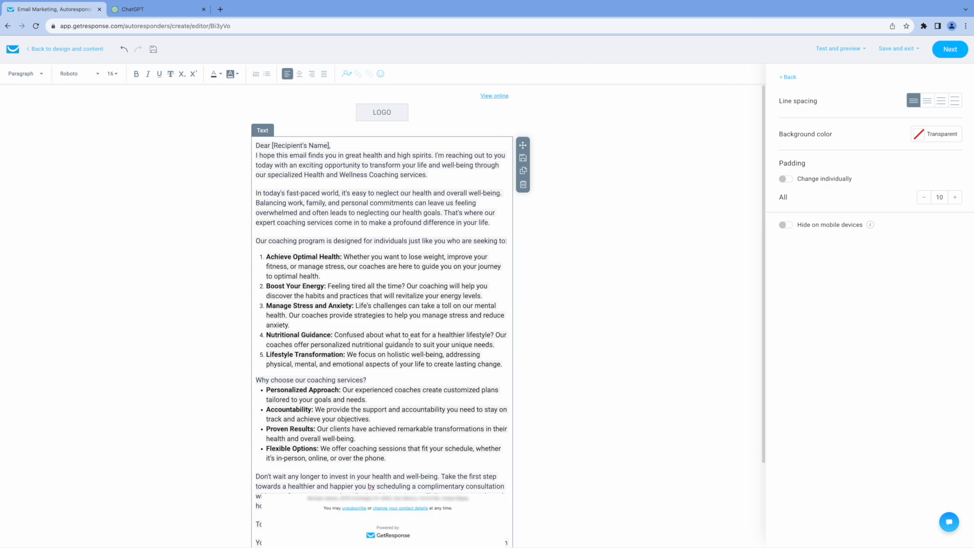
{"action": "left_click", "coordinate": [337, 145]}
{"action": "key", "text": "Return"}
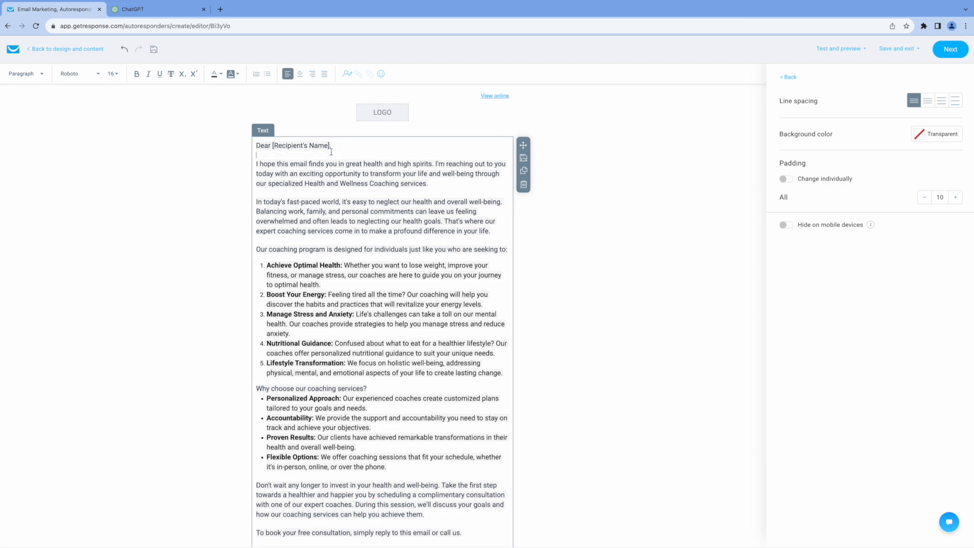
{"action": "left_click_drag", "start_coordinate": [330, 146], "coordinate": [272, 145]}
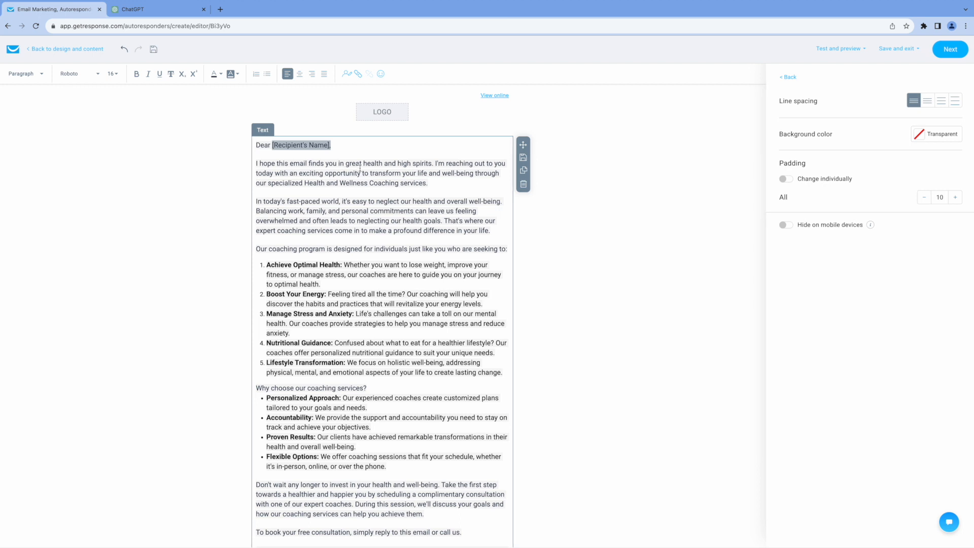
{"action": "key", "text": "BackSpace"}
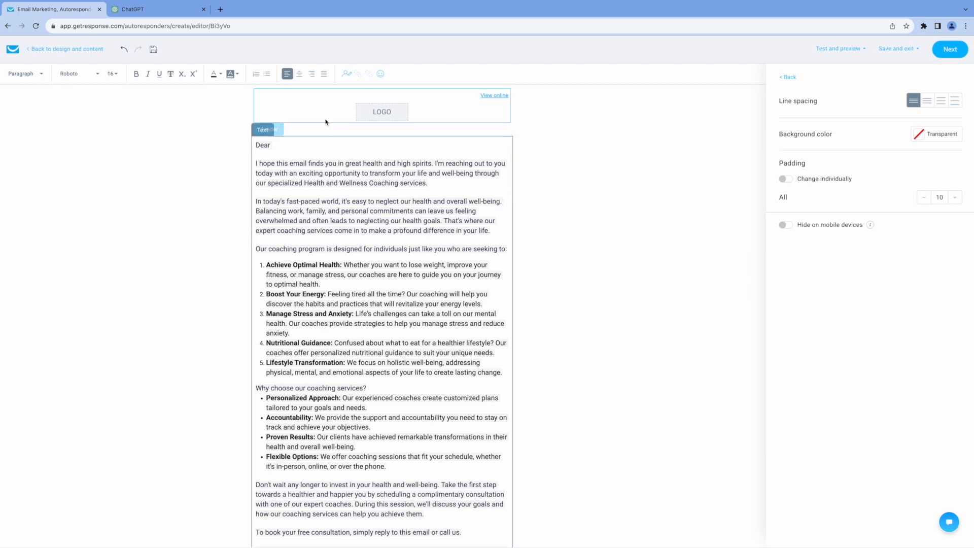
Insert the 'name' contact field after 'Dear' and finish editing the text block
{"action": "left_click", "coordinate": [348, 76]}
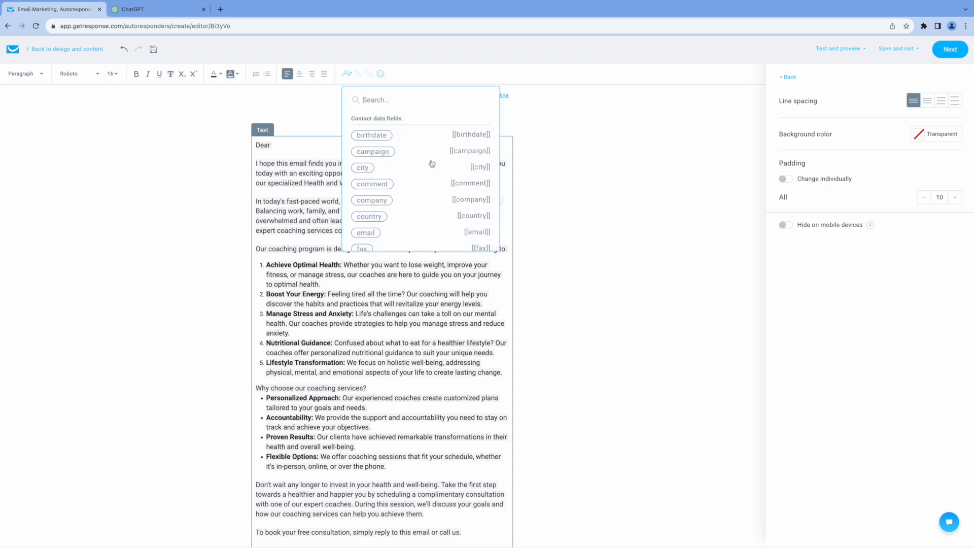
{"action": "scroll", "coordinate": [416, 205], "scroll_direction": "down", "scroll_amount": 2}
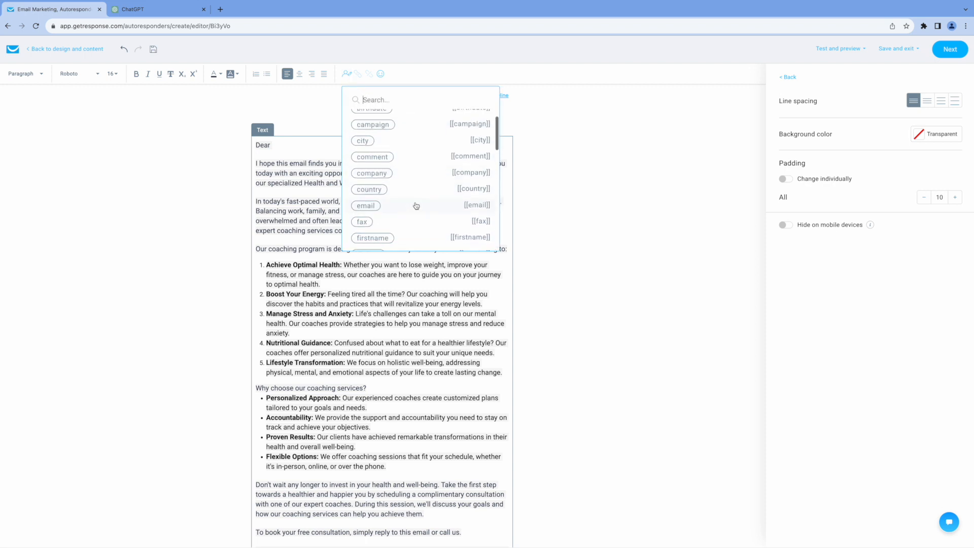
{"action": "scroll", "coordinate": [420, 203], "scroll_direction": "down", "scroll_amount": 5}
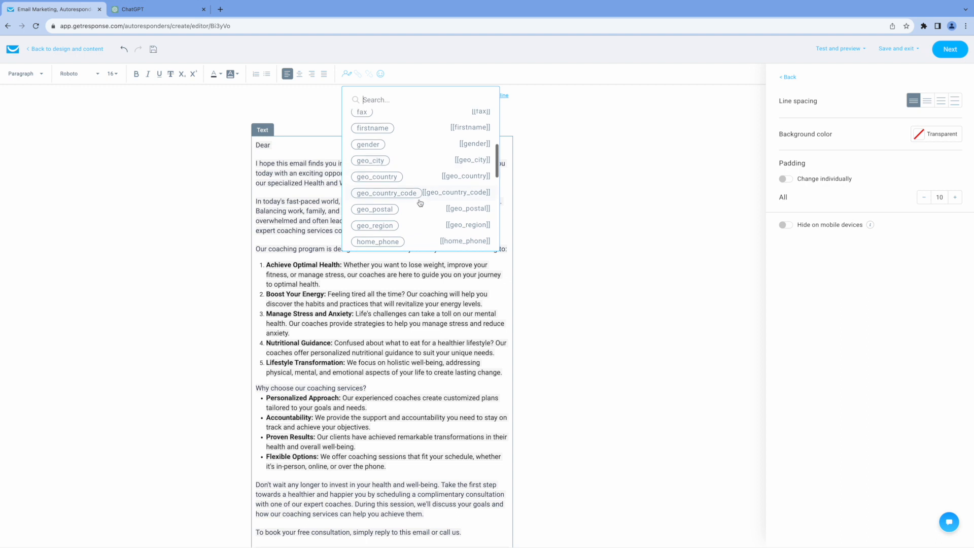
{"action": "scroll", "coordinate": [421, 202], "scroll_direction": "down", "scroll_amount": 1}
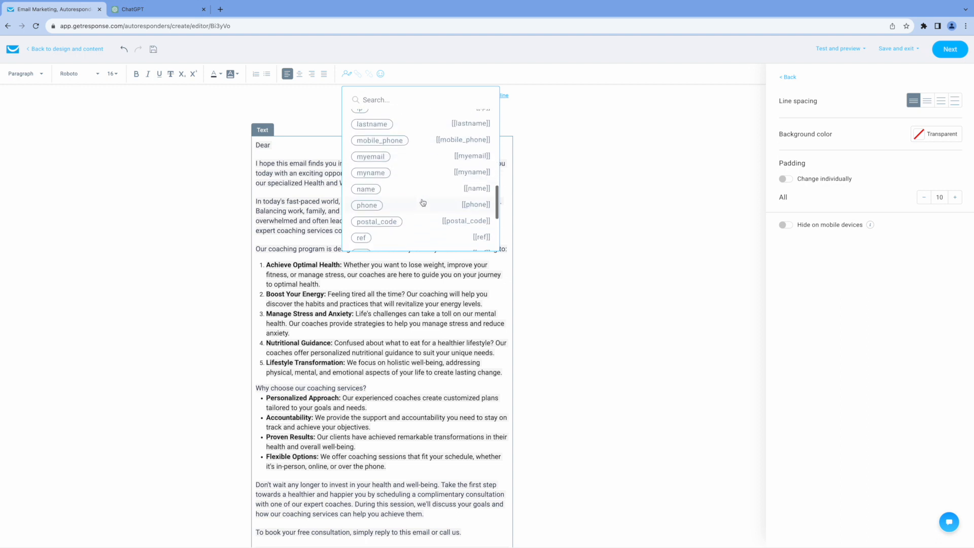
{"action": "left_click", "coordinate": [371, 190]}
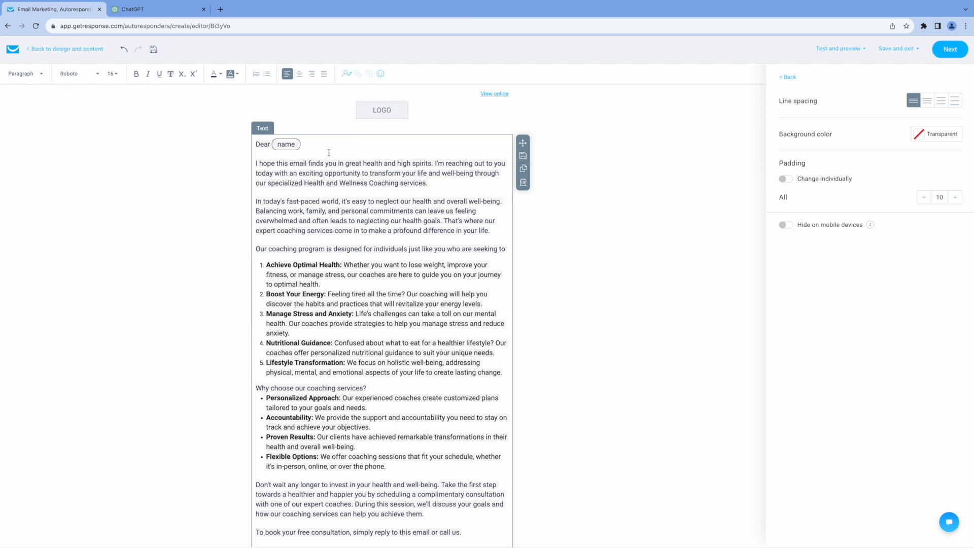
{"action": "scroll", "coordinate": [644, 270], "scroll_direction": "down", "scroll_amount": 3}
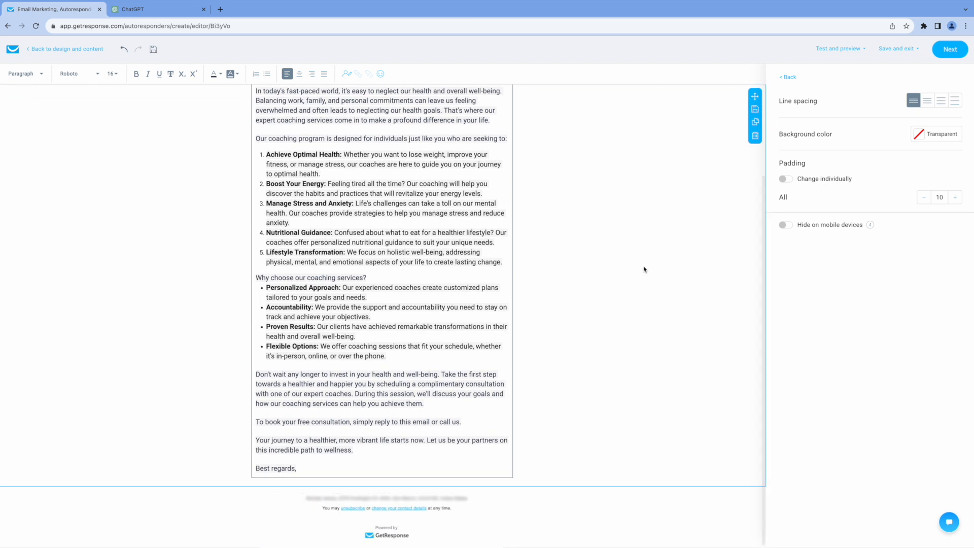
{"action": "scroll", "coordinate": [644, 270], "scroll_direction": "up", "scroll_amount": 3}
{"action": "scroll", "coordinate": [650, 269], "scroll_direction": "down", "scroll_amount": 3}
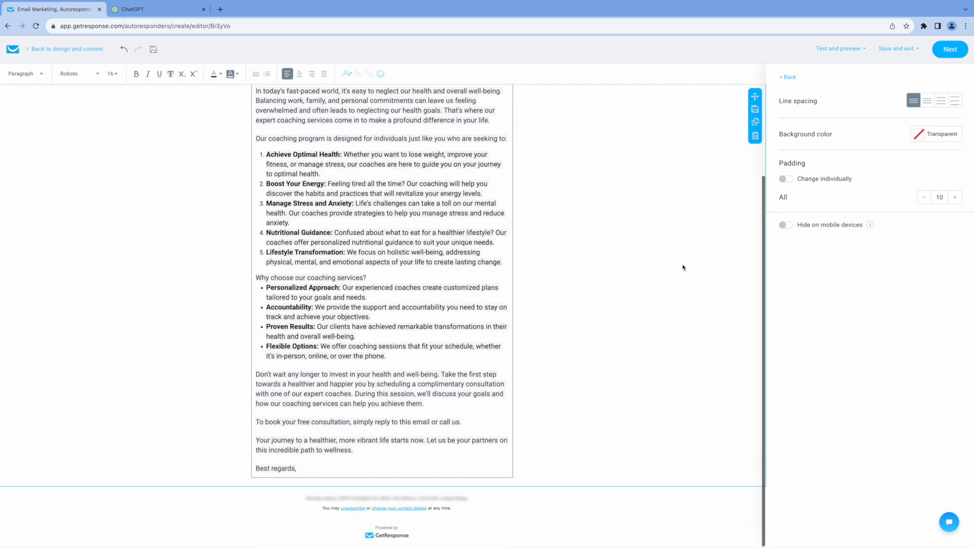
{"action": "left_click", "coordinate": [743, 269]}
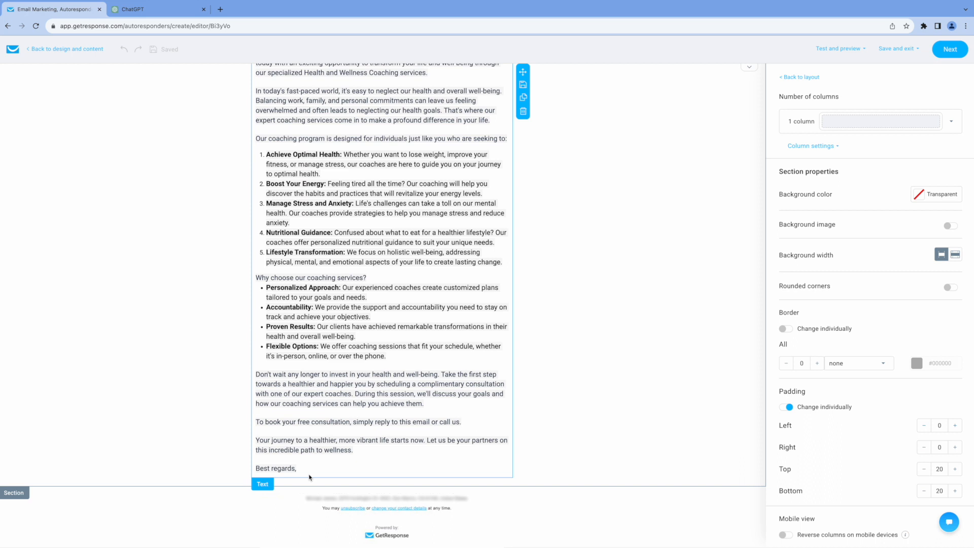
Add the Email Photo saved block below 'Best regards,' in the email
{"action": "left_click", "coordinate": [815, 77]}
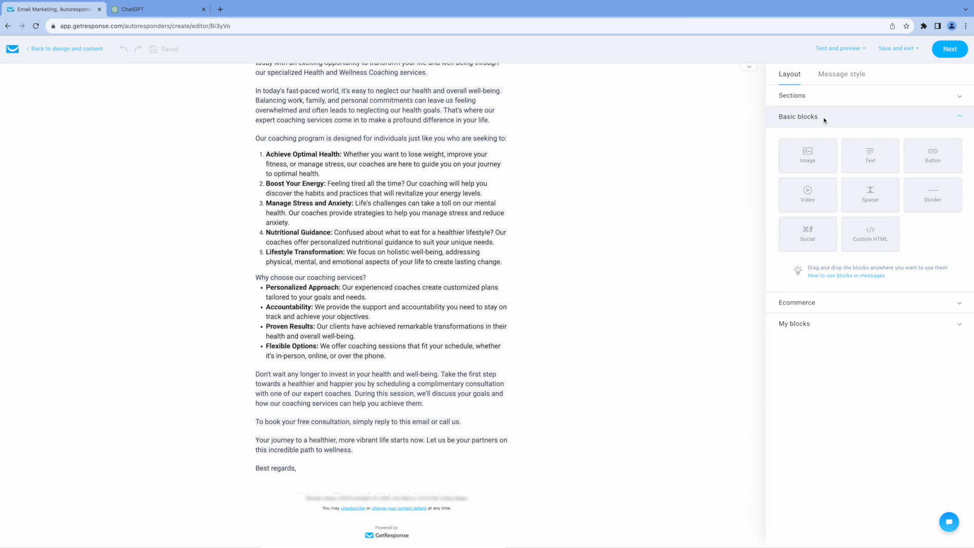
{"action": "left_click", "coordinate": [805, 325]}
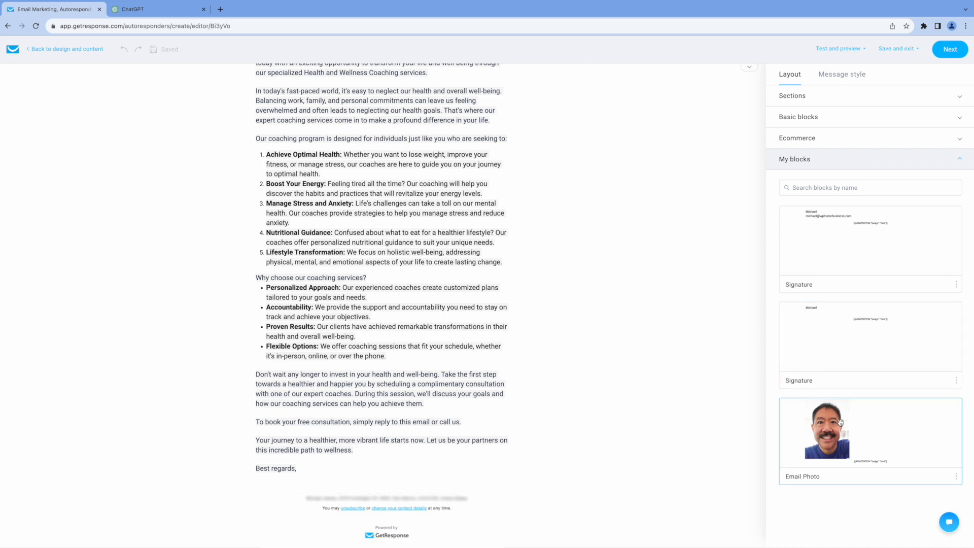
{"action": "left_click_drag", "start_coordinate": [868, 441], "coordinate": [340, 519]}
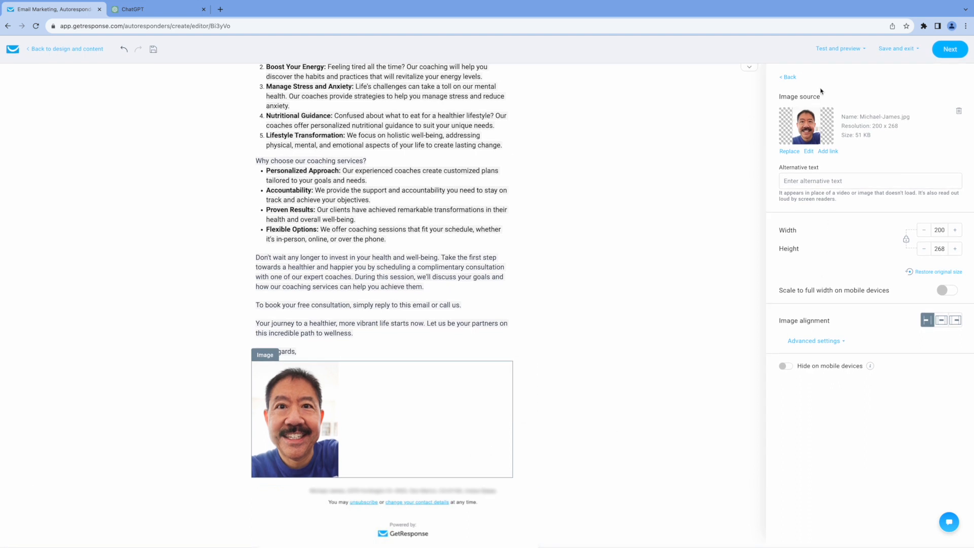
{"action": "left_click", "coordinate": [789, 77]}
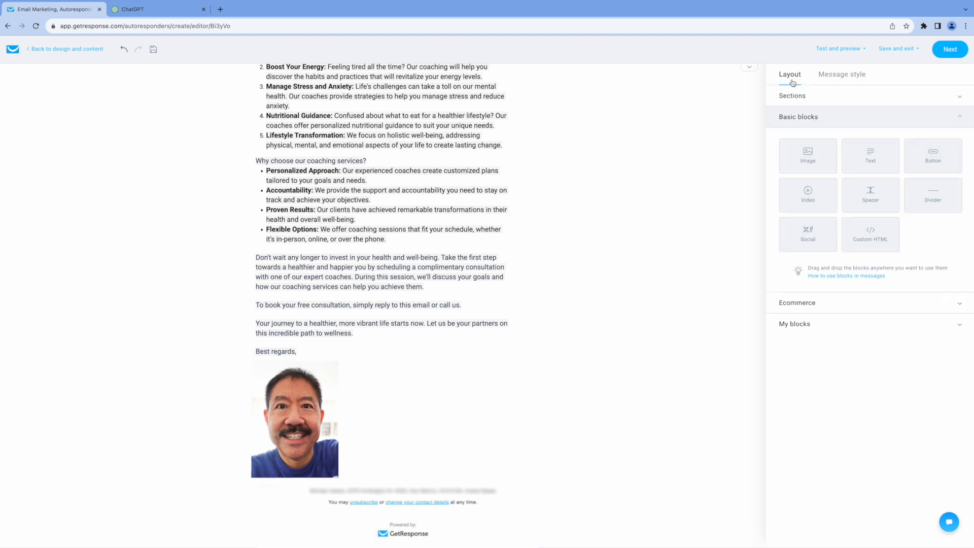
Place the saved Signature block under the photo and save the message to continue
{"action": "left_click", "coordinate": [804, 326]}
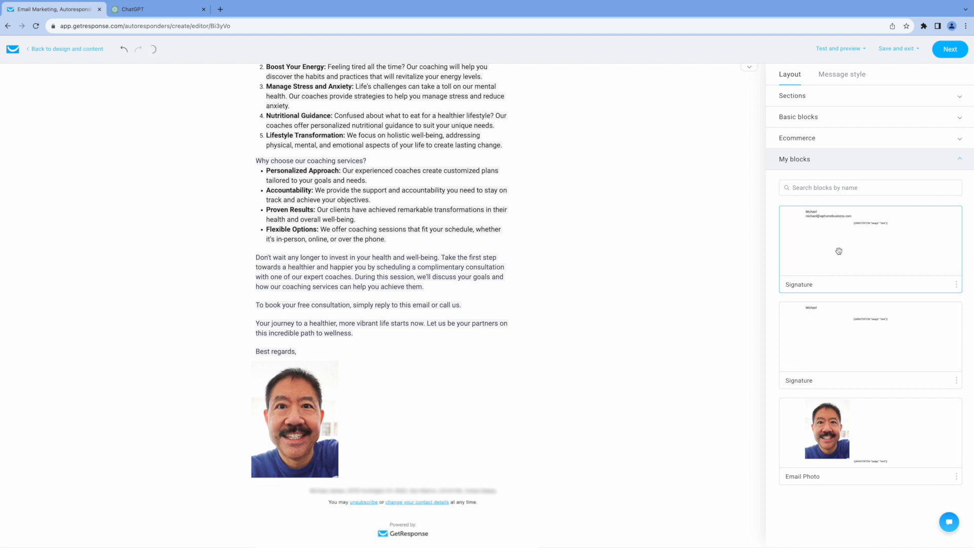
{"action": "mouse_move", "coordinate": [833, 218]}
{"action": "left_mouse_down"}
{"action": "mouse_move", "coordinate": [773, 293]}
{"action": "mouse_move", "coordinate": [453, 423]}
{"action": "mouse_move", "coordinate": [332, 484]}
{"action": "left_mouse_up"}
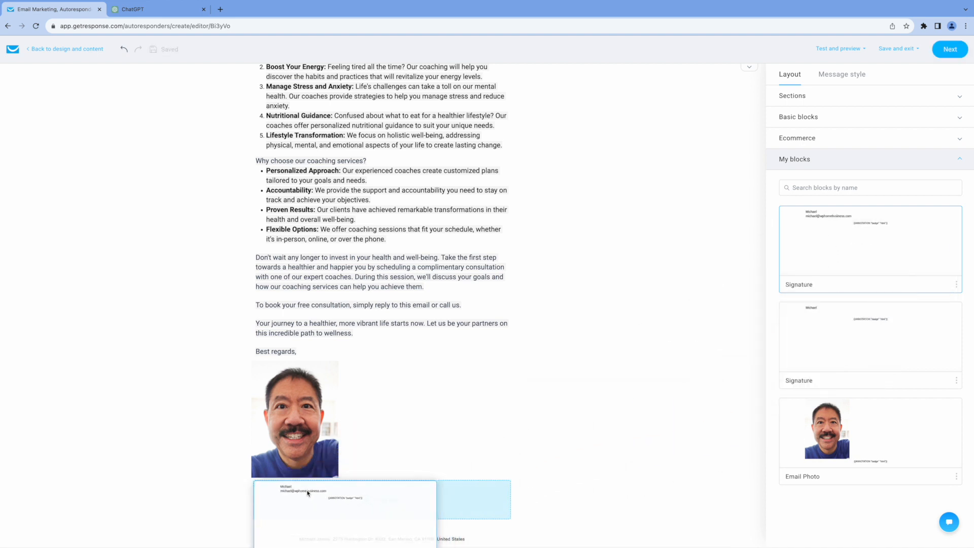
{"action": "left_click", "coordinate": [633, 328]}
{"action": "scroll", "coordinate": [638, 331], "scroll_direction": "up", "scroll_amount": 4}
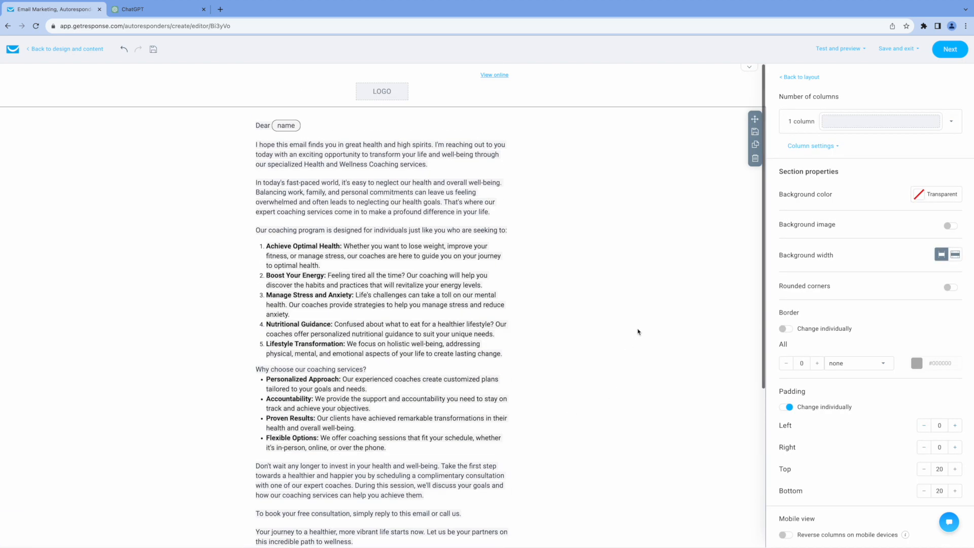
{"action": "left_click", "coordinate": [950, 49]}
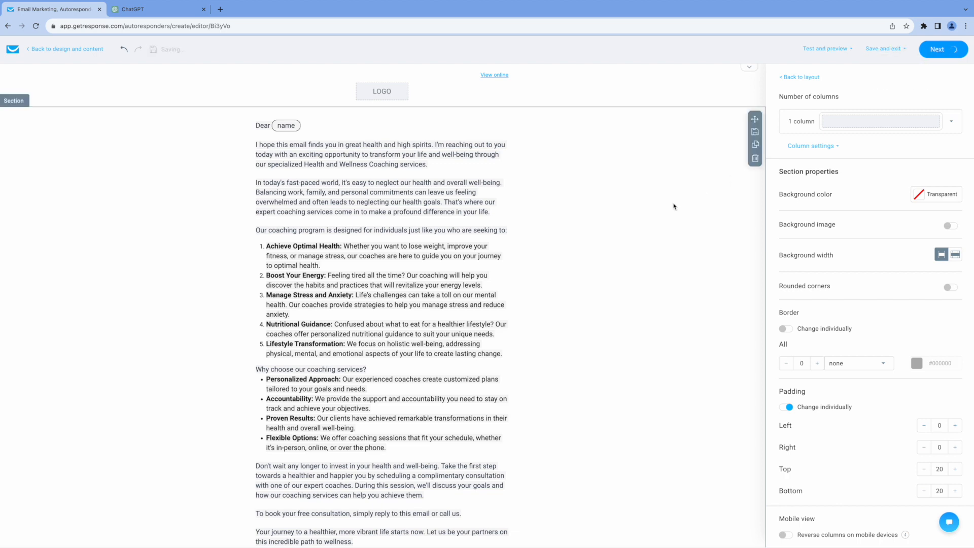
Review the autoresponder settings down to the passing spam check and start a test send
{"action": "scroll", "coordinate": [753, 250], "scroll_direction": "down", "scroll_amount": 2}
{"action": "scroll", "coordinate": [753, 251], "scroll_direction": "down", "scroll_amount": 3}
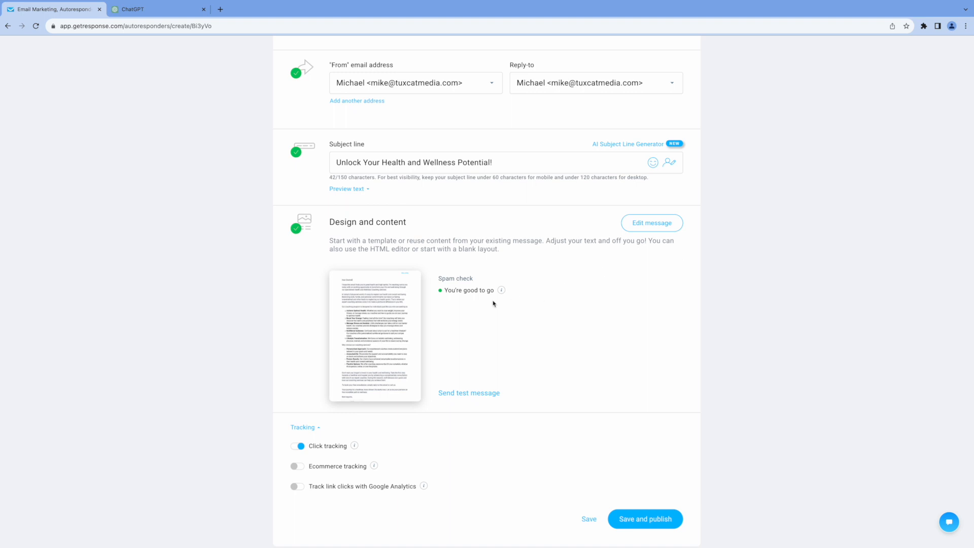
{"action": "scroll", "coordinate": [482, 303], "scroll_direction": "down", "scroll_amount": 1}
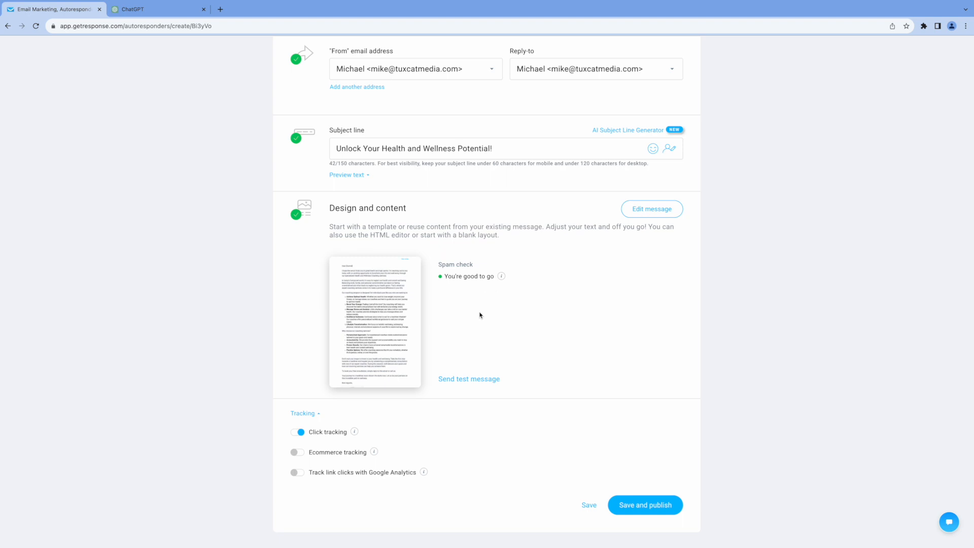
{"action": "scroll", "coordinate": [478, 315], "scroll_direction": "down", "scroll_amount": 1}
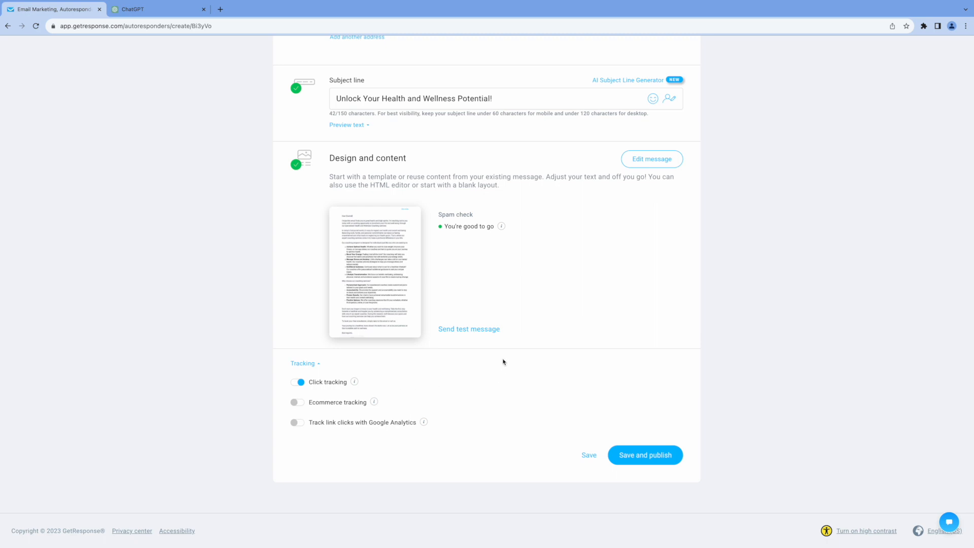
{"action": "left_click", "coordinate": [474, 330]}
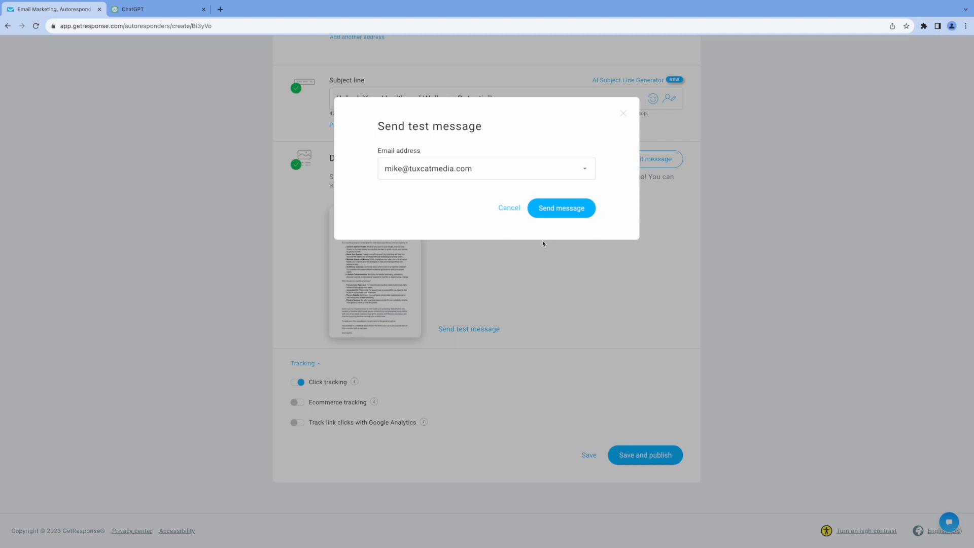
Send the test copy of the coaching email to the account's own address
{"action": "left_click", "coordinate": [562, 211]}
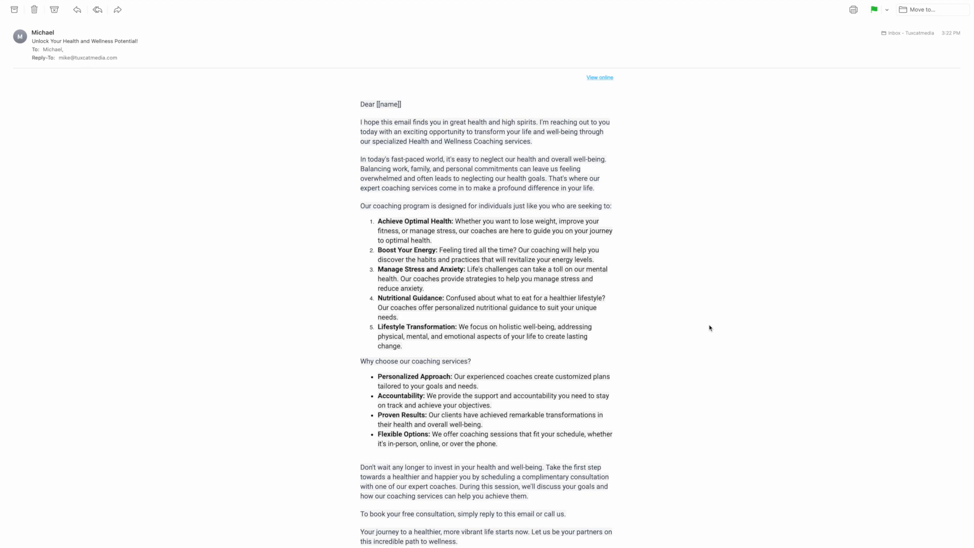
Check the received test email in Apple Mail, then publish the autoresponder
{"action": "scroll", "coordinate": [703, 329], "scroll_direction": "down", "scroll_amount": 10}
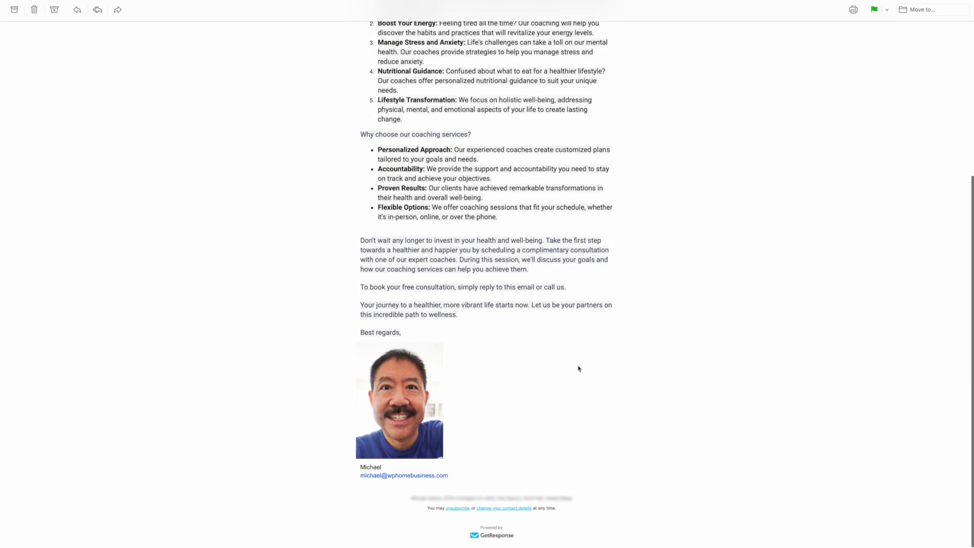
{"action": "scroll", "coordinate": [578, 369], "scroll_direction": "up", "scroll_amount": 3}
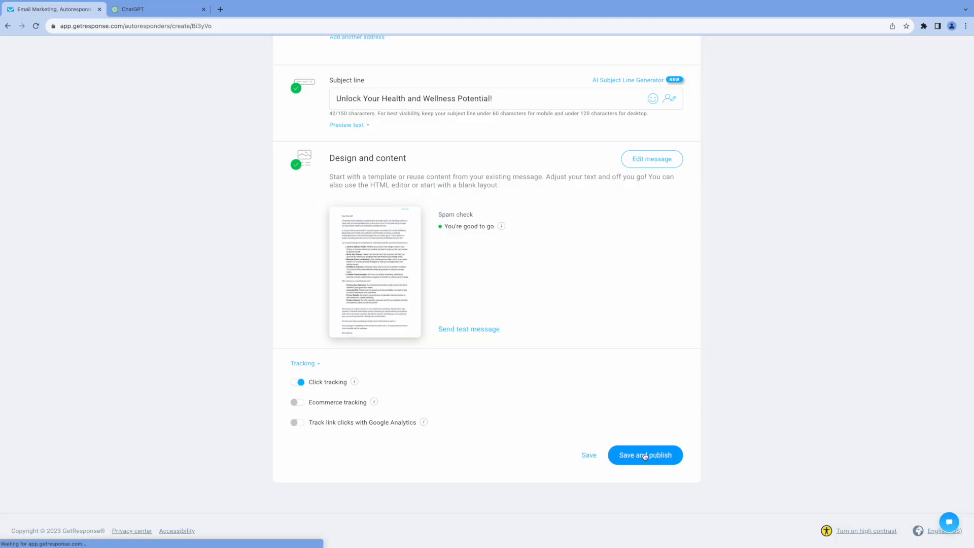
{"action": "left_click", "coordinate": [645, 455]}
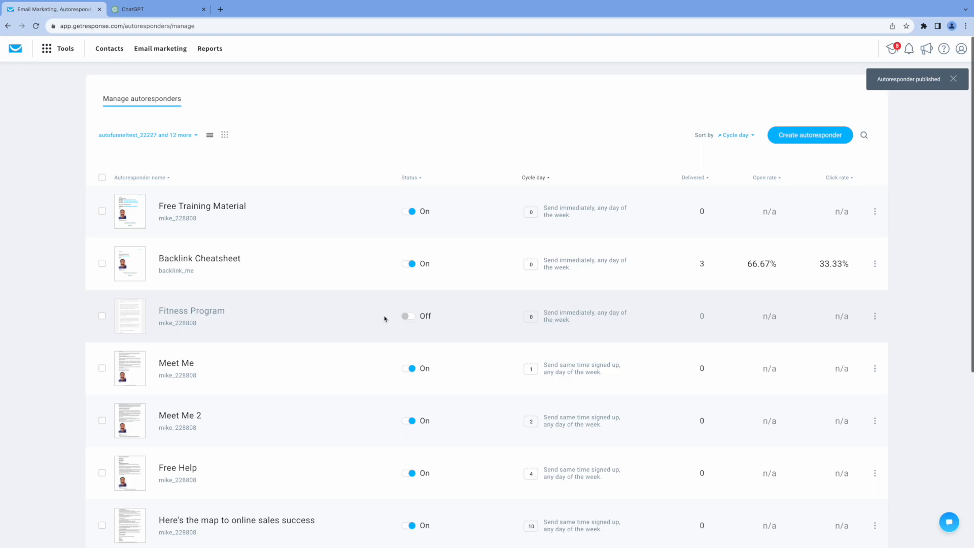
Go to the Landing pages list from the Tools menu
{"action": "scroll", "coordinate": [384, 318], "scroll_direction": "down", "scroll_amount": 5}
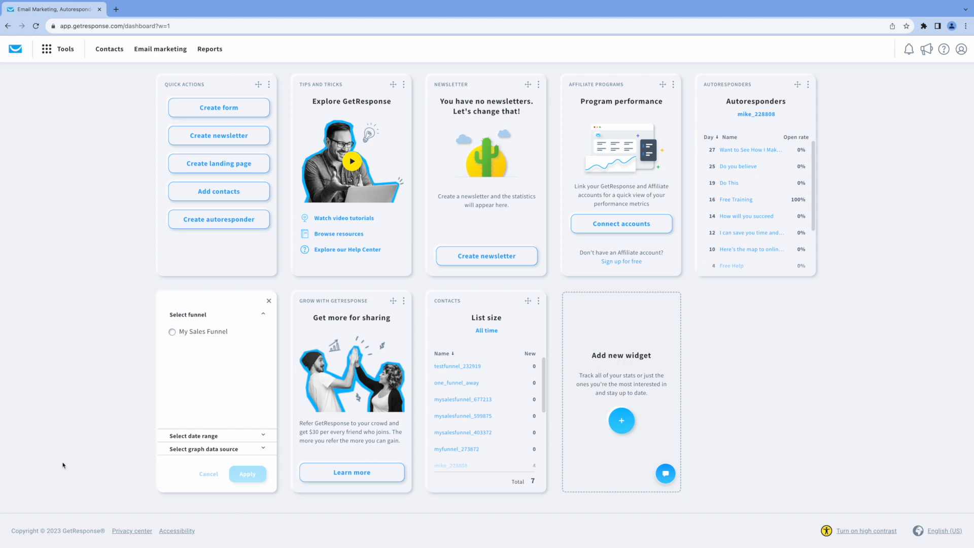
{"action": "left_click", "coordinate": [69, 51]}
{"action": "left_click", "coordinate": [45, 137]}
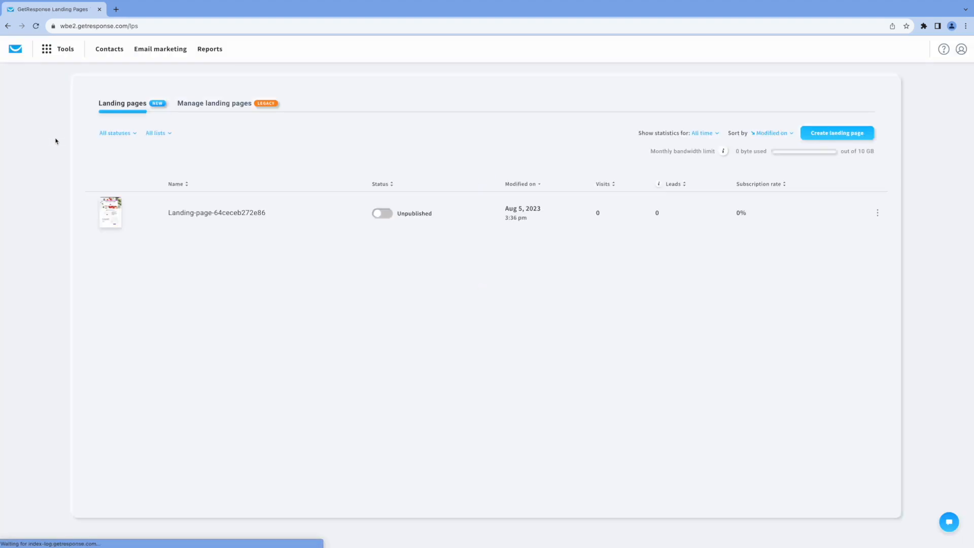
Create a new landing page from the Predesigned #080 template after browsing the template gallery
{"action": "left_click", "coordinate": [839, 134]}
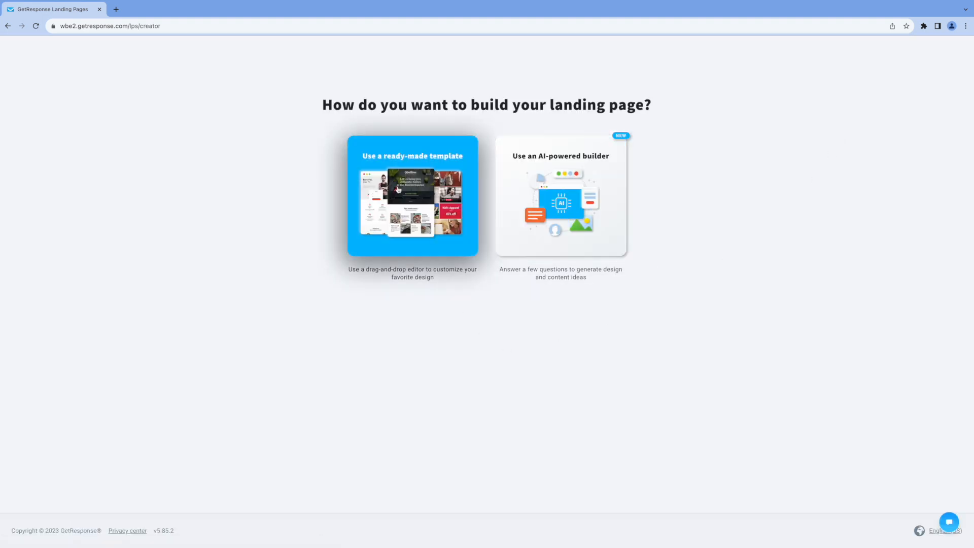
{"action": "left_click", "coordinate": [405, 190]}
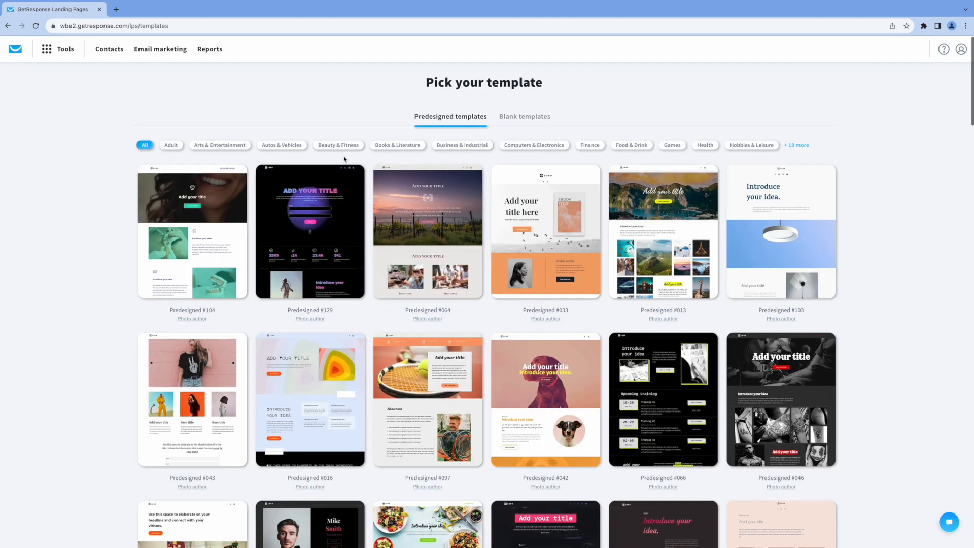
{"action": "scroll", "coordinate": [710, 294], "scroll_direction": "down", "scroll_amount": 8}
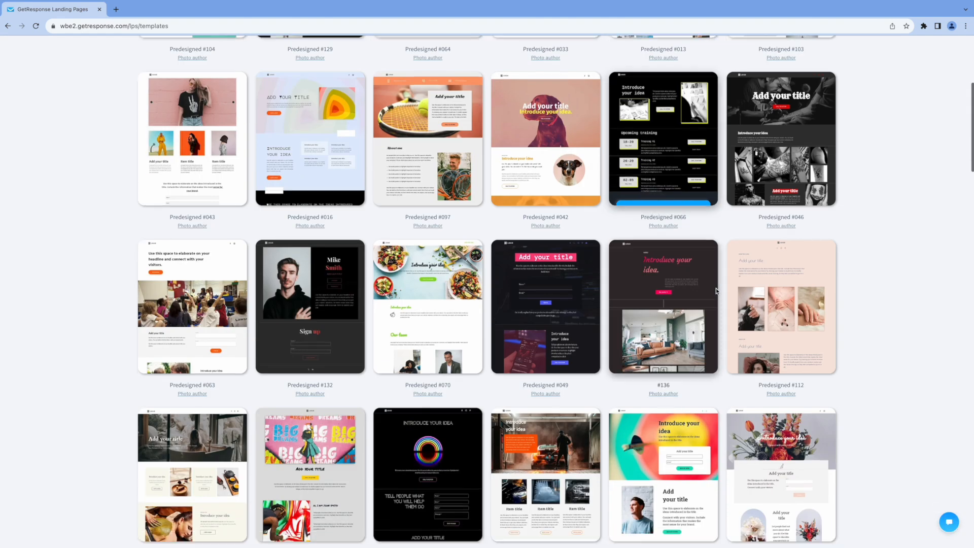
{"action": "scroll", "coordinate": [719, 293], "scroll_direction": "up", "scroll_amount": 8}
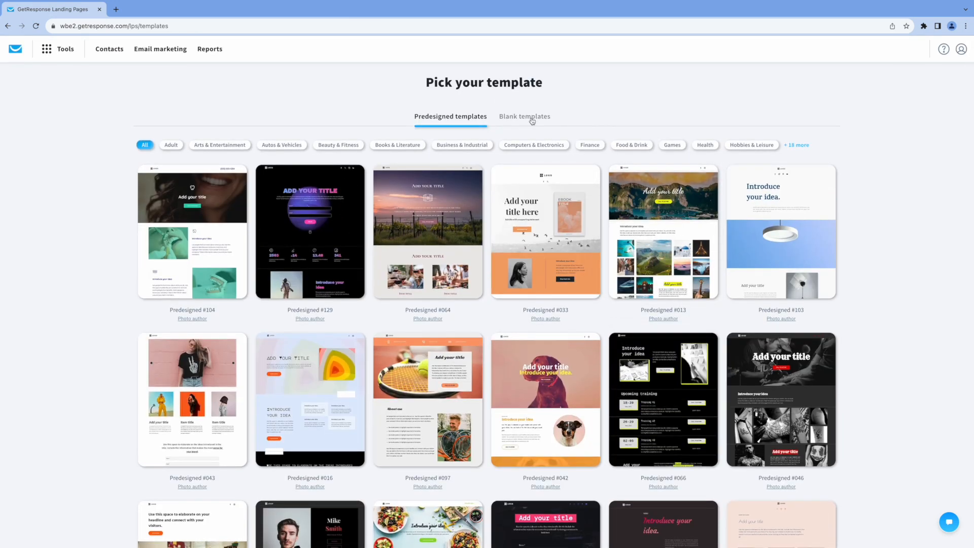
{"action": "left_click", "coordinate": [531, 122]}
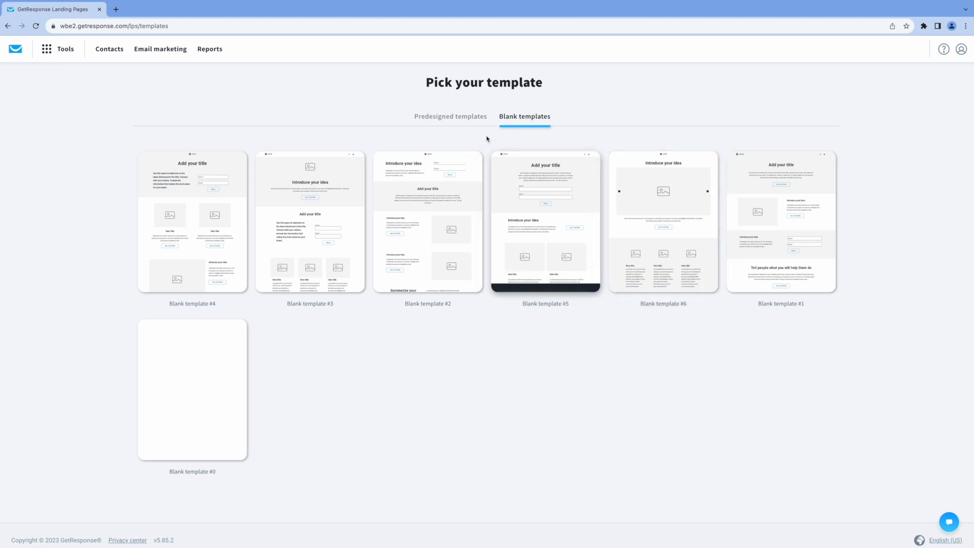
{"action": "left_click", "coordinate": [463, 121]}
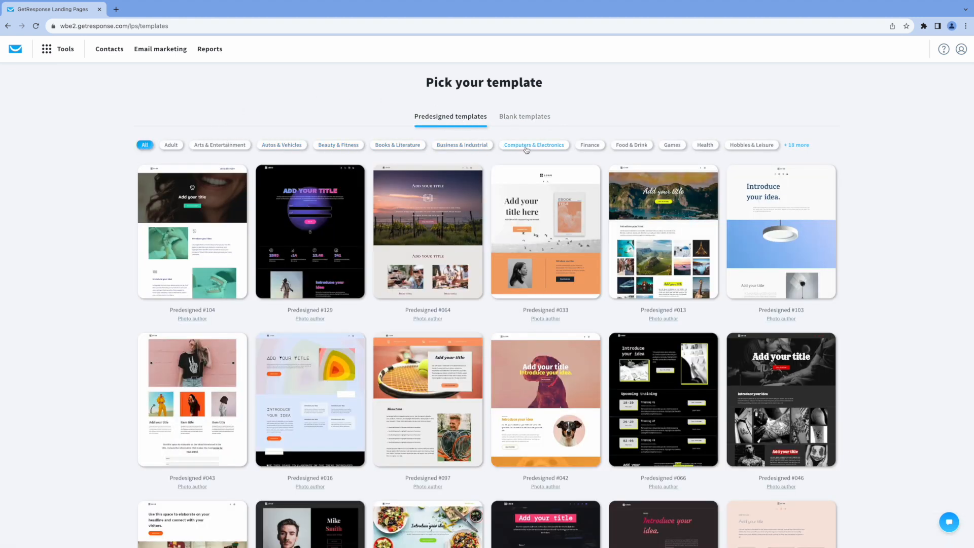
{"action": "scroll", "coordinate": [899, 273], "scroll_direction": "down", "scroll_amount": 7}
{"action": "scroll", "coordinate": [899, 273], "scroll_direction": "down", "scroll_amount": 8}
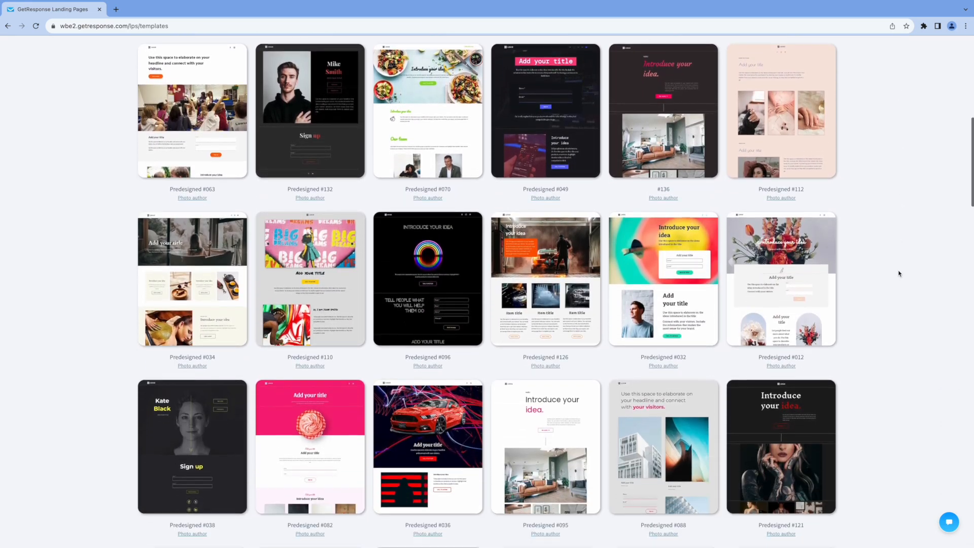
{"action": "scroll", "coordinate": [899, 275], "scroll_direction": "down", "scroll_amount": 7}
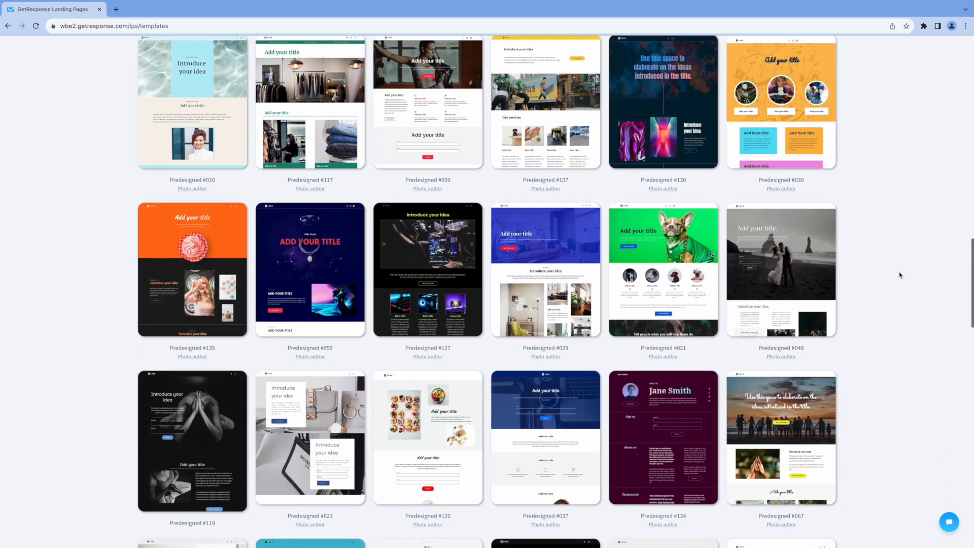
{"action": "scroll", "coordinate": [899, 275], "scroll_direction": "down", "scroll_amount": 8}
{"action": "scroll", "coordinate": [899, 275], "scroll_direction": "down", "scroll_amount": 1}
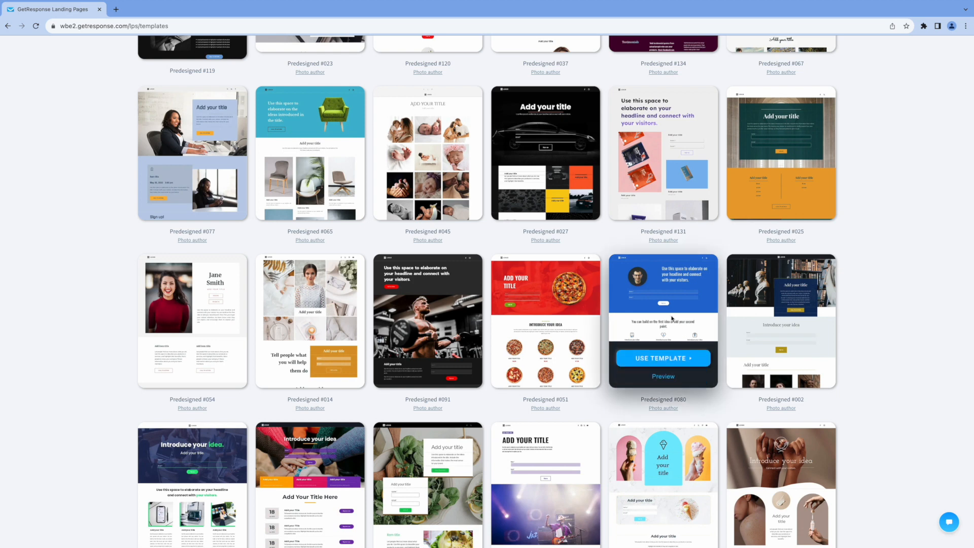
{"action": "left_click", "coordinate": [667, 361]}
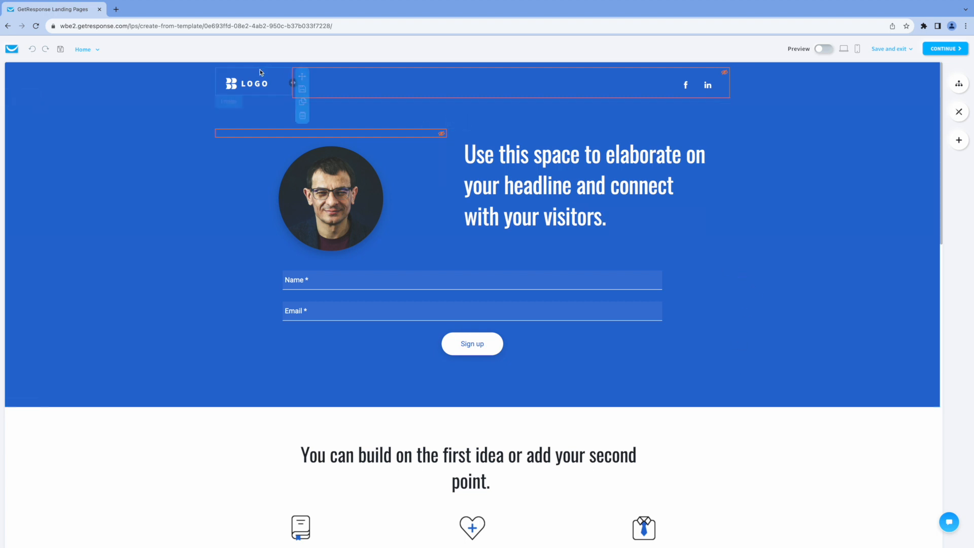
Change the page headline to 'Get a Free Coaching Consultation'
{"action": "left_click", "coordinate": [467, 152]}
{"action": "left_click_drag", "start_coordinate": [391, 152], "coordinate": [541, 212]}
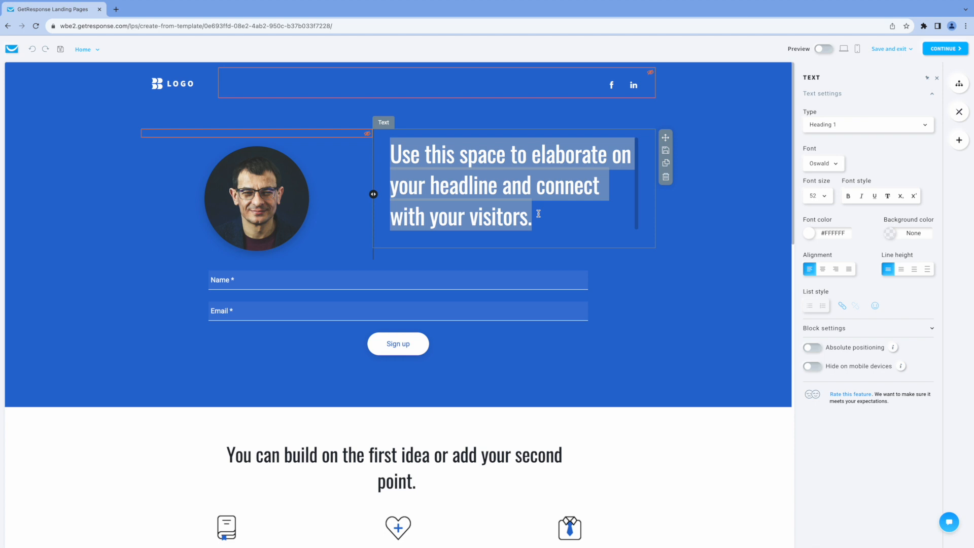
{"action": "type", "text": "Get a Free Coaching Consultation"}
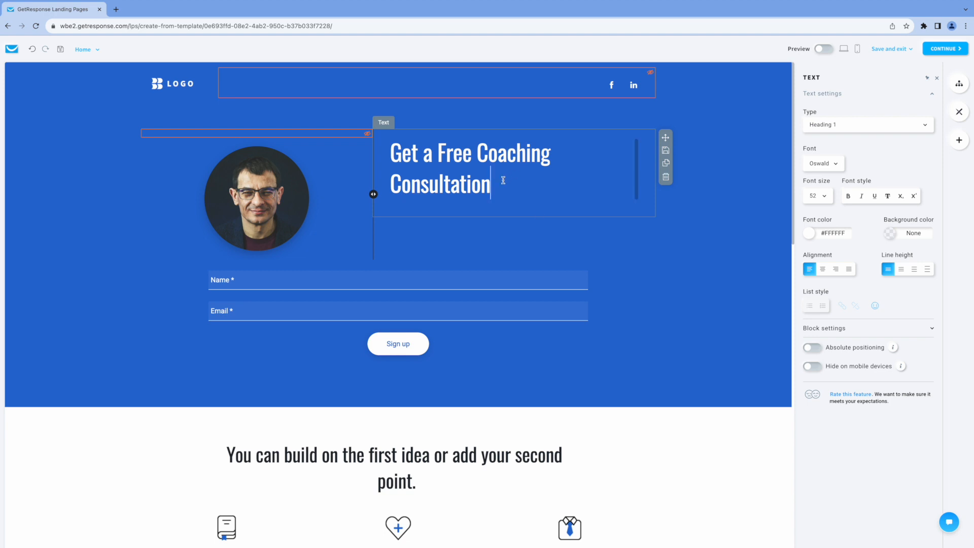
Replace the round portrait image with a different man's photo
{"action": "left_click", "coordinate": [256, 201]}
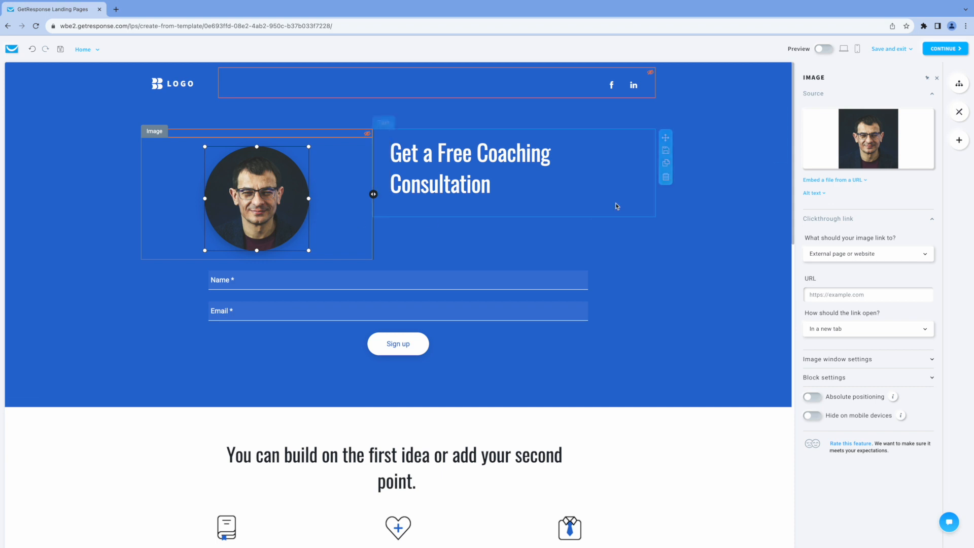
{"action": "mouse_move", "coordinate": [856, 149]}
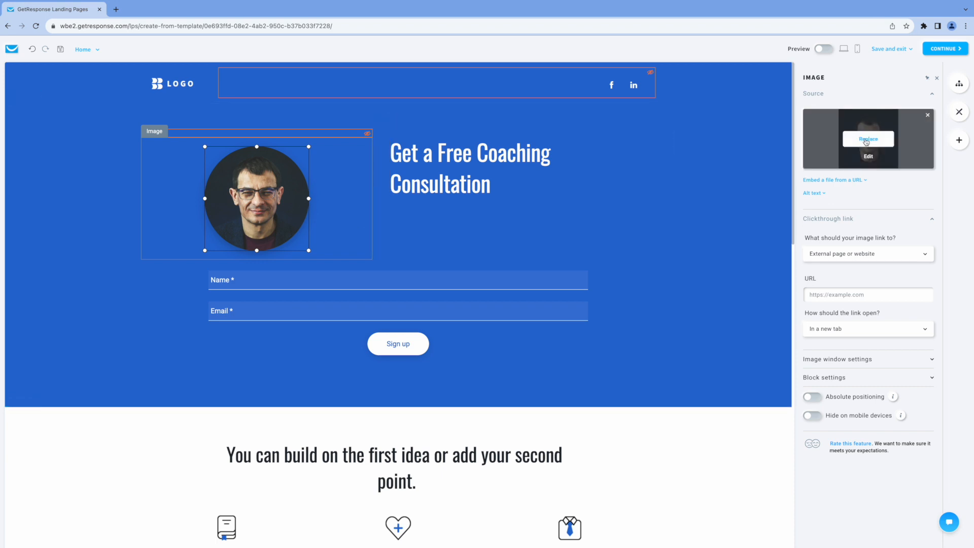
{"action": "left_click", "coordinate": [867, 140]}
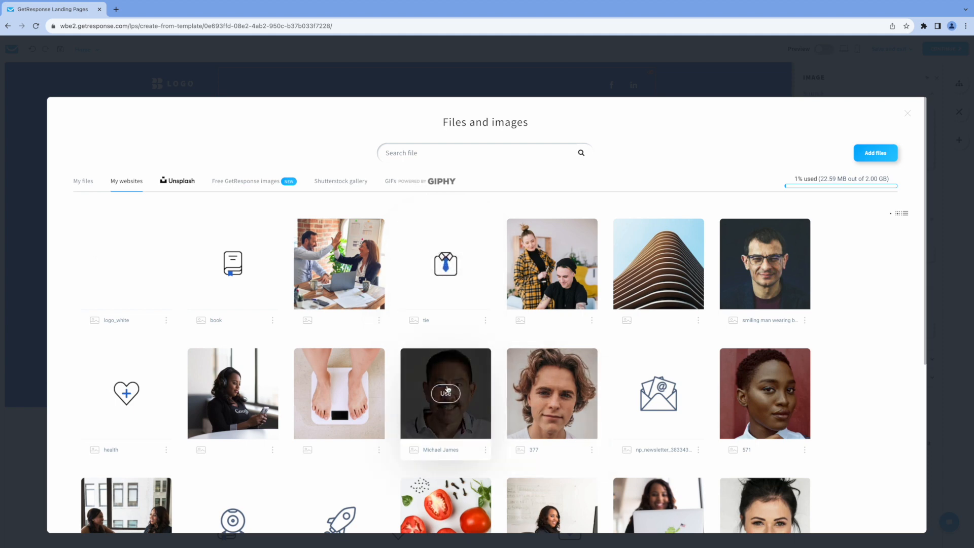
{"action": "left_click", "coordinate": [446, 393]}
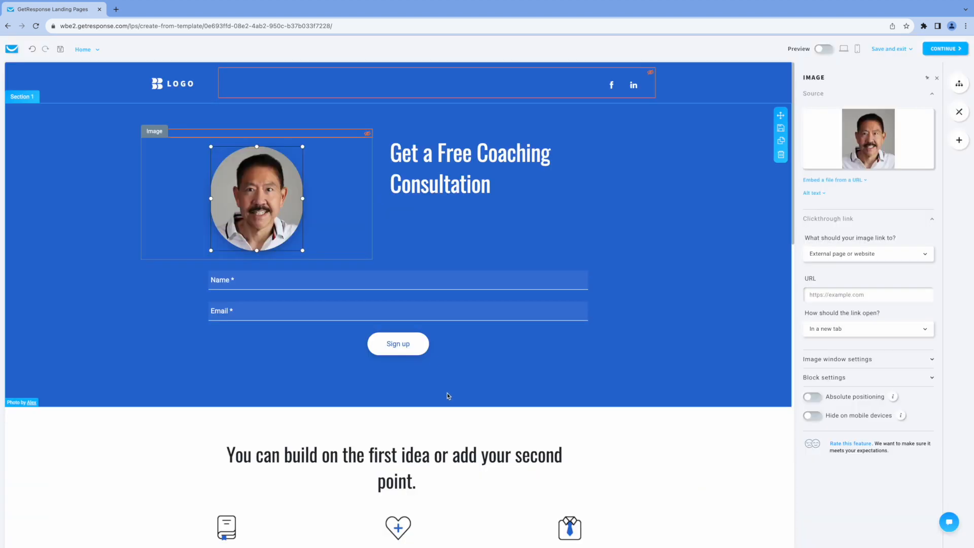
{"action": "left_click", "coordinate": [684, 235]}
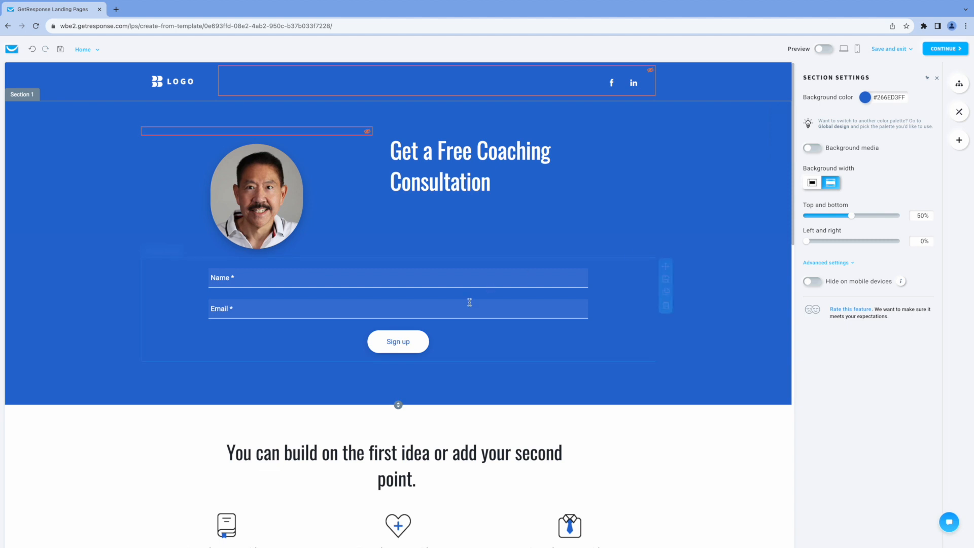
{"action": "left_click", "coordinate": [274, 279]}
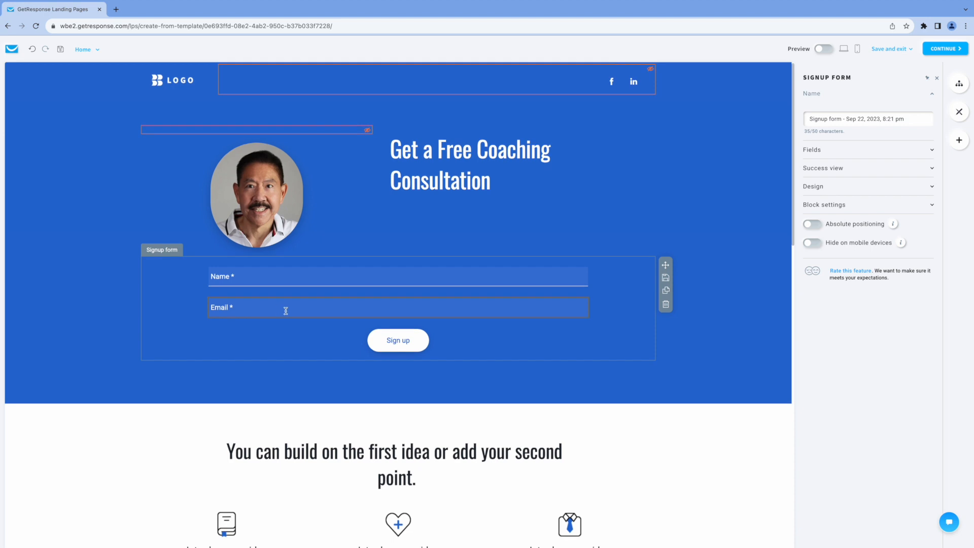
{"action": "scroll", "coordinate": [409, 343], "scroll_direction": "down", "scroll_amount": 1}
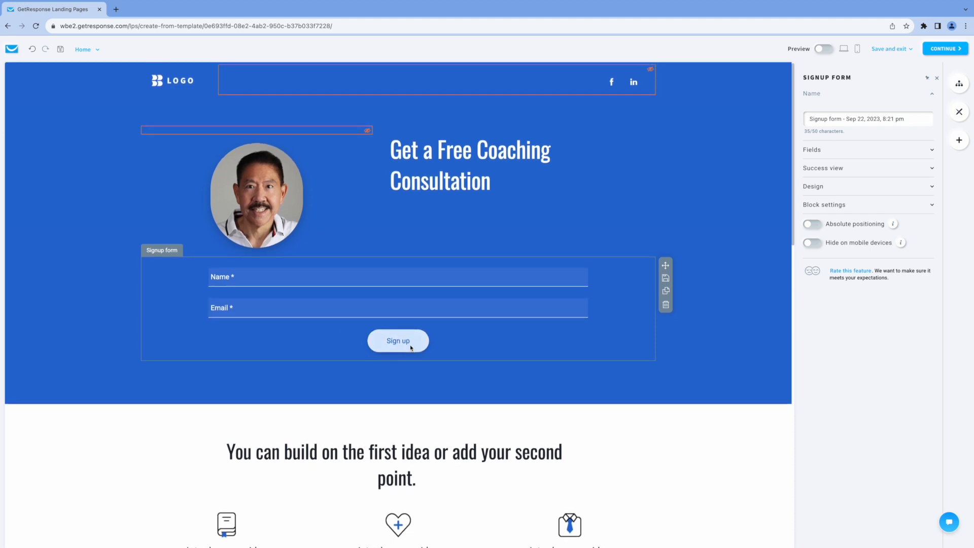
{"action": "scroll", "coordinate": [690, 435], "scroll_direction": "down", "scroll_amount": 5}
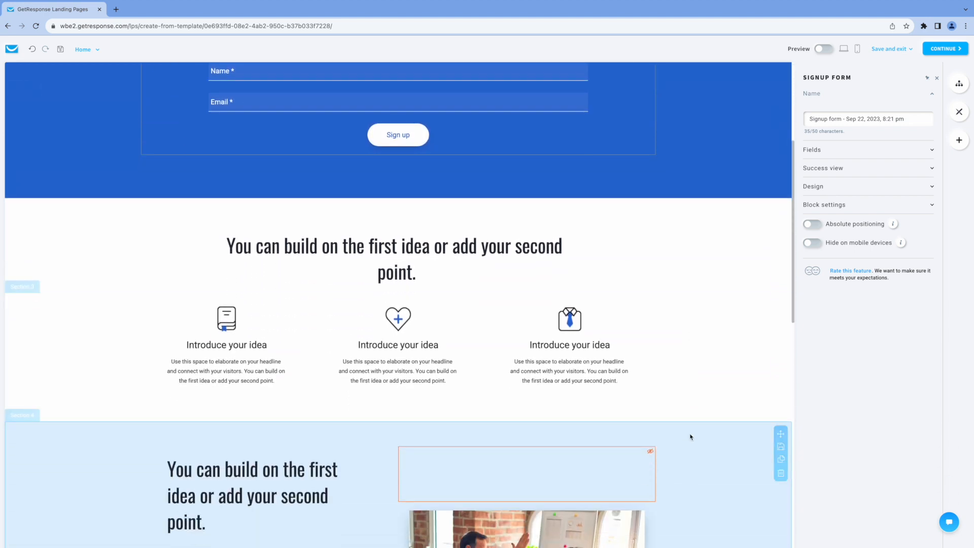
{"action": "scroll", "coordinate": [690, 435], "scroll_direction": "down", "scroll_amount": 2}
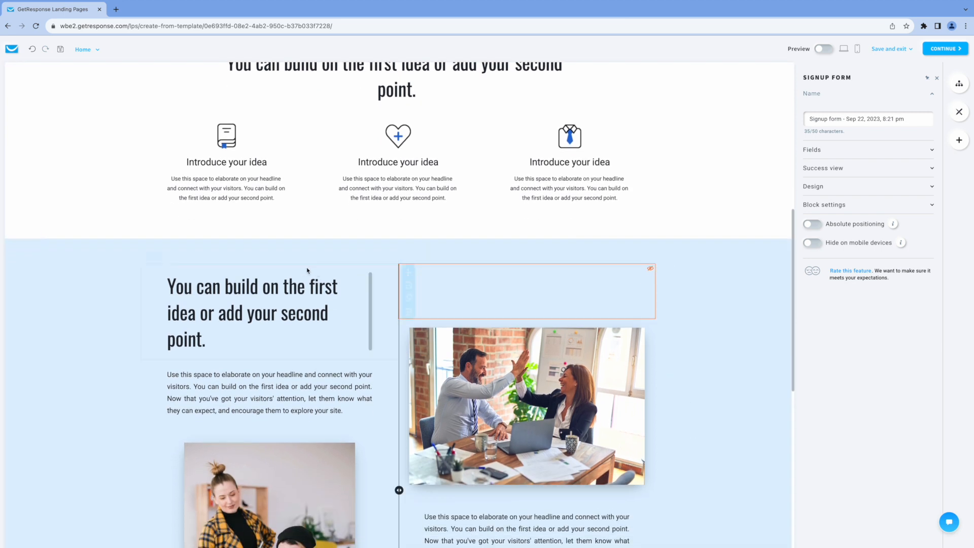
{"action": "left_click", "coordinate": [173, 192]}
{"action": "triple_click", "coordinate": [173, 192]}
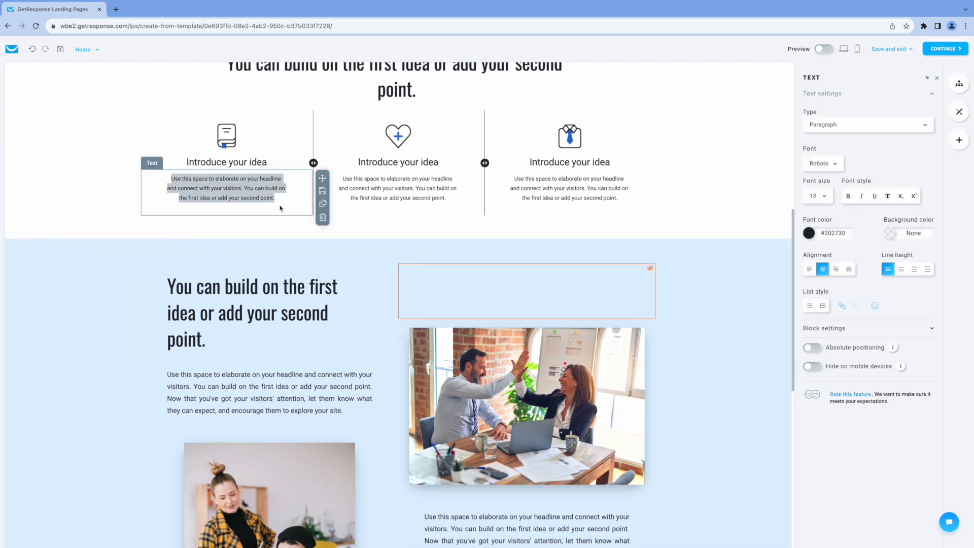
{"action": "left_click", "coordinate": [366, 182]}
{"action": "triple_click", "coordinate": [365, 182]}
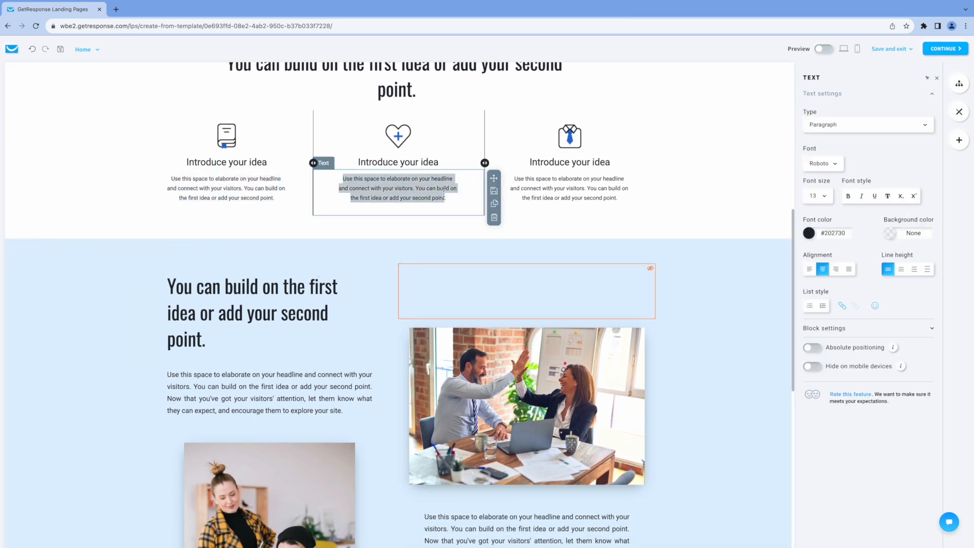
{"action": "left_click", "coordinate": [363, 163]}
{"action": "left_click_drag", "start_coordinate": [358, 162], "coordinate": [439, 162]}
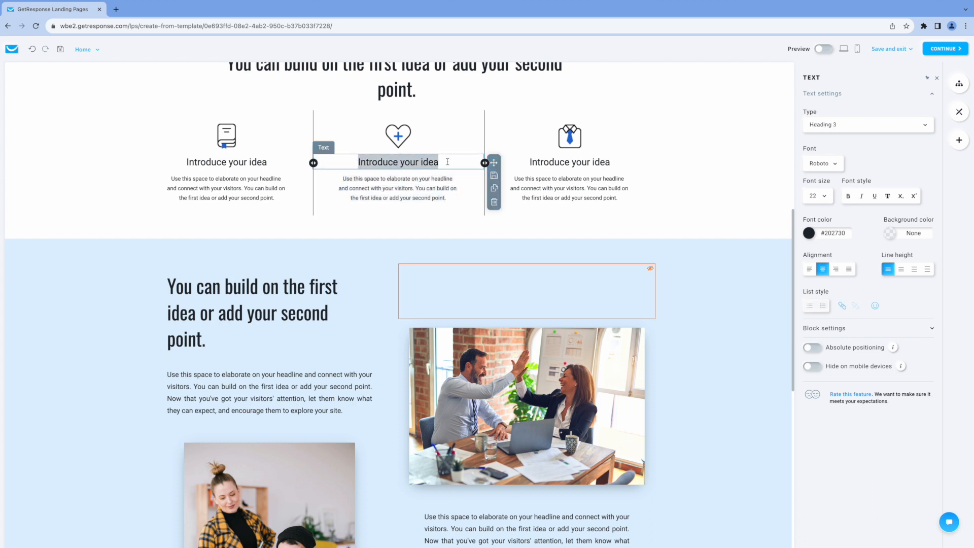
{"action": "left_click", "coordinate": [397, 143]}
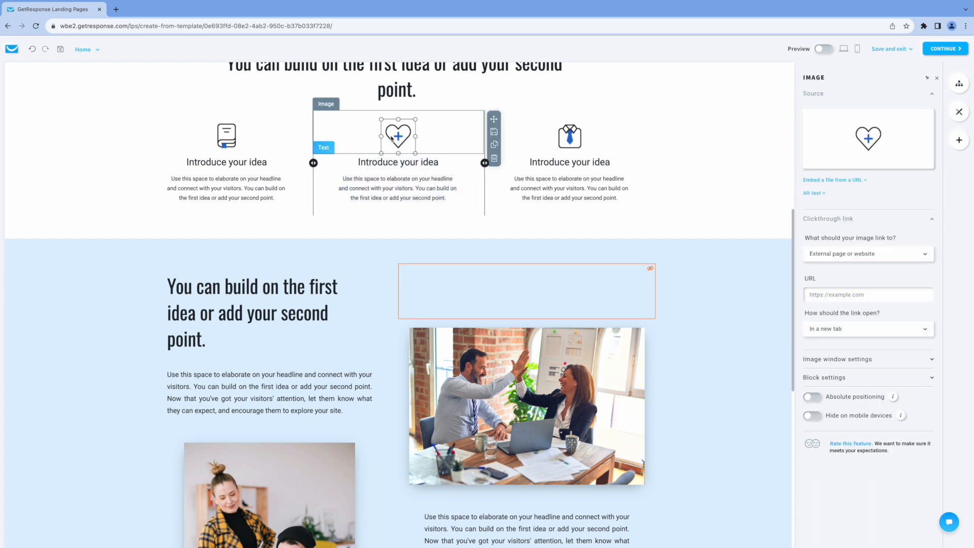
{"action": "left_click", "coordinate": [570, 137]}
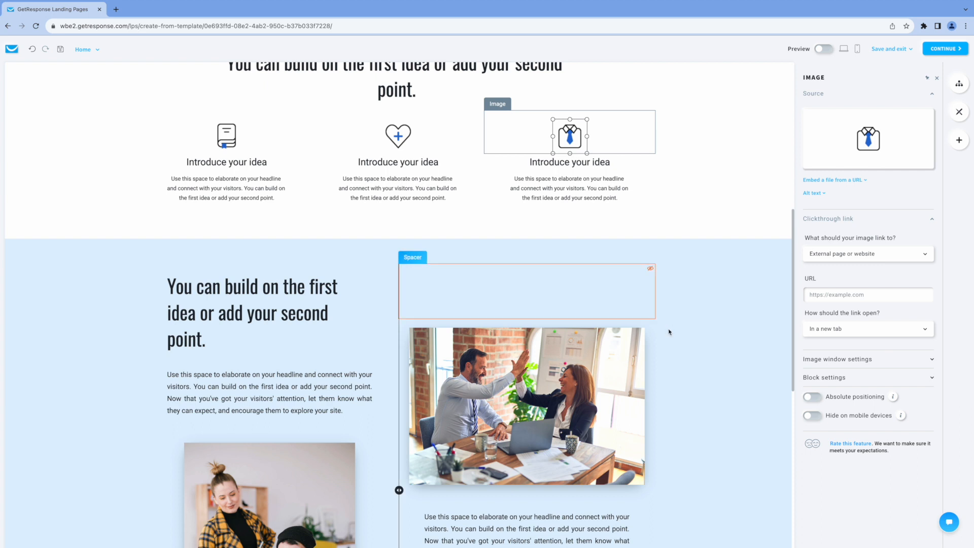
{"action": "scroll", "coordinate": [680, 339], "scroll_direction": "down", "scroll_amount": 3}
{"action": "scroll", "coordinate": [682, 339], "scroll_direction": "down", "scroll_amount": 2}
{"action": "scroll", "coordinate": [682, 336], "scroll_direction": "up", "scroll_amount": 1}
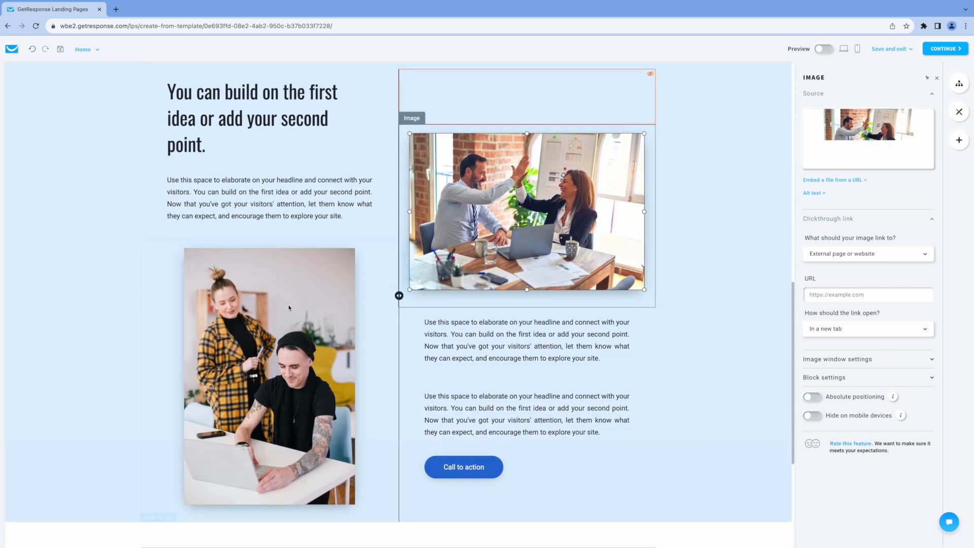
{"action": "left_click", "coordinate": [266, 264]}
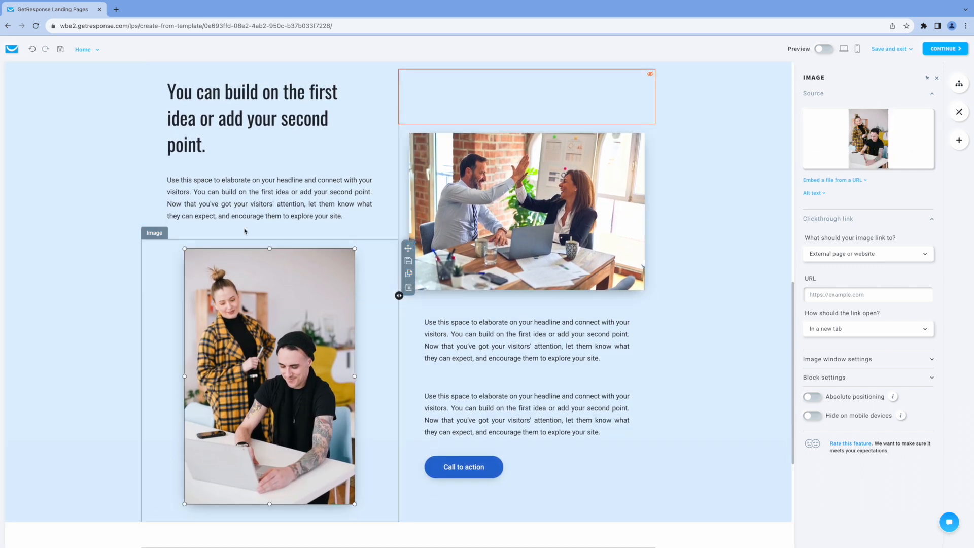
{"action": "left_click", "coordinate": [180, 97]}
{"action": "double_click", "coordinate": [180, 98]}
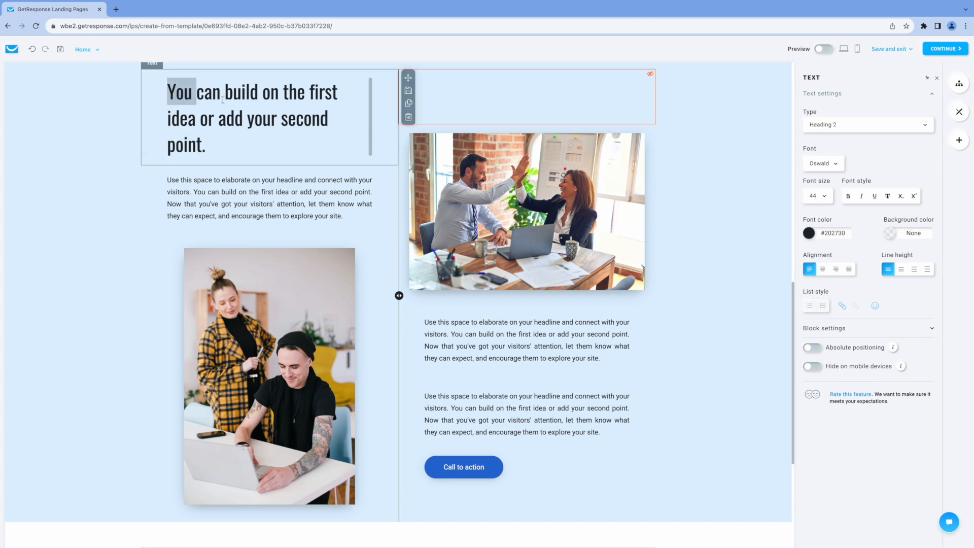
{"action": "left_click_drag", "start_coordinate": [180, 97], "coordinate": [298, 142]}
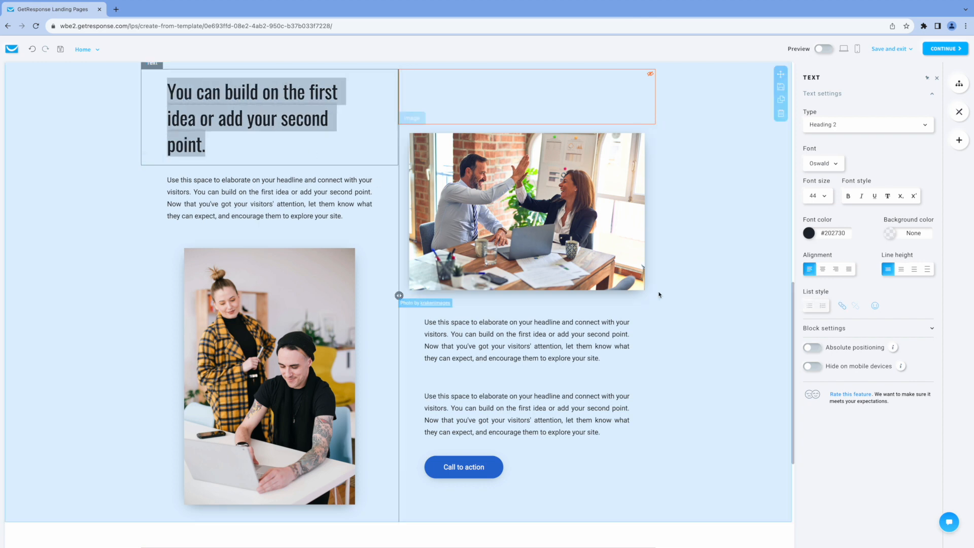
{"action": "scroll", "coordinate": [661, 324], "scroll_direction": "down", "scroll_amount": 4}
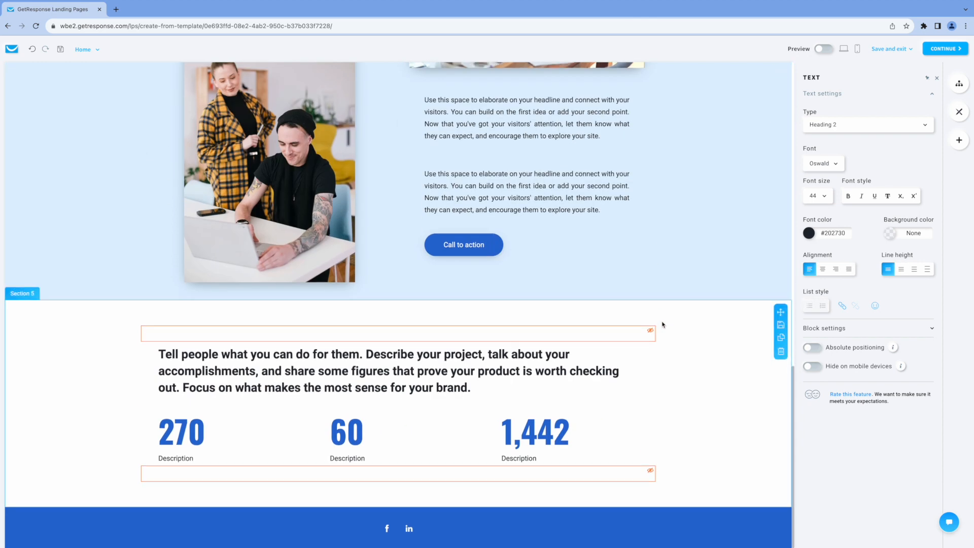
{"action": "scroll", "coordinate": [661, 324], "scroll_direction": "up", "scroll_amount": 9}
{"action": "scroll", "coordinate": [661, 323], "scroll_direction": "up", "scroll_amount": 6}
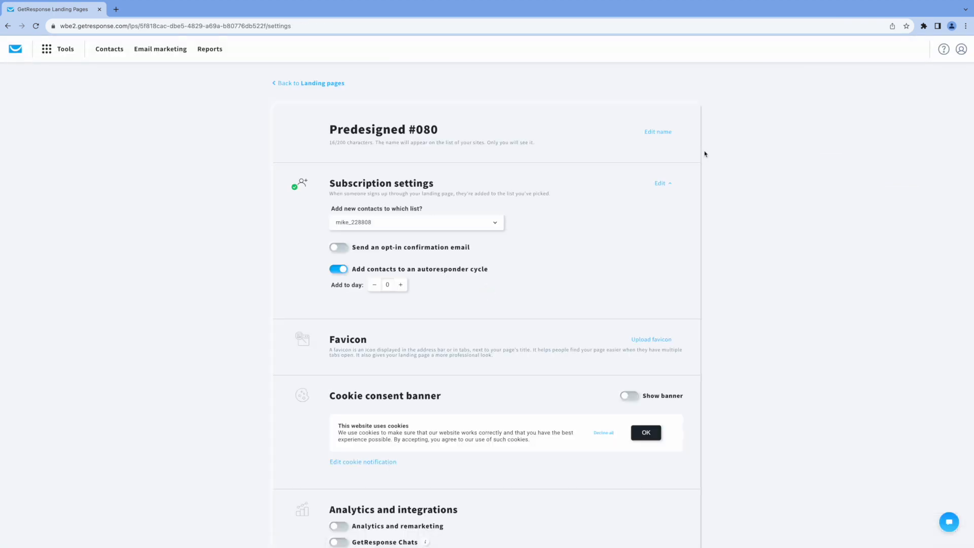
Send new landing page signups to the Coaching list and move on to naming and domain
{"action": "left_click", "coordinate": [495, 224]}
{"action": "left_click", "coordinate": [356, 296]}
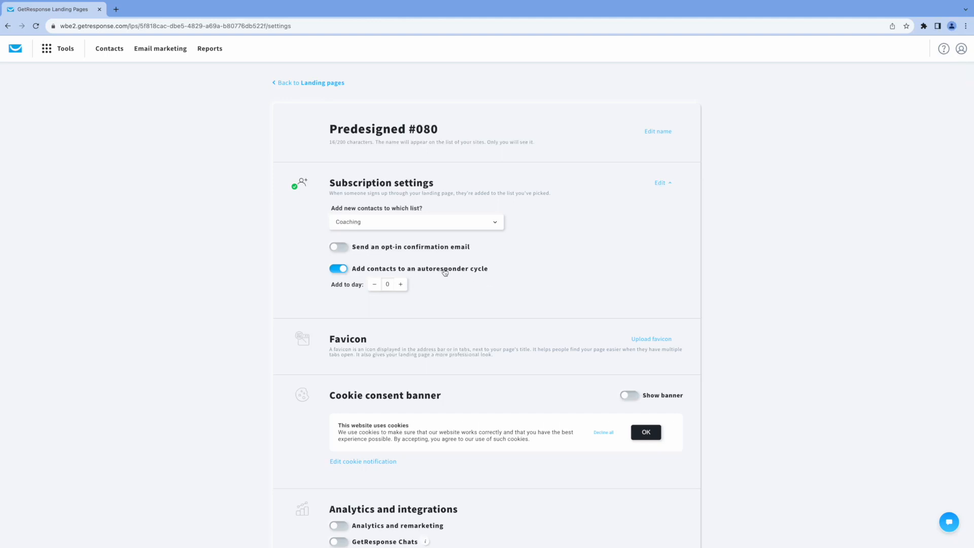
{"action": "scroll", "coordinate": [476, 294], "scroll_direction": "down", "scroll_amount": 3}
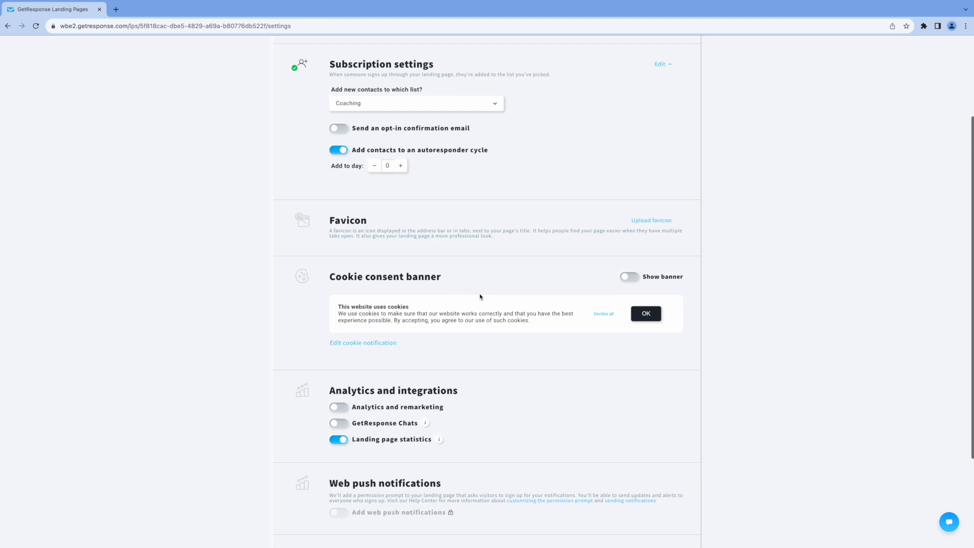
{"action": "scroll", "coordinate": [480, 297], "scroll_direction": "down", "scroll_amount": 3}
{"action": "left_click", "coordinate": [644, 471]}
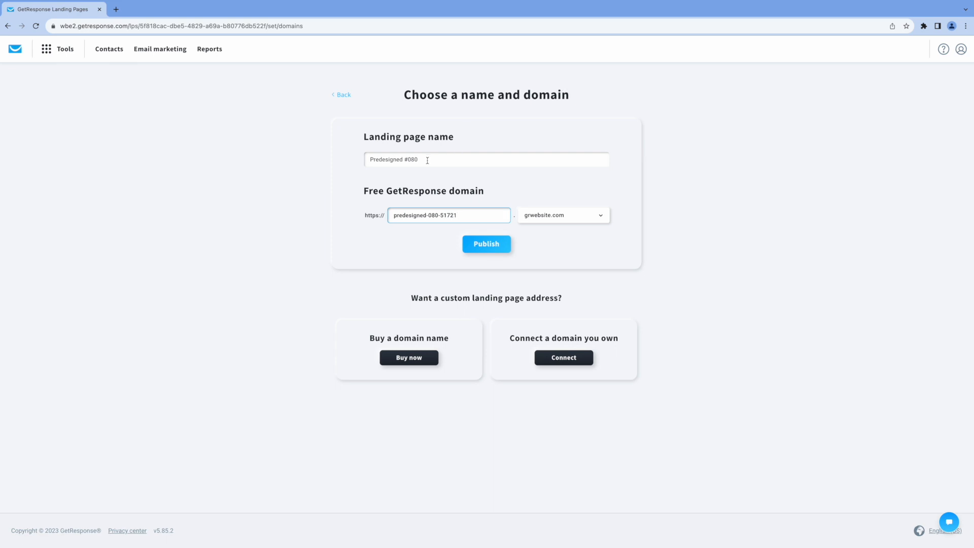
Name the landing page 'Free Coaching Consultation' and publish it on the free grwebsite.com domain
{"action": "left_click_drag", "start_coordinate": [427, 161], "coordinate": [334, 162]}
{"action": "type", "text": "Free Coaching Consultation"}
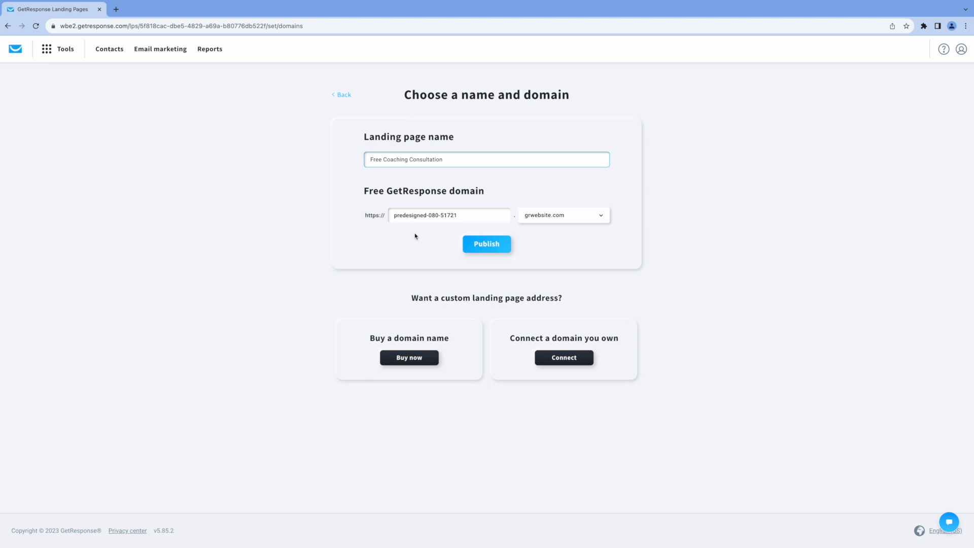
{"action": "left_click", "coordinate": [409, 238]}
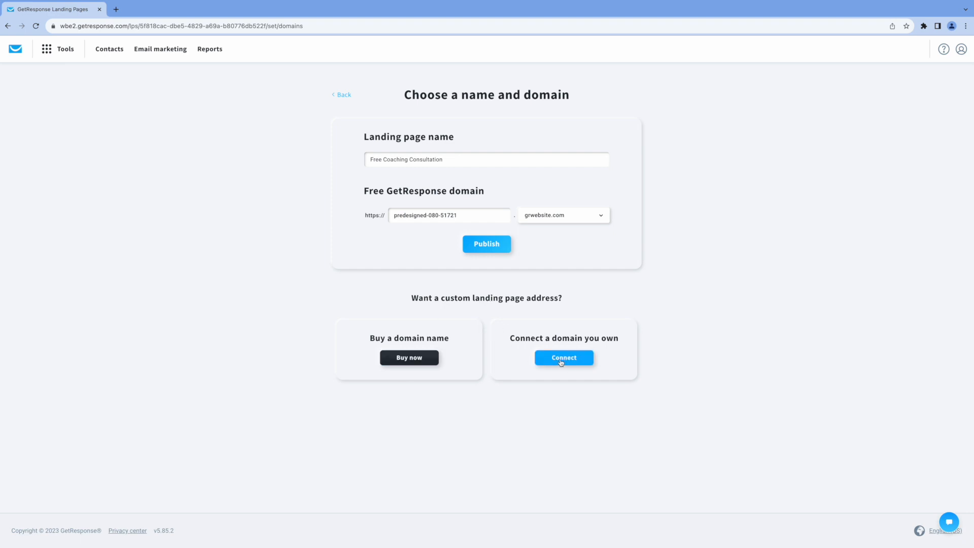
{"action": "left_click", "coordinate": [509, 242]}
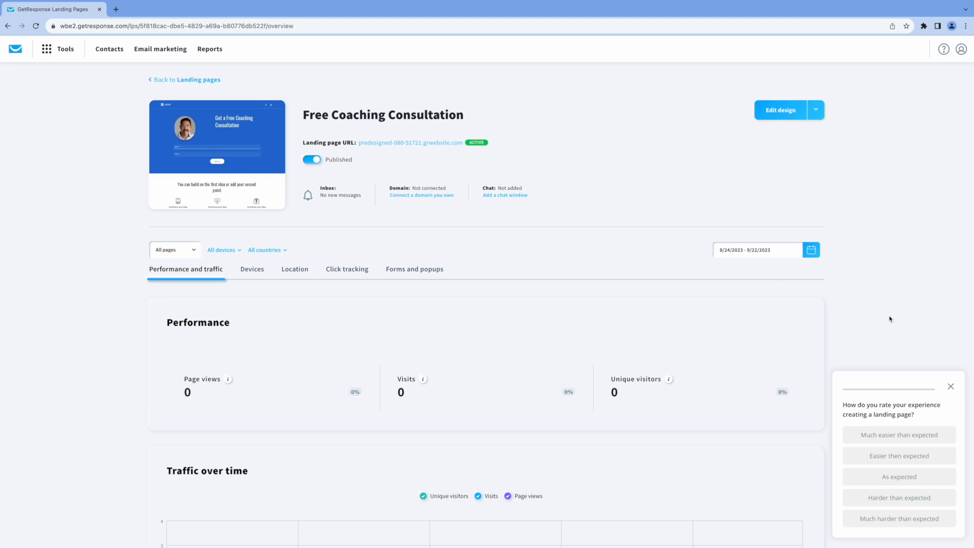
Confirm the signup form shows the thank-you page after submission, republish, and open the live page
{"action": "left_click", "coordinate": [401, 142]}
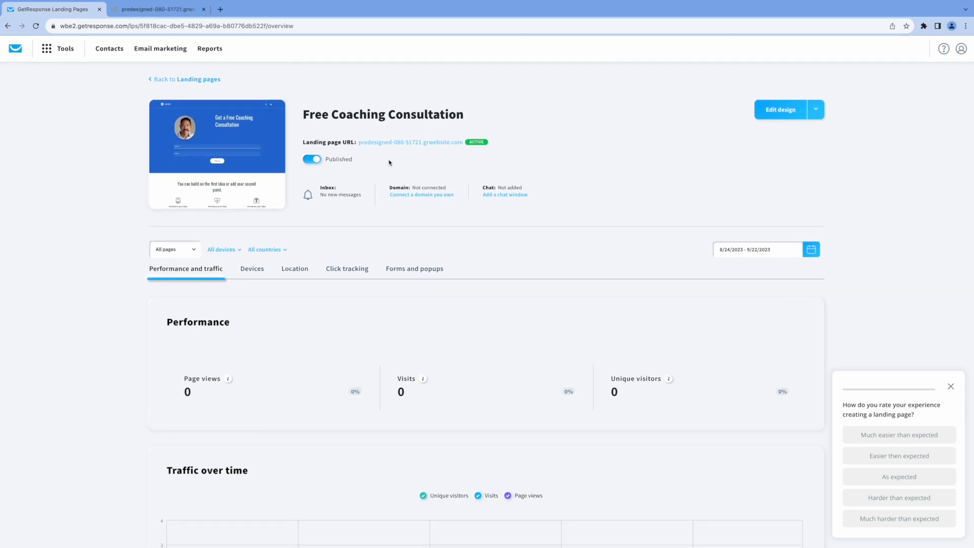
{"action": "left_click", "coordinate": [788, 112]}
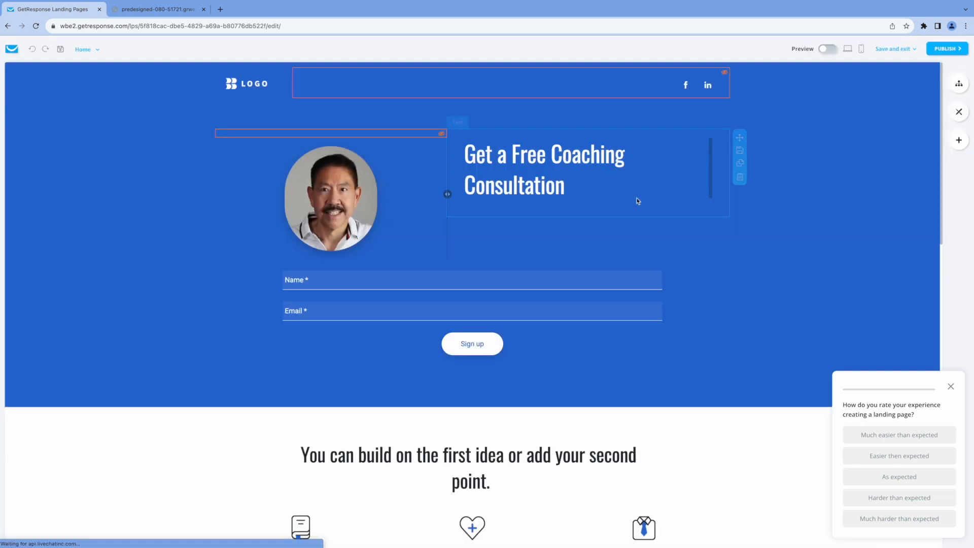
{"action": "left_click", "coordinate": [952, 387]}
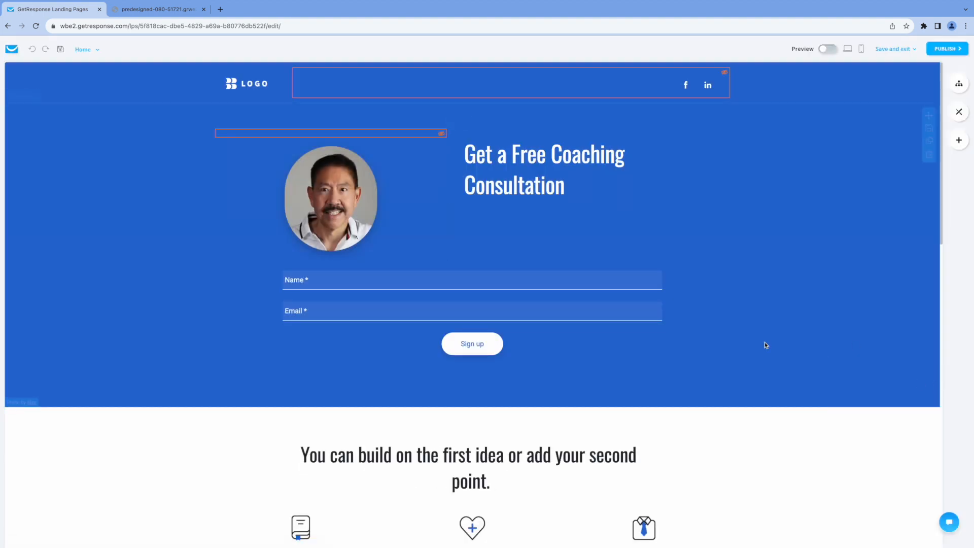
{"action": "left_click", "coordinate": [486, 344]}
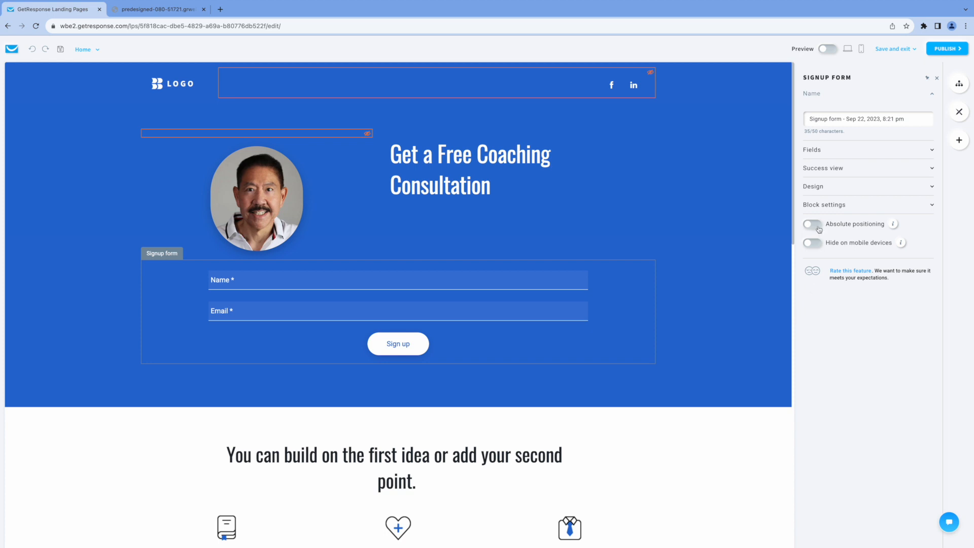
{"action": "left_click", "coordinate": [892, 170]}
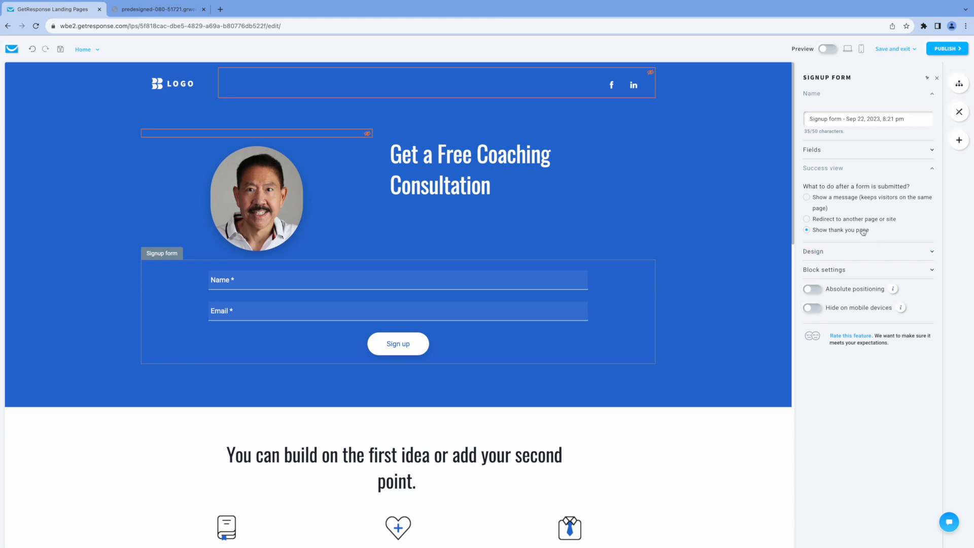
{"action": "left_click", "coordinate": [938, 50]}
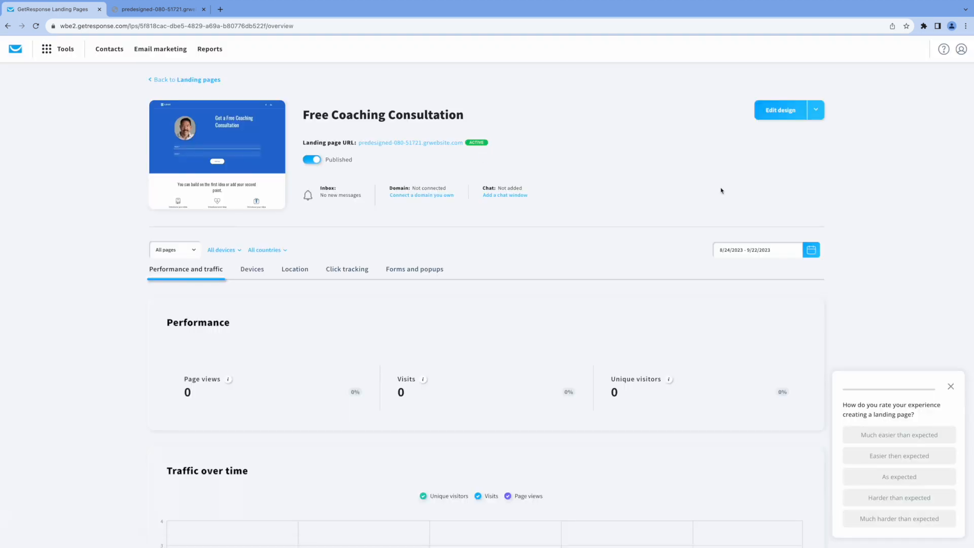
{"action": "left_click", "coordinate": [426, 143]}
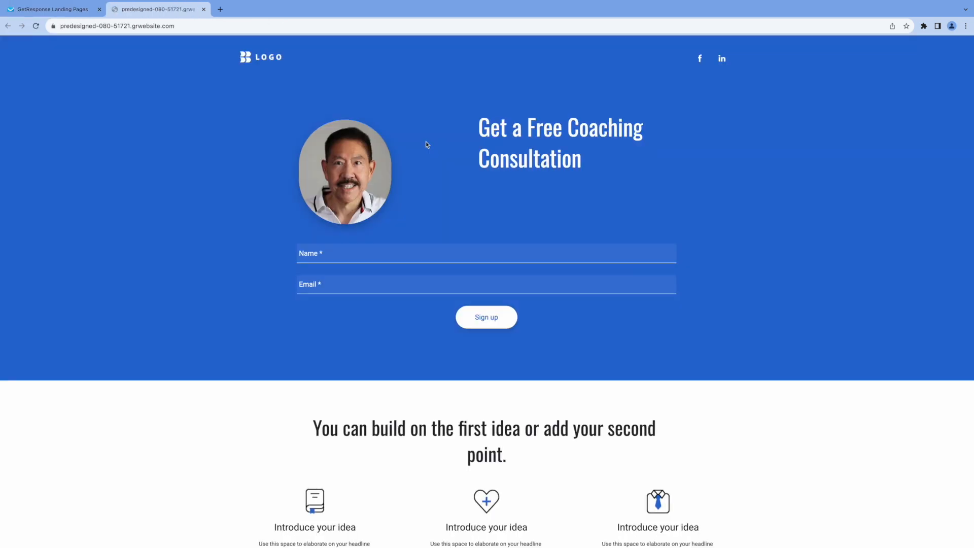
Submit a test signup with a name and e-mail address on the live landing page
{"action": "left_click", "coordinate": [348, 252]}
{"action": "type", "text": "Joe Test"}
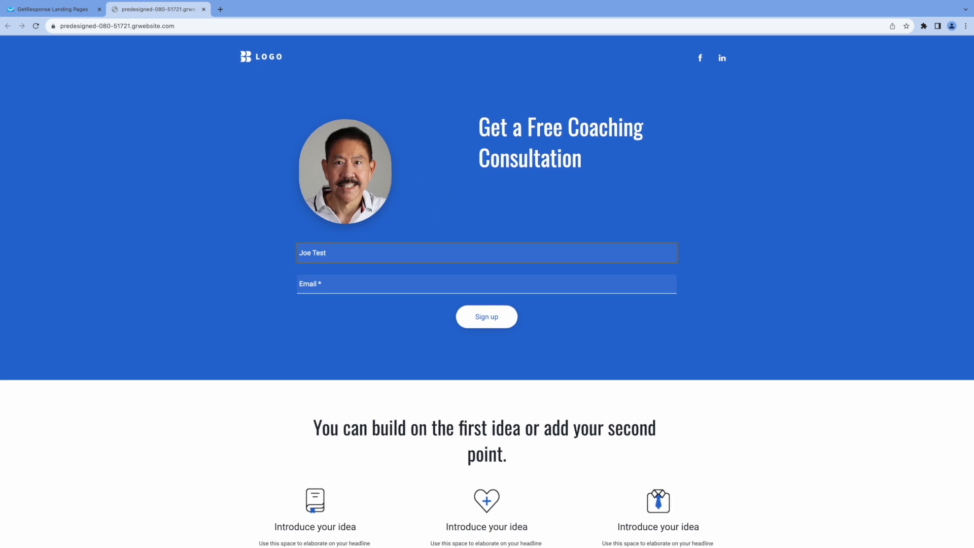
{"action": "left_click", "coordinate": [319, 283]}
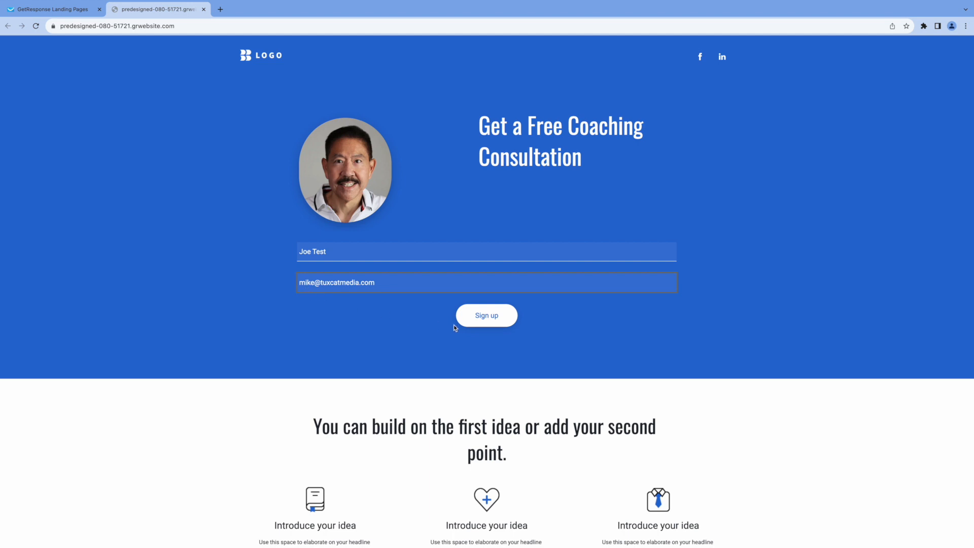
{"action": "left_click", "coordinate": [486, 316]}
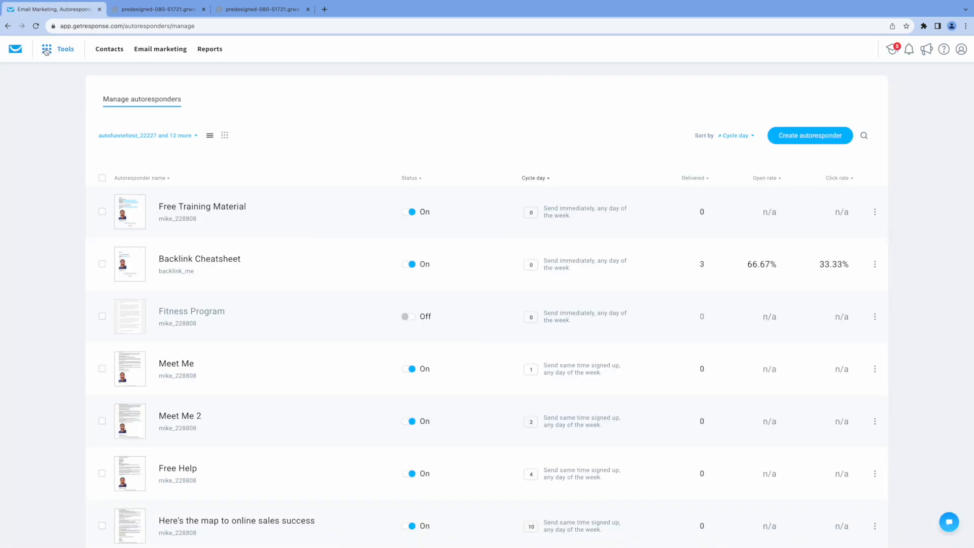
{"action": "left_click", "coordinate": [46, 50]}
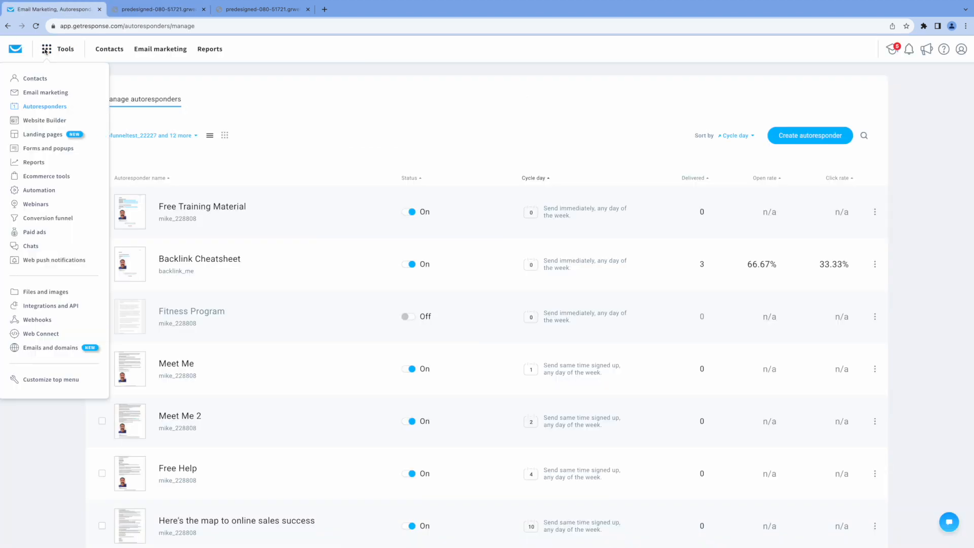
View the contacts in the Coaching list, which now holds 2 contacts
{"action": "left_click", "coordinate": [34, 77]}
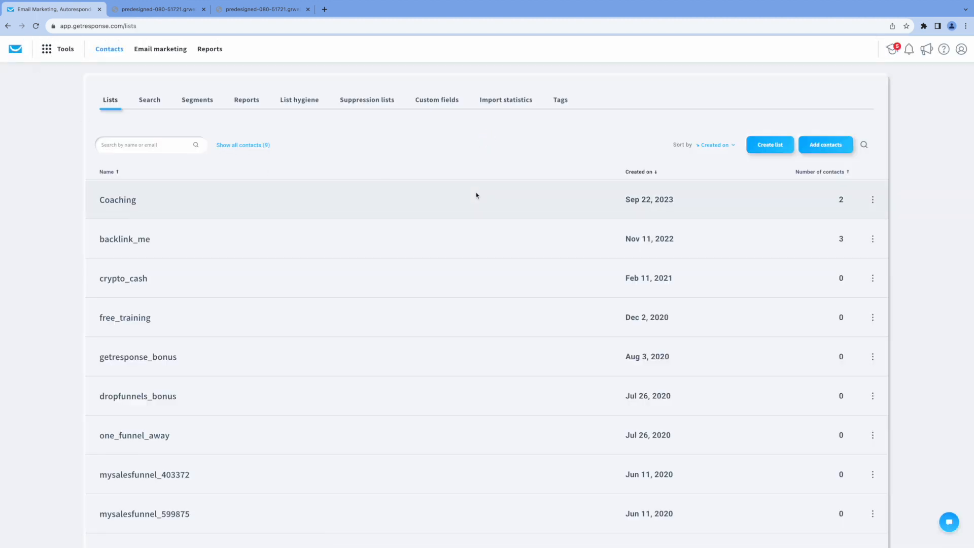
{"action": "left_click", "coordinate": [111, 202]}
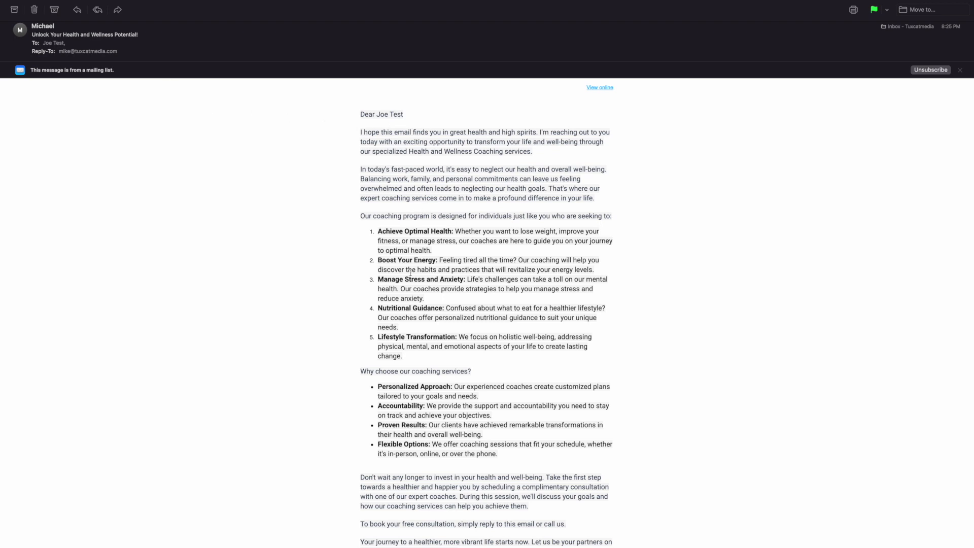
Scroll through the 'Unlock Your Health and Wellness Potential!' email in Apple Mail
{"action": "scroll", "coordinate": [563, 383], "scroll_direction": "down", "scroll_amount": 5}
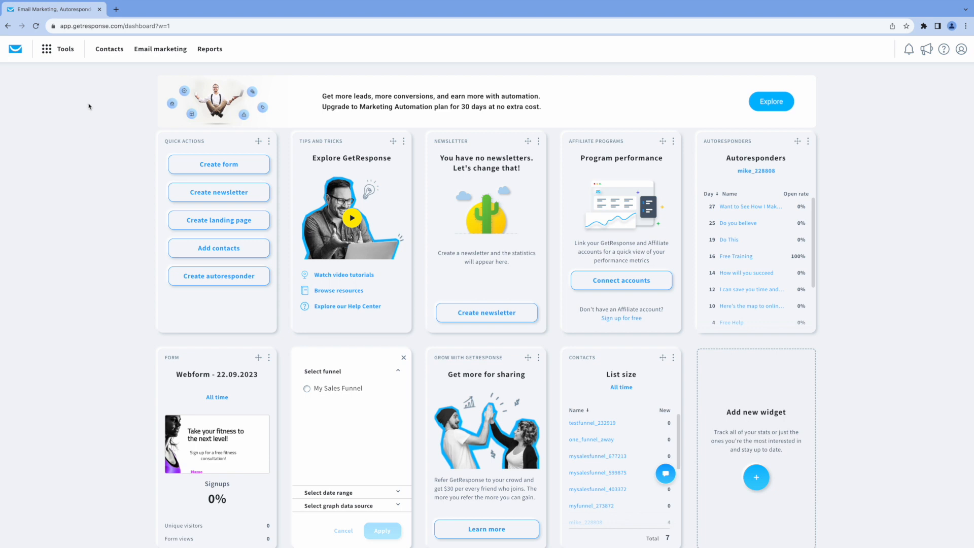
Start creating a new form embedded in a page from Forms and popups
{"action": "left_click", "coordinate": [57, 53]}
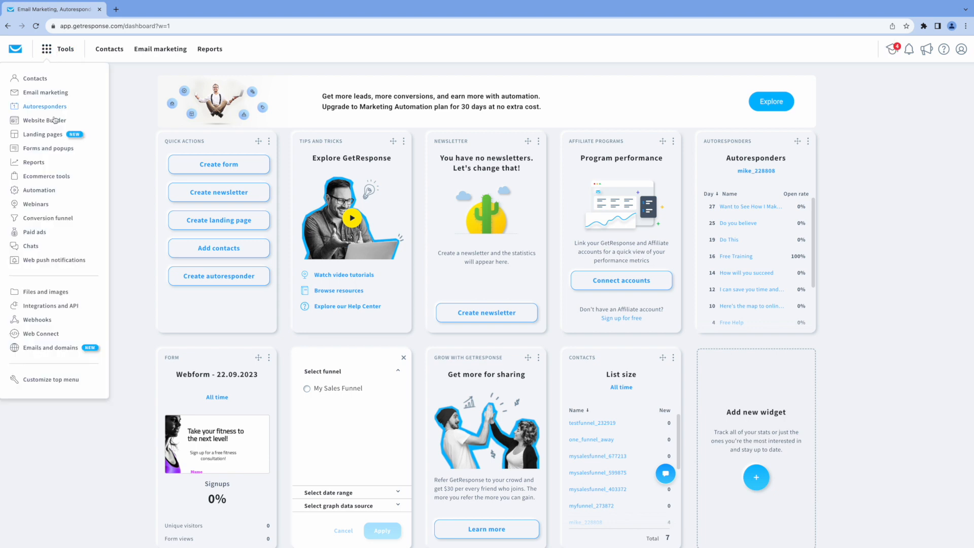
{"action": "left_click", "coordinate": [44, 148]}
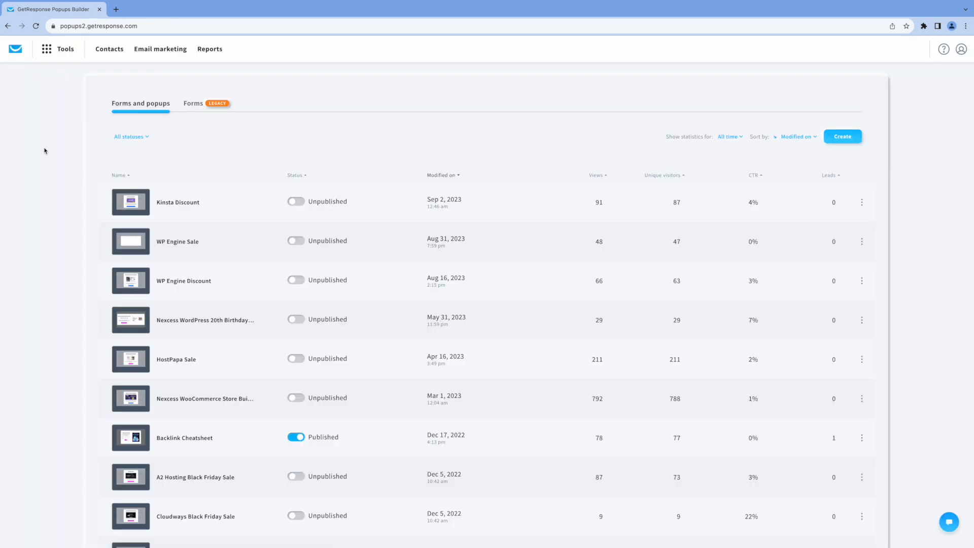
{"action": "left_click", "coordinate": [841, 136]}
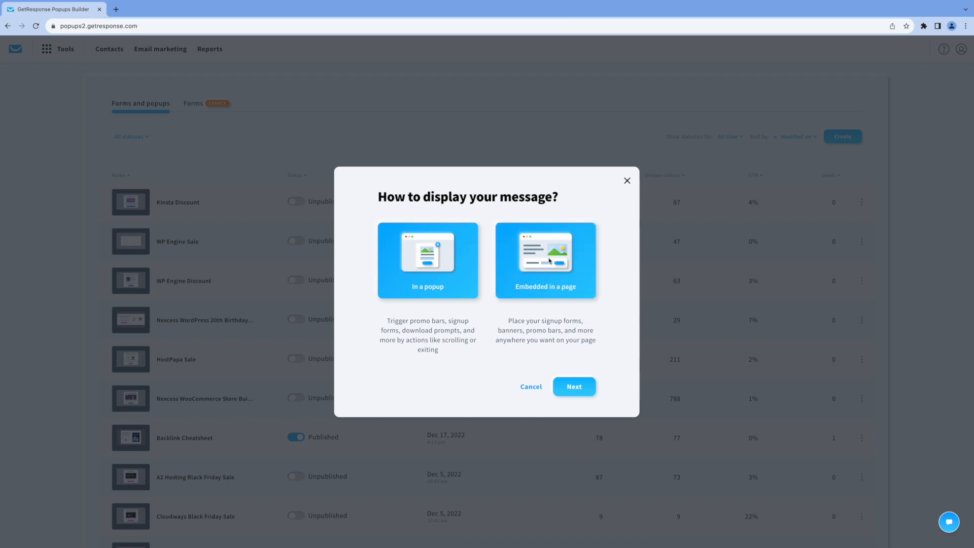
{"action": "left_click", "coordinate": [556, 277]}
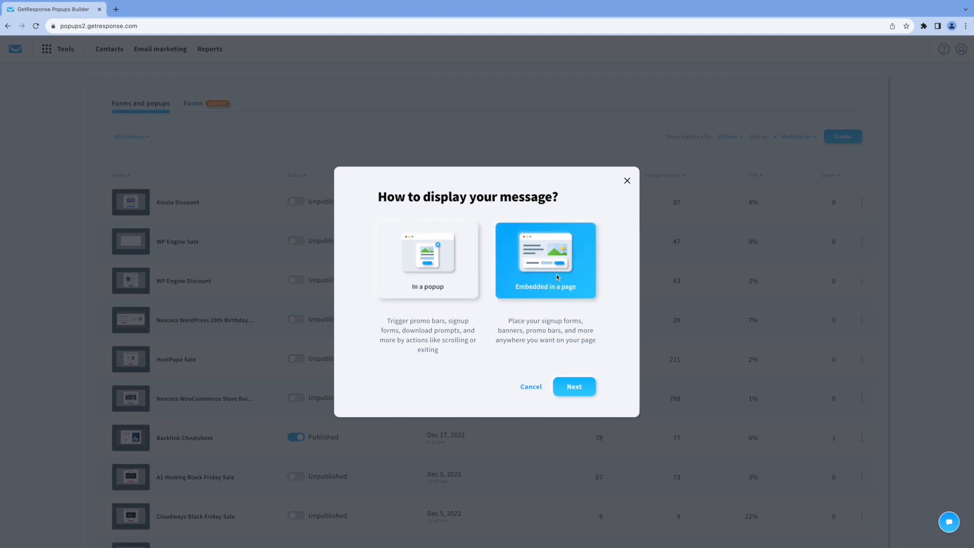
{"action": "left_click", "coordinate": [579, 389]}
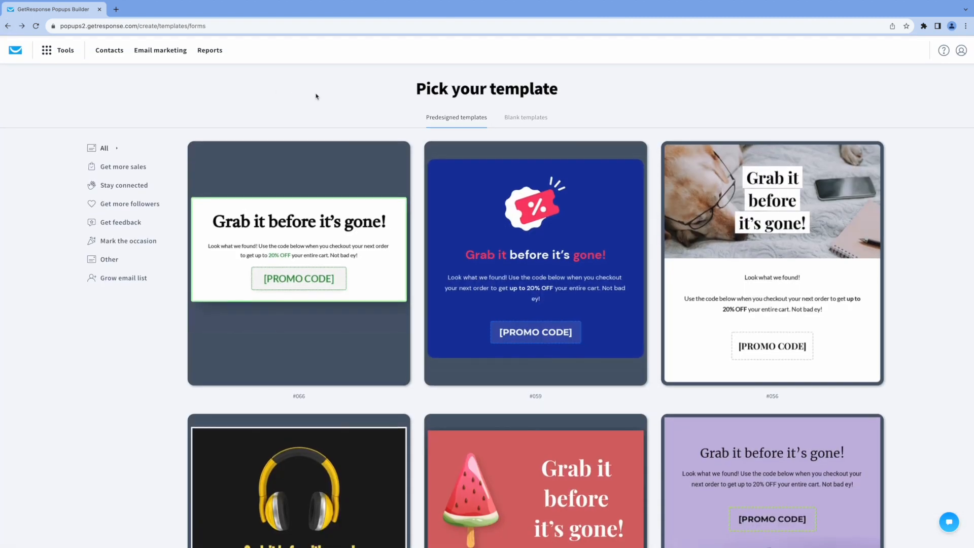
Browse the templates and start the form from predesigned template #017
{"action": "left_click", "coordinate": [518, 117]}
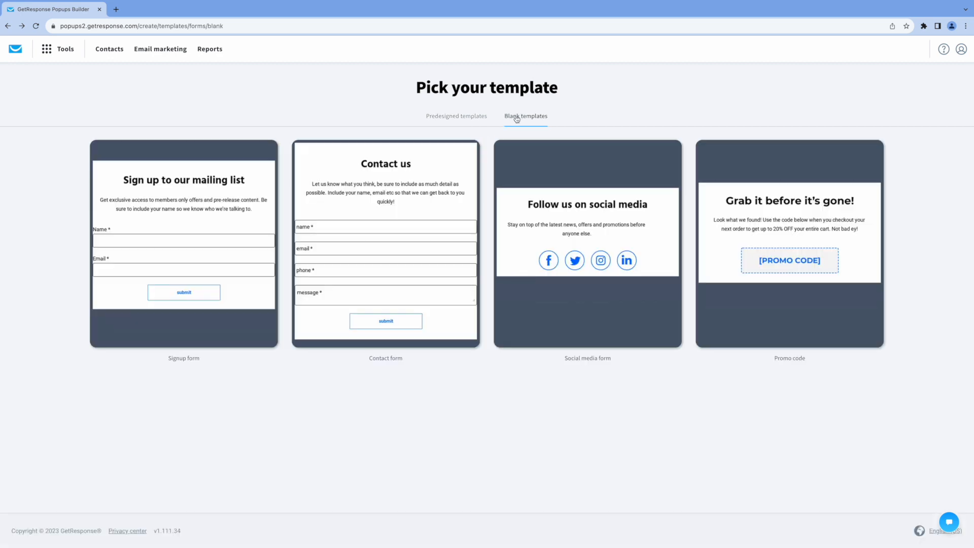
{"action": "left_click", "coordinate": [454, 117]}
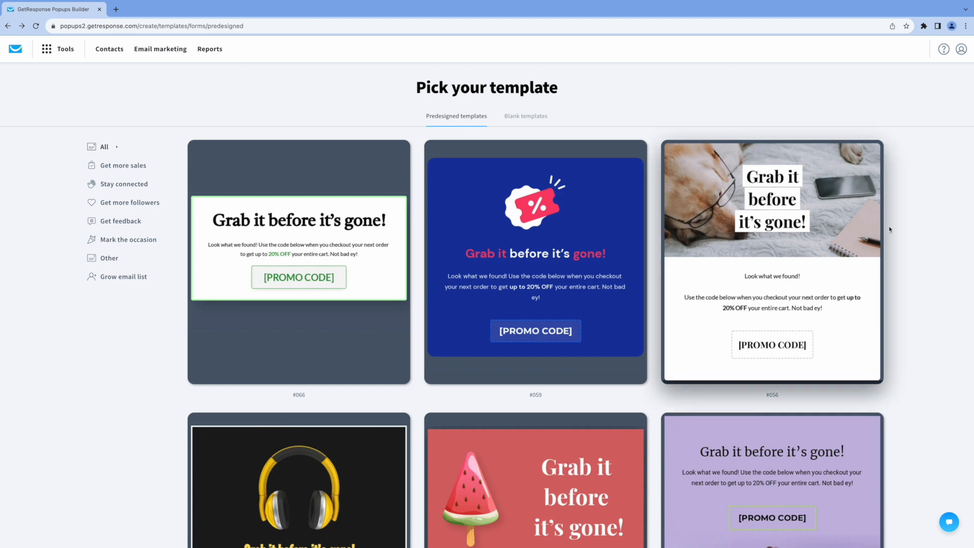
{"action": "scroll", "coordinate": [906, 261], "scroll_direction": "down", "scroll_amount": 1}
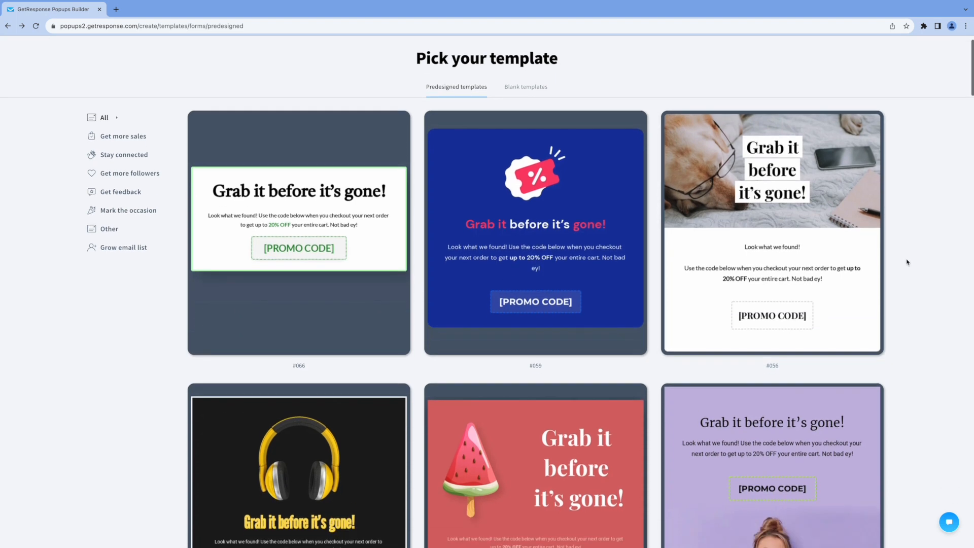
{"action": "scroll", "coordinate": [907, 262], "scroll_direction": "down", "scroll_amount": 2}
{"action": "scroll", "coordinate": [906, 261], "scroll_direction": "down", "scroll_amount": 14}
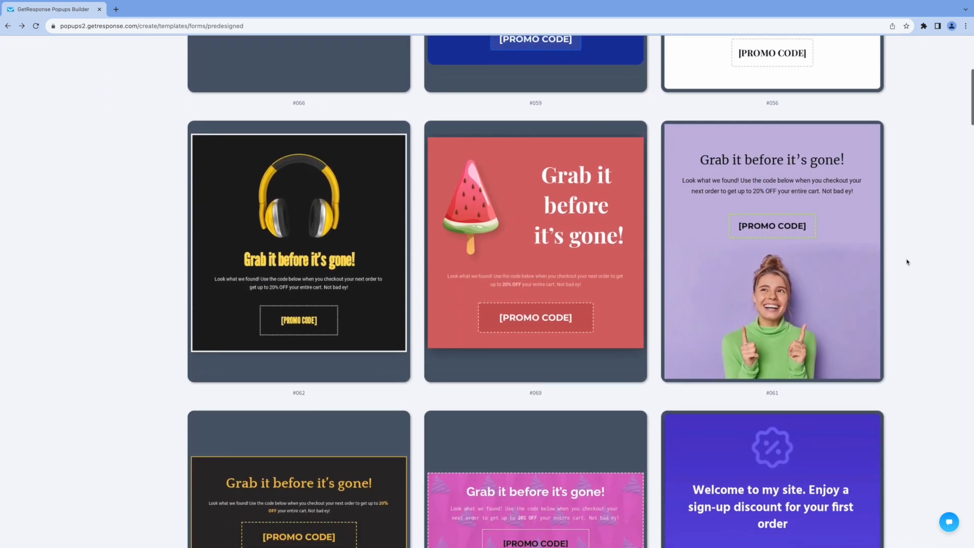
{"action": "scroll", "coordinate": [907, 261], "scroll_direction": "down", "scroll_amount": 15}
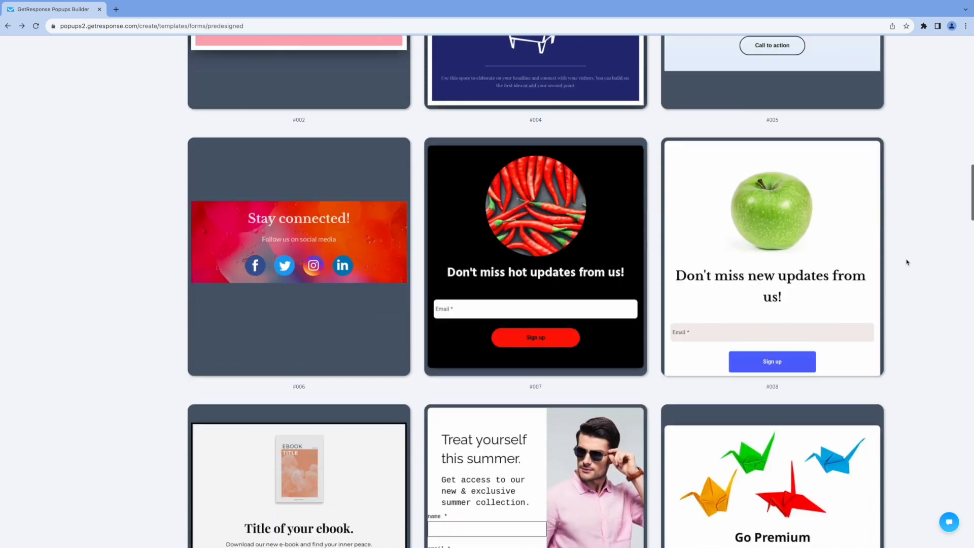
{"action": "scroll", "coordinate": [907, 262], "scroll_direction": "down", "scroll_amount": 5}
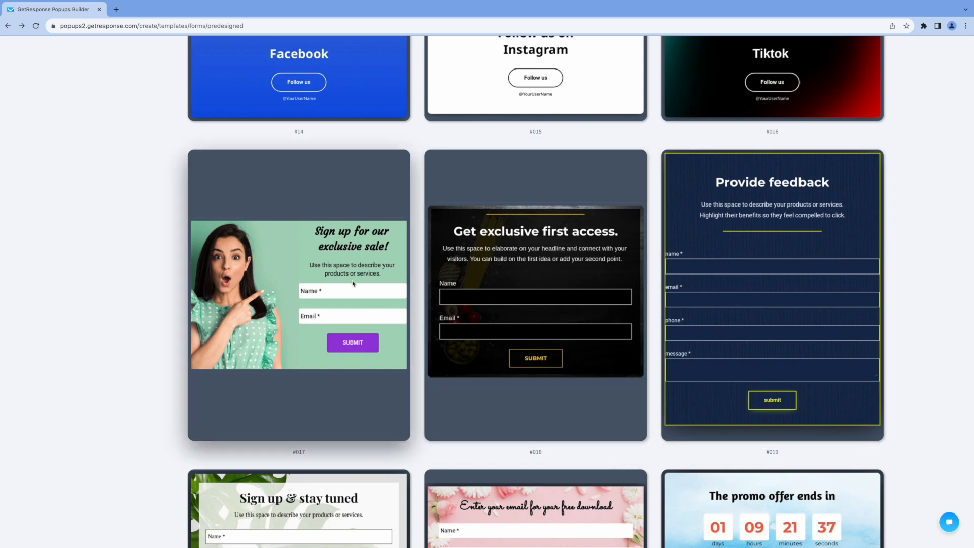
{"action": "mouse_move", "coordinate": [263, 291]}
{"action": "left_click", "coordinate": [293, 414]}
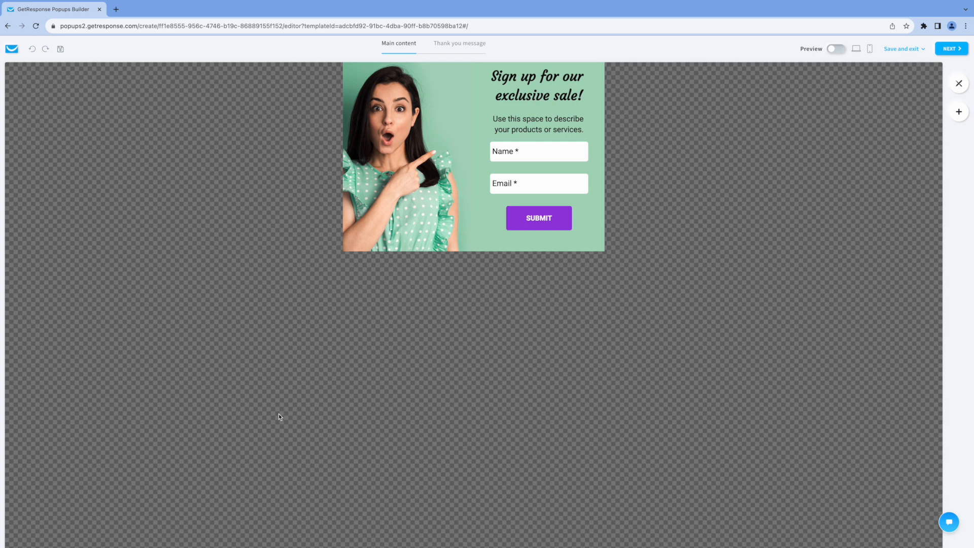
{"action": "left_click", "coordinate": [503, 95]}
Change the heading to 'Sign up for our free consultation!' and the paragraph to 'Get your free coaching evaluation.'
{"action": "left_click_drag", "start_coordinate": [503, 95], "coordinate": [421, 95]}
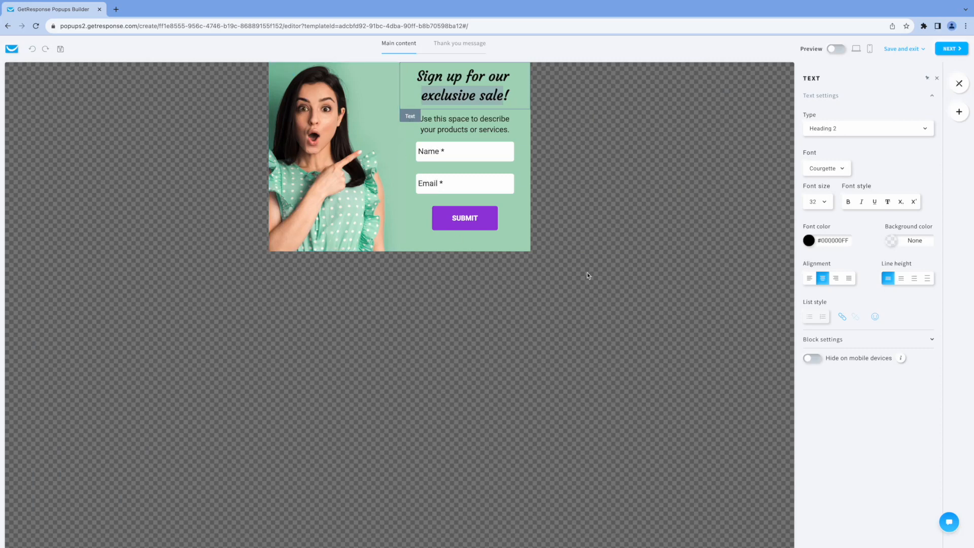
{"action": "type", "text": "free"}
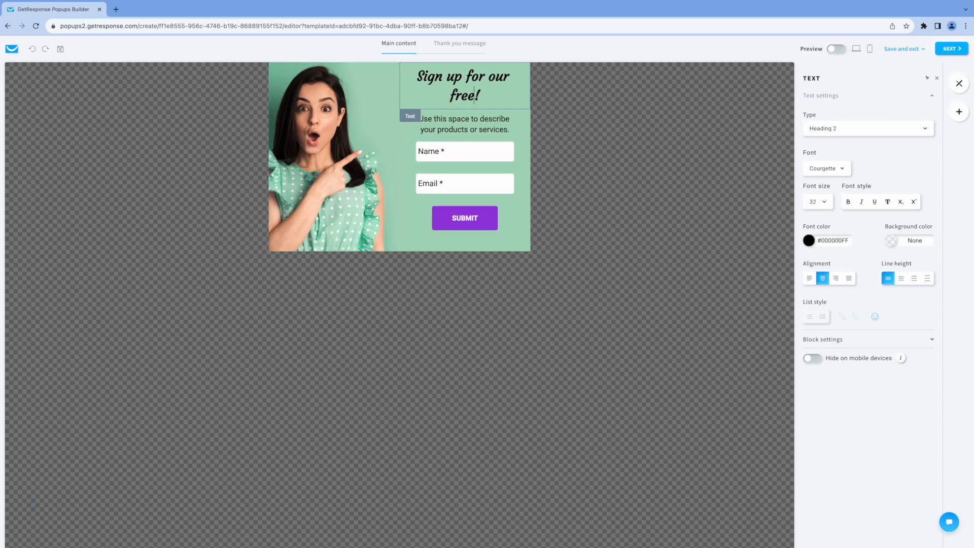
{"action": "type", "text": " consultat"}
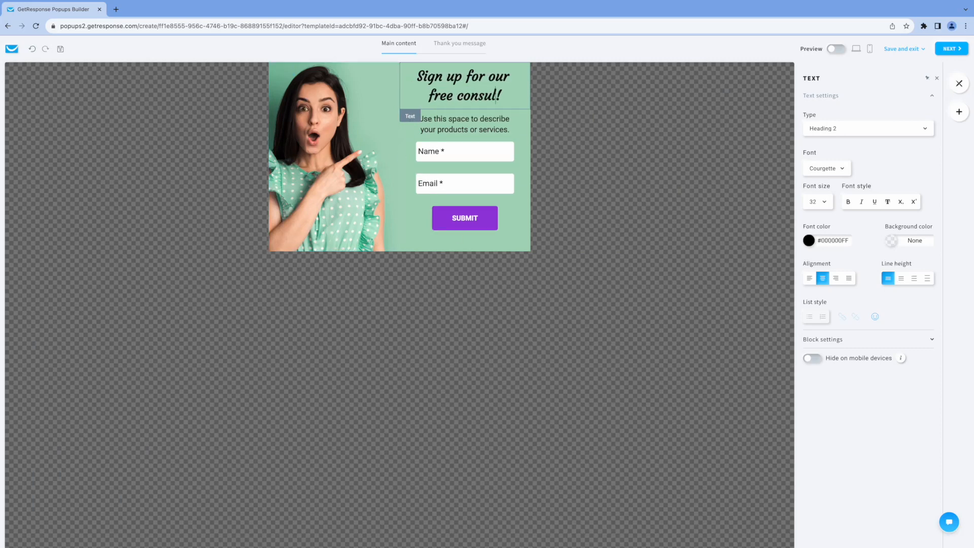
{"action": "type", "text": "ion"}
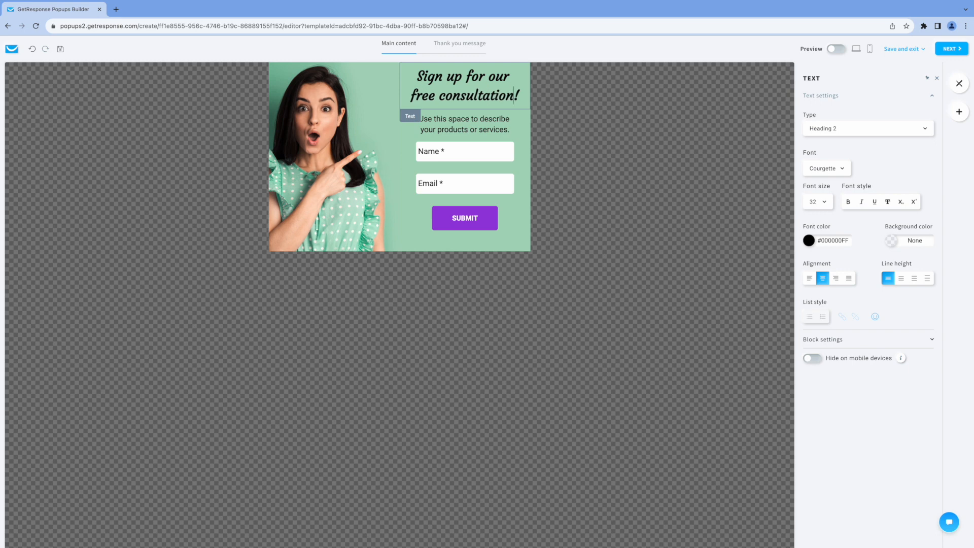
{"action": "left_click", "coordinate": [444, 122]}
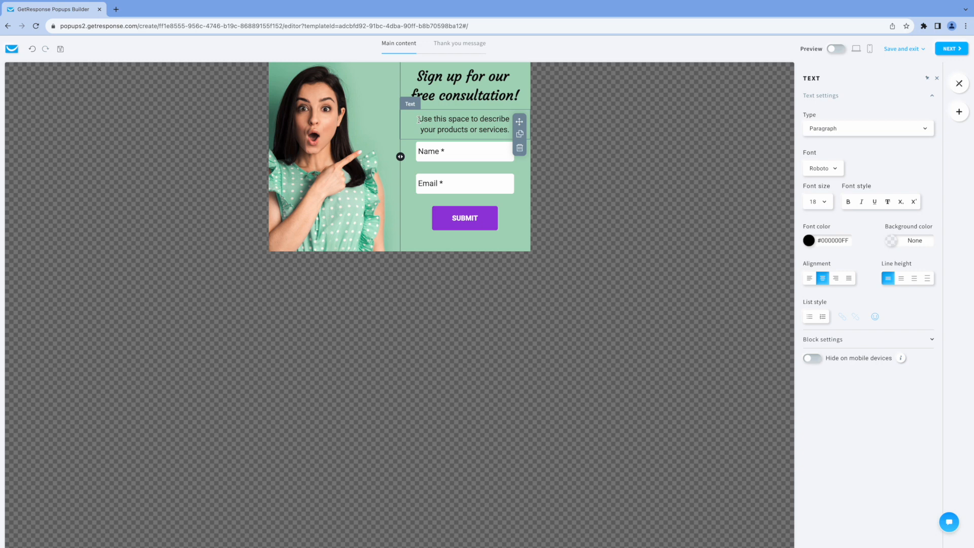
{"action": "left_click_drag", "start_coordinate": [422, 119], "coordinate": [507, 128]}
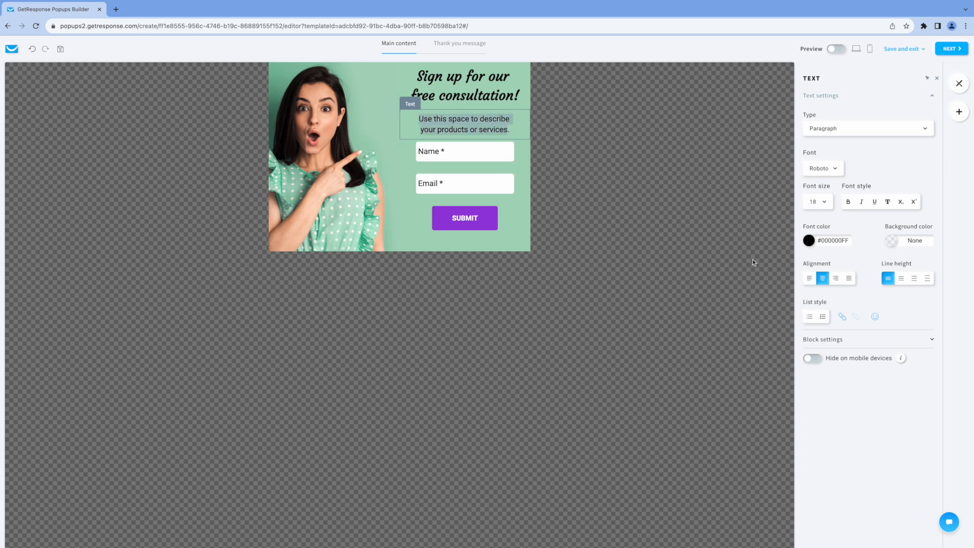
{"action": "type", "text": "Get "}
{"action": "type", "text": "your free "}
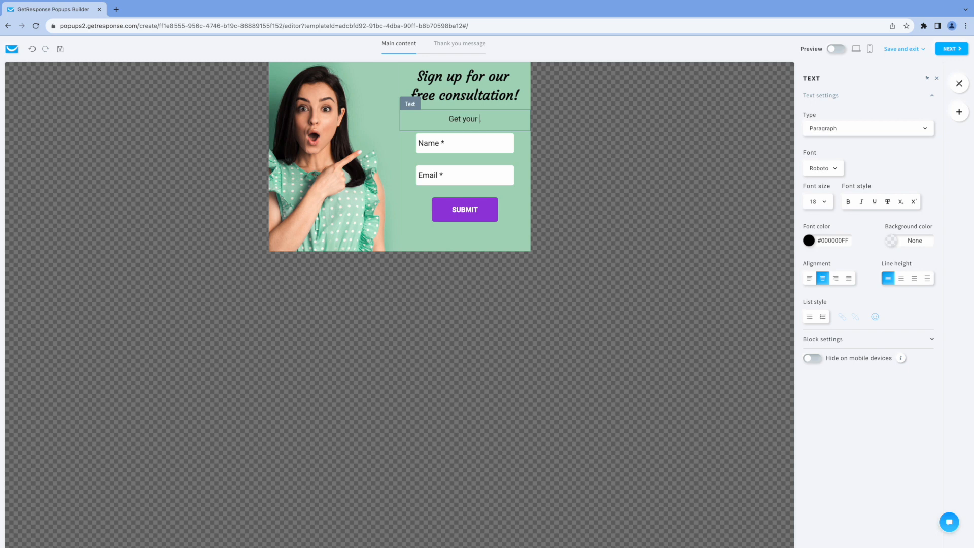
{"action": "type", "text": "ch"}
{"action": "key", "text": "BackSpace"}
{"action": "type", "text": "oaching evaluation"}
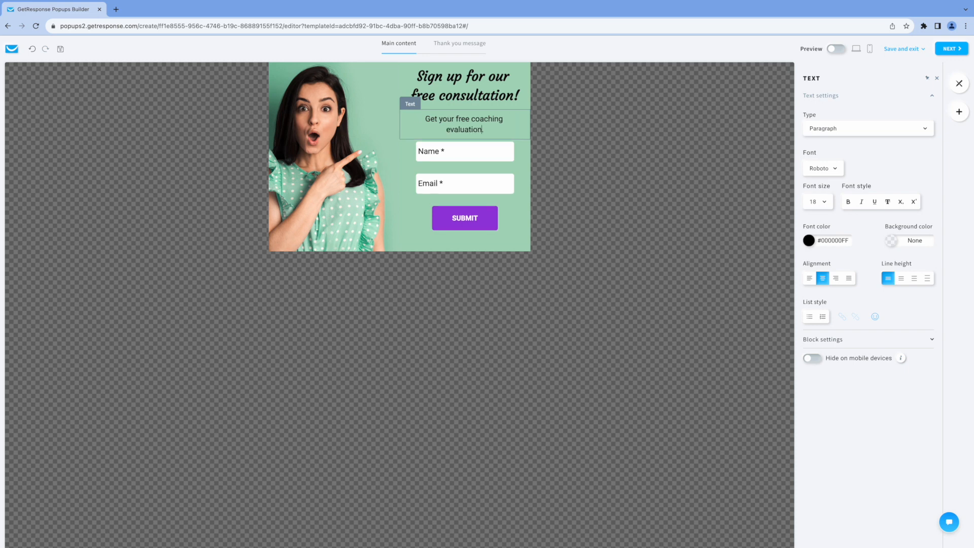
{"action": "left_click", "coordinate": [452, 157]}
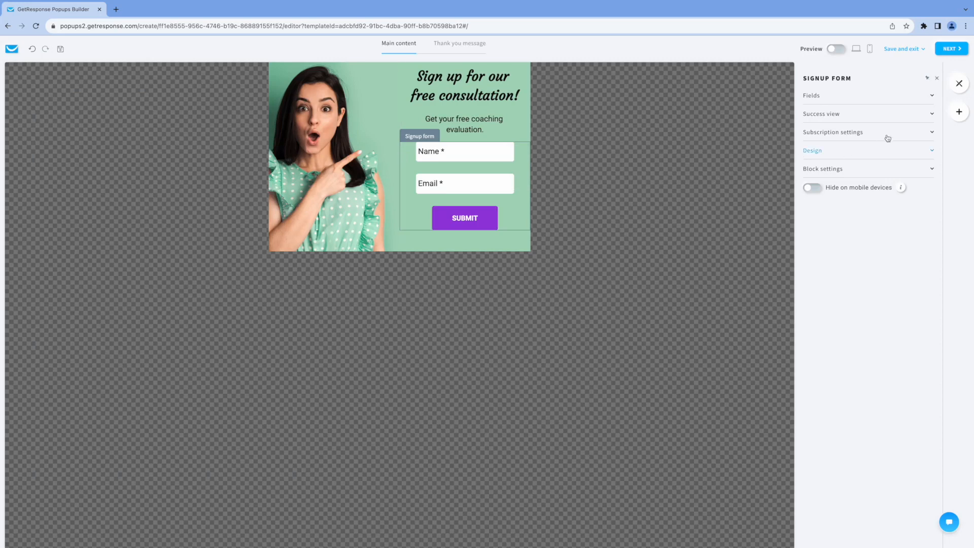
Switch off 'Add to an autoresponder cycle' in Subscription settings and continue to publishing settings
{"action": "left_click", "coordinate": [932, 114]}
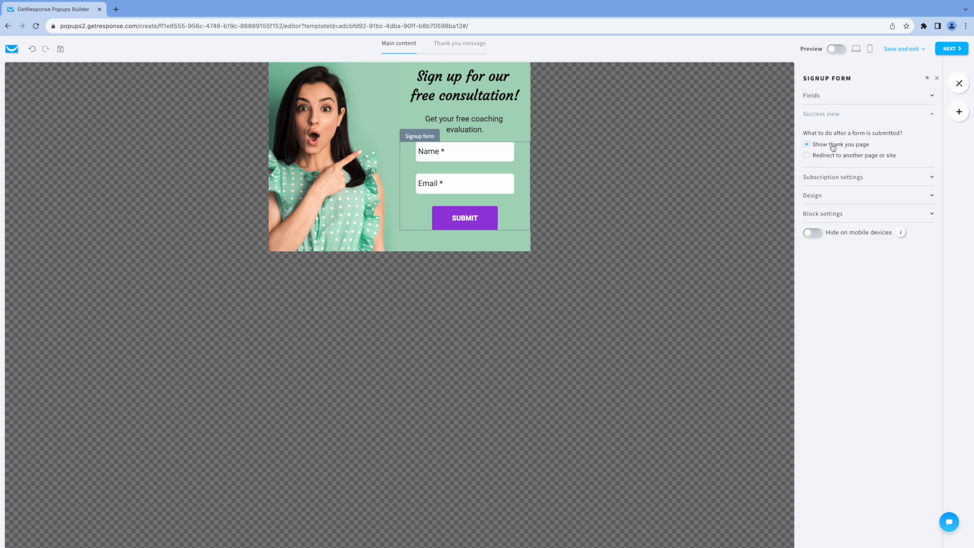
{"action": "left_click", "coordinate": [932, 114]}
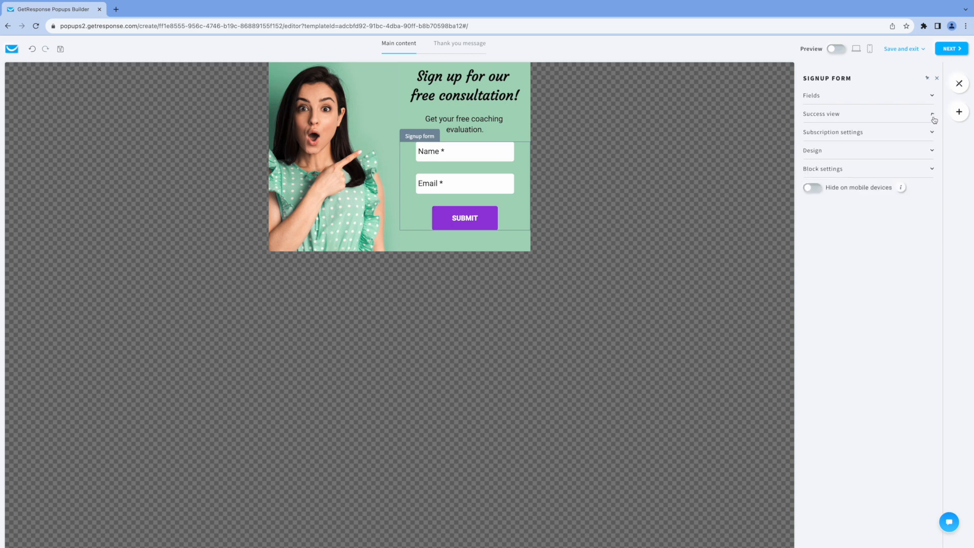
{"action": "left_click", "coordinate": [931, 133]}
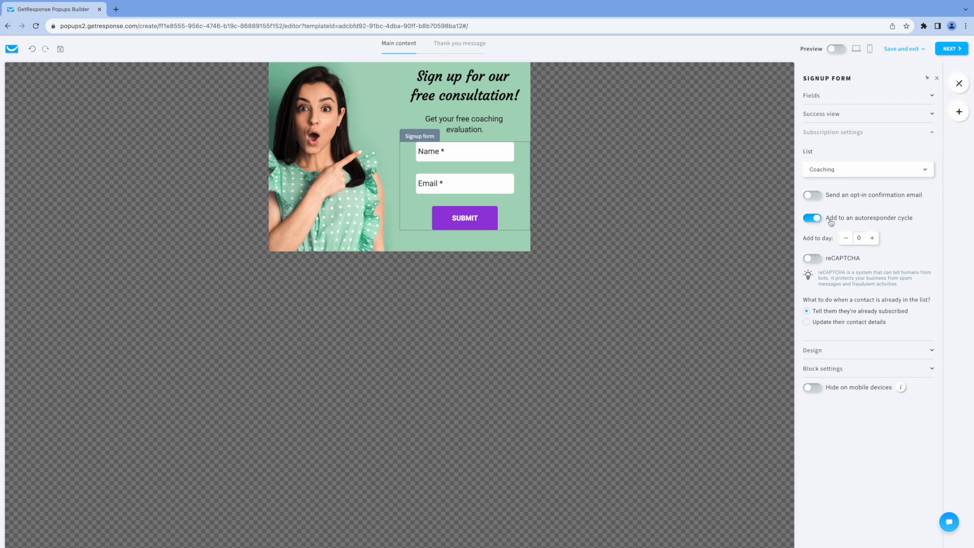
{"action": "left_click", "coordinate": [853, 222]}
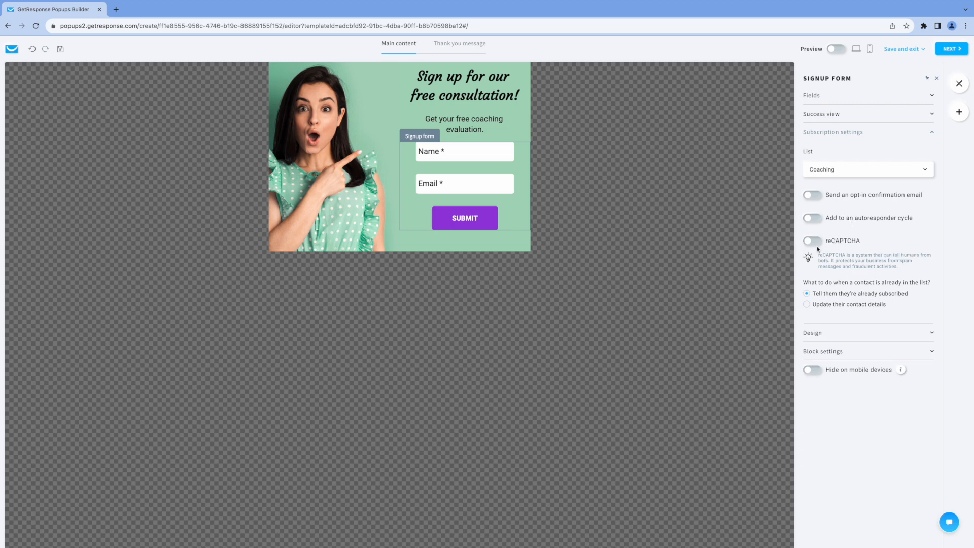
{"action": "left_click", "coordinate": [812, 333]}
{"action": "left_click", "coordinate": [811, 187]}
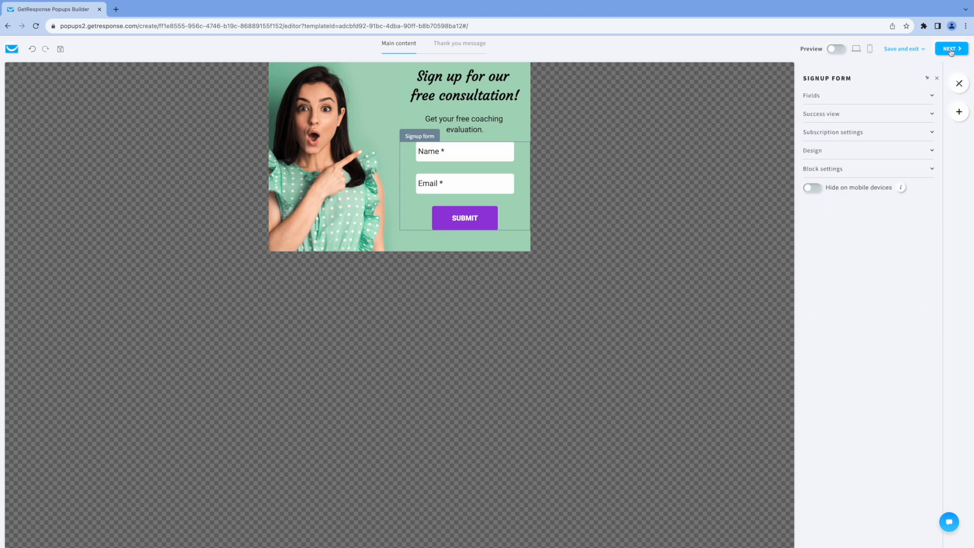
{"action": "left_click", "coordinate": [950, 50]}
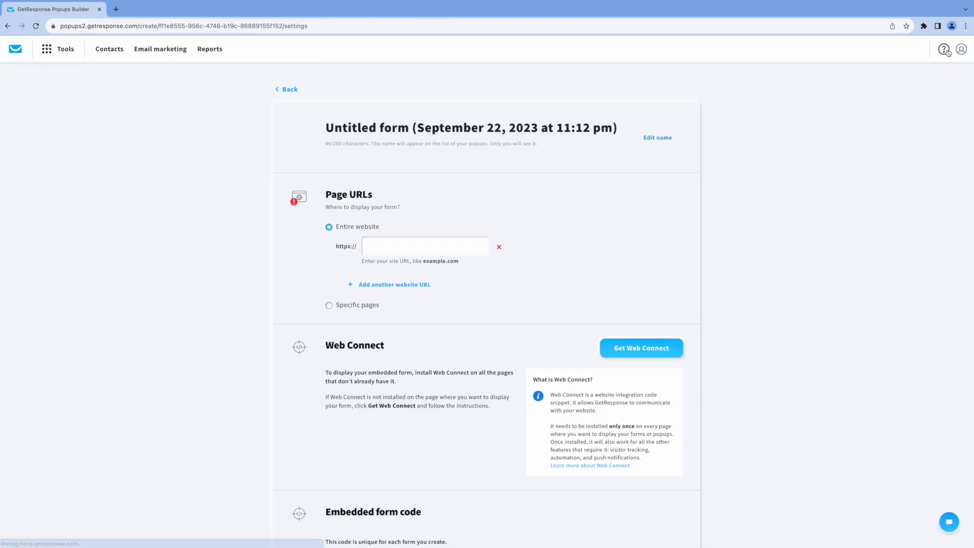
Name the form 'Free Coaching Form' and scroll down to its embed code
{"action": "triple_click", "coordinate": [615, 126]}
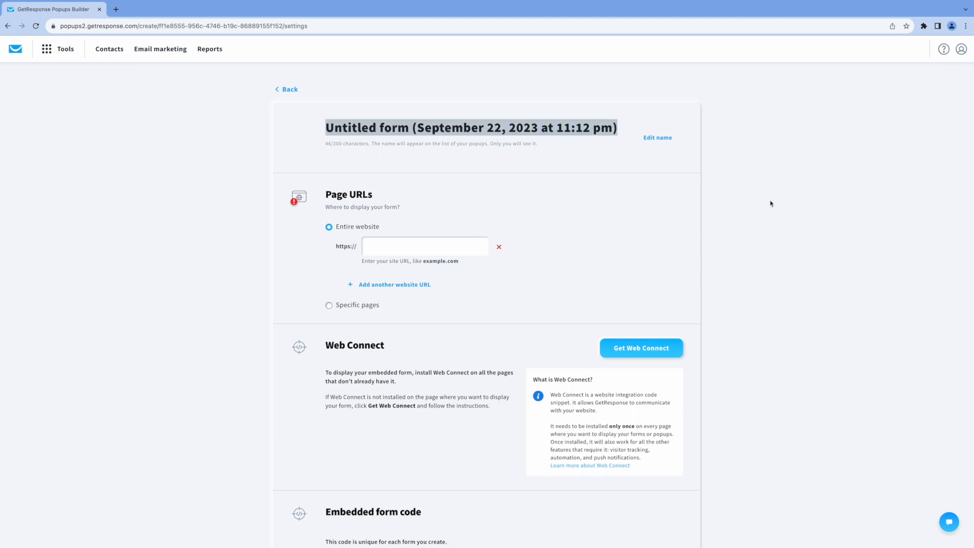
{"action": "type", "text": "Free"}
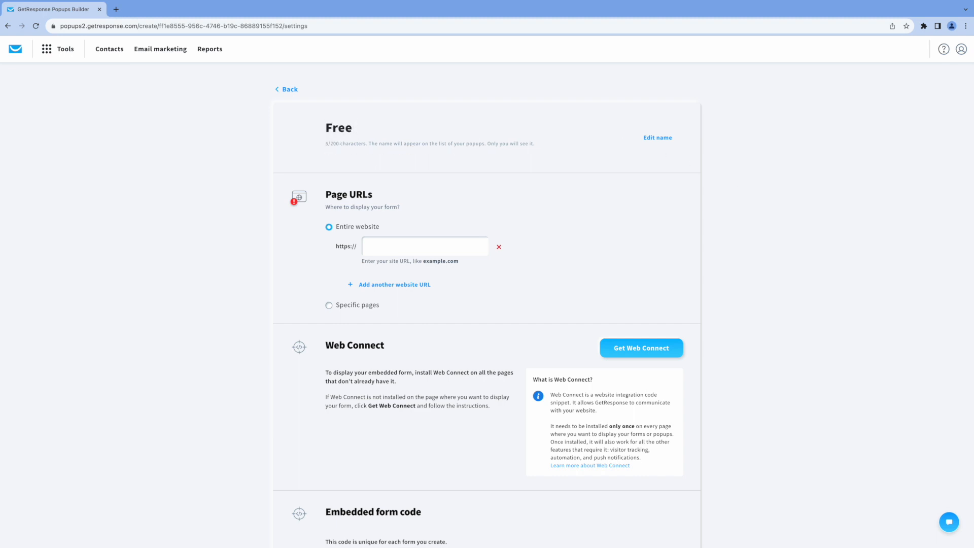
{"action": "type", "text": " Coaching From"}
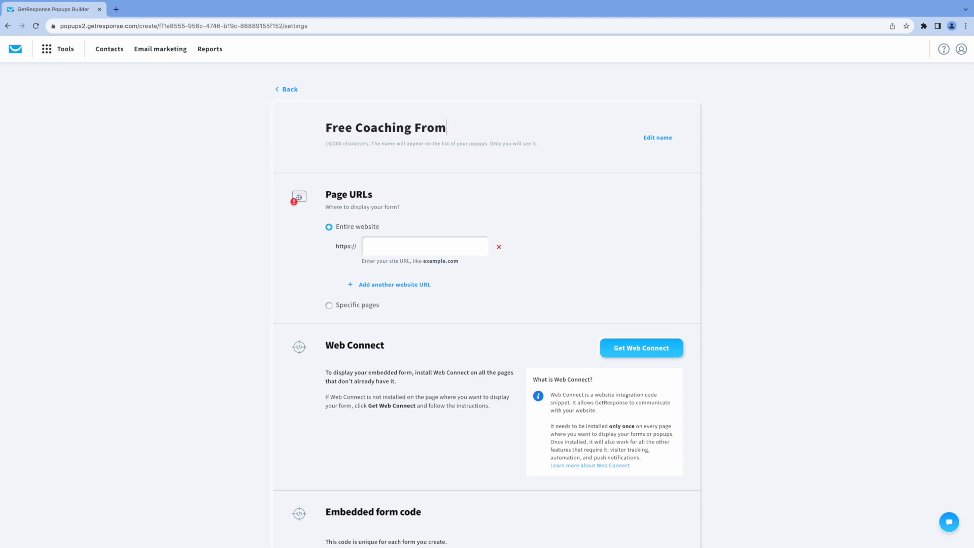
{"action": "key", "text": "BackSpace"}
{"action": "key", "text": "BackSpace"}
{"action": "type", "text": "om"}
{"action": "scroll", "coordinate": [484, 289], "scroll_direction": "down", "scroll_amount": 4}
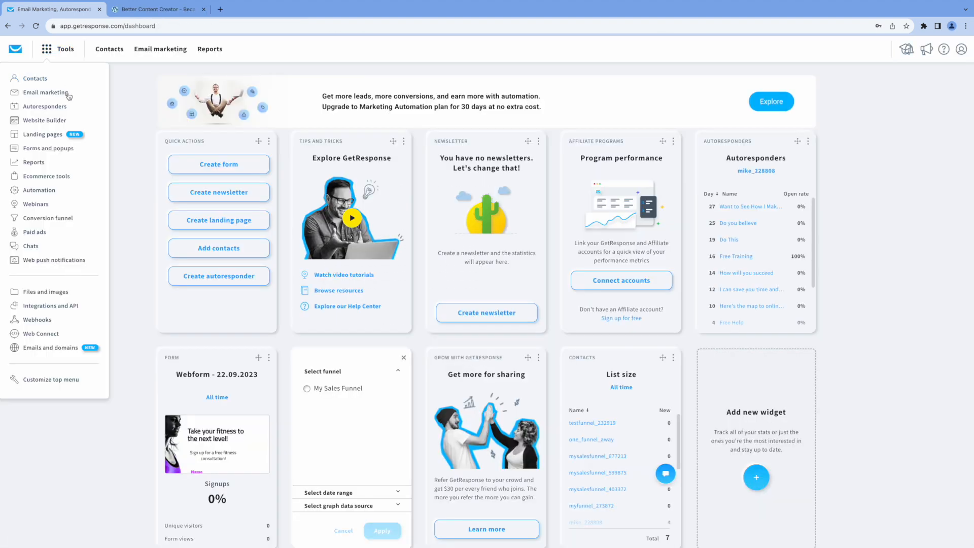
Start a new 'In a popup' form from the blank Info popup template
{"action": "left_click", "coordinate": [48, 150]}
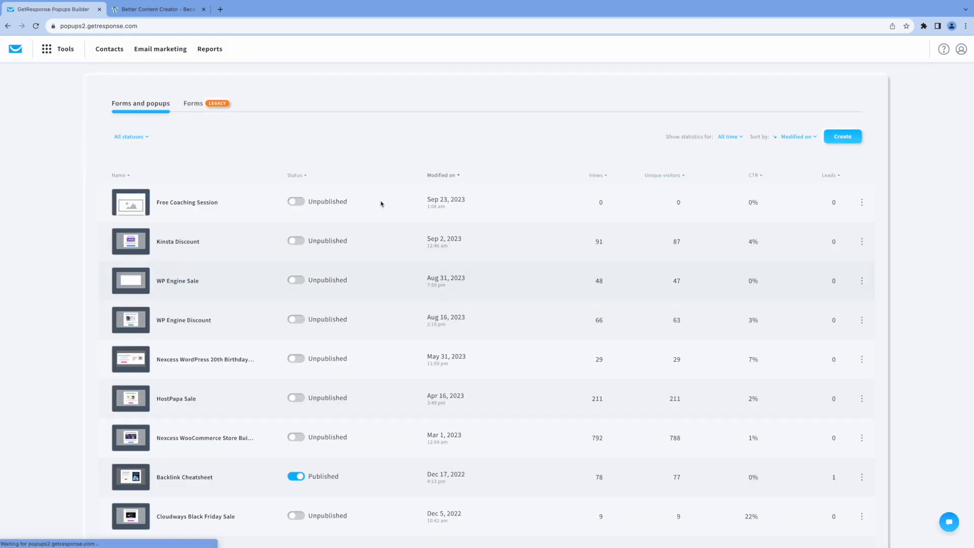
{"action": "left_click", "coordinate": [843, 135]}
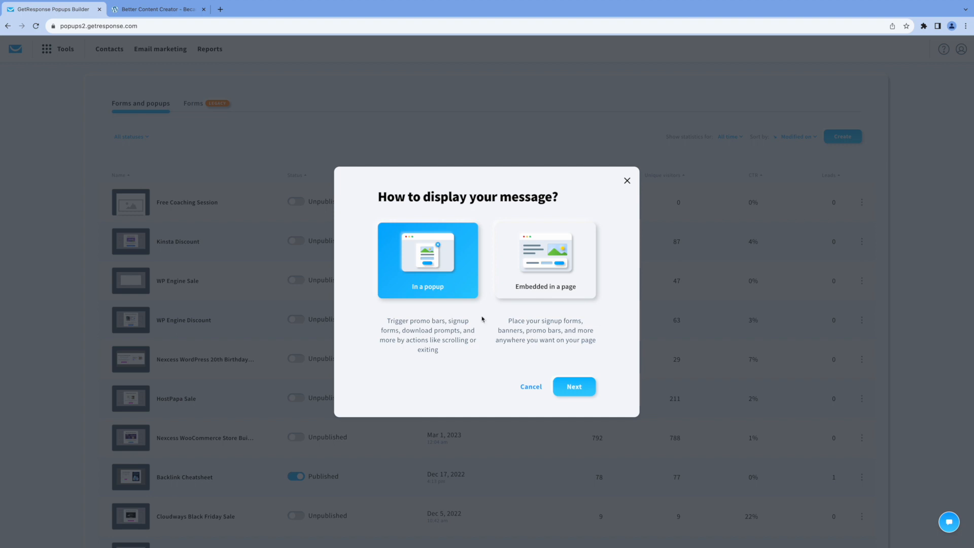
{"action": "left_click", "coordinate": [576, 389]}
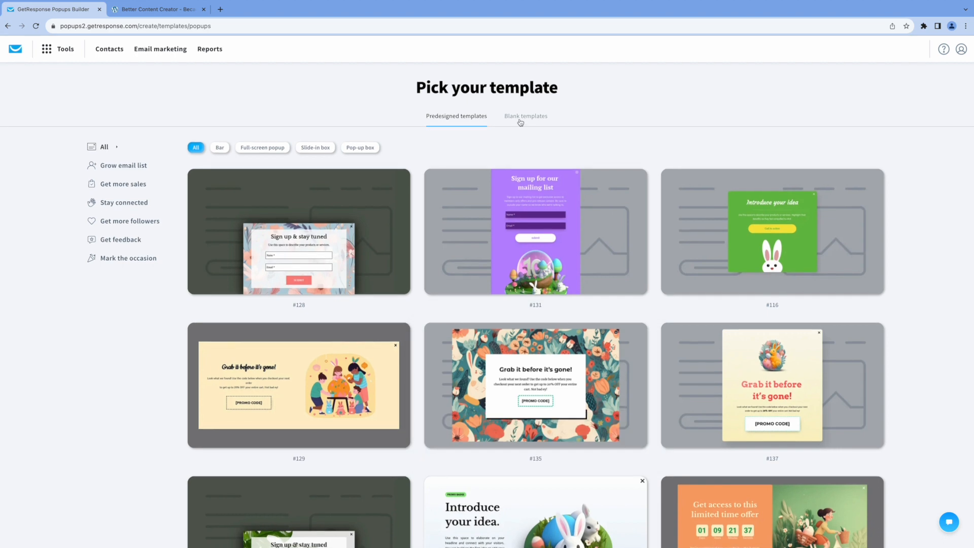
{"action": "left_click", "coordinate": [520, 121]}
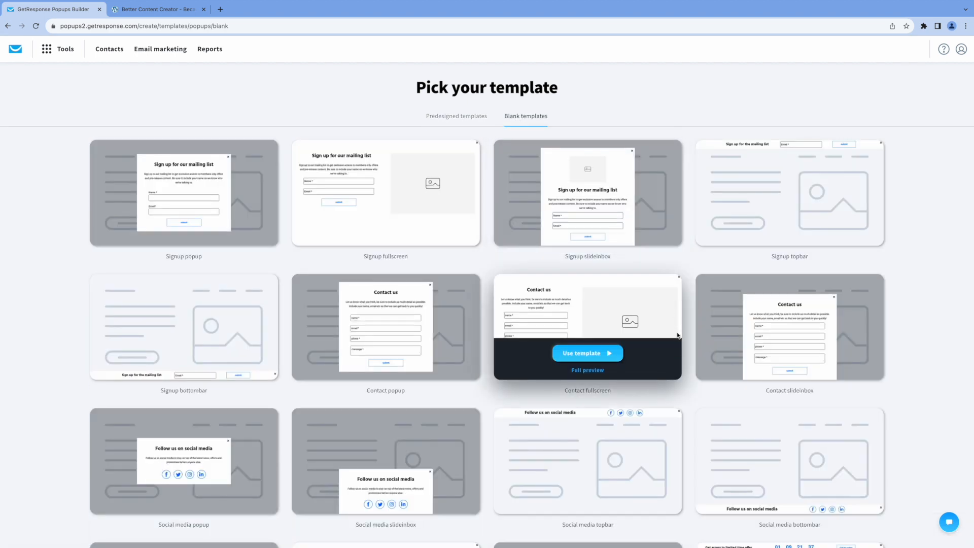
{"action": "scroll", "coordinate": [677, 333], "scroll_direction": "down", "scroll_amount": 3}
{"action": "scroll", "coordinate": [677, 332], "scroll_direction": "down", "scroll_amount": 4}
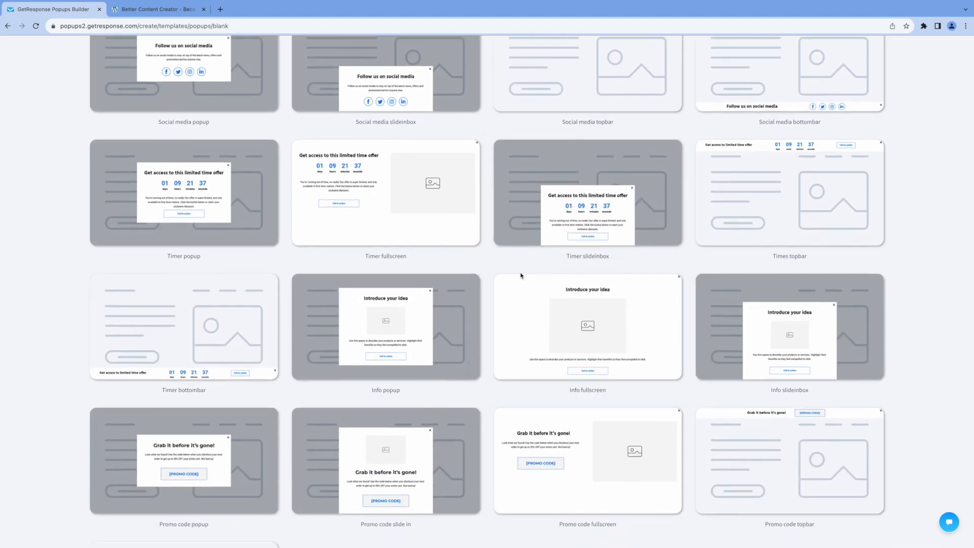
{"action": "left_click", "coordinate": [389, 354]}
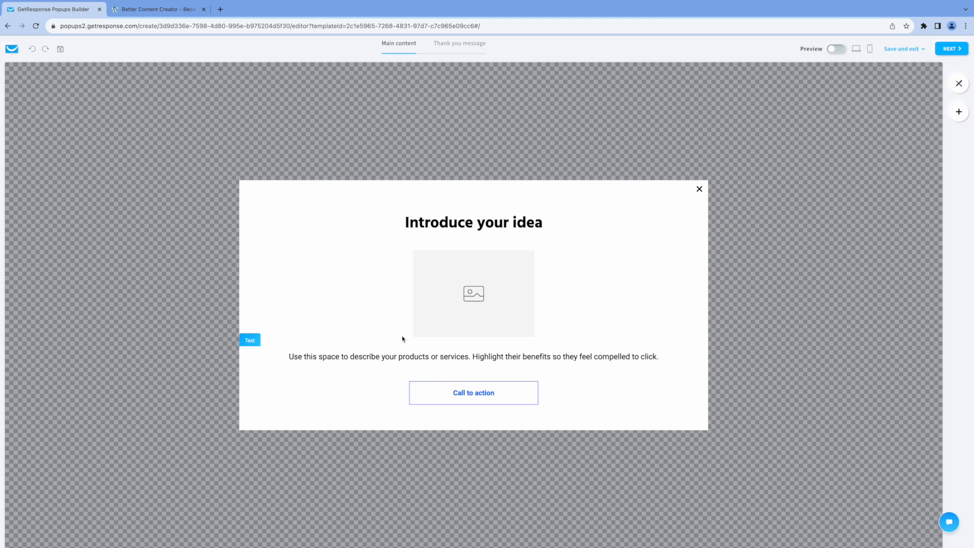
Replace the heading 'Introduce your idea' with 'Free Consultation! Don't Miss Out!'
{"action": "left_click", "coordinate": [485, 223]}
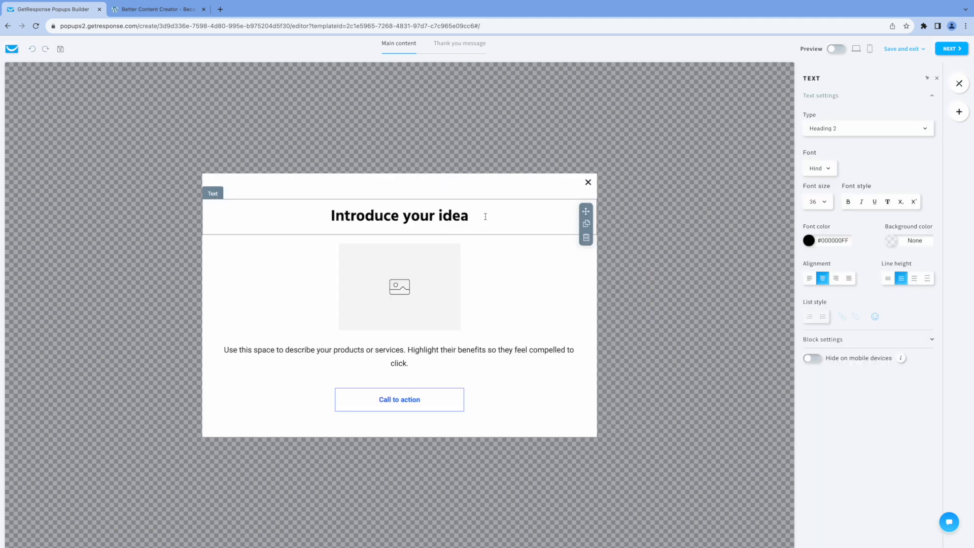
{"action": "left_click_drag", "start_coordinate": [472, 216], "coordinate": [330, 210]}
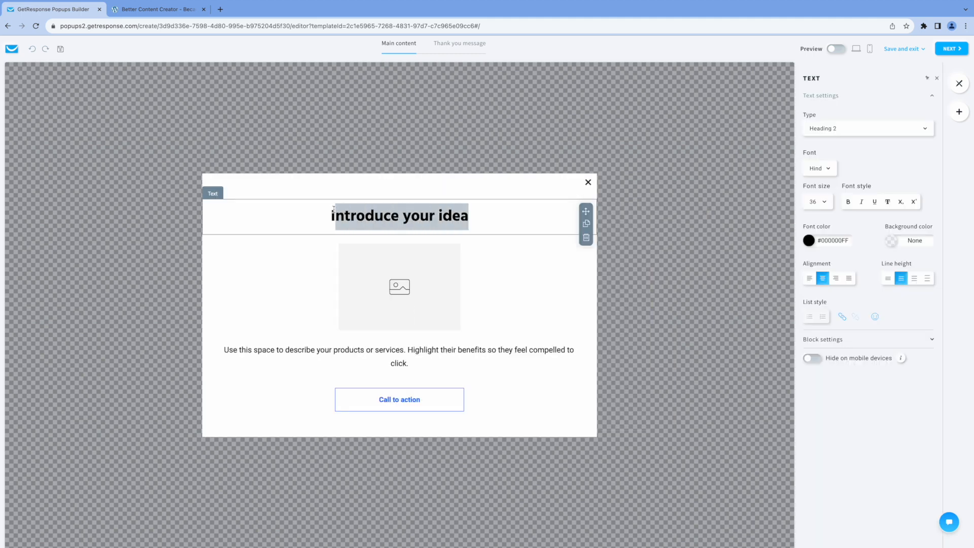
{"action": "key", "text": "BackSpace"}
{"action": "type", "text": "Free"}
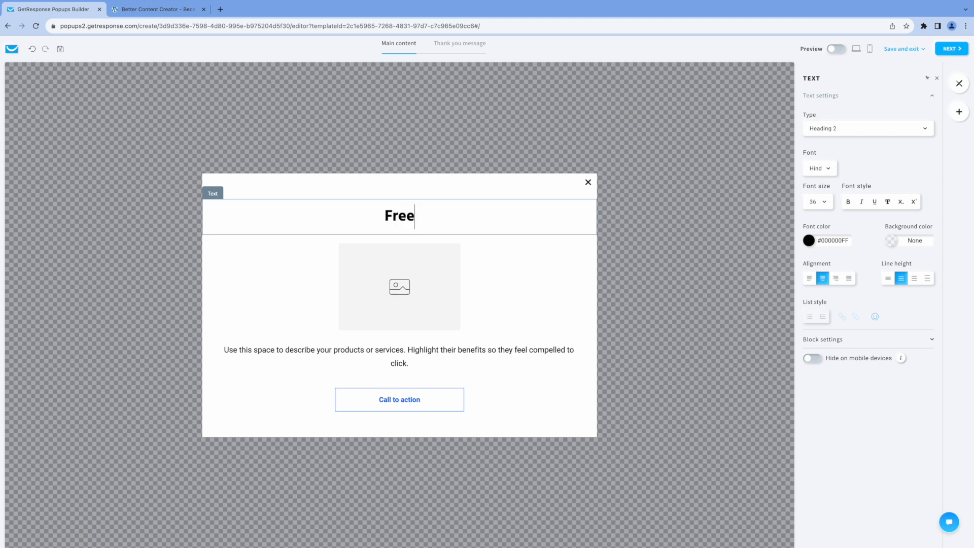
{"action": "type", "text": " Consultati"}
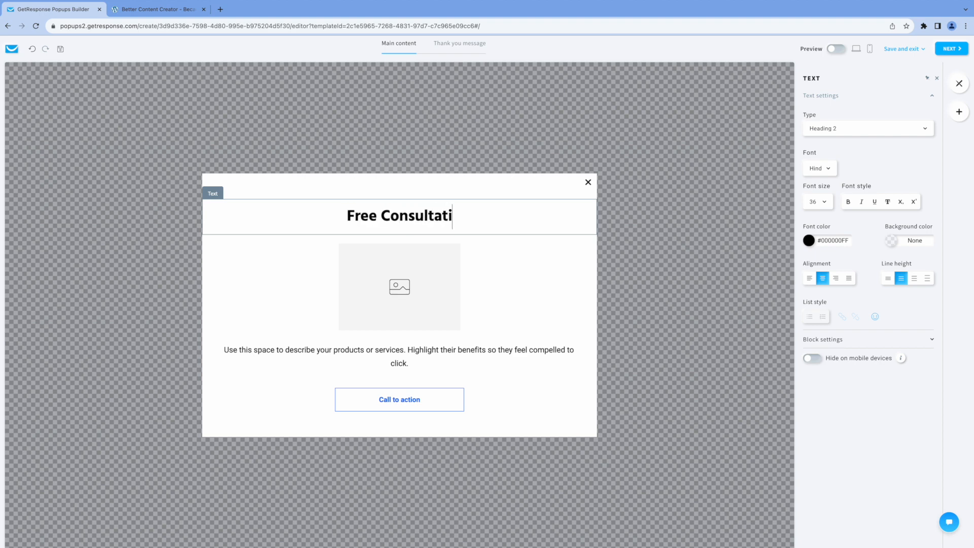
{"action": "type", "text": "on!  Don't Miss Out"}
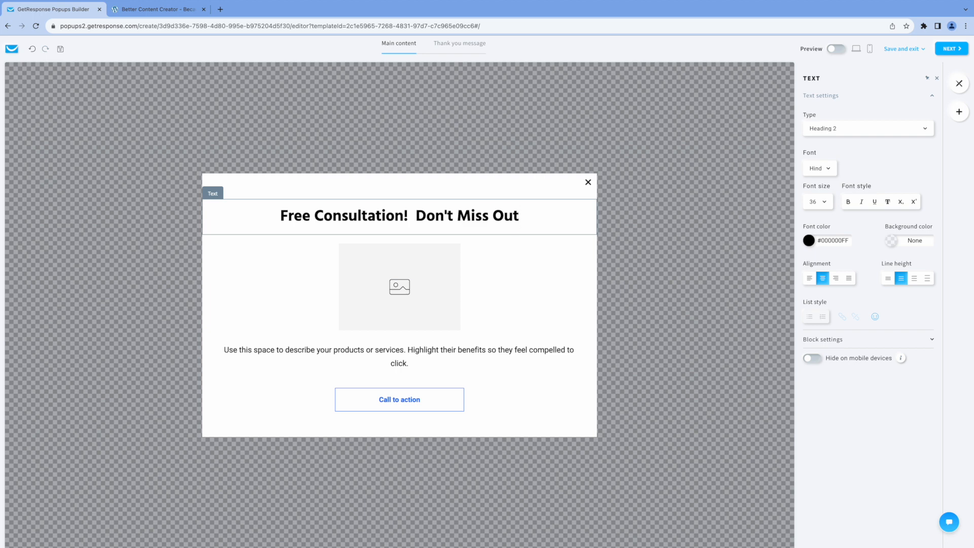
{"action": "type", "text": "!"}
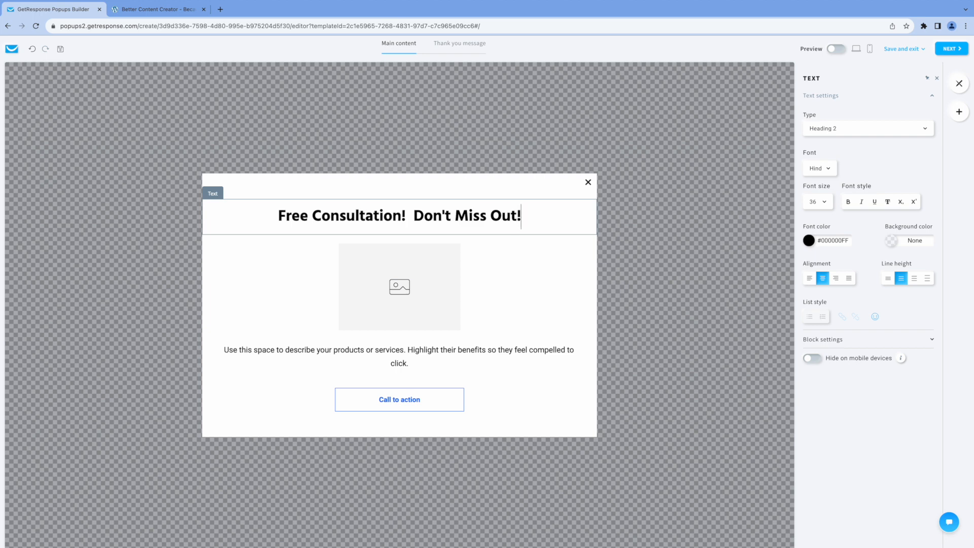
Swap the placeholder image for the Free Coaching image and enlarge it to about 455 px wide
{"action": "left_click", "coordinate": [402, 290]}
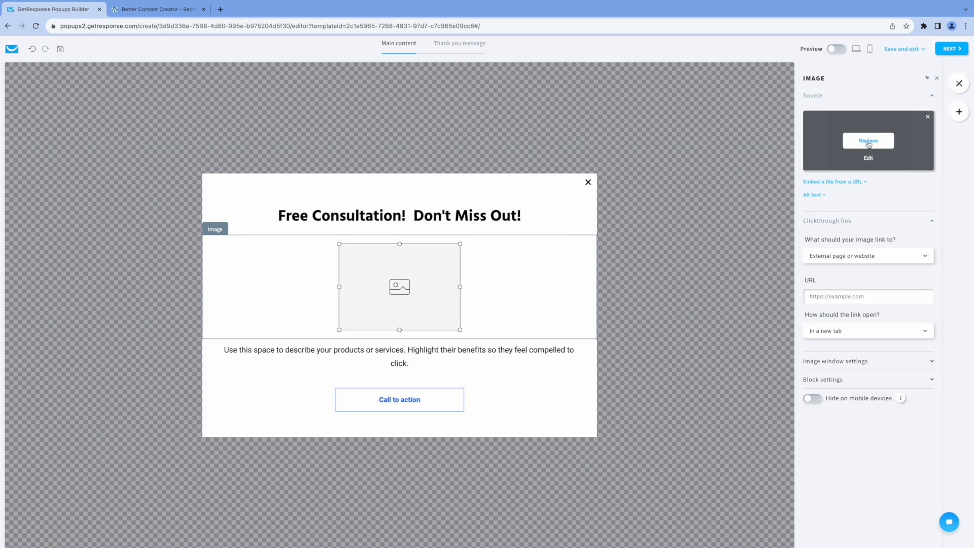
{"action": "left_click", "coordinate": [868, 142]}
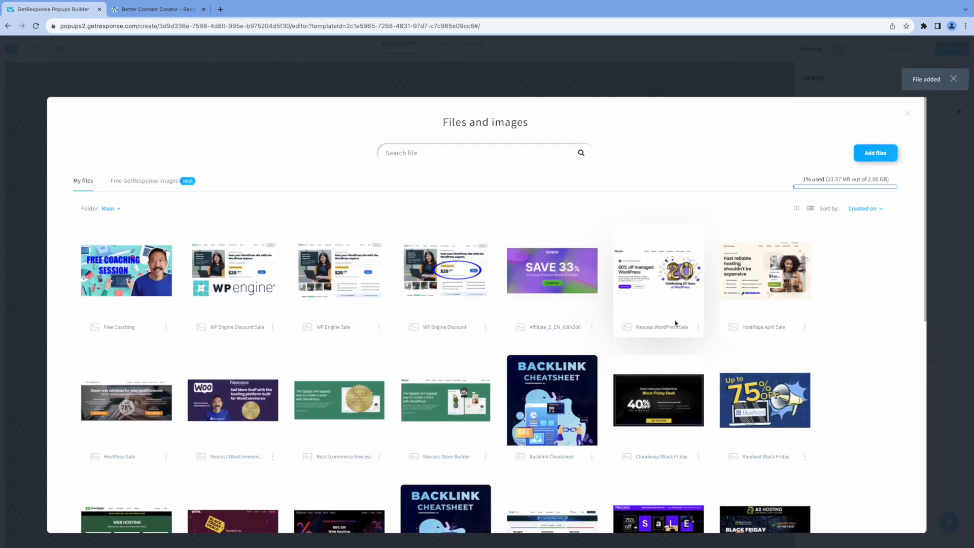
{"action": "mouse_move", "coordinate": [128, 273]}
{"action": "left_click", "coordinate": [126, 271]}
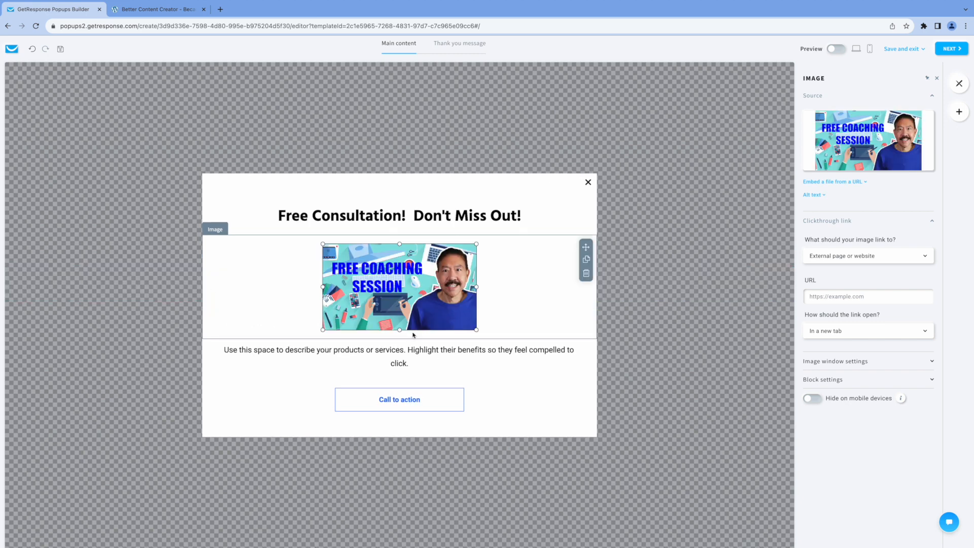
{"action": "left_click_drag", "start_coordinate": [476, 329], "coordinate": [553, 332]}
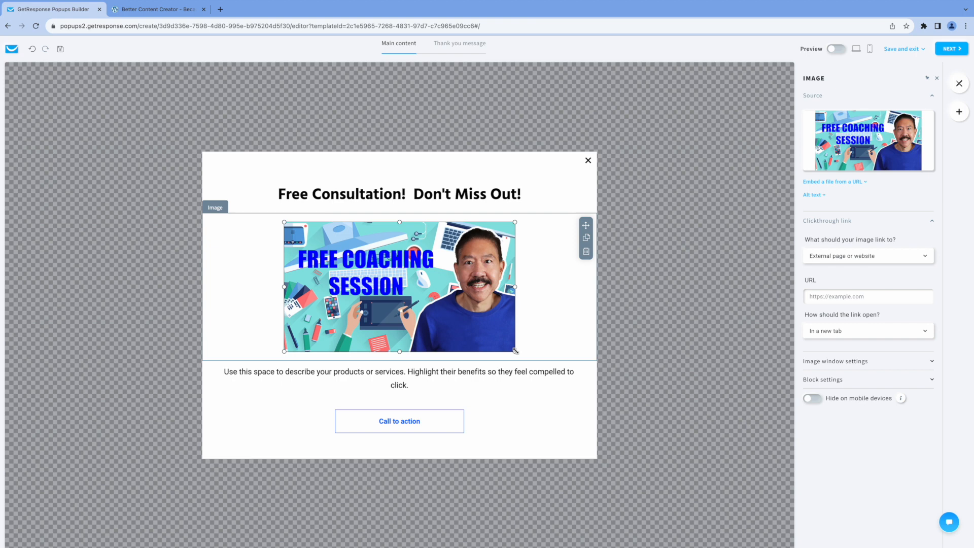
{"action": "left_click_drag", "start_coordinate": [515, 350], "coordinate": [532, 355]}
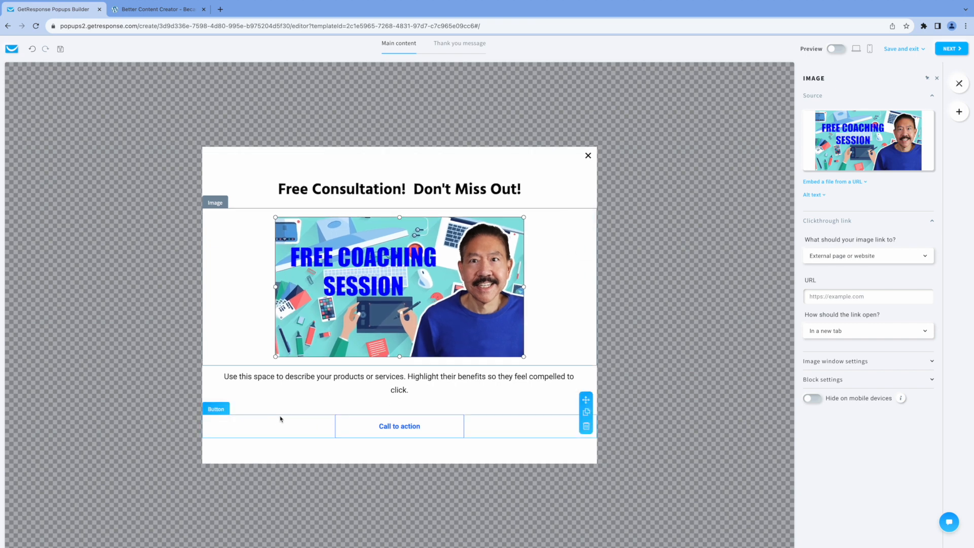
Change the description to 'Take advantage of this limited time offer!'
{"action": "left_click", "coordinate": [232, 381]}
{"action": "left_click_drag", "start_coordinate": [224, 378], "coordinate": [442, 385]}
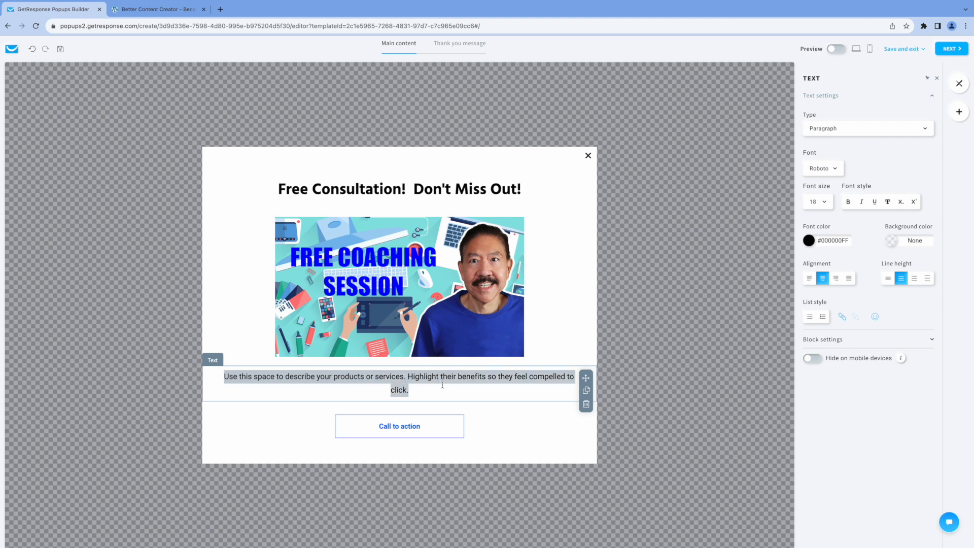
{"action": "type", "text": "TAke"}
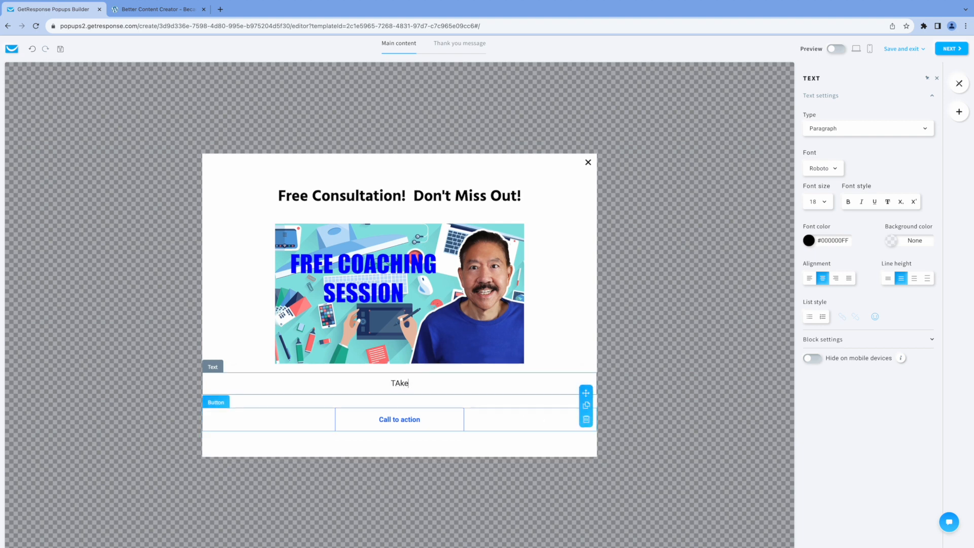
{"action": "key", "text": "BackSpace"}
{"action": "key", "text": "BackSpace"}
{"action": "key", "text": "BackSpace"}
{"action": "key", "text": "BackSpace"}
{"action": "type", "text": "ake advantage of this limi"}
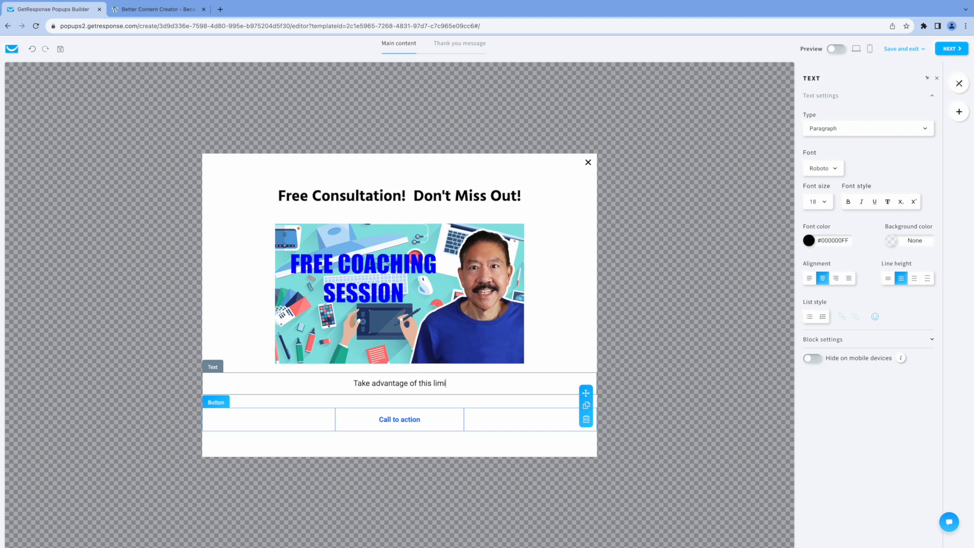
{"action": "type", "text": "ted time offer"}
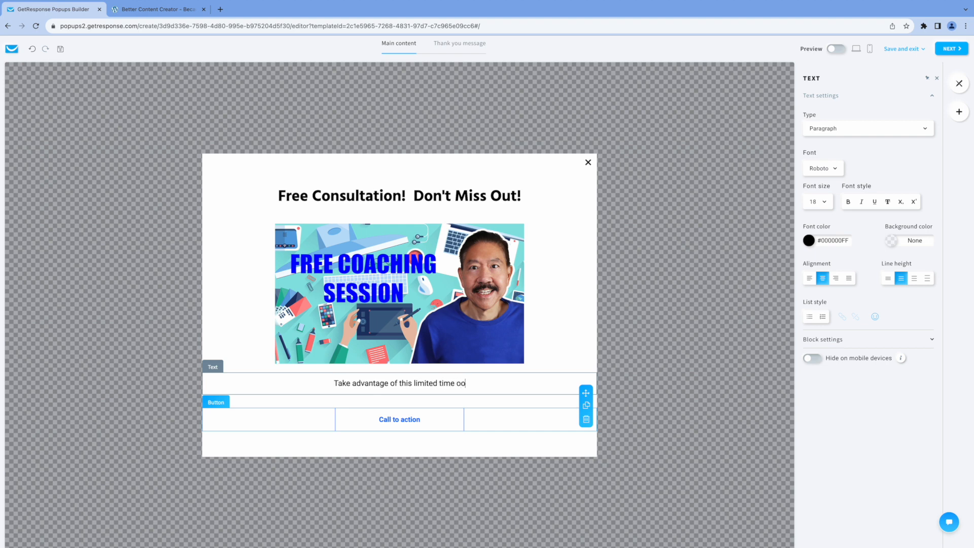
{"action": "type", "text": "!"}
Relabel the popup button 'Book It' and link it to the predesigned-080-51721.grwebsite.com landing page
{"action": "left_click", "coordinate": [372, 421]}
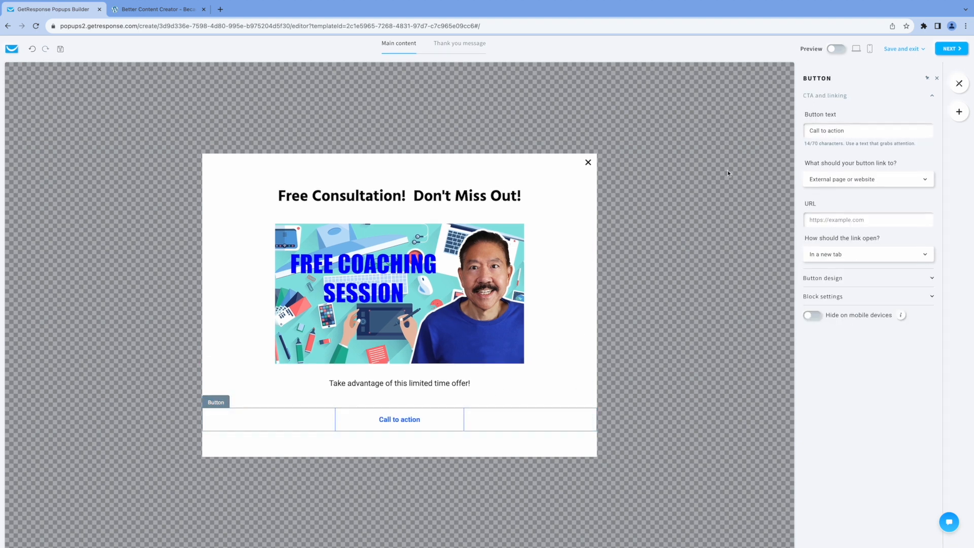
{"action": "left_click_drag", "start_coordinate": [848, 132], "coordinate": [808, 129]}
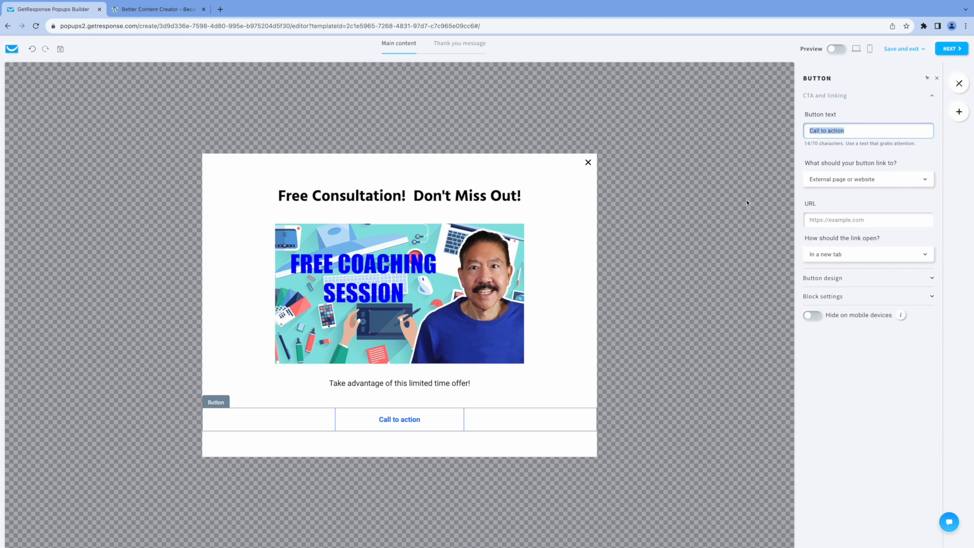
{"action": "type", "text": "Book It"}
{"action": "left_click", "coordinate": [844, 184]}
{"action": "left_click", "coordinate": [846, 226]}
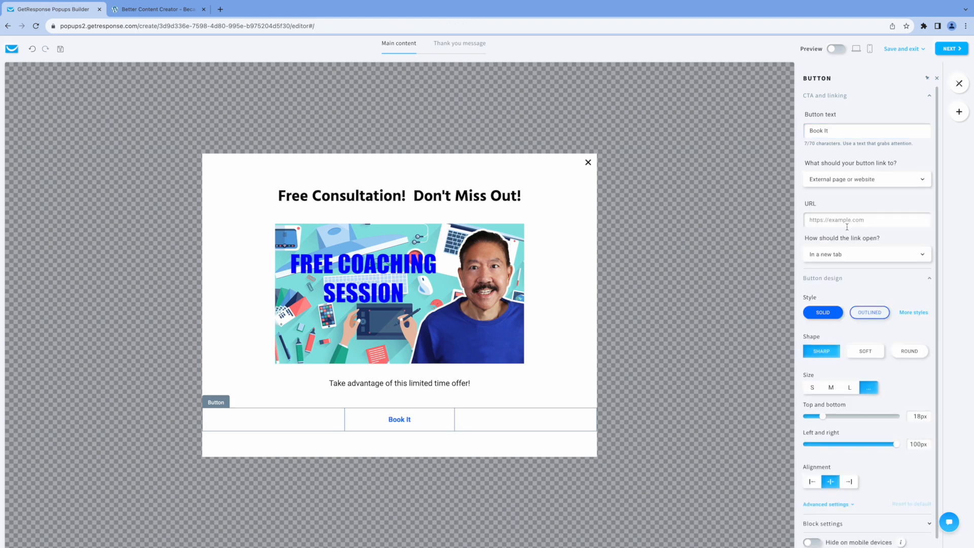
{"action": "left_click", "coordinate": [839, 220]}
{"action": "type", "text": "https://predesigned-080-51721.grwebsite.com/"}
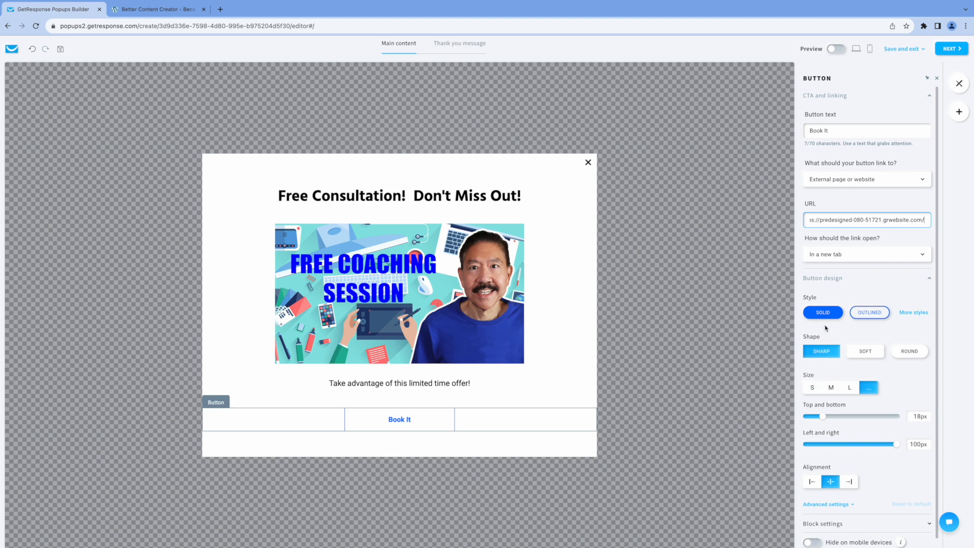
{"action": "left_click", "coordinate": [427, 424]}
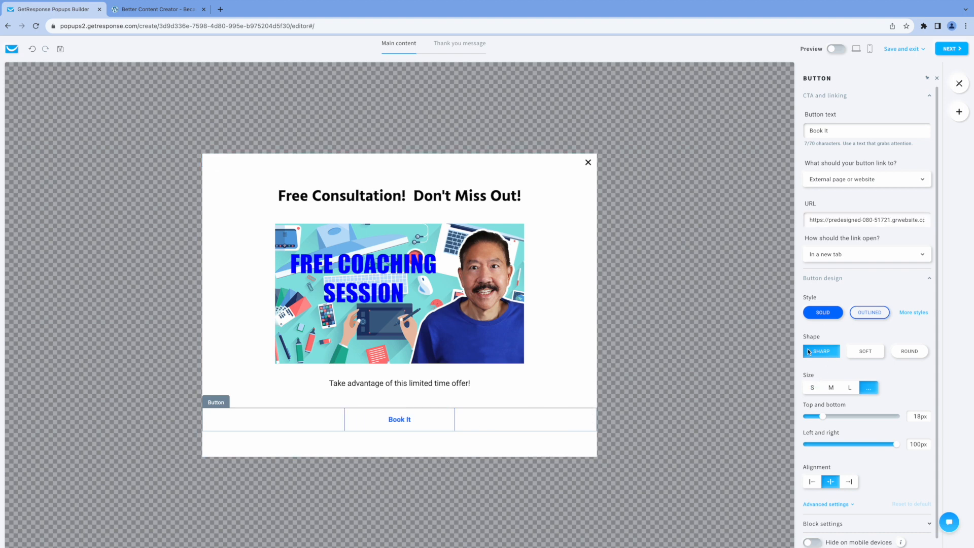
Make the Book It button a round pill shape
{"action": "scroll", "coordinate": [825, 319], "scroll_direction": "down", "scroll_amount": 1}
{"action": "left_click", "coordinate": [909, 341]}
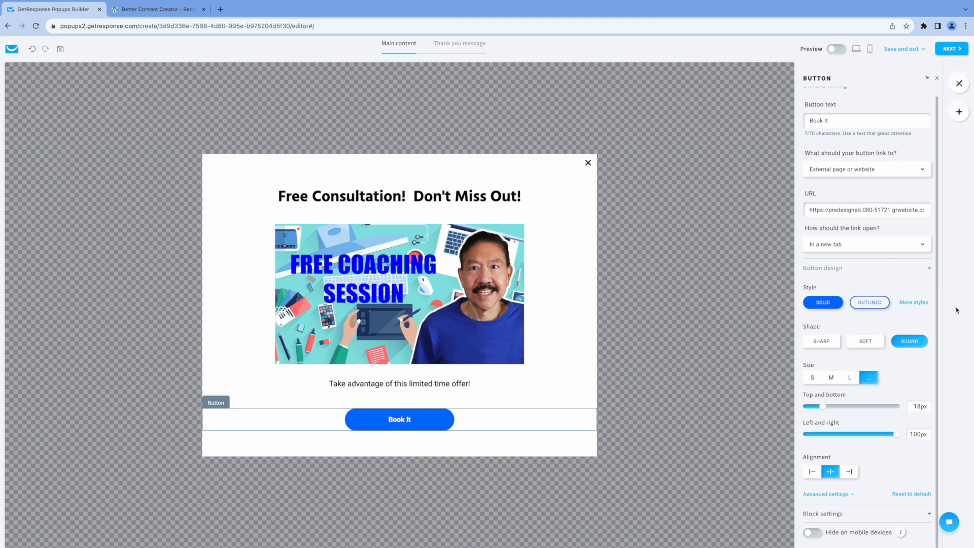
{"action": "left_click", "coordinate": [952, 50]}
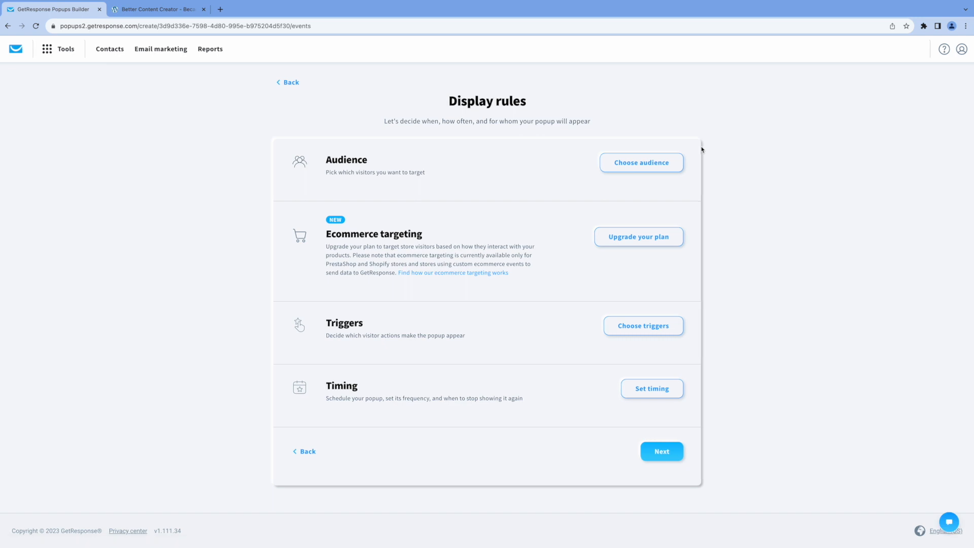
Target all visitors, devices and locations, and turn on the exit-intent trigger
{"action": "left_click", "coordinate": [641, 163]}
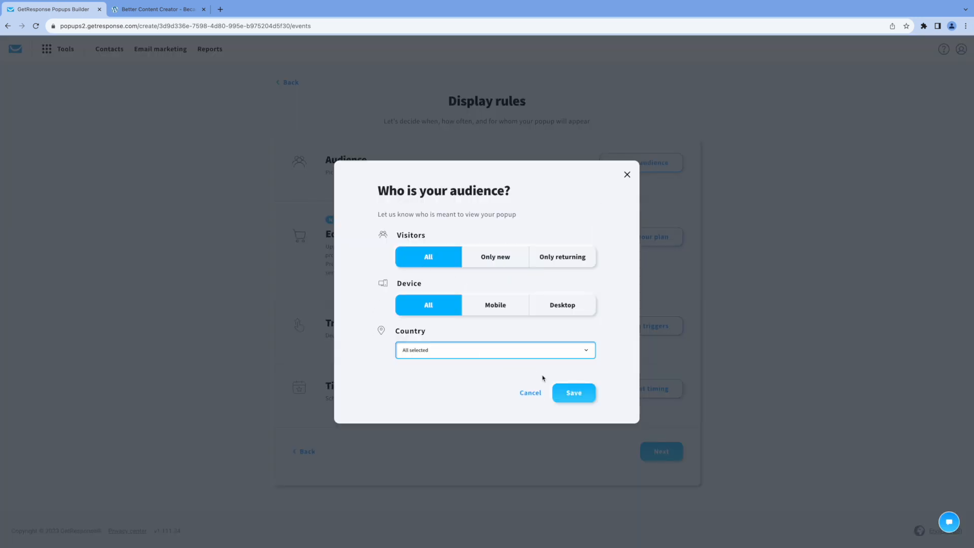
{"action": "left_click", "coordinate": [575, 396]}
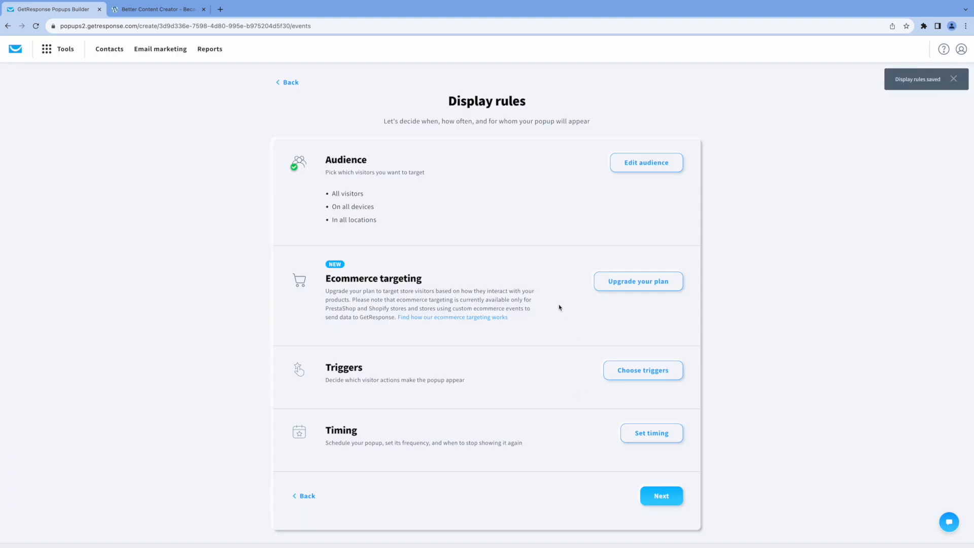
{"action": "scroll", "coordinate": [567, 320], "scroll_direction": "down", "scroll_amount": 1}
{"action": "left_click", "coordinate": [643, 340]}
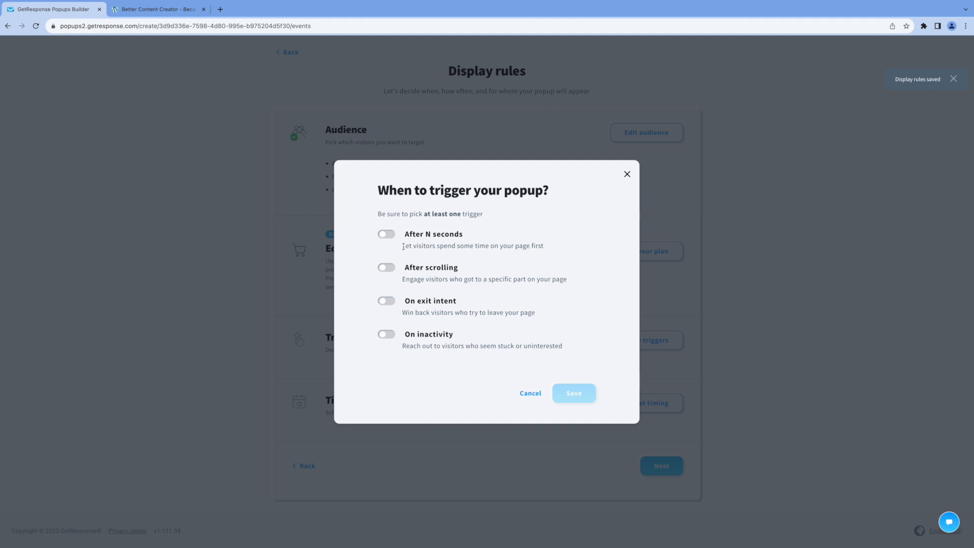
{"action": "left_click", "coordinate": [388, 301]}
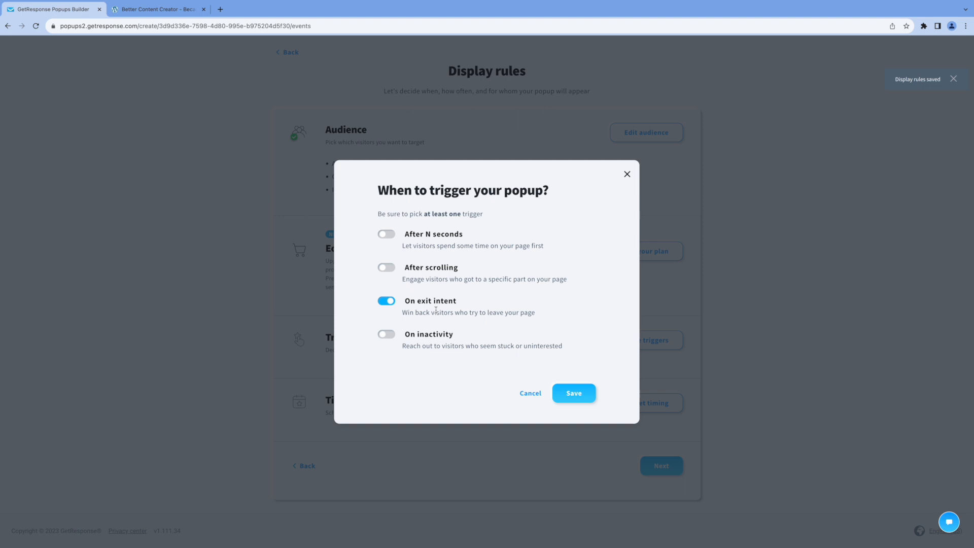
{"action": "left_click", "coordinate": [574, 393]}
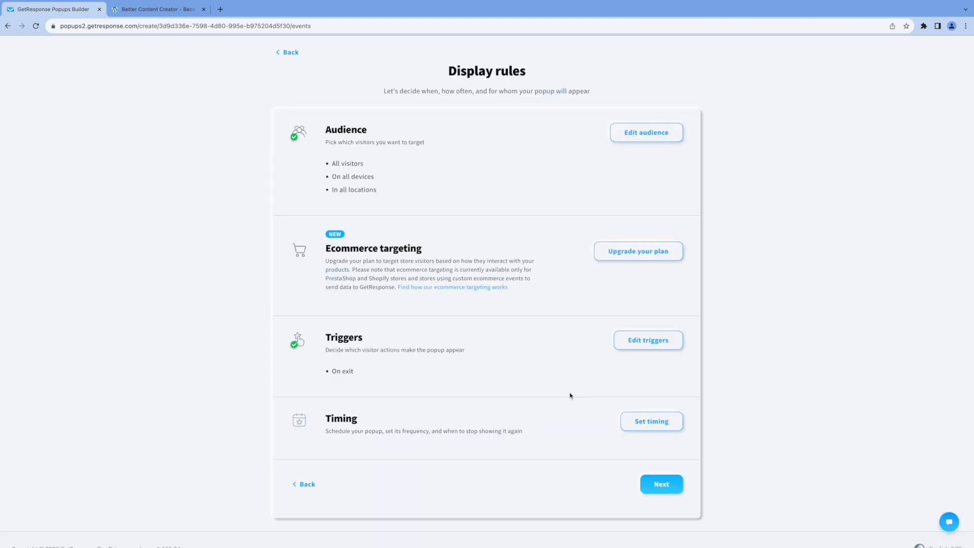
Keep the default timing with no time limit and continue to popup settings
{"action": "left_click", "coordinate": [639, 424]}
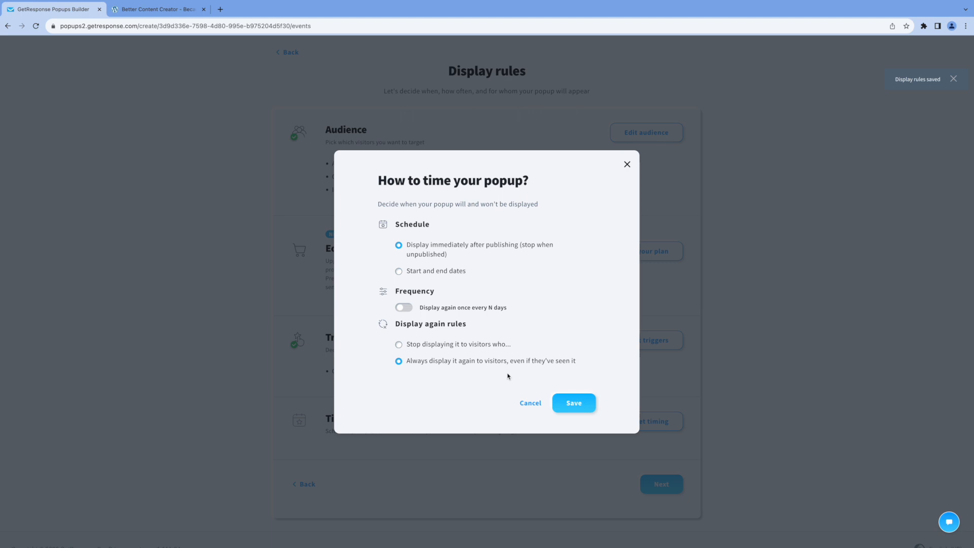
{"action": "left_click", "coordinate": [572, 404]}
{"action": "scroll", "coordinate": [730, 427], "scroll_direction": "down", "scroll_amount": 2}
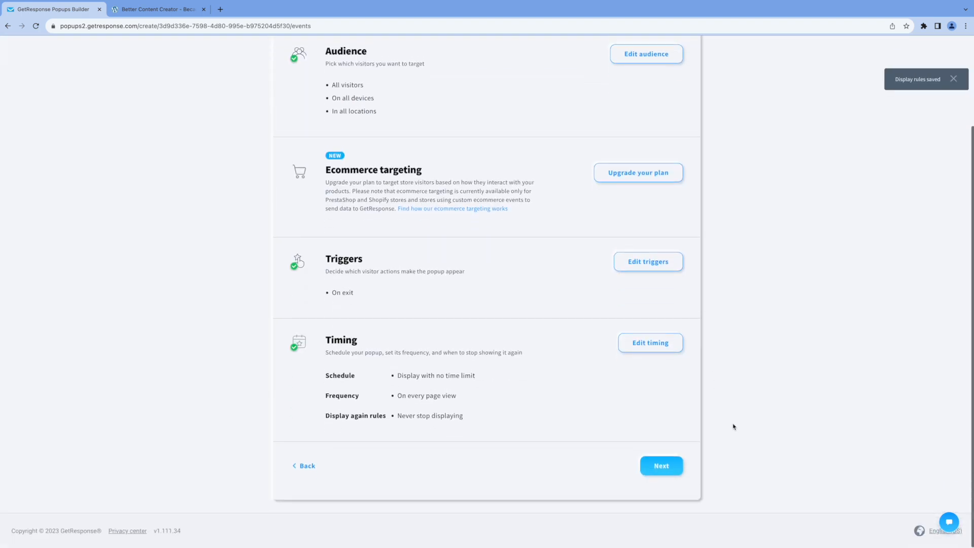
{"action": "scroll", "coordinate": [715, 444], "scroll_direction": "down", "scroll_amount": 3}
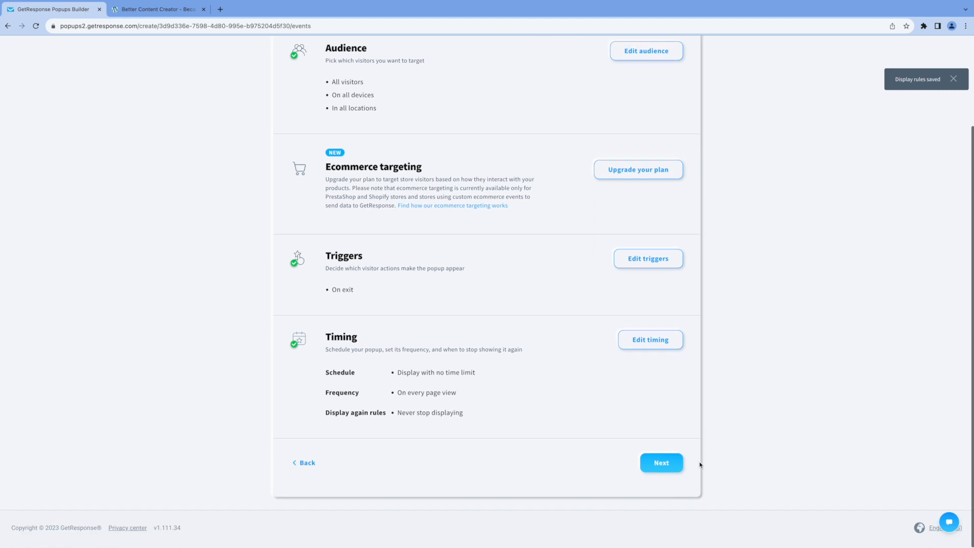
{"action": "left_click", "coordinate": [671, 464]}
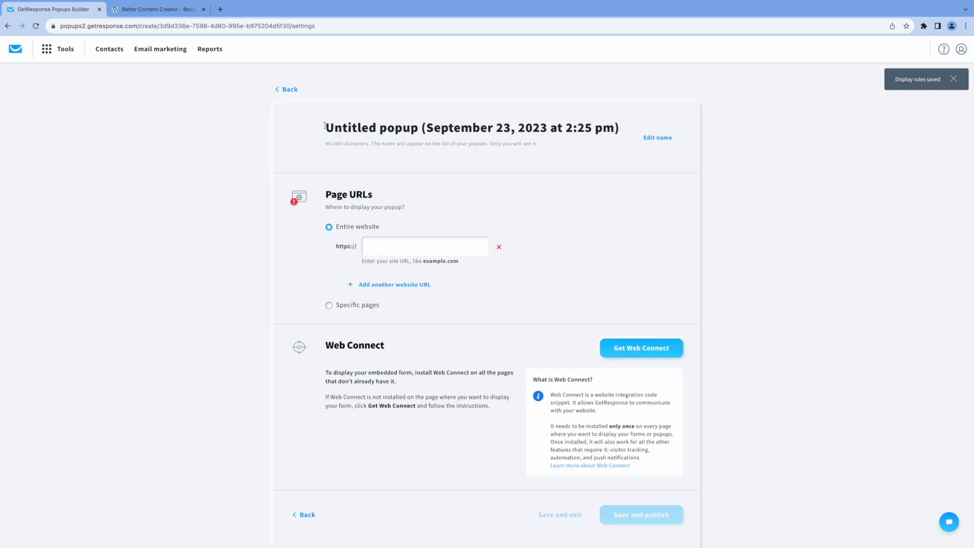
Name the popup 'Free Consultation Popup' and display it on the entire bettercontentcreator.com website
{"action": "left_click_drag", "start_coordinate": [325, 126], "coordinate": [622, 126]}
{"action": "type", "text": "F"}
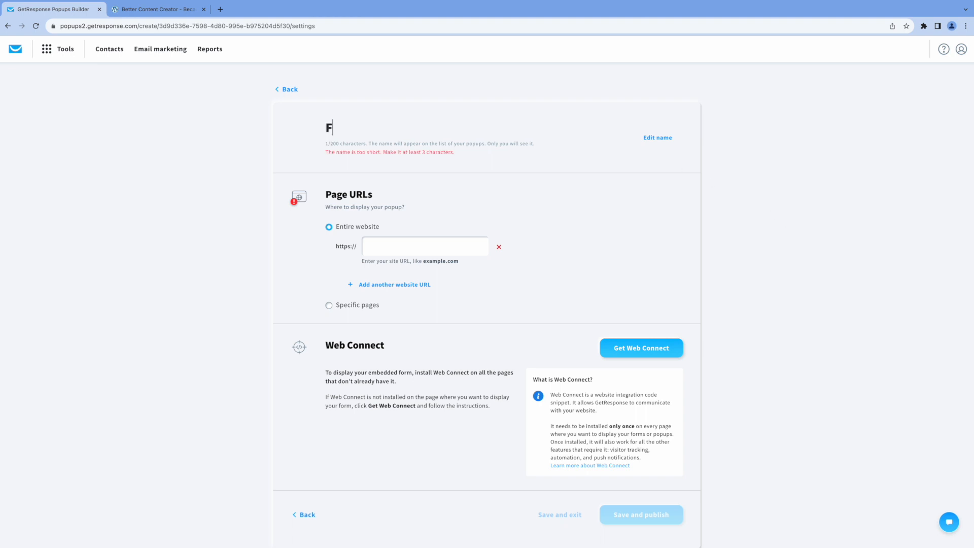
{"action": "type", "text": "ree Consultation Popup"}
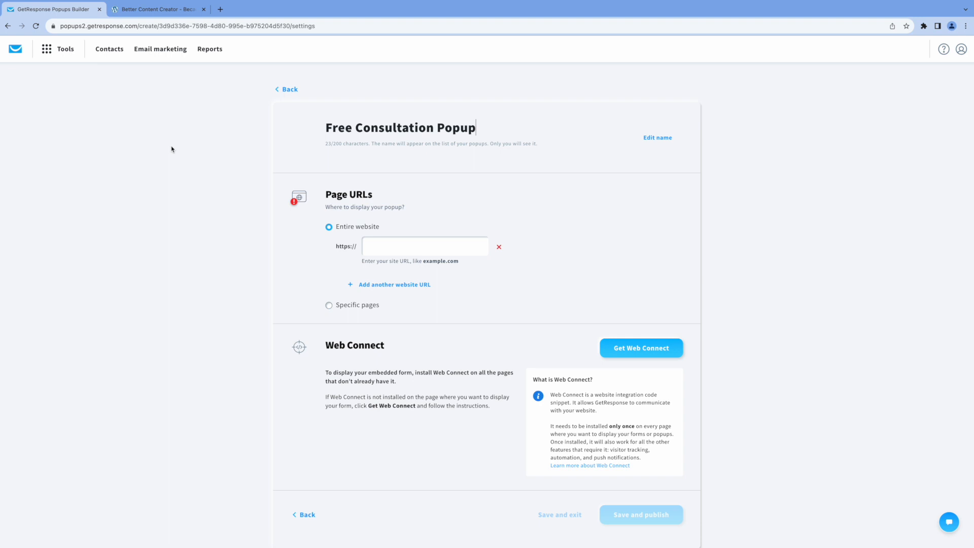
{"action": "left_click", "coordinate": [173, 10]}
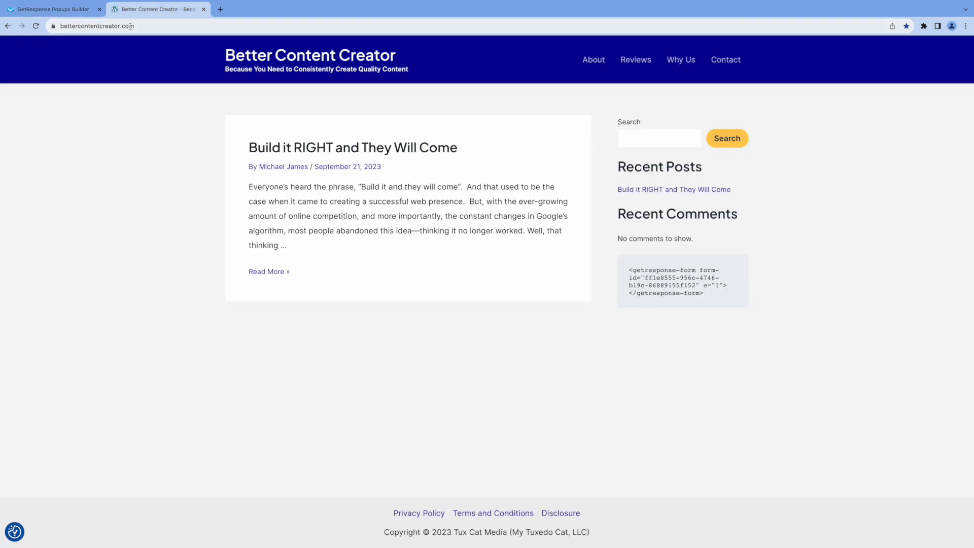
{"action": "left_click", "coordinate": [116, 27]}
{"action": "key", "text": "ctrl+c"}
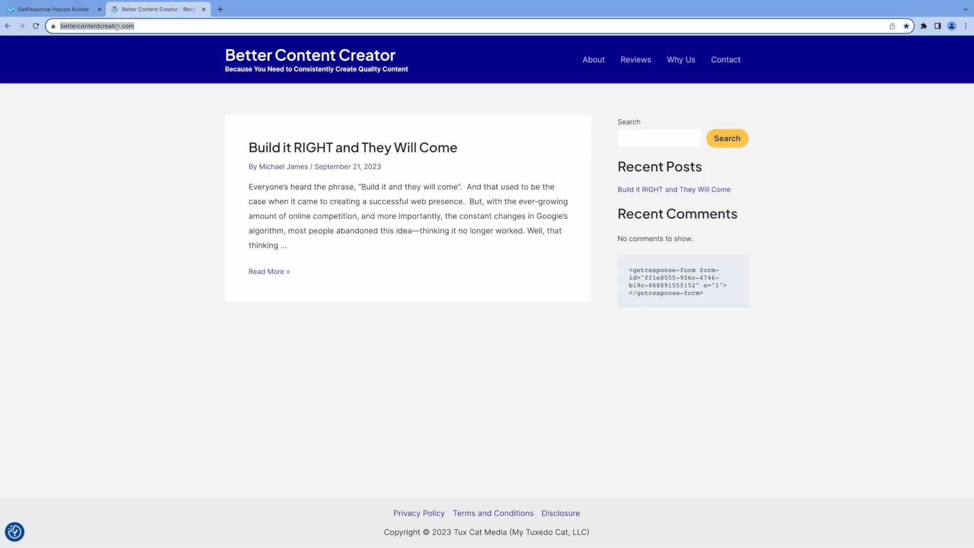
{"action": "left_click", "coordinate": [54, 9]}
{"action": "left_click", "coordinate": [424, 246]}
{"action": "key", "text": "ctrl+v"}
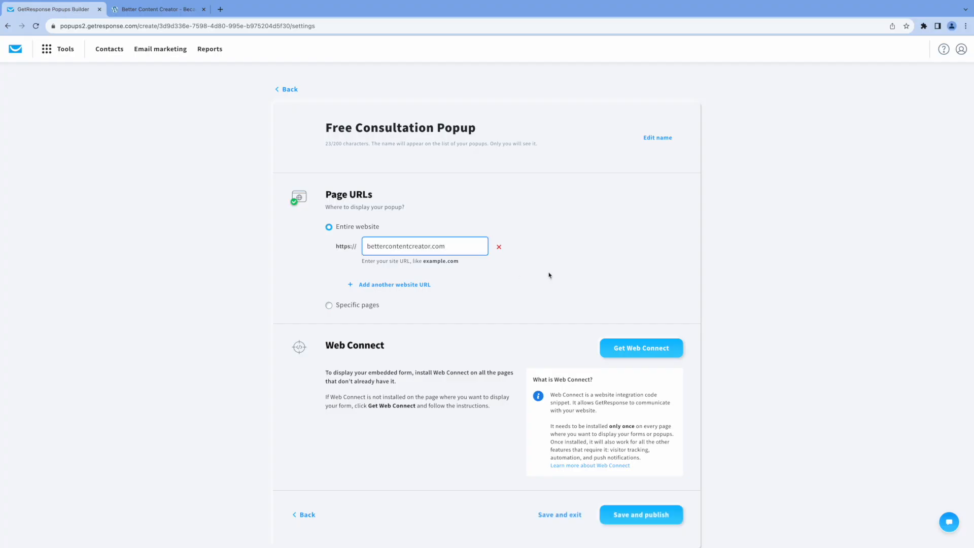
{"action": "scroll", "coordinate": [547, 275], "scroll_direction": "down", "scroll_amount": 2}
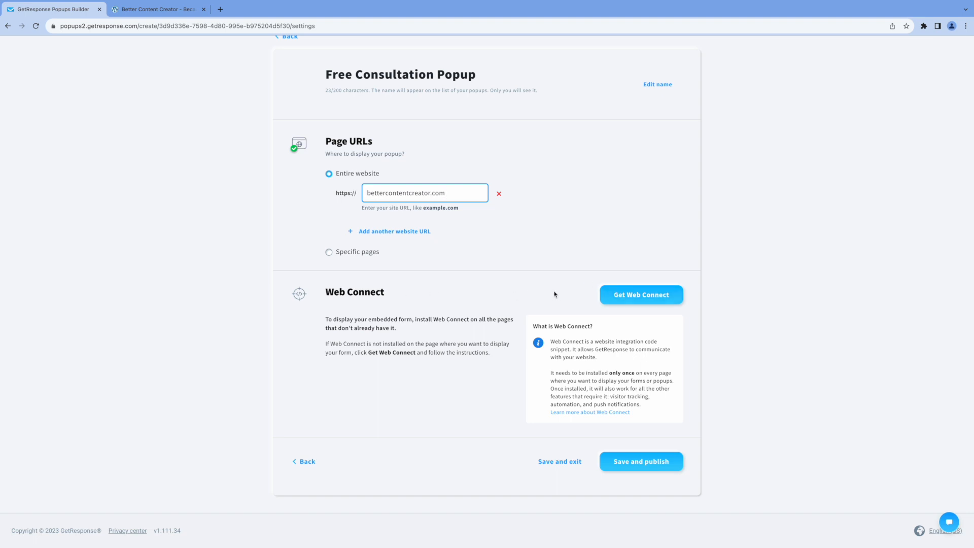
Publish via Web Connect and confirm Book It opens the coaching landing page from the WordPress site
{"action": "left_click", "coordinate": [618, 299]}
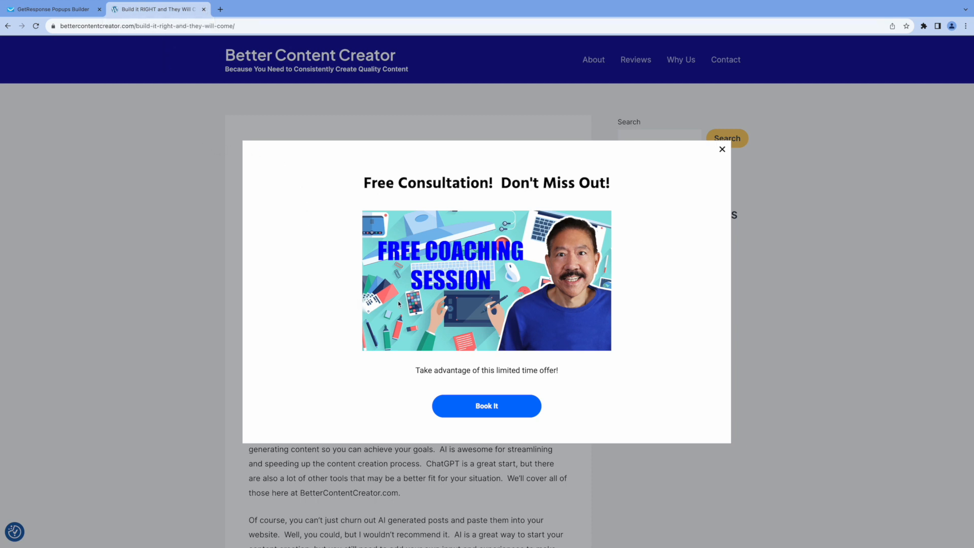
{"action": "left_click", "coordinate": [484, 407]}
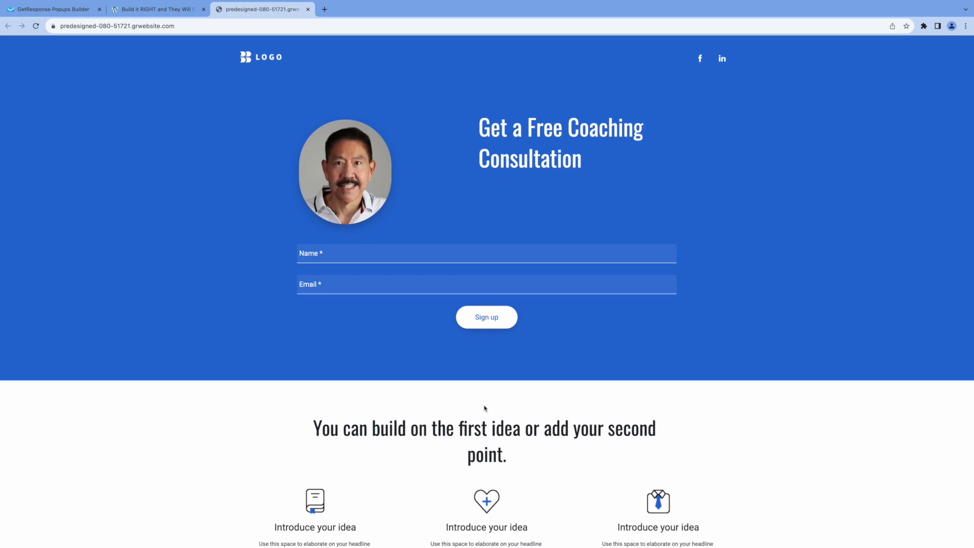
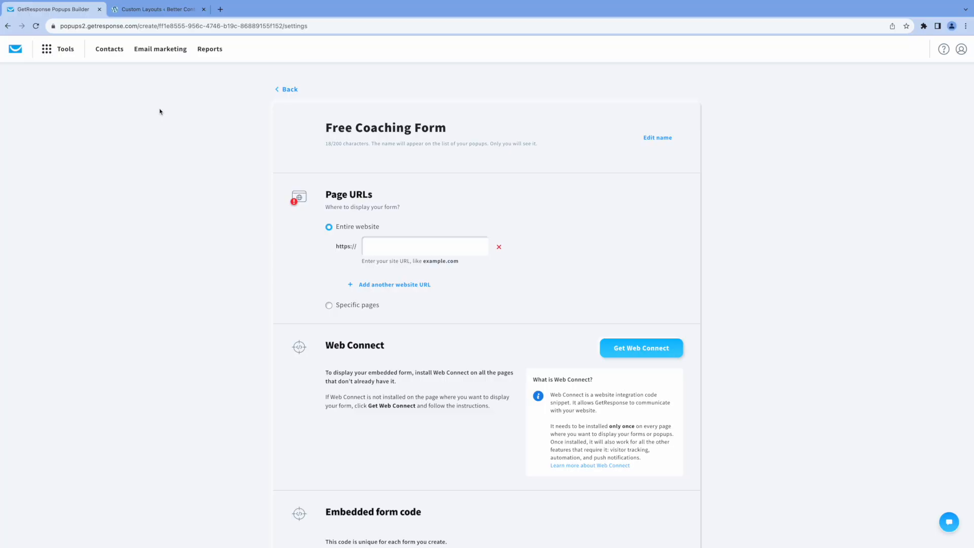
Target the popup at bettercontentcreator.com in the Page URLs field
{"action": "left_click", "coordinate": [398, 247]}
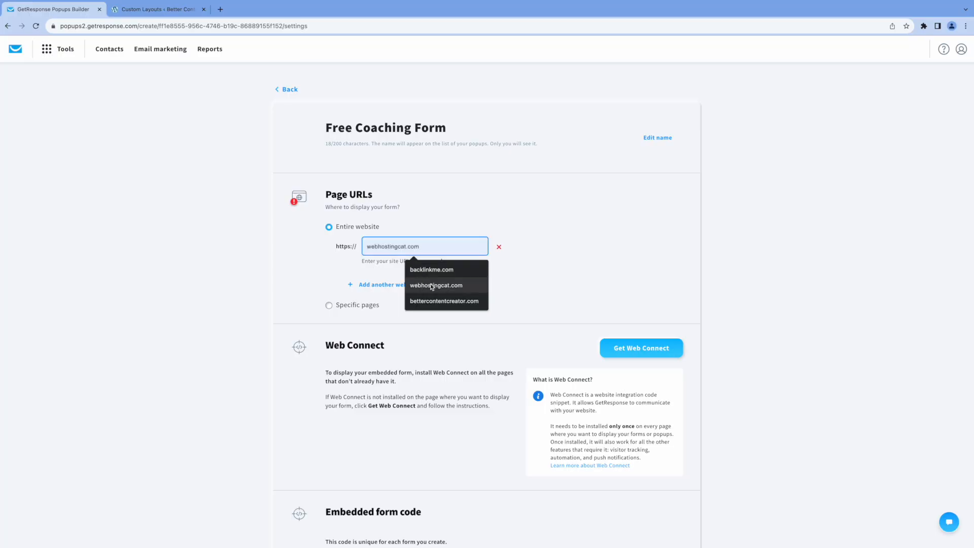
{"action": "left_click", "coordinate": [436, 302]}
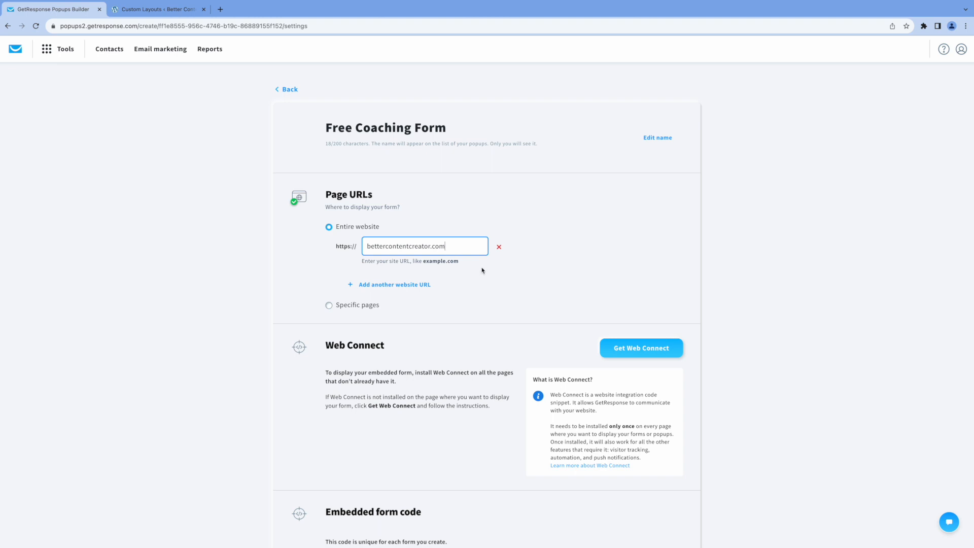
{"action": "scroll", "coordinate": [492, 279], "scroll_direction": "down", "scroll_amount": 2}
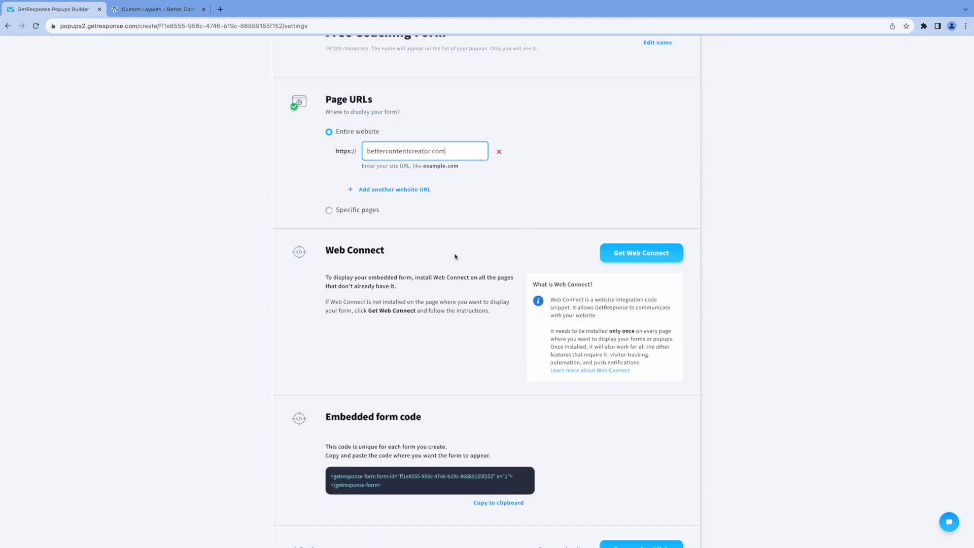
{"action": "scroll", "coordinate": [455, 257], "scroll_direction": "down", "scroll_amount": 1}
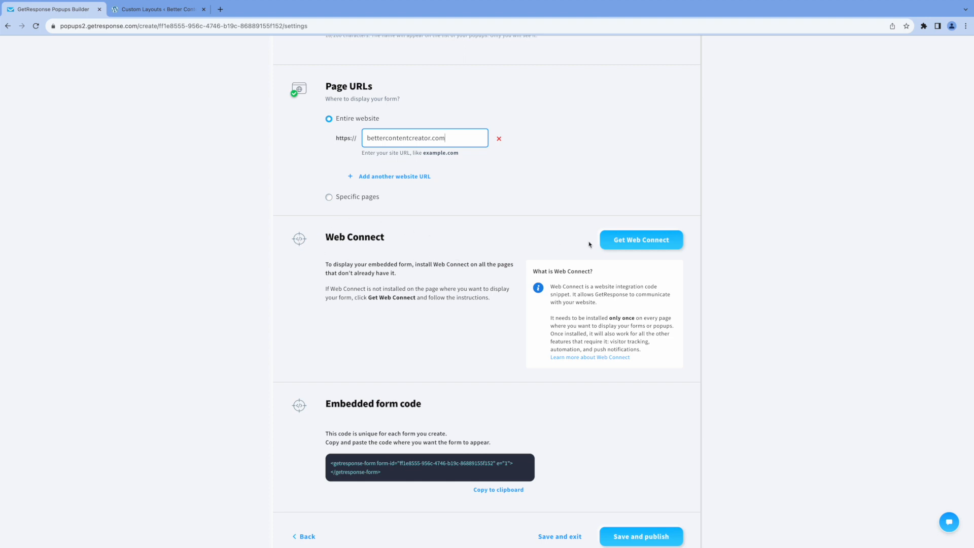
Get the Web Connect tracking snippet and select it for use in WordPress
{"action": "left_click", "coordinate": [632, 242]}
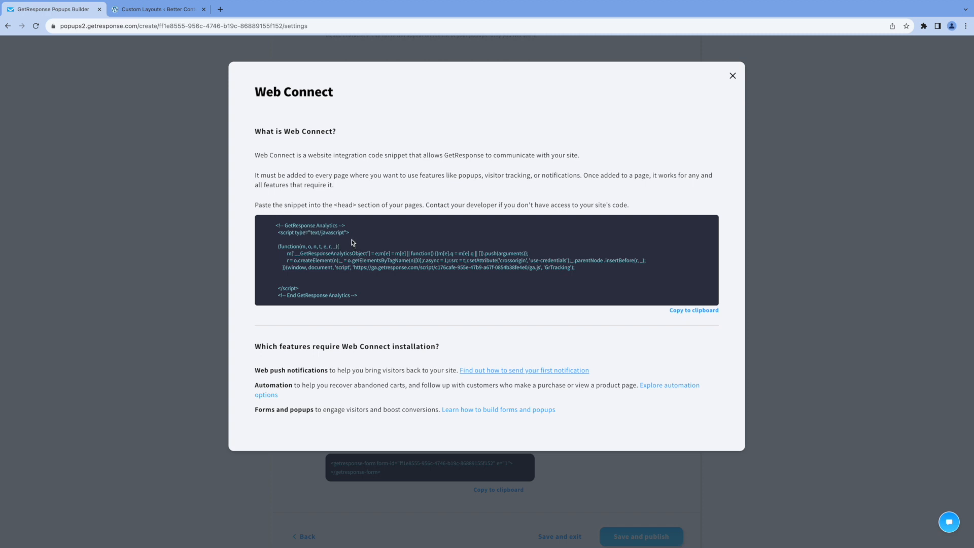
{"action": "left_click_drag", "start_coordinate": [275, 224], "coordinate": [372, 295]}
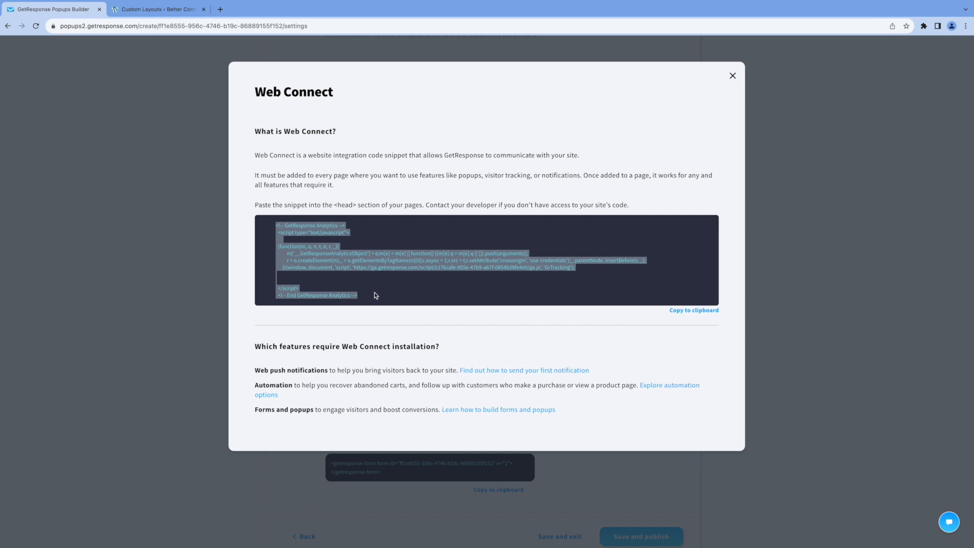
{"action": "left_click", "coordinate": [173, 10]}
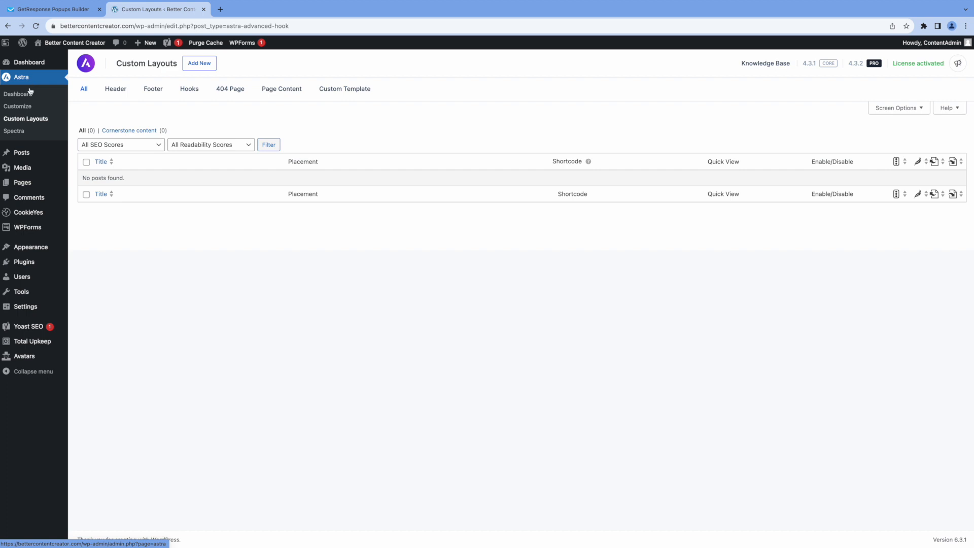
Start a new Hooks custom layout in code editor mode titled 'GetResponse'
{"action": "left_click", "coordinate": [31, 121]}
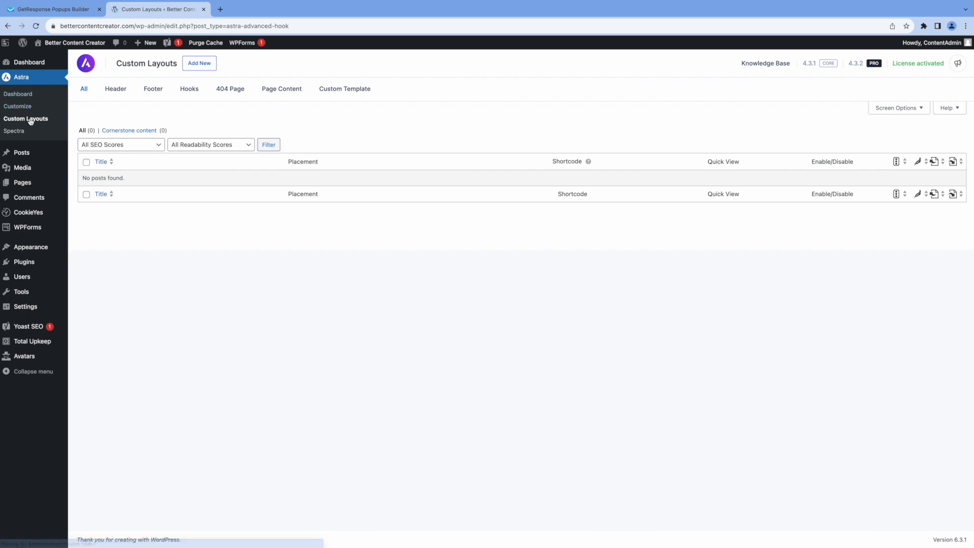
{"action": "left_click", "coordinate": [200, 65]}
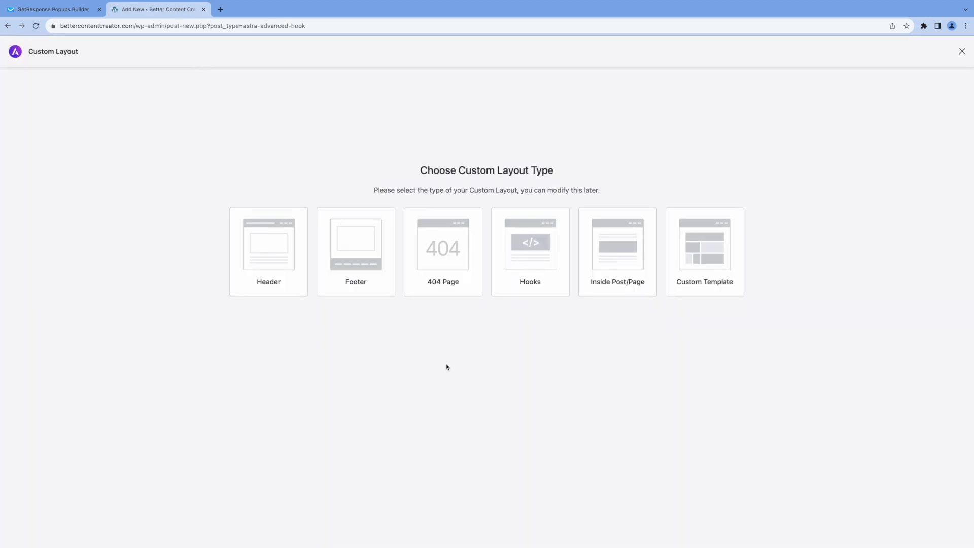
{"action": "left_click", "coordinate": [529, 259]}
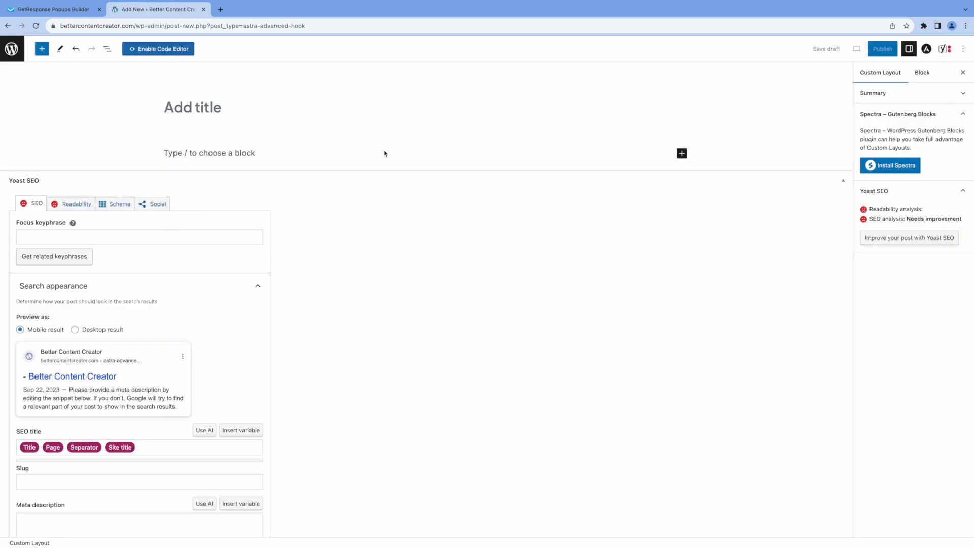
{"action": "left_click", "coordinate": [159, 49]}
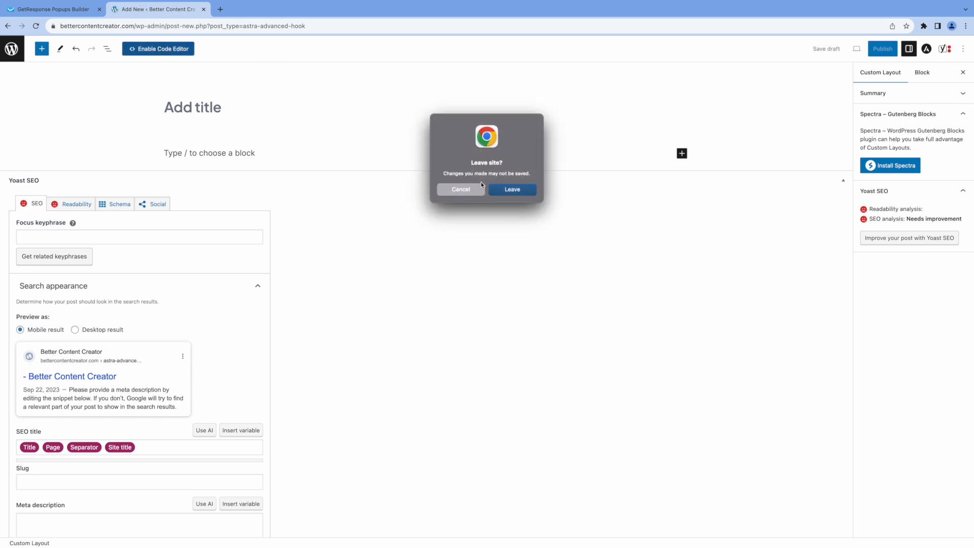
{"action": "left_click", "coordinate": [505, 192]}
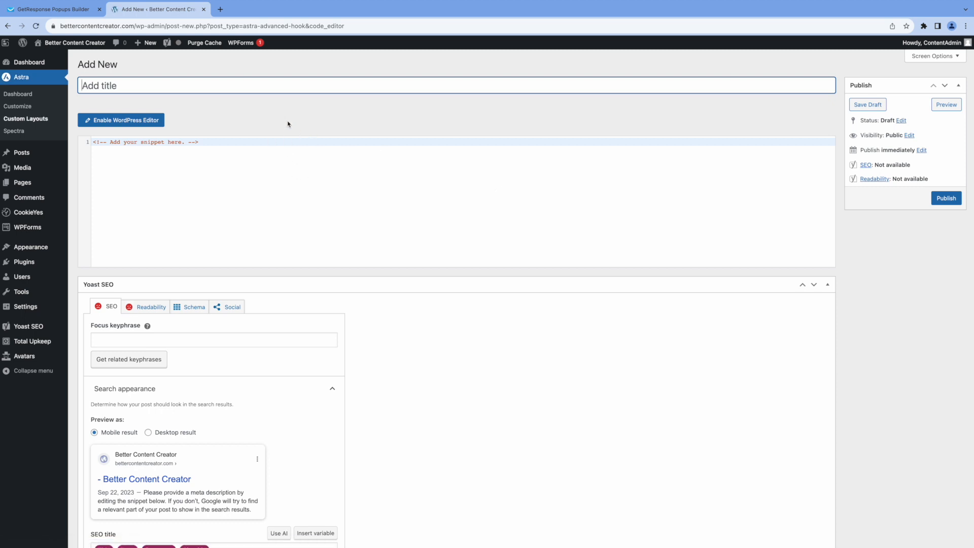
{"action": "type", "text": "Ge"}
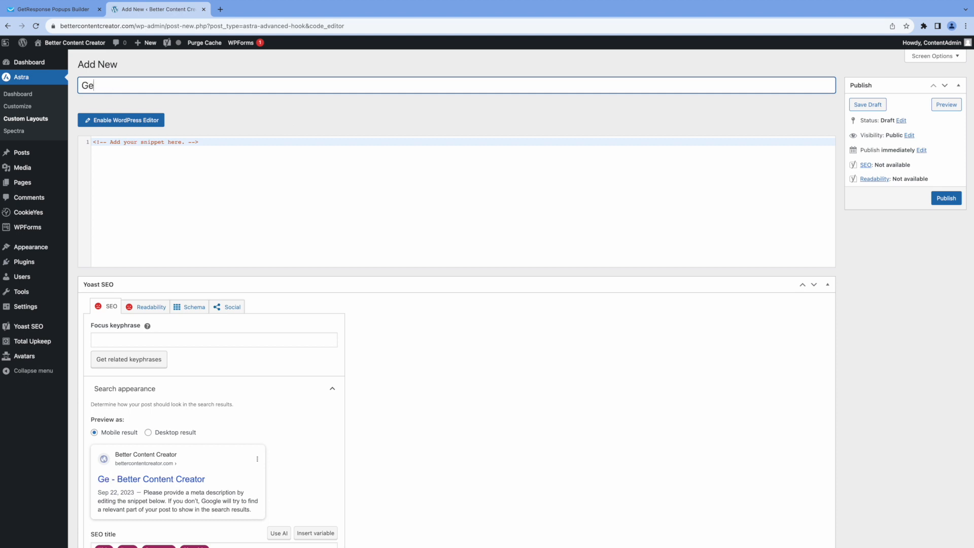
{"action": "type", "text": "tResponse"}
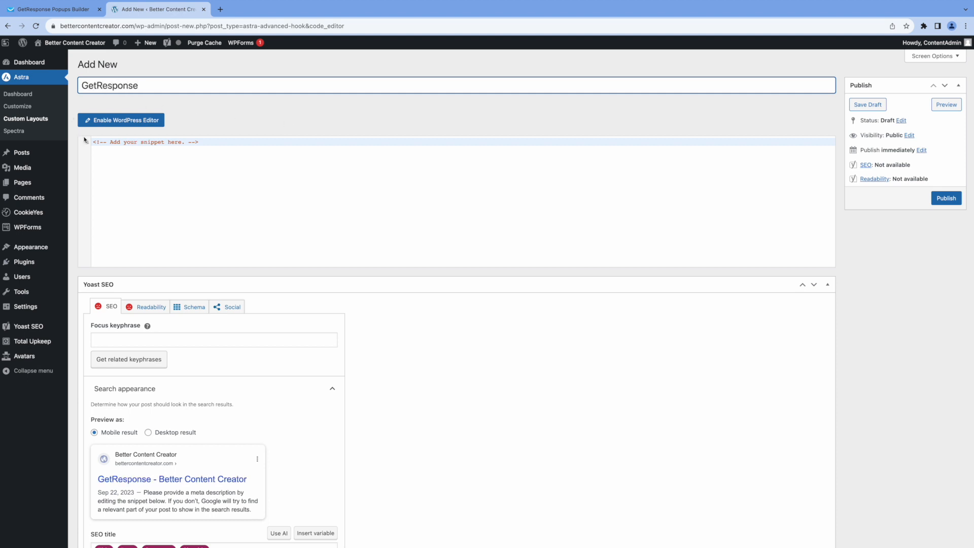
Replace the placeholder code with the GetResponse Analytics script
{"action": "left_click_drag", "start_coordinate": [93, 142], "coordinate": [239, 142]}
{"action": "type", "text": "<!-- GetResponse Analytics -->   <script type=\"text/javascript\">    (function(m, o, n, t, e, r, _){           m['__GetResponseAnalyticsObject'] = e;m[e] = m[e] || function() {(m[e].q = m[e].q || []).push(arguments)};           r = o.createElement(n);_ = o.getElementsByTagName(n)[0];r.async = 1;r.src = t;r.setAttribute('crossorigin', 'use-credentials');_.parentNode .insertBefore(r, _);       })(window, document, 'script', 'https://ga.getresponse.com/script/c176cafe-955e-47b9-a67f-0854b38fe4e0/ga.js', 'GrTracking');     </script>   <!-- End GetResponse Analytics -->"}
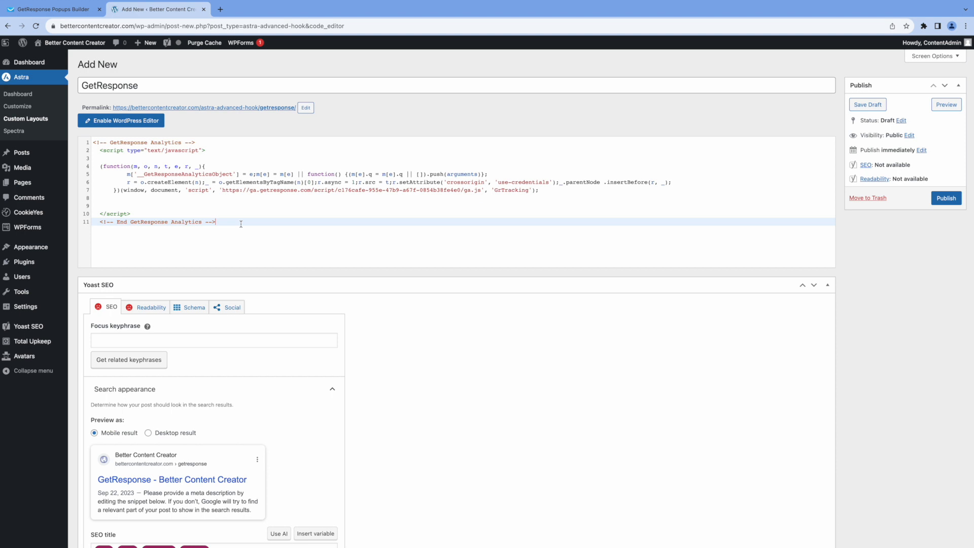
{"action": "scroll", "coordinate": [435, 269], "scroll_direction": "down", "scroll_amount": 10}
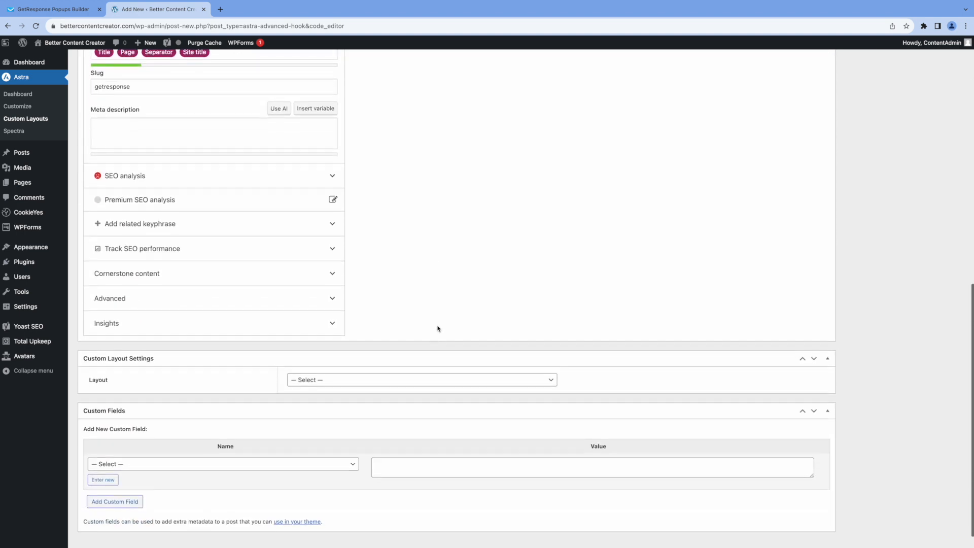
{"action": "scroll", "coordinate": [438, 328], "scroll_direction": "down", "scroll_amount": 1}
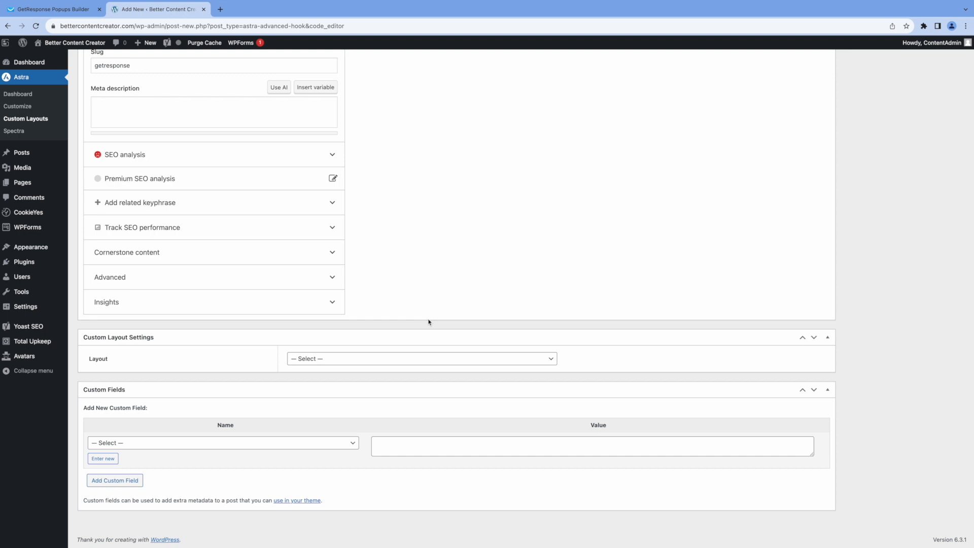
Set the layout to Hooks on the WP Head action, display on Entire Website, and publish
{"action": "left_click", "coordinate": [549, 360]}
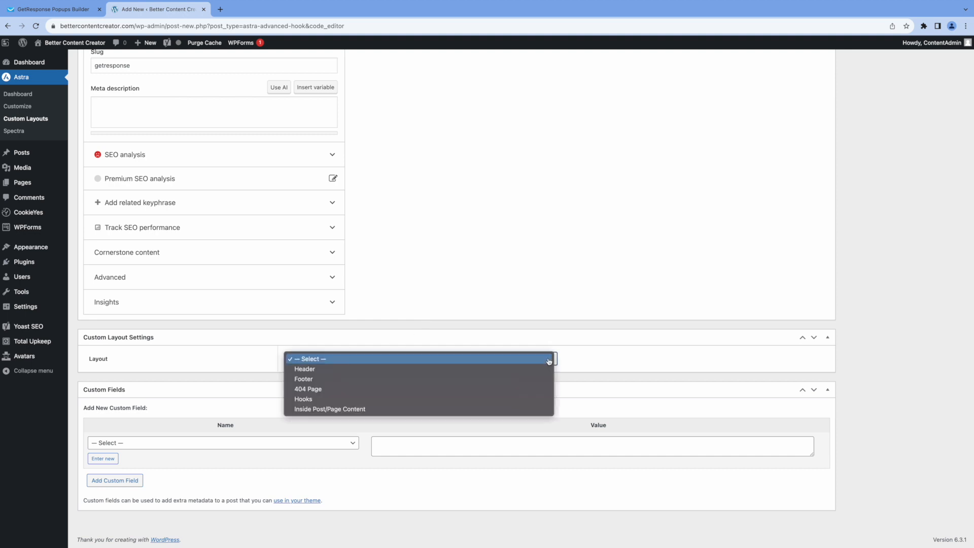
{"action": "left_click", "coordinate": [383, 399]}
{"action": "scroll", "coordinate": [383, 401], "scroll_direction": "down", "scroll_amount": 3}
{"action": "left_click", "coordinate": [433, 251]}
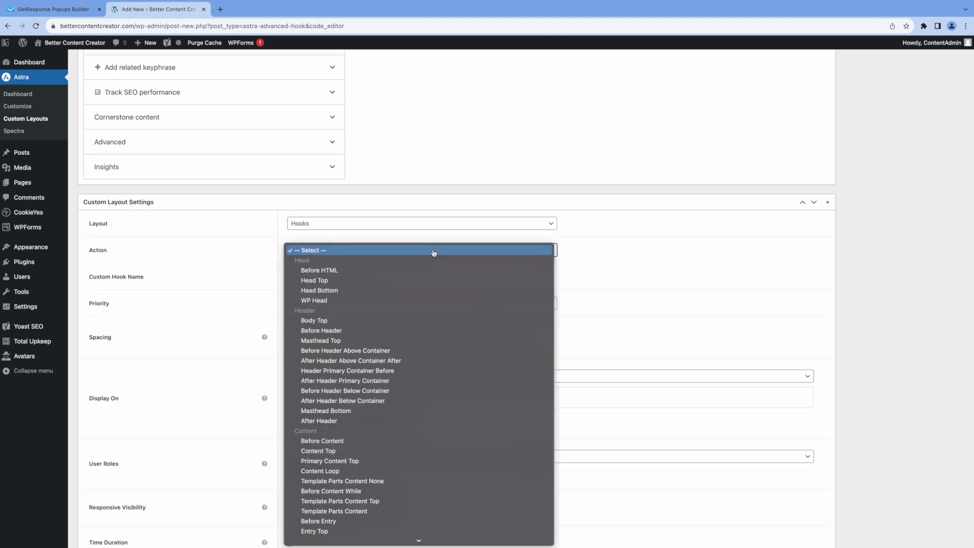
{"action": "left_click", "coordinate": [319, 302]}
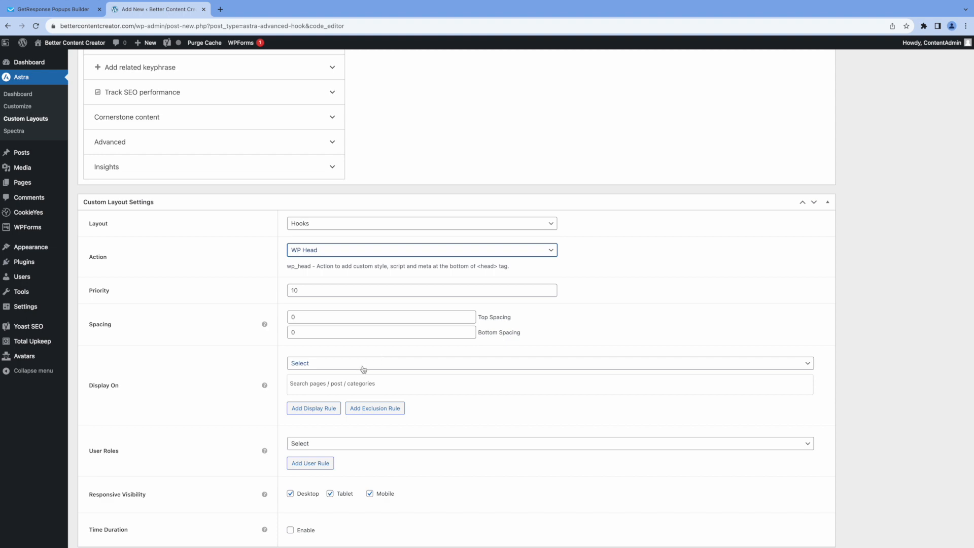
{"action": "left_click", "coordinate": [375, 368]}
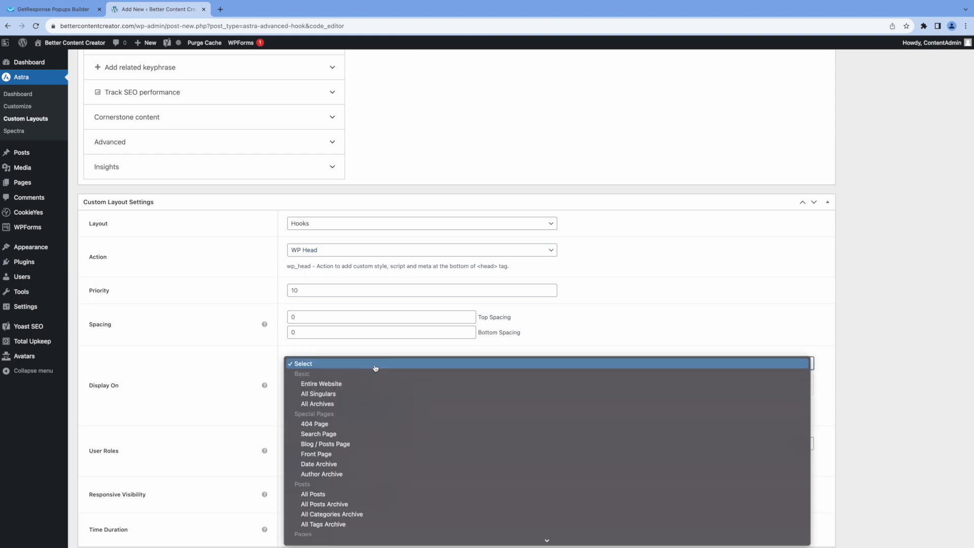
{"action": "left_click", "coordinate": [341, 384]}
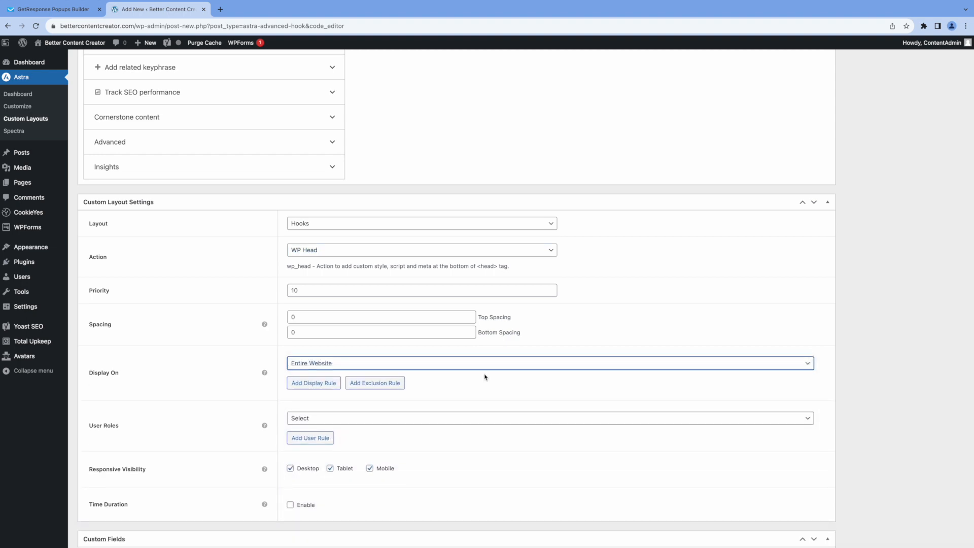
{"action": "scroll", "coordinate": [484, 376], "scroll_direction": "up", "scroll_amount": 15}
{"action": "left_click", "coordinate": [945, 198]}
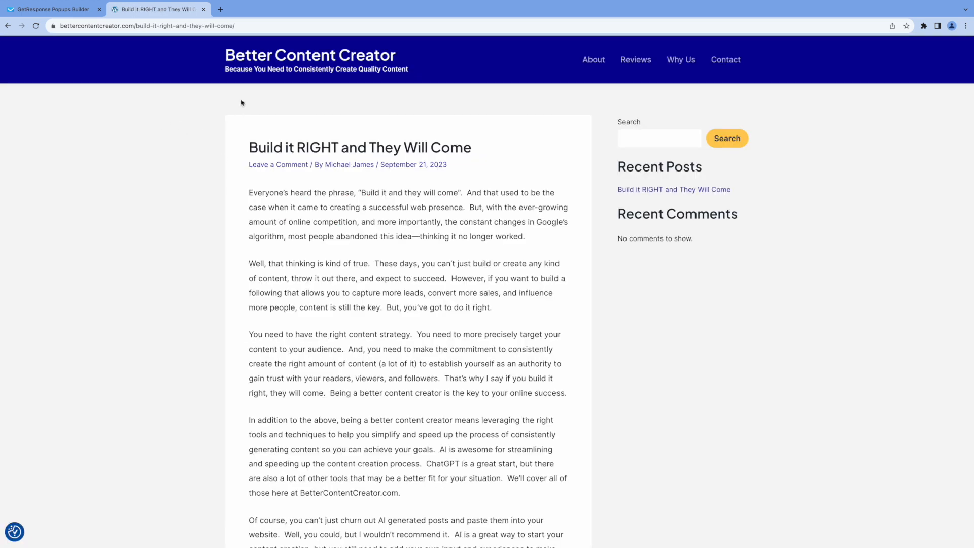
Return from the live blog post to the GetResponse dashboard
{"action": "mouse_move", "coordinate": [204, 9]}
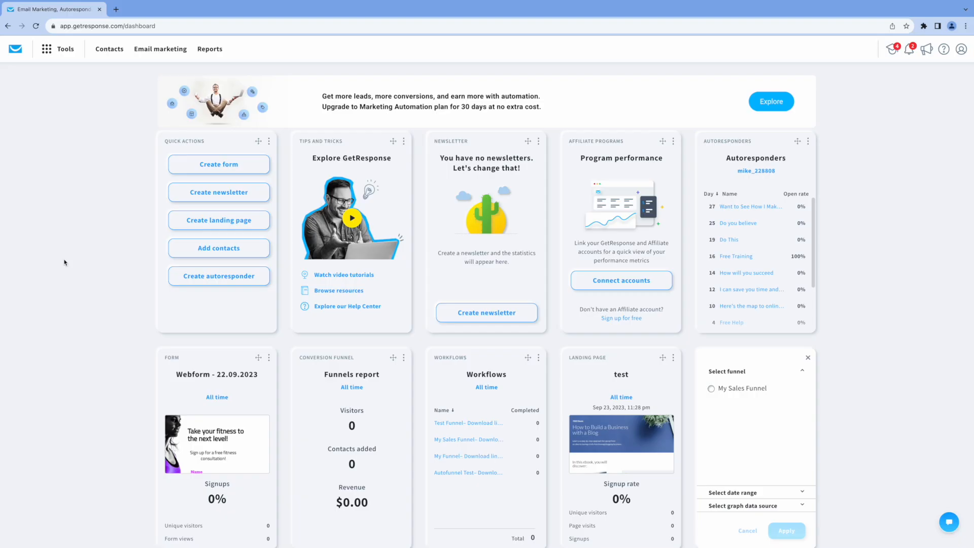
Create a lead magnet funnel named 'Free eBook' using the Build a Better Blog lead magnet
{"action": "left_click", "coordinate": [46, 50]}
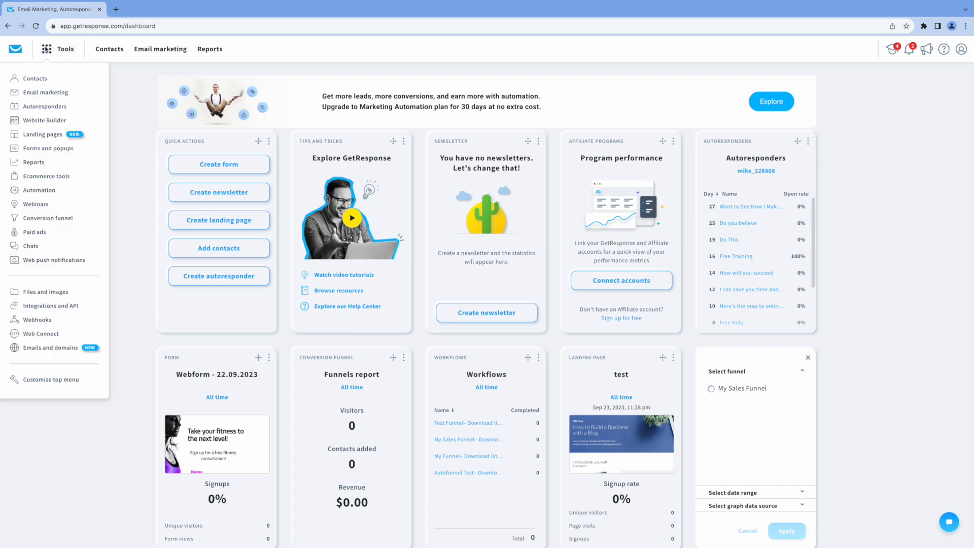
{"action": "left_click", "coordinate": [51, 218]}
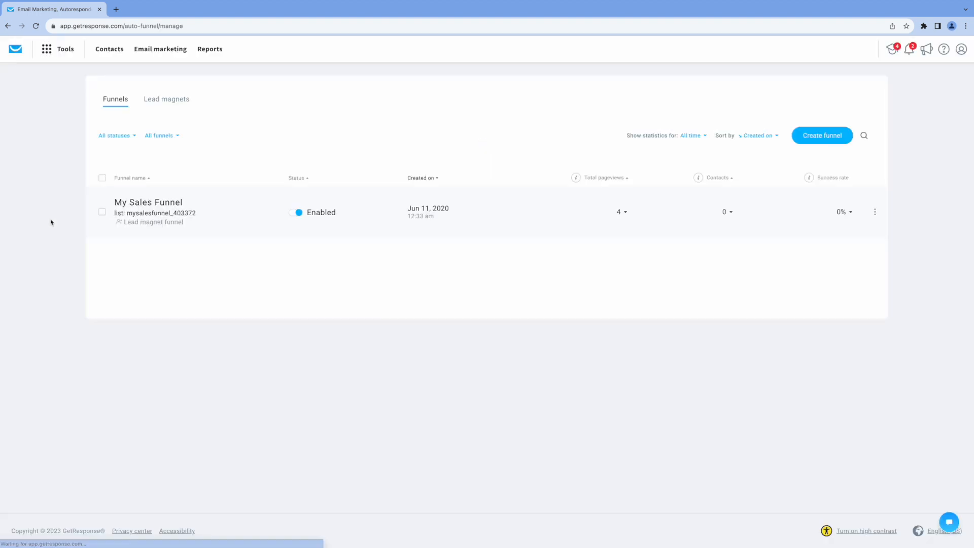
{"action": "left_click", "coordinate": [814, 138]}
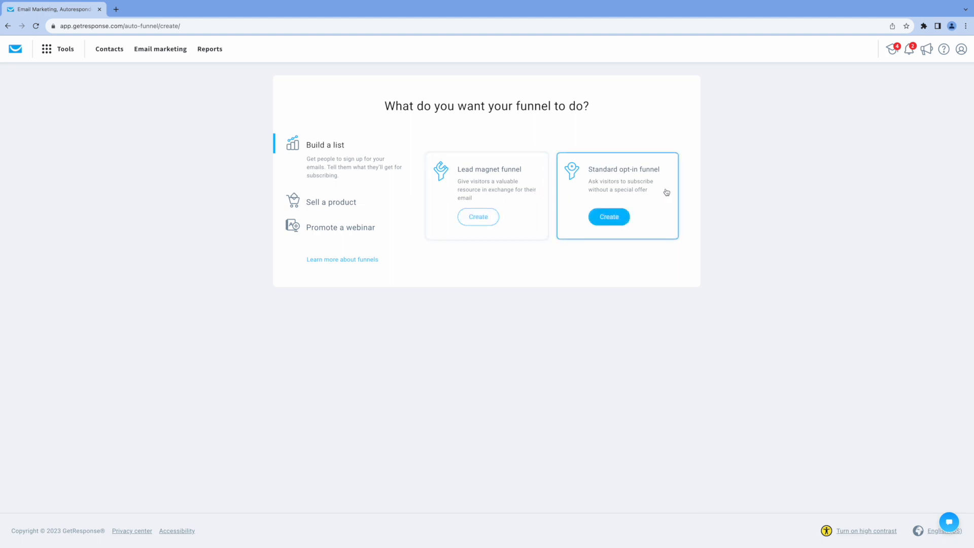
{"action": "left_click", "coordinate": [478, 216]}
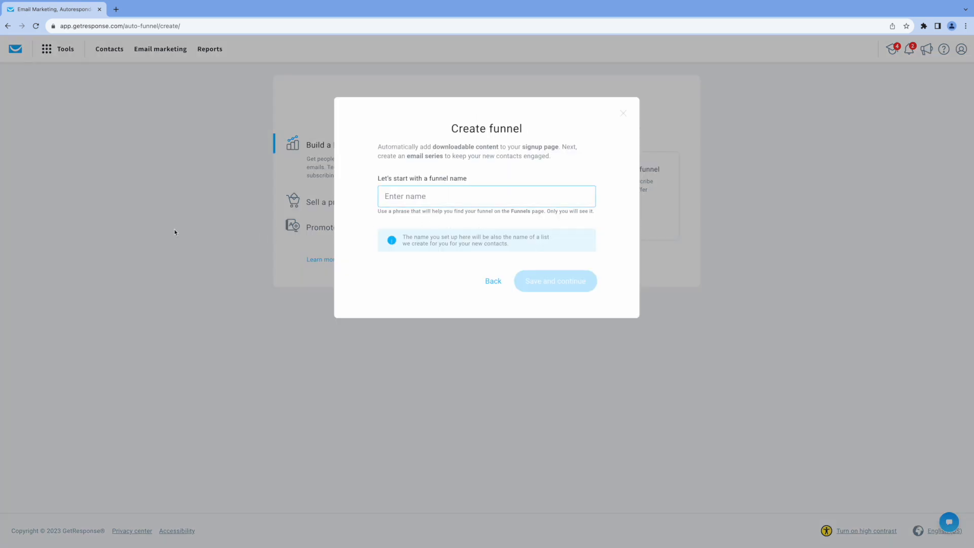
{"action": "type", "text": "Free eBook"}
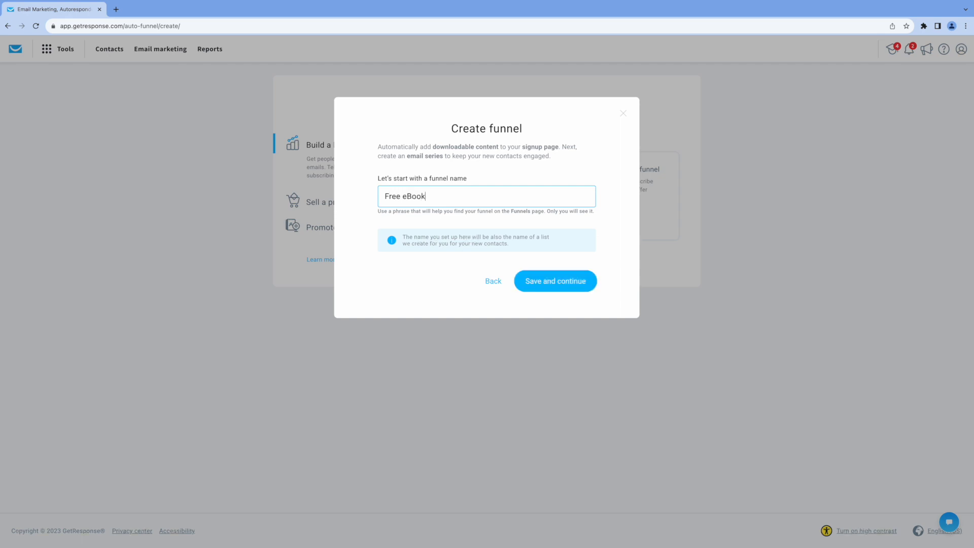
{"action": "left_click", "coordinate": [548, 285]}
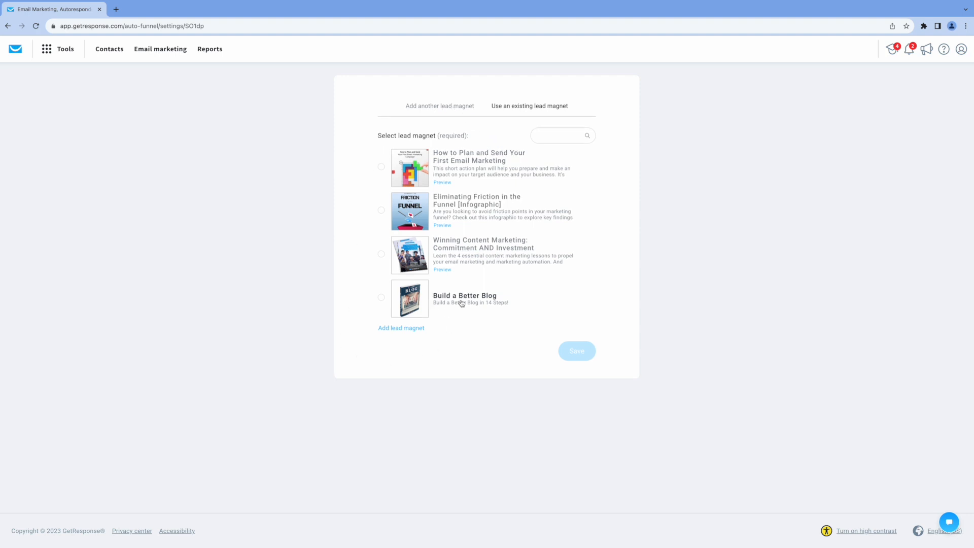
{"action": "left_click", "coordinate": [381, 298]}
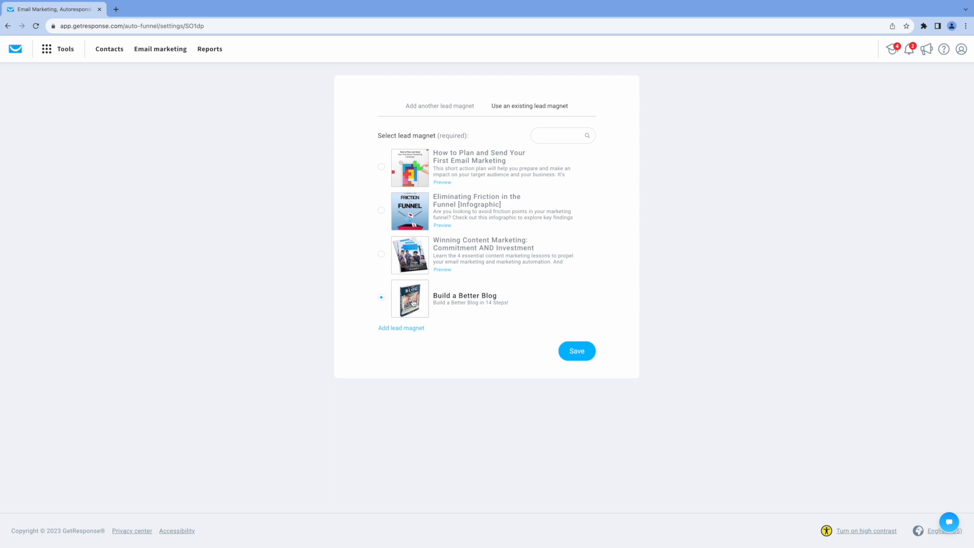
{"action": "left_click", "coordinate": [573, 351]}
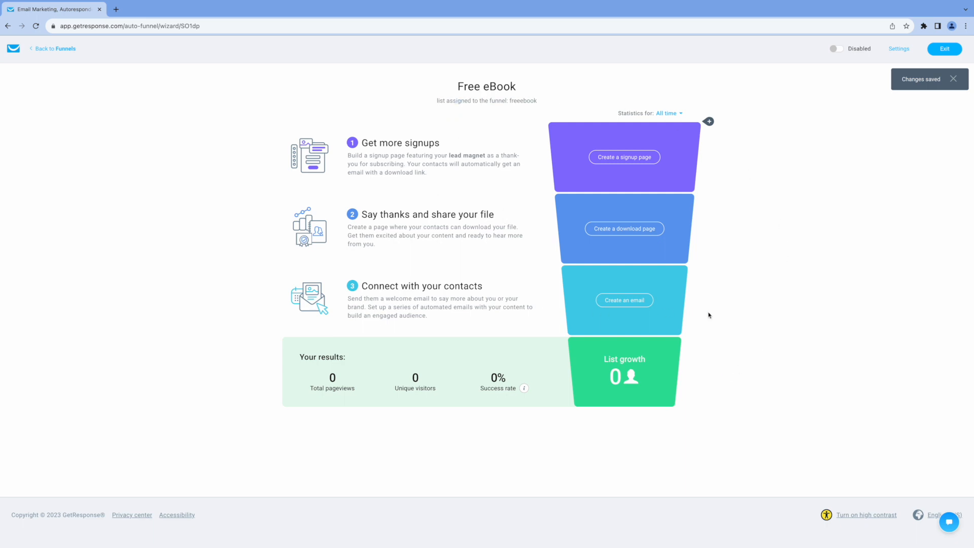
Create the 'Get My eBook' signup page from the Blogging success course template
{"action": "left_click", "coordinate": [634, 161]}
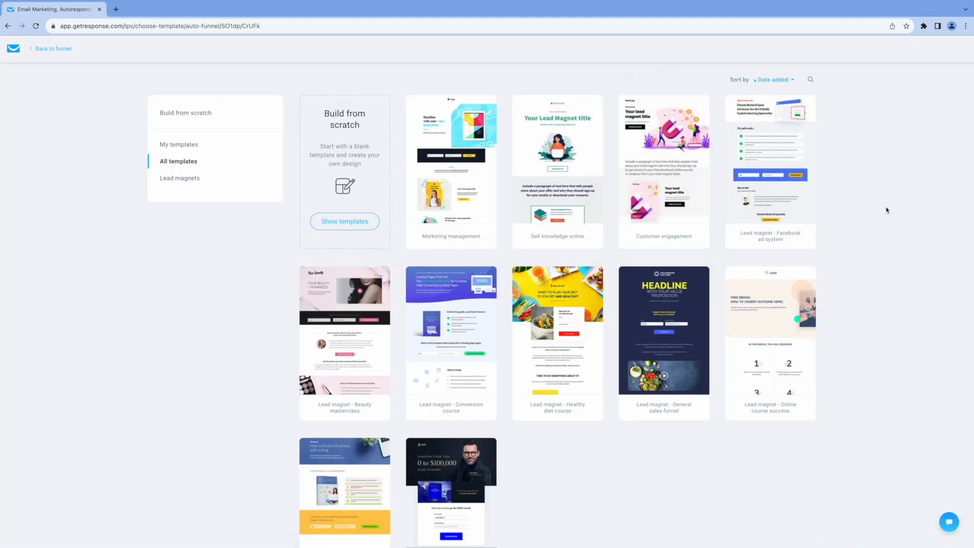
{"action": "scroll", "coordinate": [886, 210], "scroll_direction": "down", "scroll_amount": 2}
{"action": "mouse_move", "coordinate": [343, 412]}
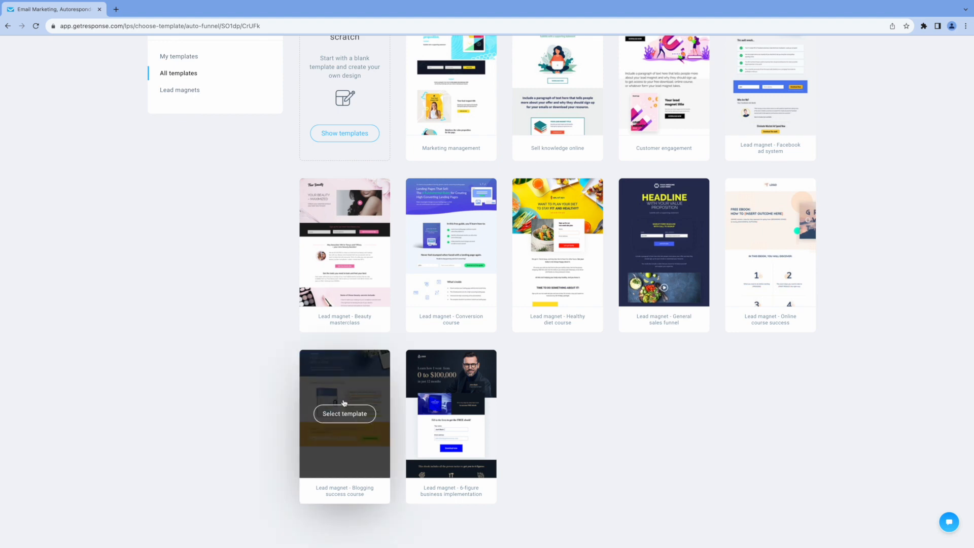
{"action": "left_click", "coordinate": [341, 415]}
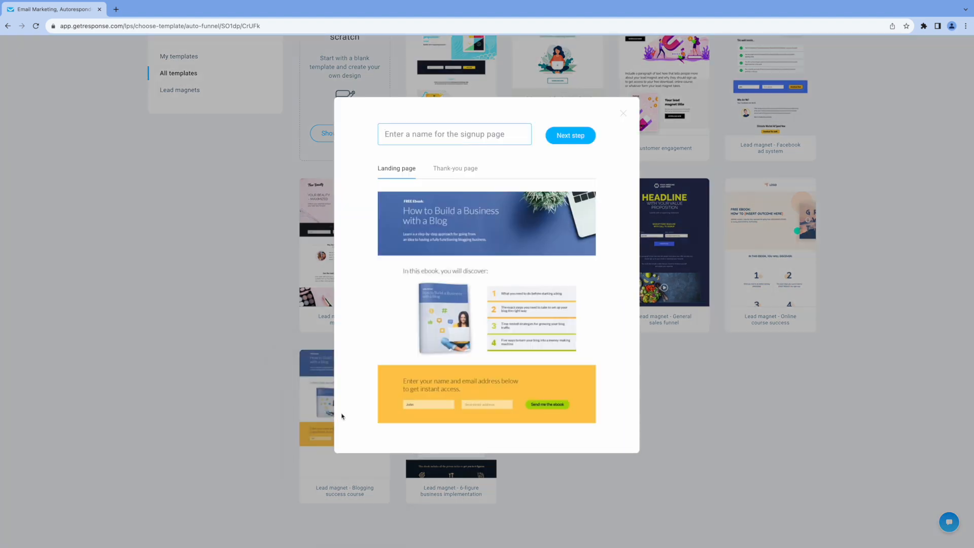
{"action": "type", "text": "Get My eBook"}
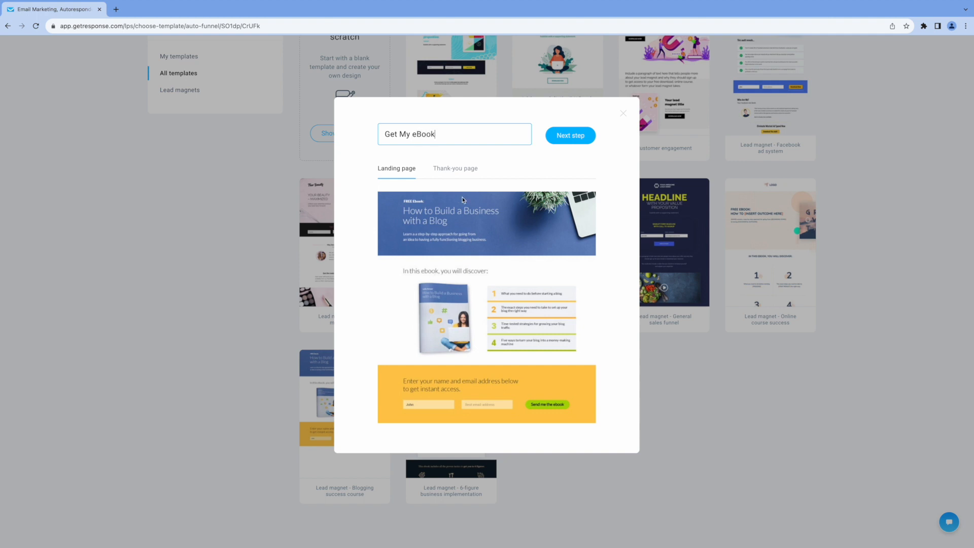
{"action": "left_click", "coordinate": [455, 169]}
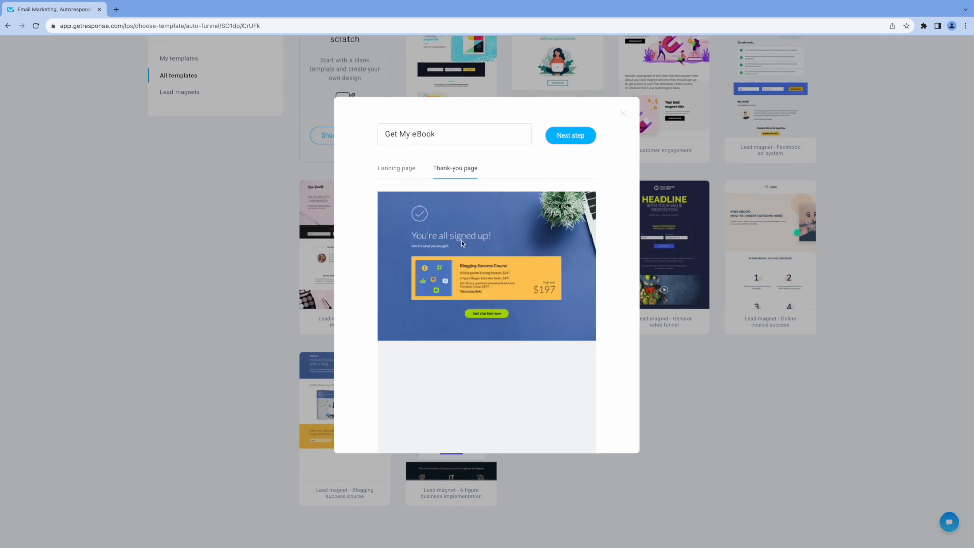
{"action": "left_click", "coordinate": [398, 169]}
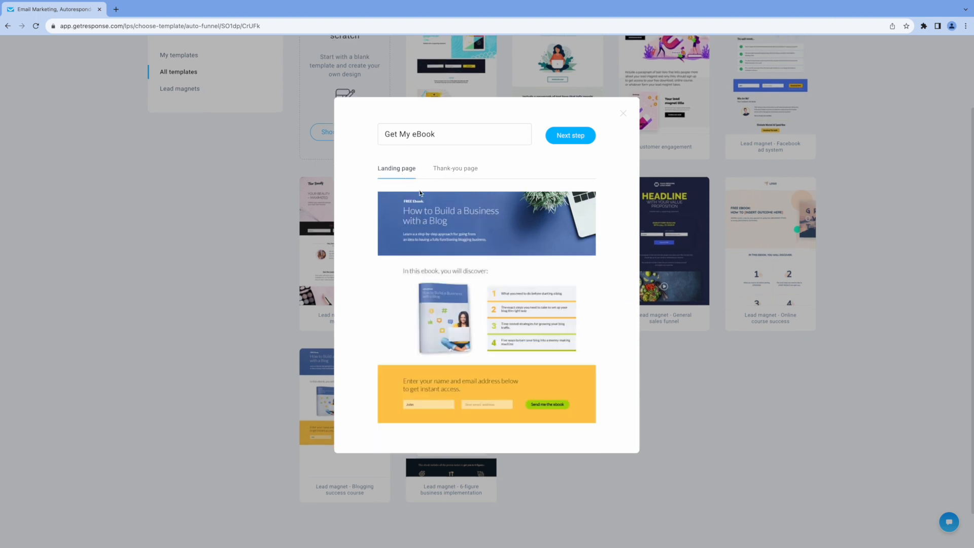
{"action": "left_click", "coordinate": [571, 136]}
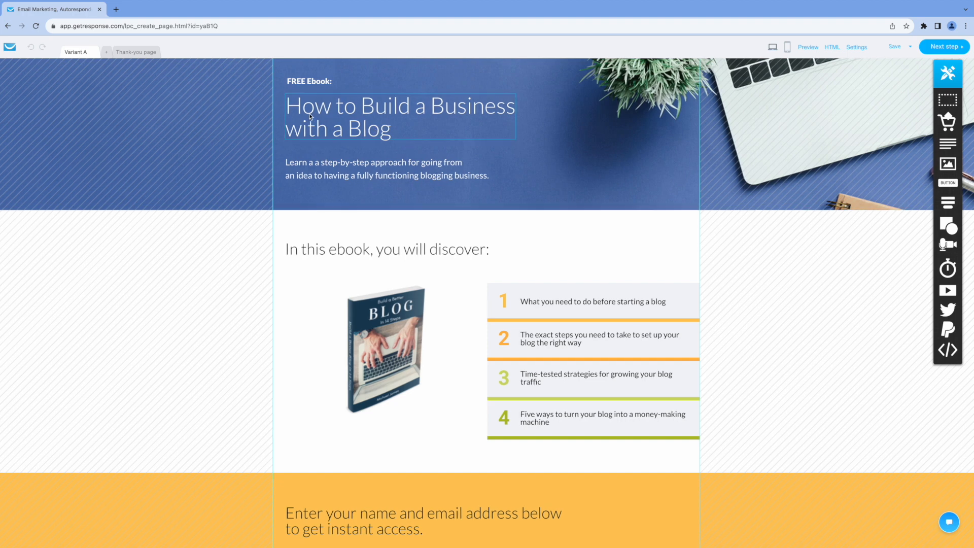
Leave the 'How to Build a Business with a Blog' headline unchanged and proceed to page settings
{"action": "left_click", "coordinate": [291, 106]}
{"action": "double_click", "coordinate": [290, 106]}
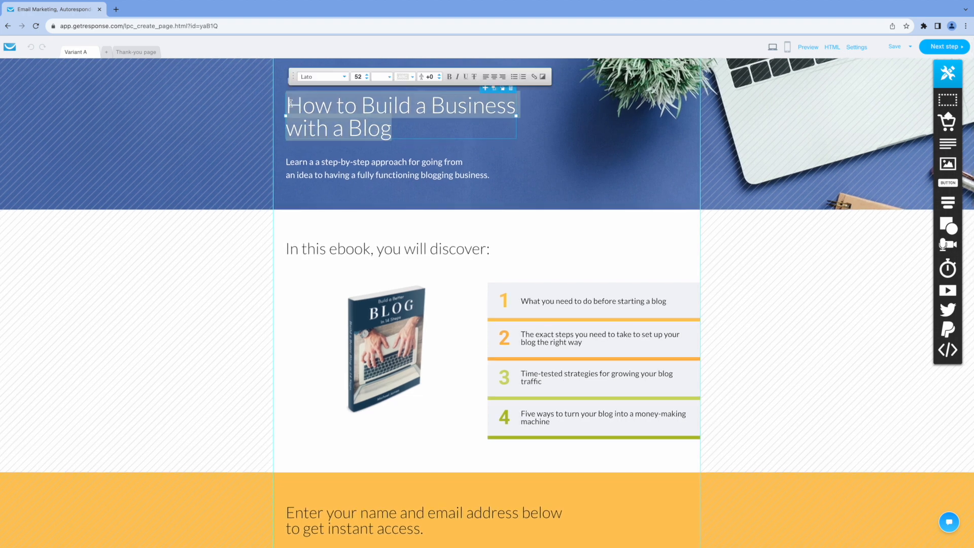
{"action": "left_click_drag", "start_coordinate": [289, 104], "coordinate": [415, 114]}
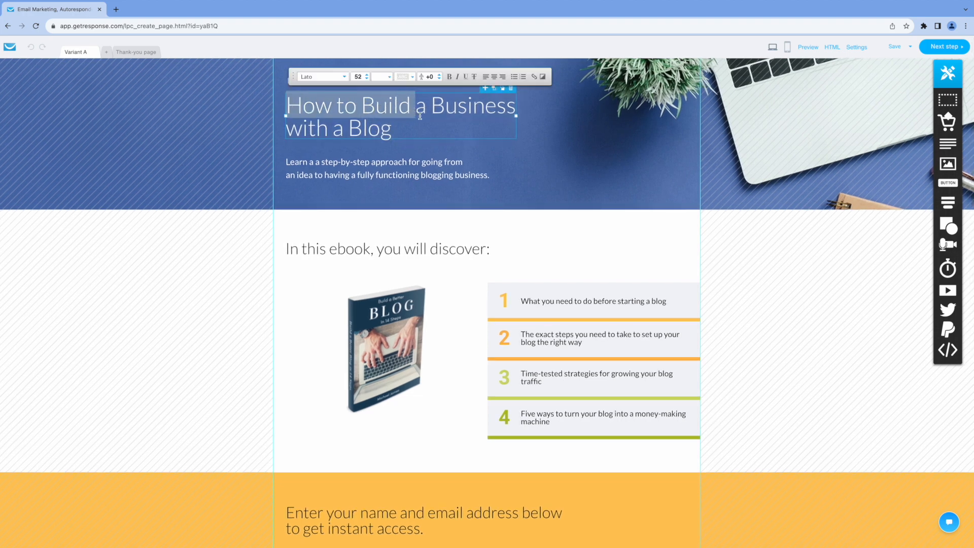
{"action": "left_click", "coordinate": [729, 243]}
{"action": "scroll", "coordinate": [730, 385], "scroll_direction": "down", "scroll_amount": 1}
{"action": "scroll", "coordinate": [801, 335], "scroll_direction": "up", "scroll_amount": 1}
{"action": "scroll", "coordinate": [801, 335], "scroll_direction": "down", "scroll_amount": 1}
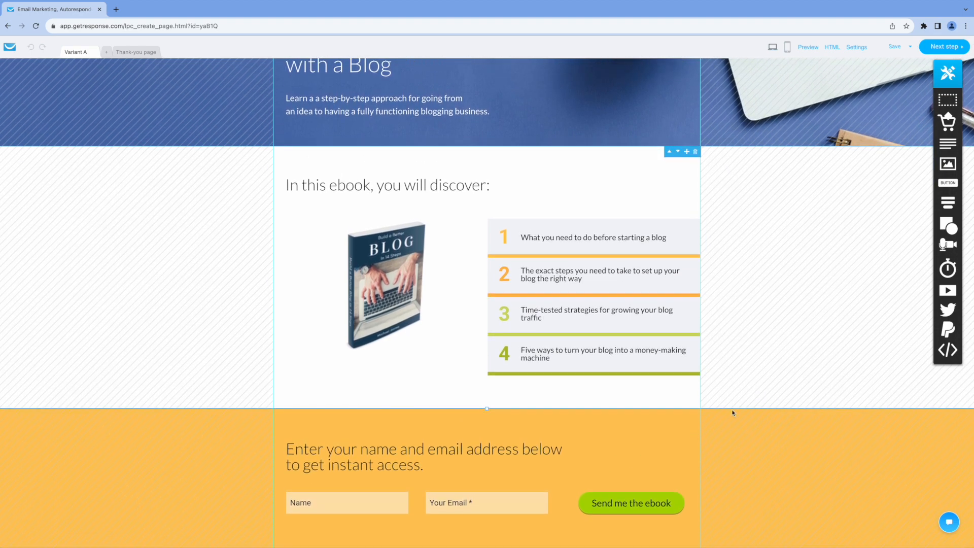
{"action": "scroll", "coordinate": [785, 321], "scroll_direction": "up", "scroll_amount": 2}
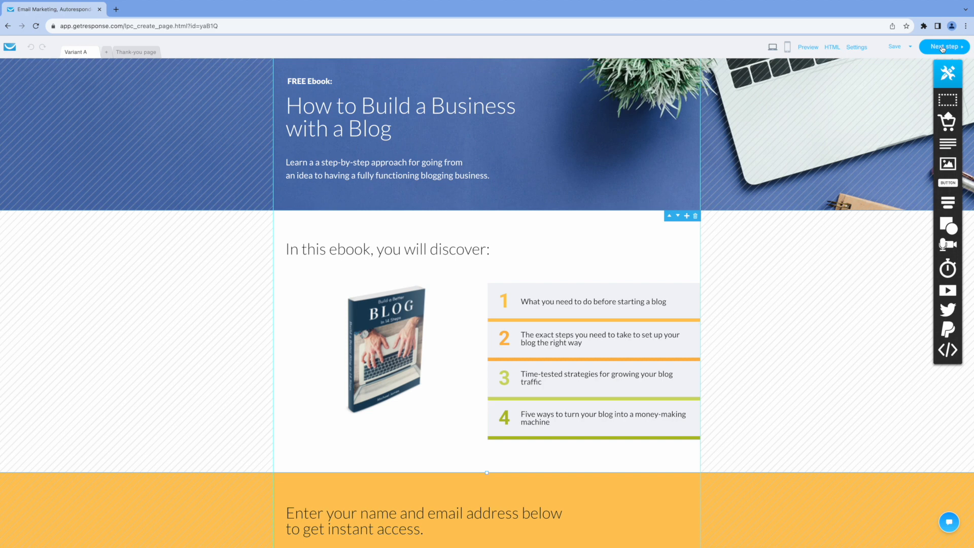
{"action": "left_click", "coordinate": [942, 48]}
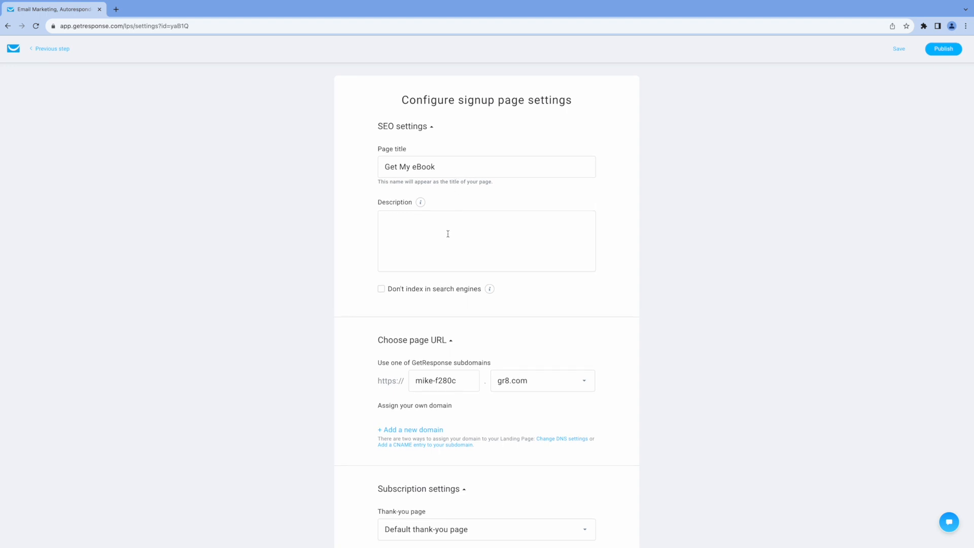
Publish Get My eBook with description 'Free eBook Download' and the default thank-you page
{"action": "left_click", "coordinate": [424, 224]}
{"action": "type", "text": "F"}
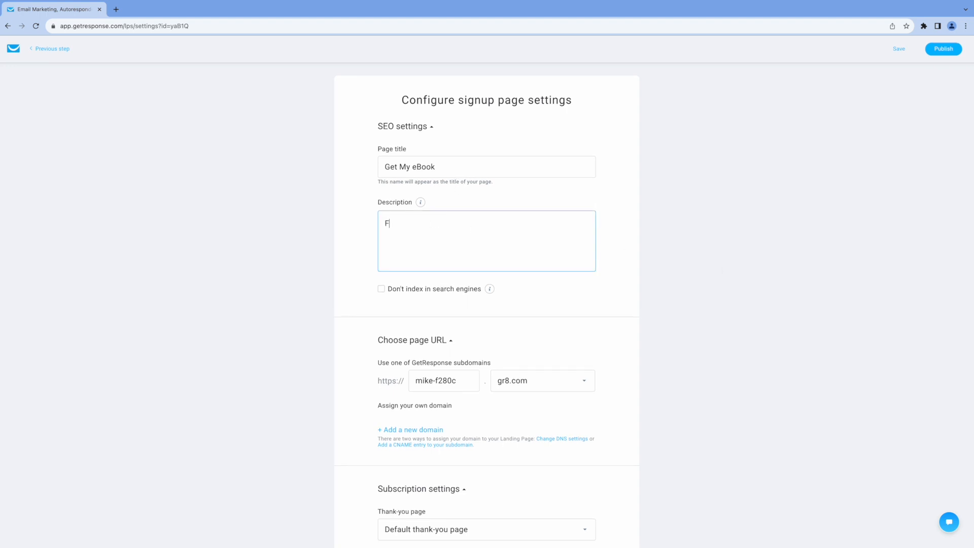
{"action": "type", "text": "ree eBook Download"}
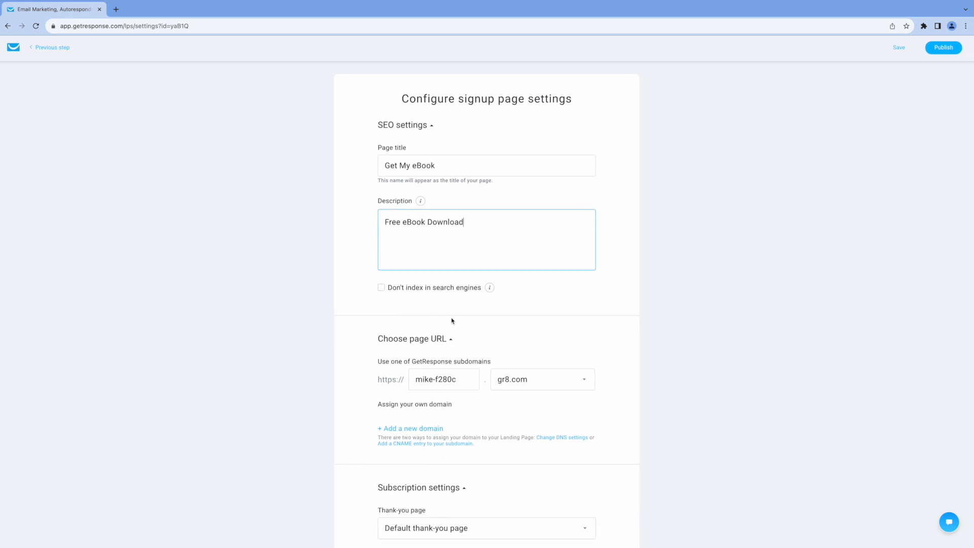
{"action": "scroll", "coordinate": [491, 328], "scroll_direction": "down", "scroll_amount": 3}
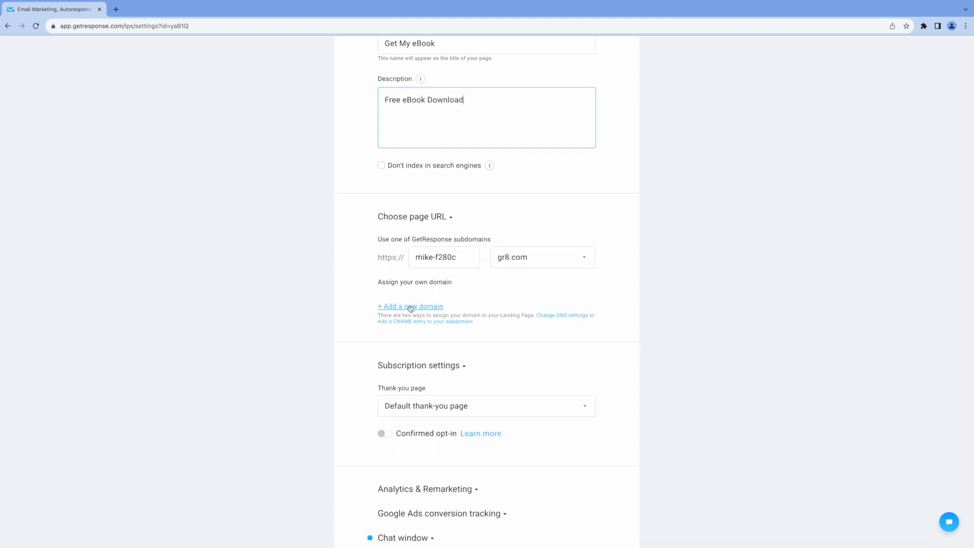
{"action": "scroll", "coordinate": [411, 308], "scroll_direction": "down", "scroll_amount": 2}
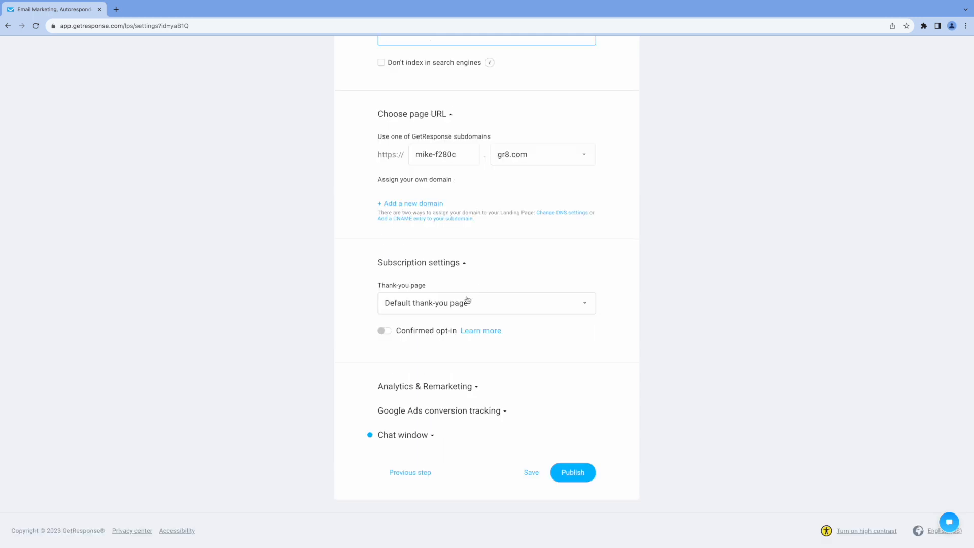
{"action": "left_click", "coordinate": [586, 307]}
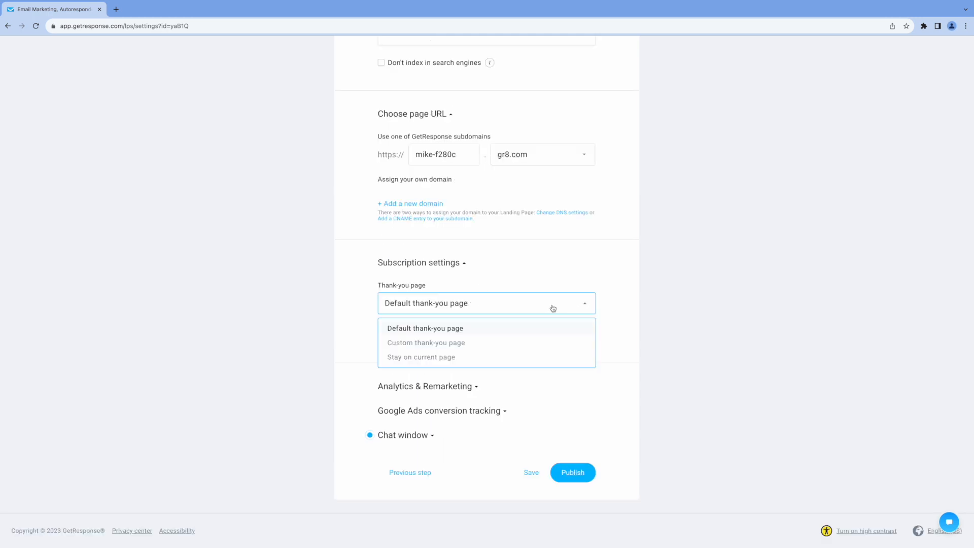
{"action": "left_click", "coordinate": [488, 310]}
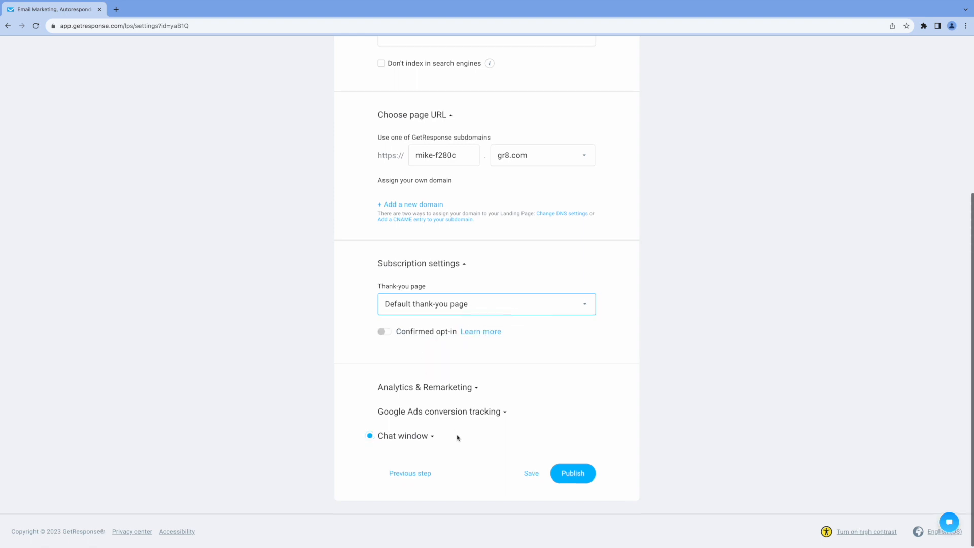
{"action": "left_click", "coordinate": [569, 475]}
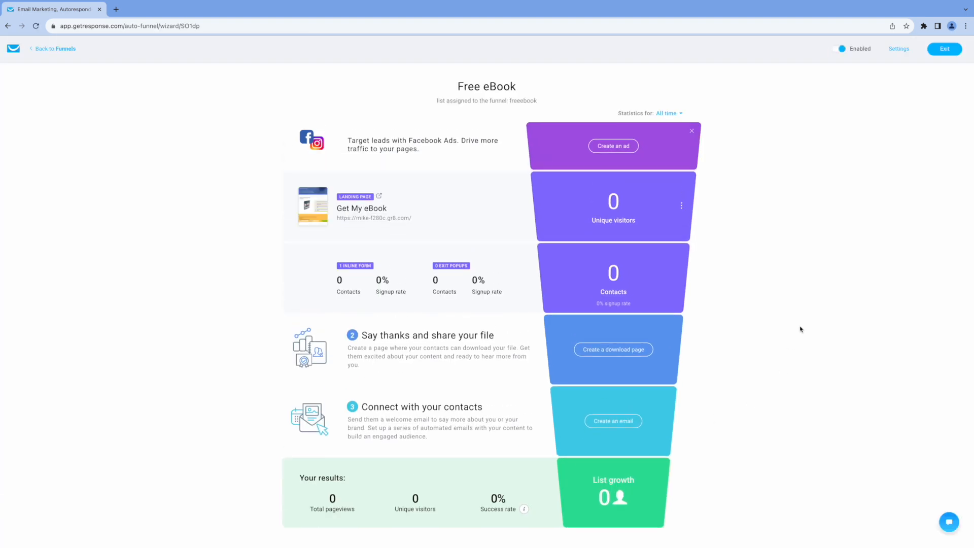
Start a download page from the Customer engagement – confirmation template, named 'eBook Download Page'
{"action": "scroll", "coordinate": [456, 264], "scroll_direction": "down", "scroll_amount": 1}
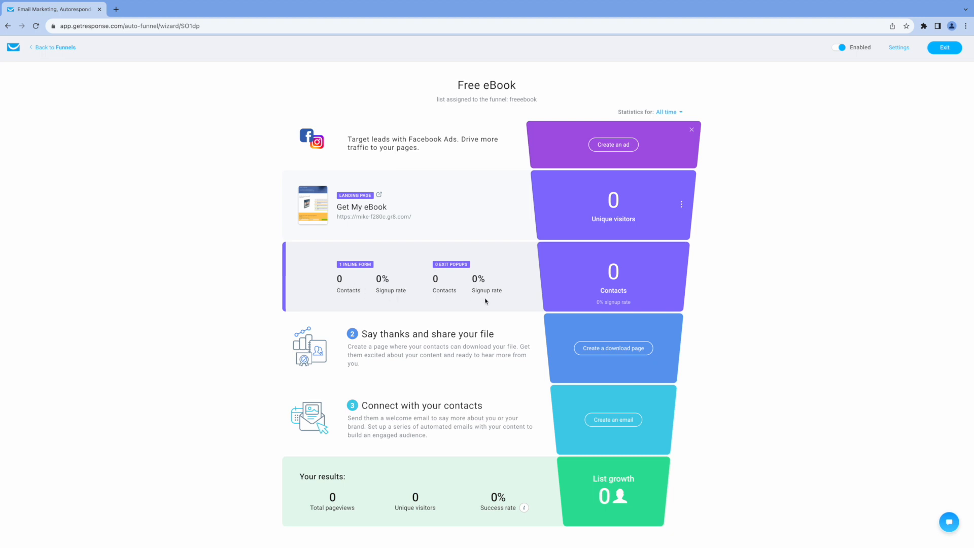
{"action": "left_click", "coordinate": [618, 352]}
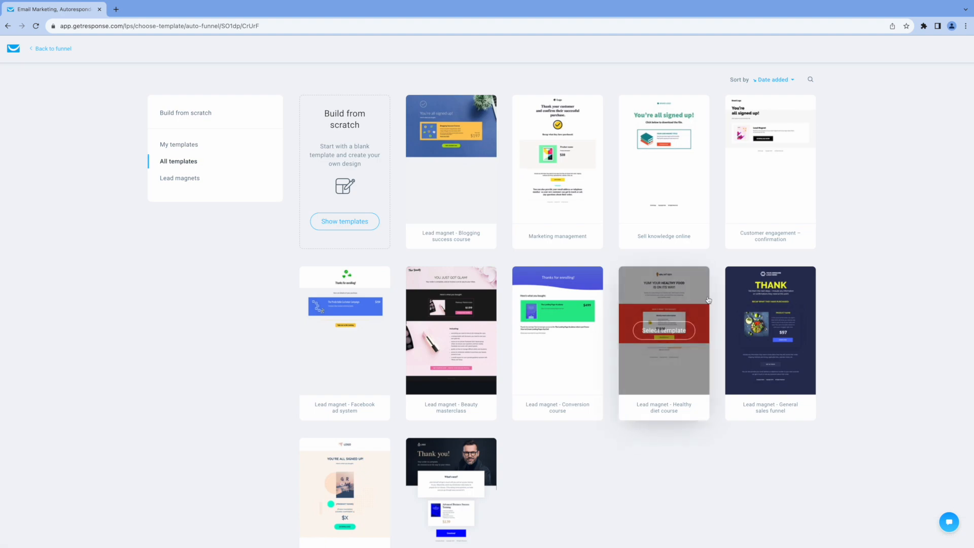
{"action": "mouse_move", "coordinate": [786, 137]}
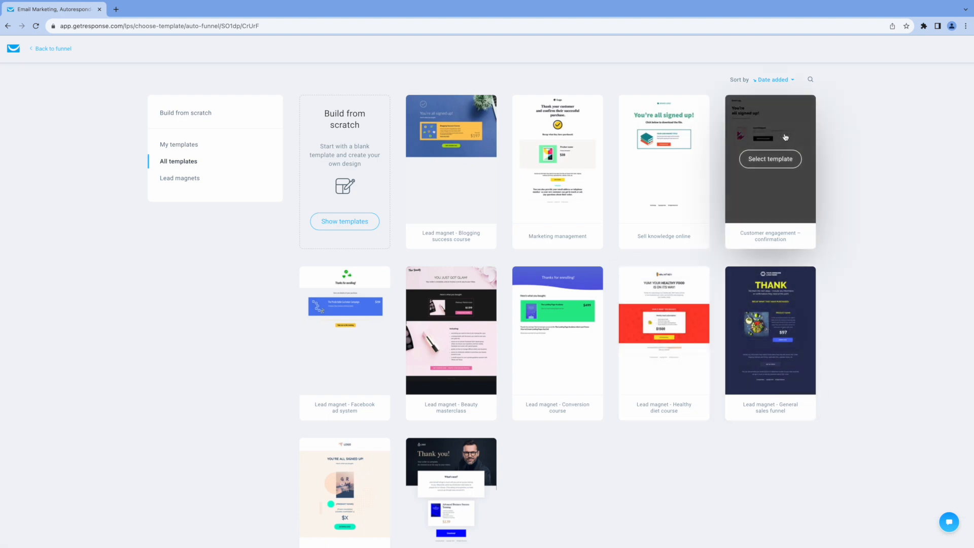
{"action": "left_click", "coordinate": [769, 158]}
{"action": "type", "text": "eBook Download Page"}
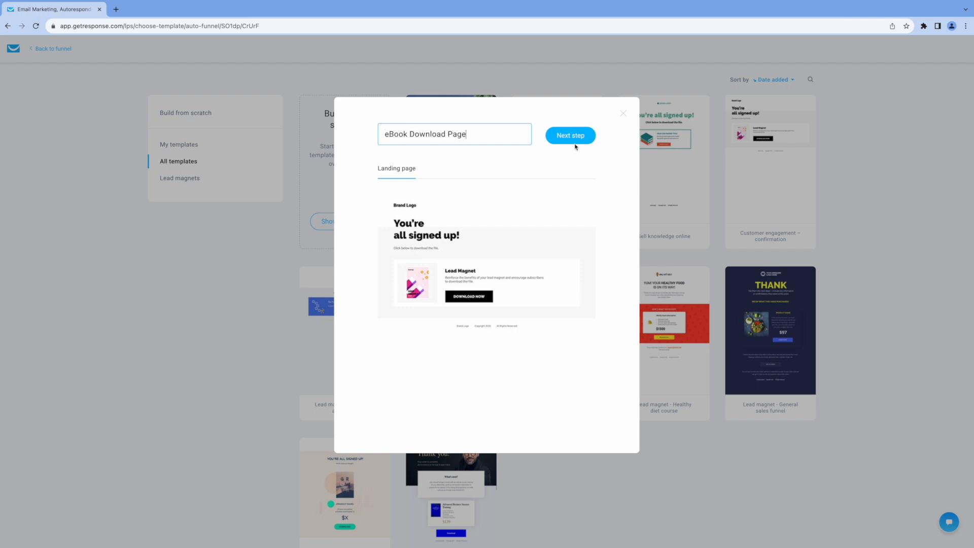
Publish the eBook Download Page with its template design unchanged
{"action": "left_click", "coordinate": [565, 138]}
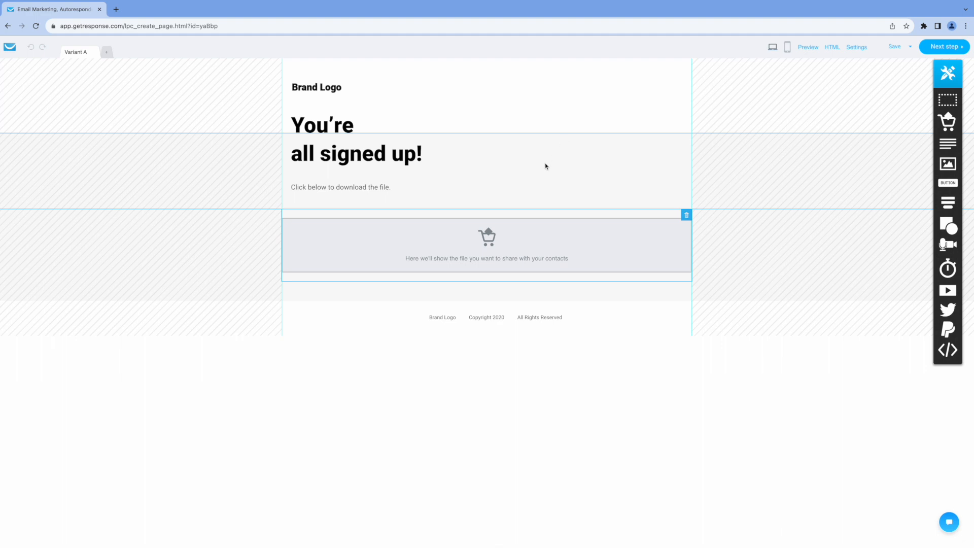
{"action": "left_click", "coordinate": [335, 89]}
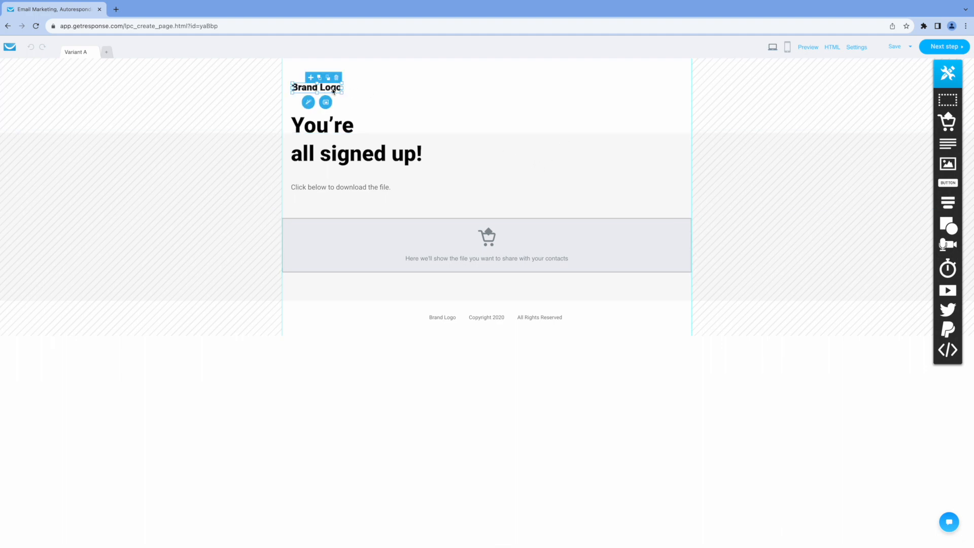
{"action": "left_click", "coordinate": [404, 93]}
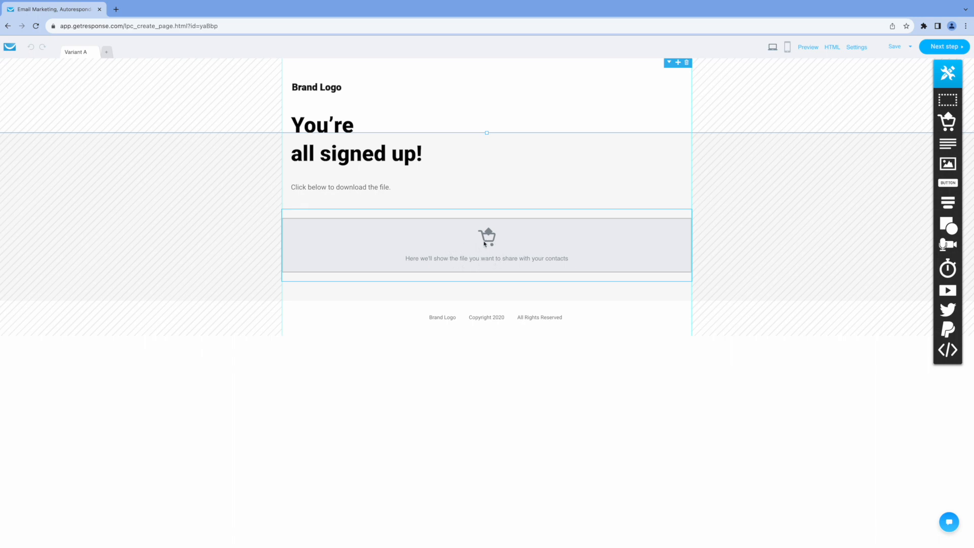
{"action": "left_click", "coordinate": [934, 49]}
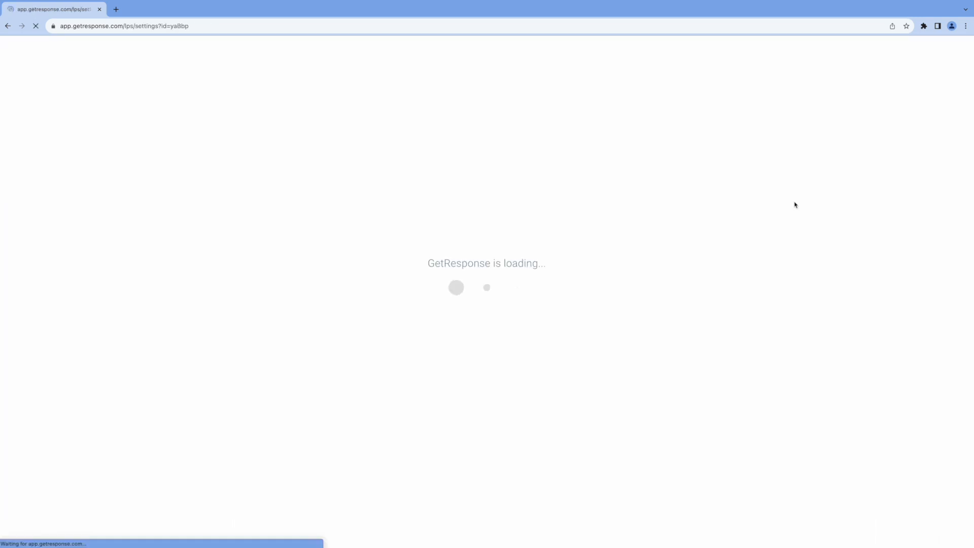
{"action": "scroll", "coordinate": [502, 402], "scroll_direction": "down", "scroll_amount": 3}
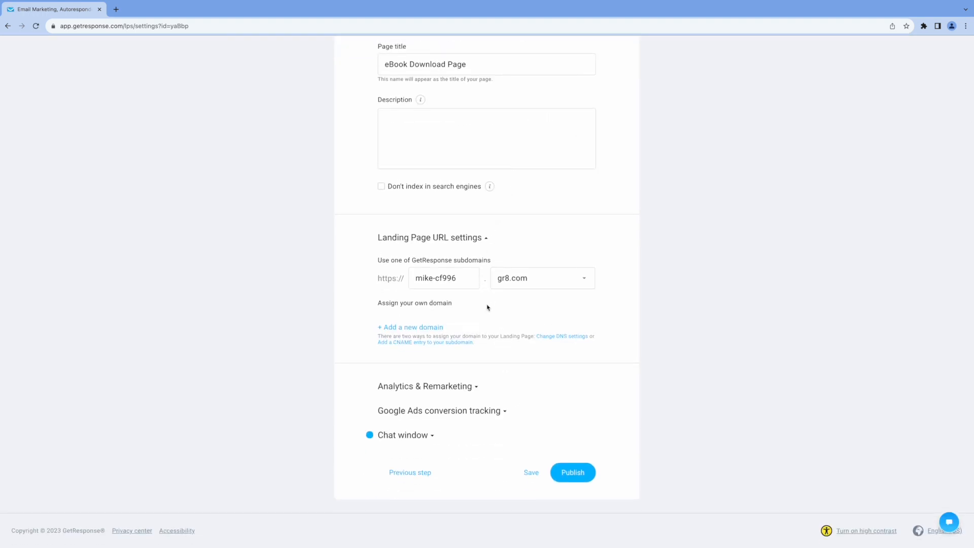
{"action": "left_click", "coordinate": [573, 473]}
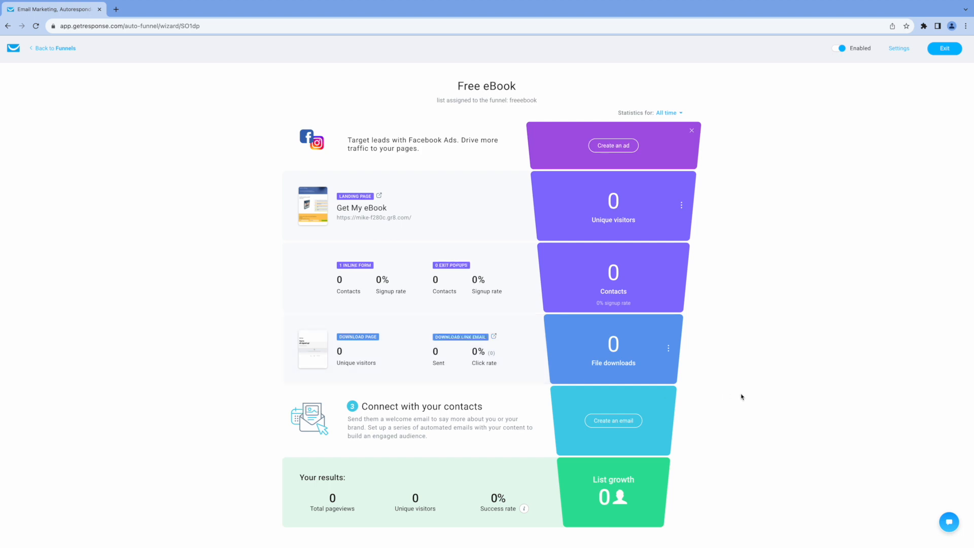
Name the funnel's download-link autoresponder 'Sales Funnel Email'
{"action": "left_click", "coordinate": [611, 421]}
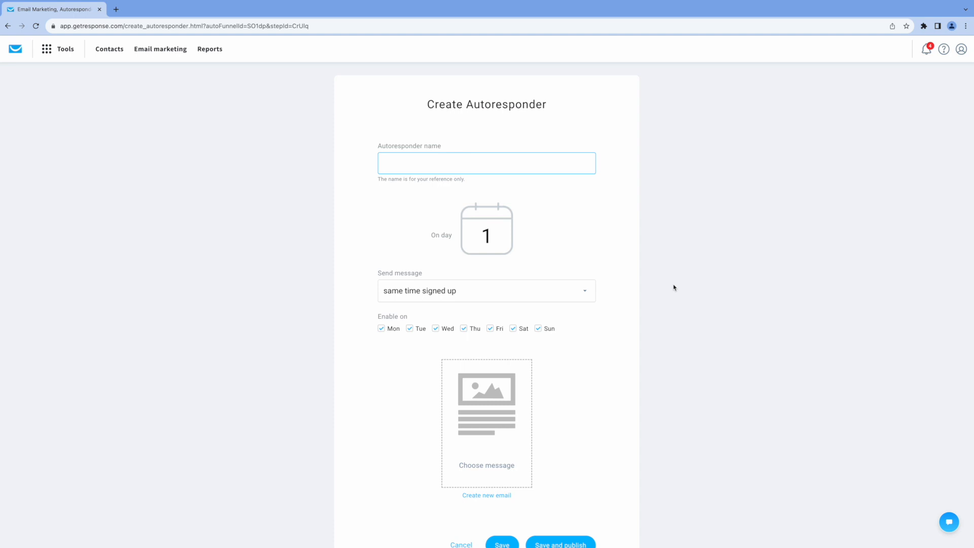
{"action": "type", "text": "Sales Funnel Ema"}
{"action": "scroll", "coordinate": [677, 319], "scroll_direction": "down", "scroll_amount": 1}
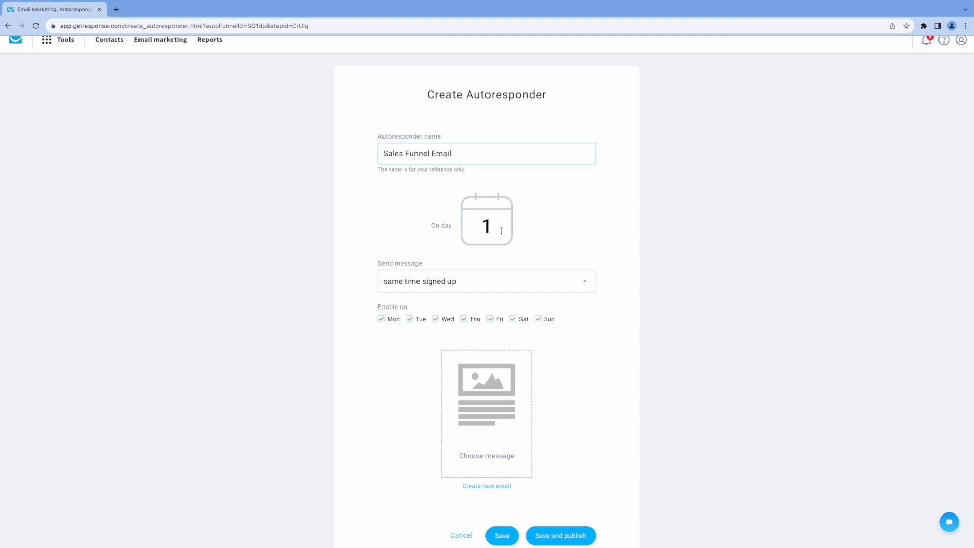
{"action": "scroll", "coordinate": [485, 417], "scroll_direction": "down", "scroll_amount": 2}
Create a new email with a message name and subject 'Here's Your Free eBook!'
{"action": "left_click", "coordinate": [485, 417]}
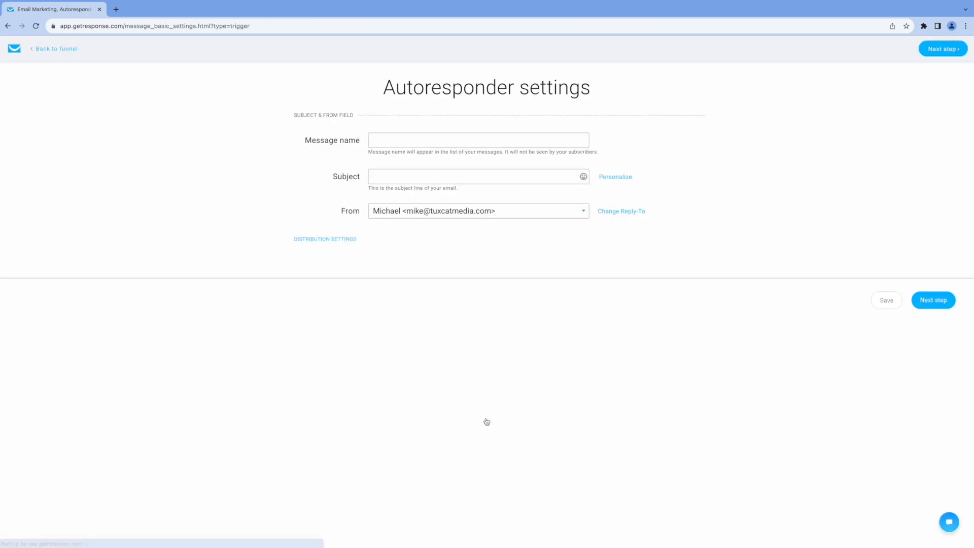
{"action": "left_click", "coordinate": [392, 144]}
{"action": "type", "text": "Sales Funnel Email"}
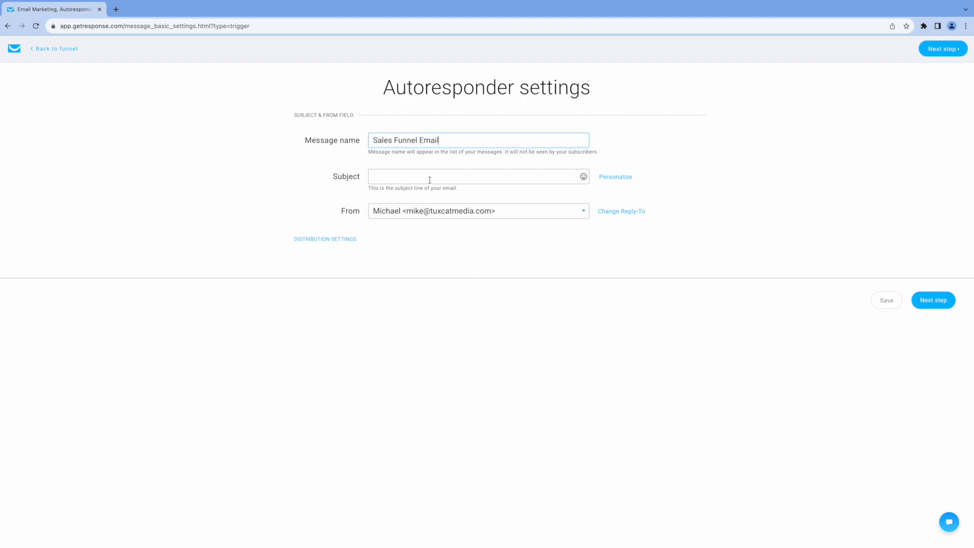
{"action": "left_click", "coordinate": [429, 180]}
{"action": "type", "text": "Here"}
{"action": "type", "text": "!"}
{"action": "left_click", "coordinate": [933, 300]}
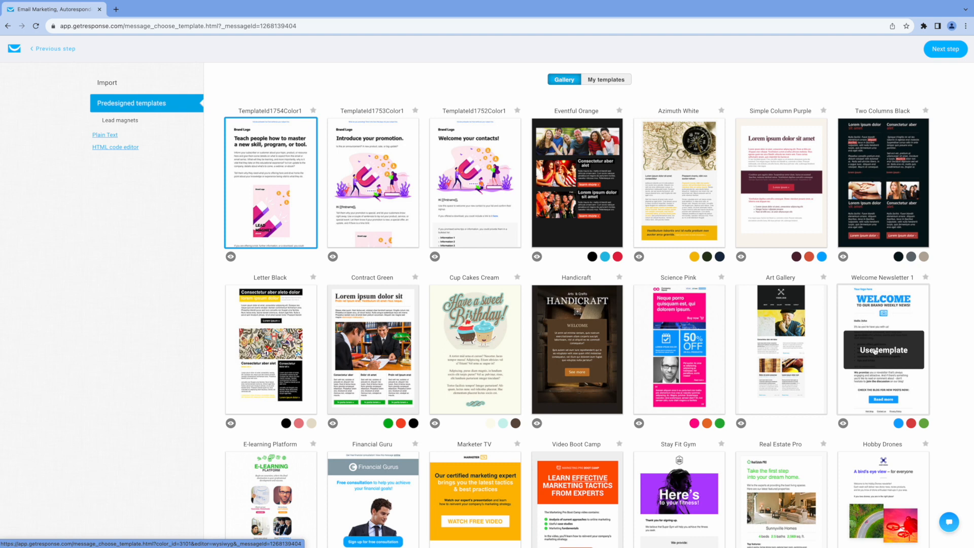
Apply the Welcome Newsletter 1 template to the Sales Funnel Email, then save and publish it
{"action": "left_click", "coordinate": [875, 351]}
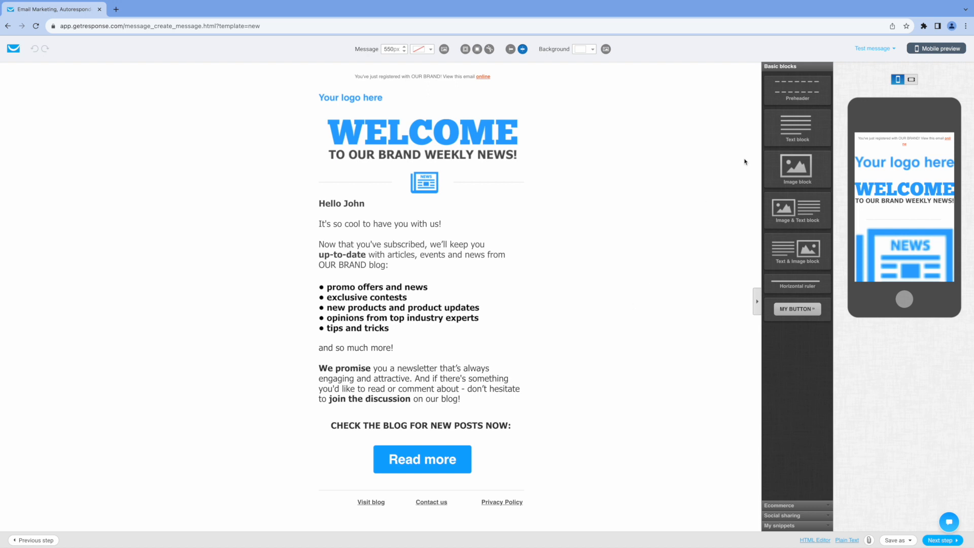
{"action": "left_click", "coordinate": [954, 538]}
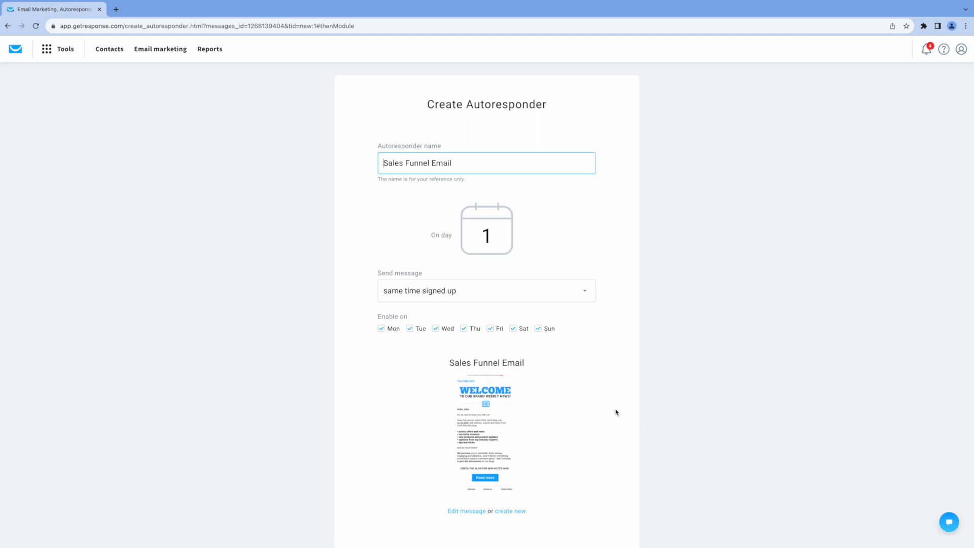
{"action": "scroll", "coordinate": [616, 411], "scroll_direction": "down", "scroll_amount": 2}
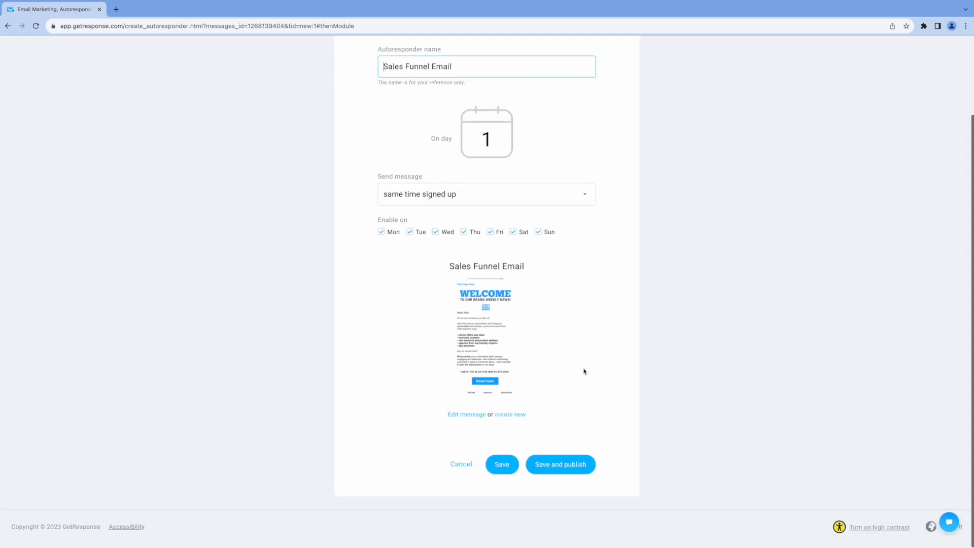
{"action": "left_click", "coordinate": [568, 474]}
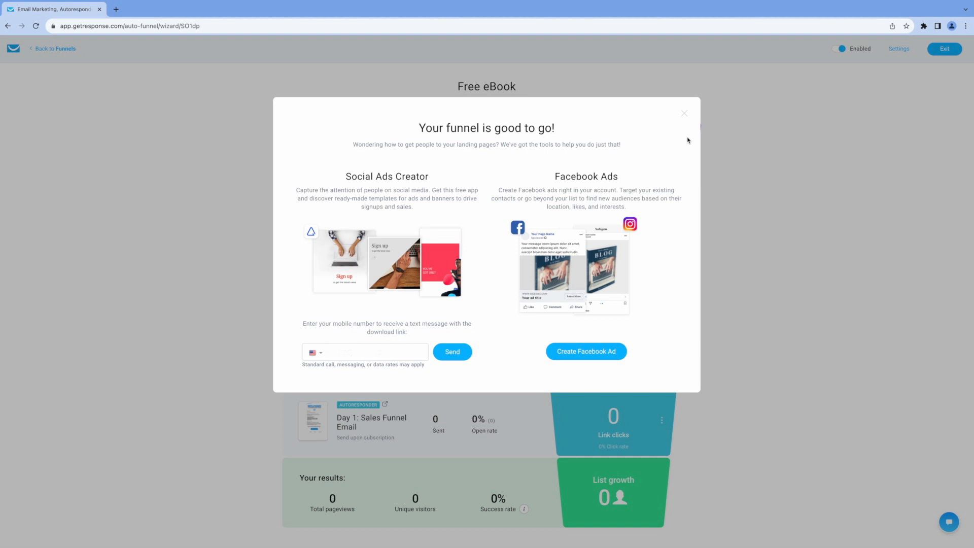
Dismiss the funnel-ready message and go to Website Builder from the Tools menu
{"action": "left_click", "coordinate": [684, 113]}
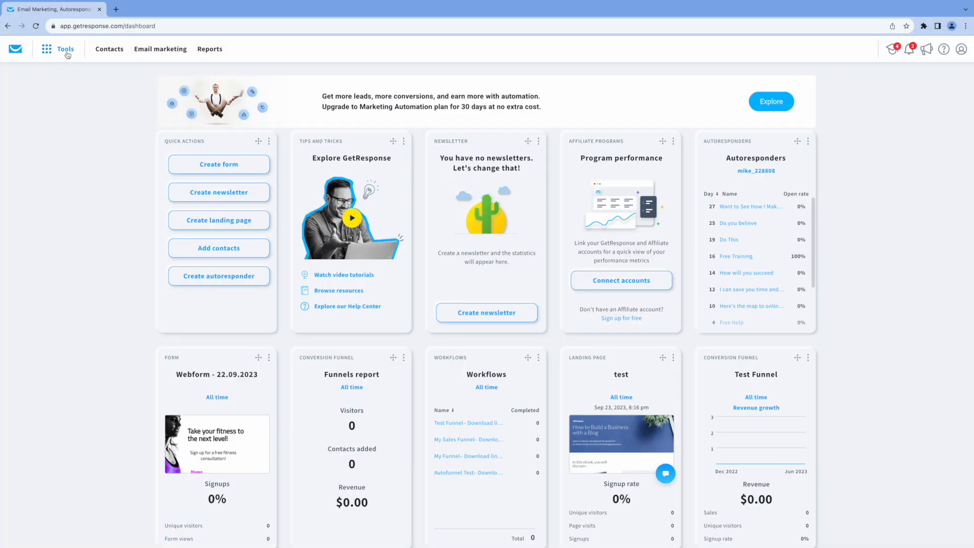
{"action": "left_click", "coordinate": [66, 49]}
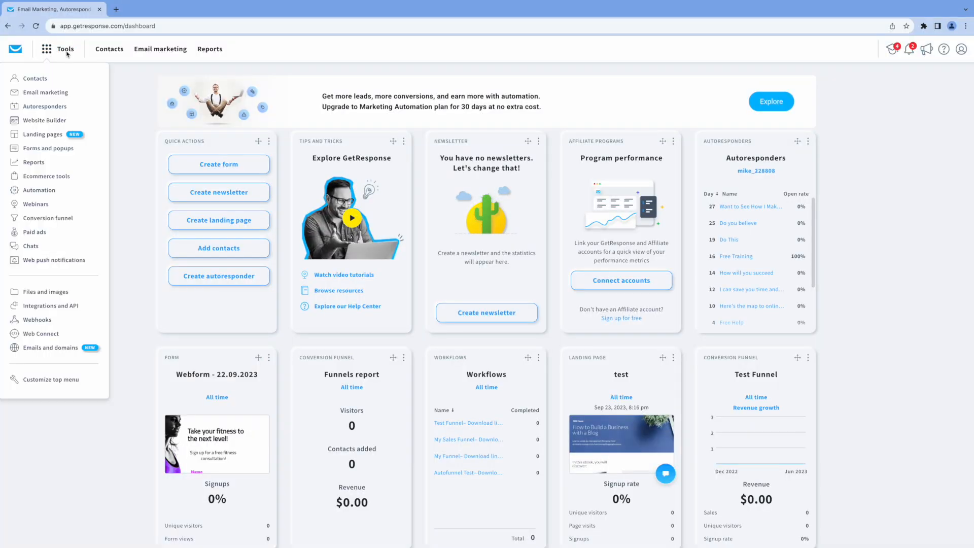
{"action": "left_click", "coordinate": [49, 123]}
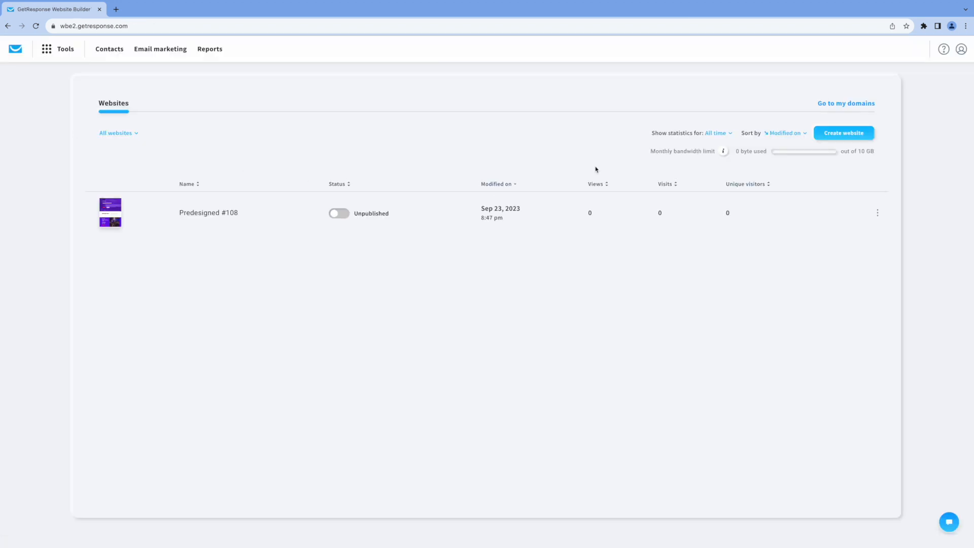
Create a new website from the ready-made Predesigned #108 conference template
{"action": "left_click", "coordinate": [829, 133]}
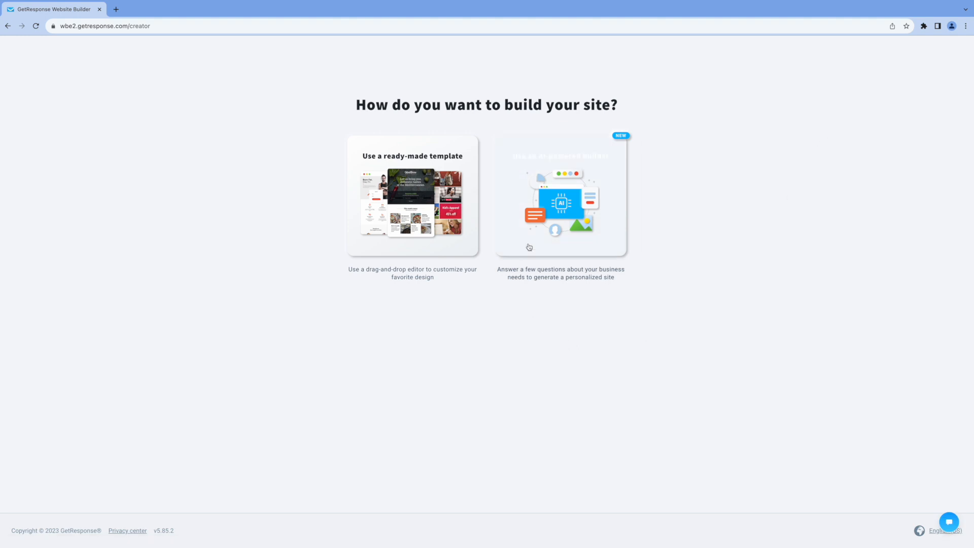
{"action": "left_click", "coordinate": [414, 195]}
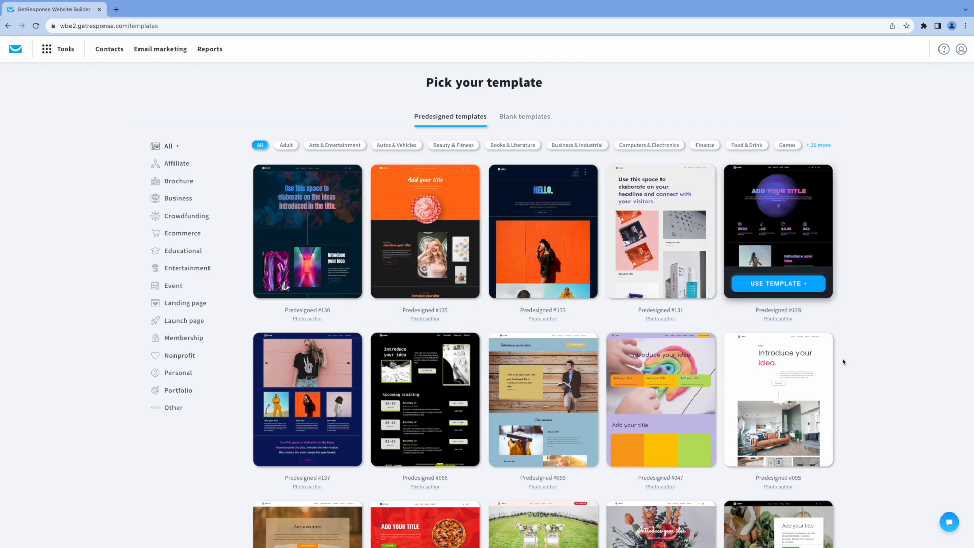
{"action": "scroll", "coordinate": [850, 377], "scroll_direction": "down", "scroll_amount": 7}
{"action": "scroll", "coordinate": [854, 378], "scroll_direction": "up", "scroll_amount": 7}
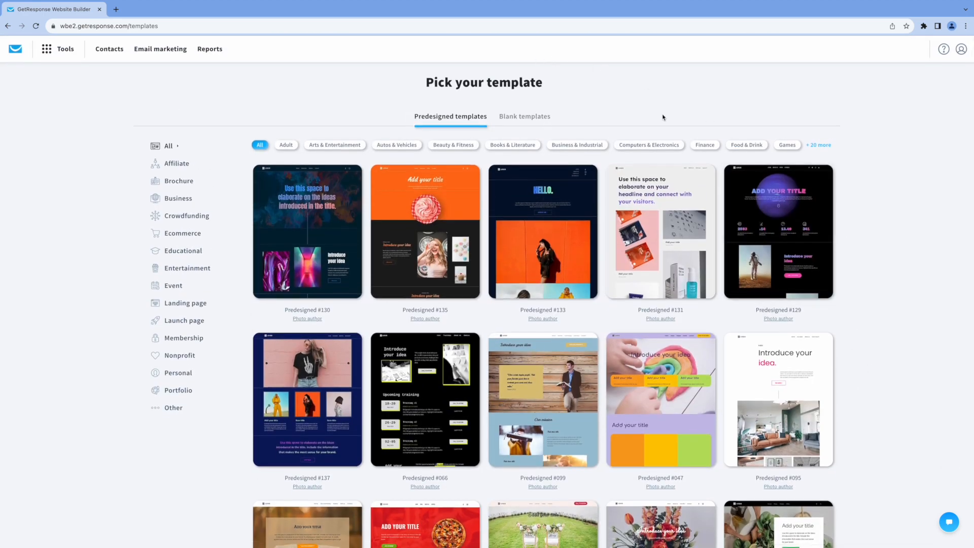
{"action": "scroll", "coordinate": [879, 264], "scroll_direction": "down", "scroll_amount": 15}
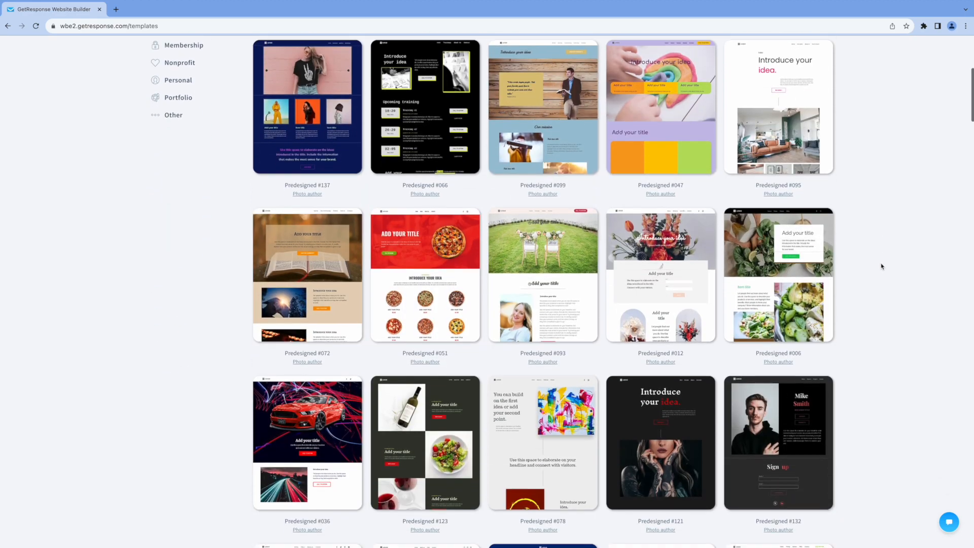
{"action": "scroll", "coordinate": [881, 270], "scroll_direction": "down", "scroll_amount": 10}
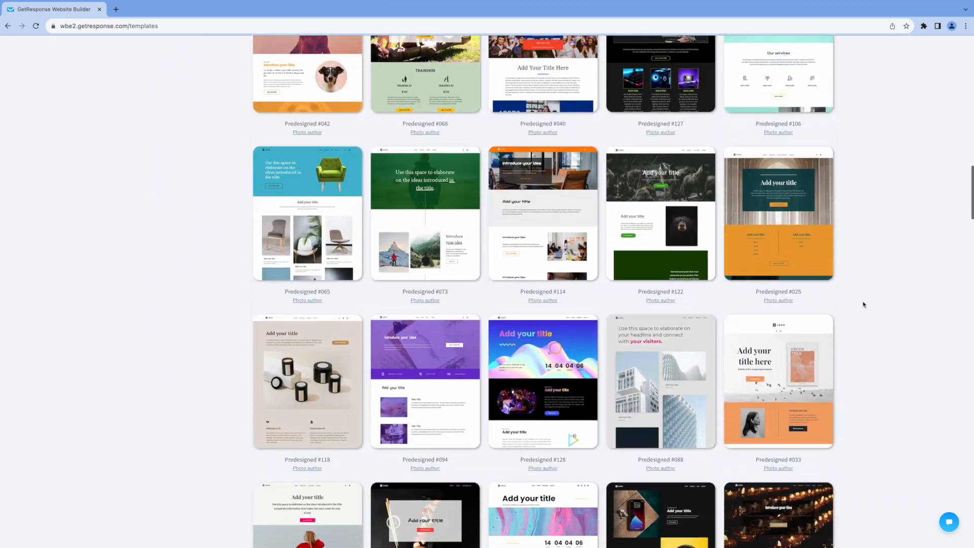
{"action": "scroll", "coordinate": [886, 311], "scroll_direction": "down", "scroll_amount": 10}
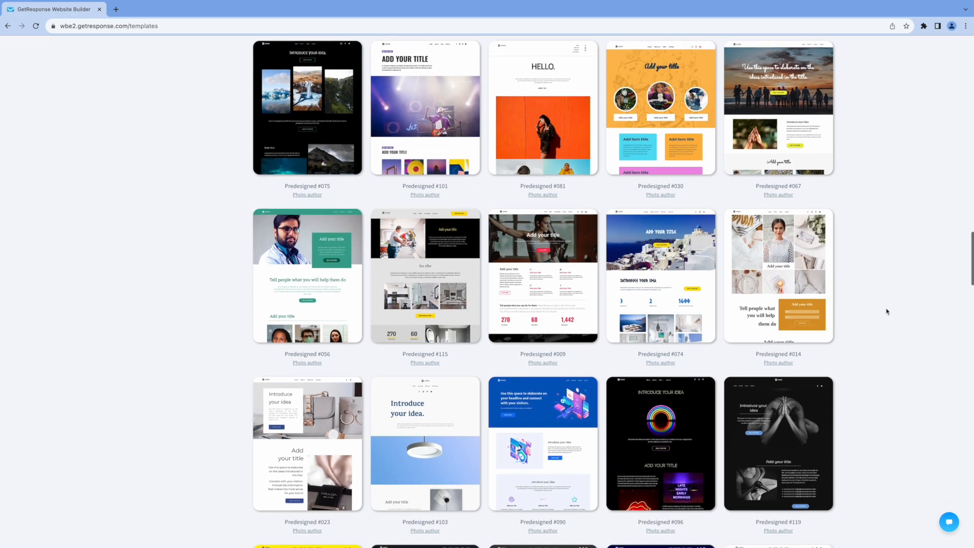
{"action": "scroll", "coordinate": [887, 311], "scroll_direction": "down", "scroll_amount": 4}
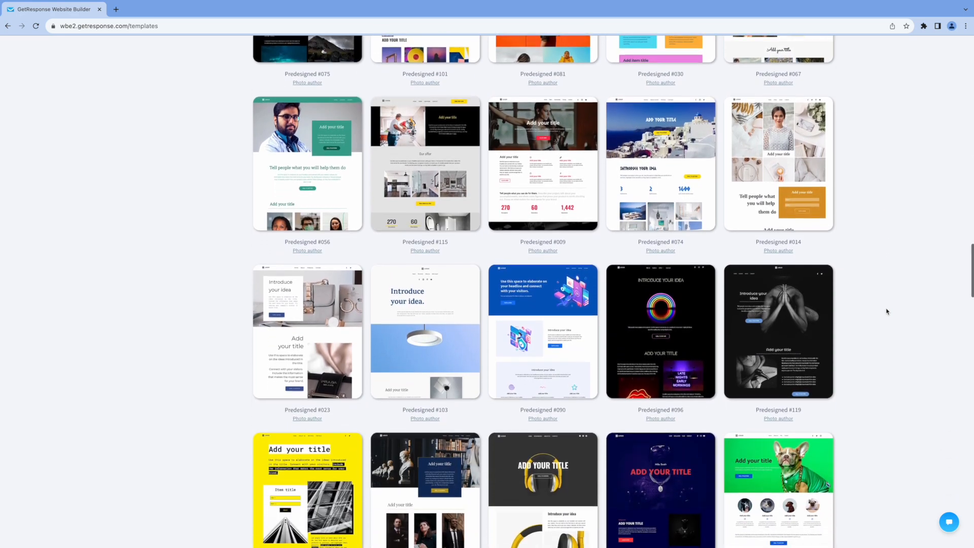
{"action": "scroll", "coordinate": [886, 311], "scroll_direction": "down", "scroll_amount": 8}
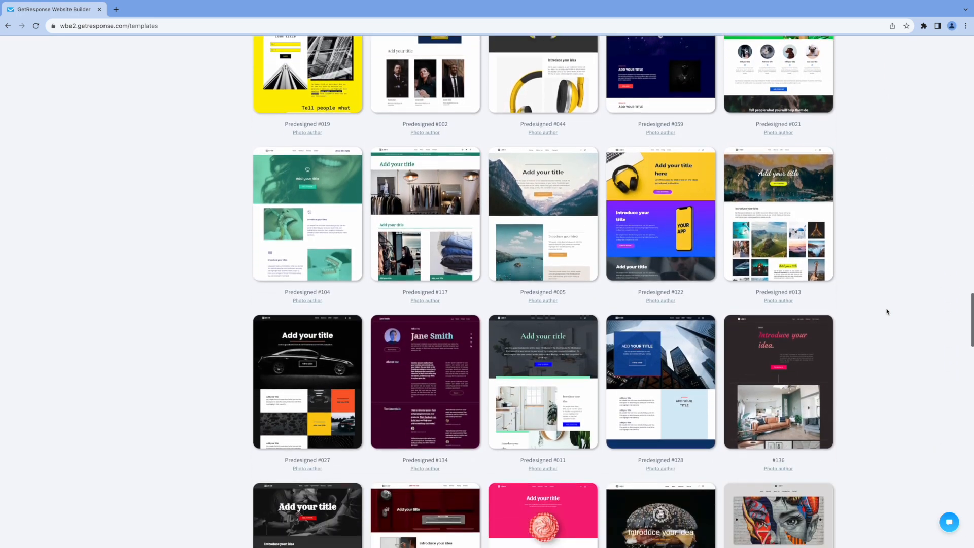
{"action": "scroll", "coordinate": [886, 311], "scroll_direction": "down", "scroll_amount": 6}
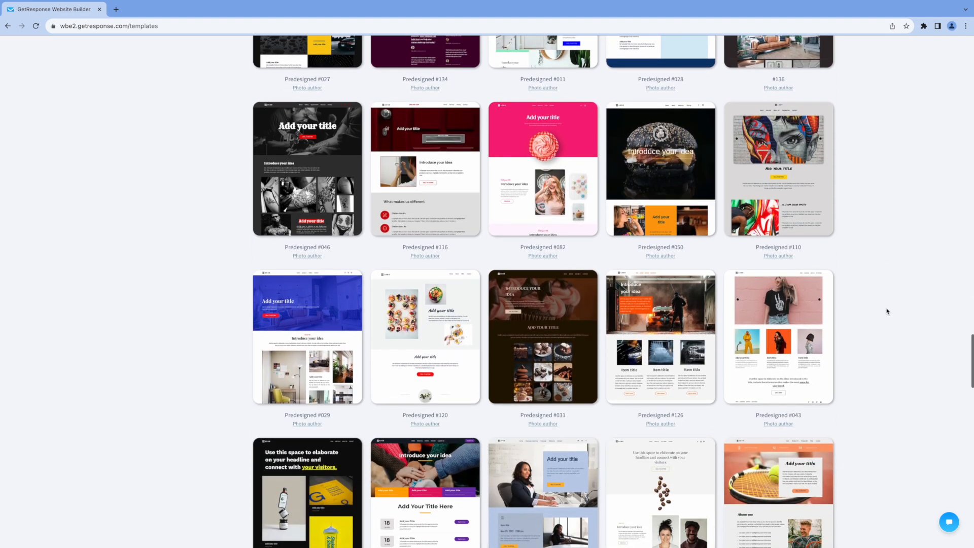
{"action": "scroll", "coordinate": [887, 311], "scroll_direction": "down", "scroll_amount": 8}
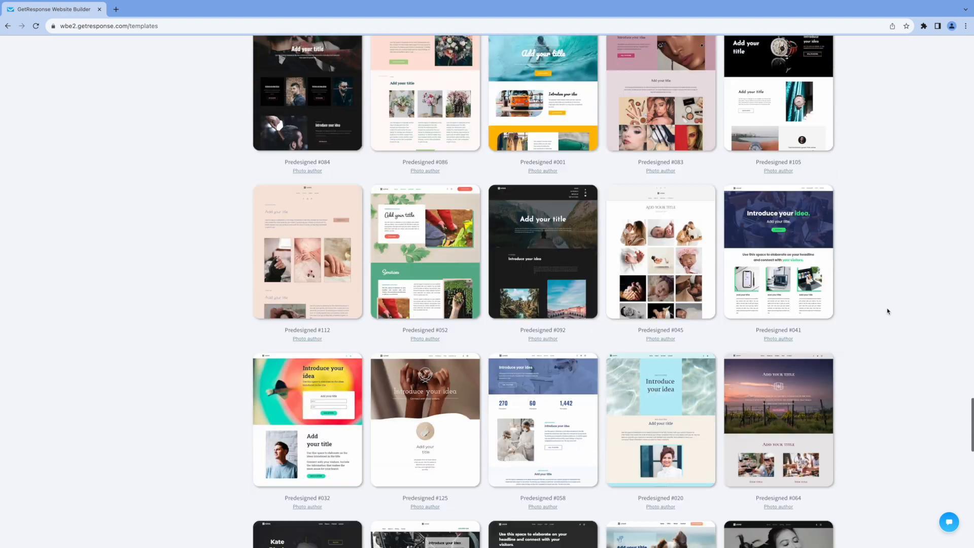
{"action": "scroll", "coordinate": [888, 311], "scroll_direction": "down", "scroll_amount": 8}
{"action": "mouse_move", "coordinate": [817, 213]}
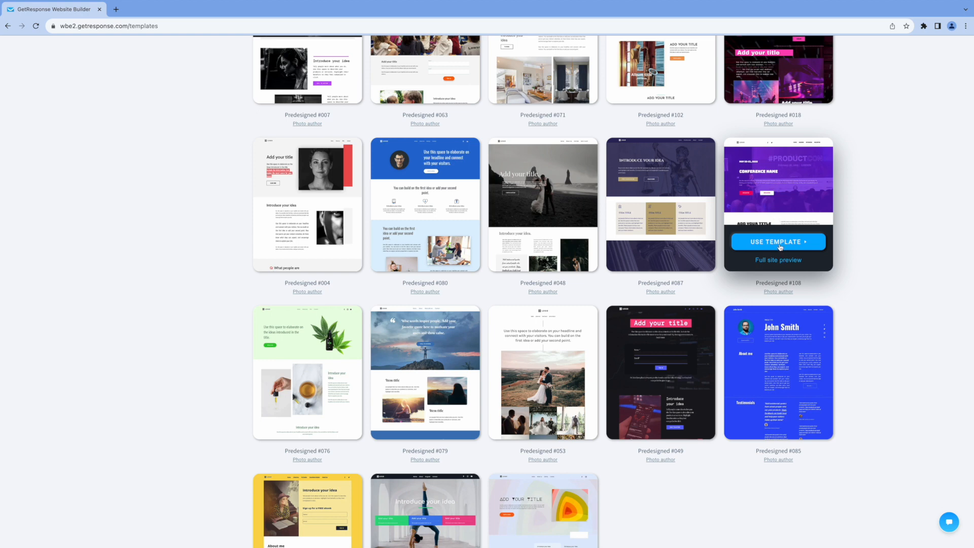
{"action": "left_click", "coordinate": [780, 246]}
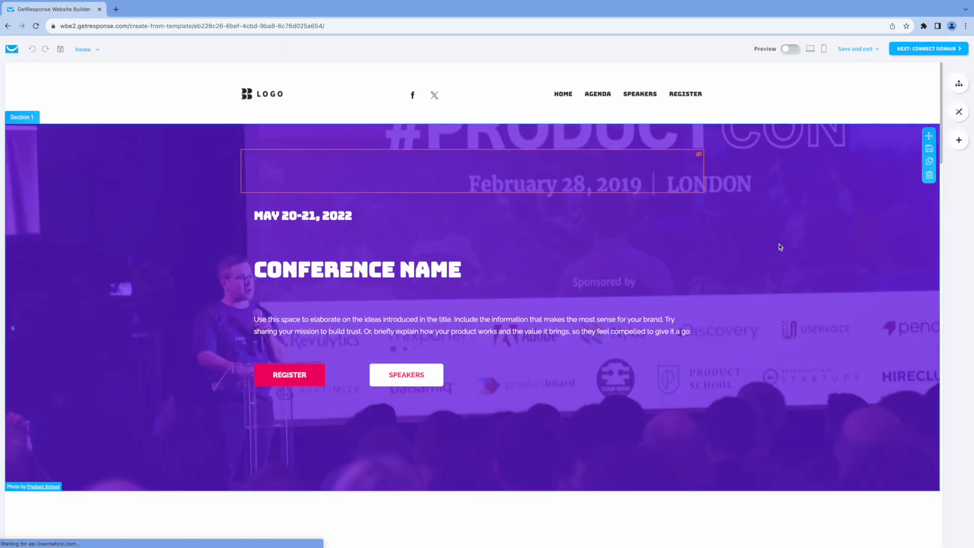
Change the hero date year to 2024 and the heading to COACHING CONFERENCE
{"action": "left_click", "coordinate": [354, 217]}
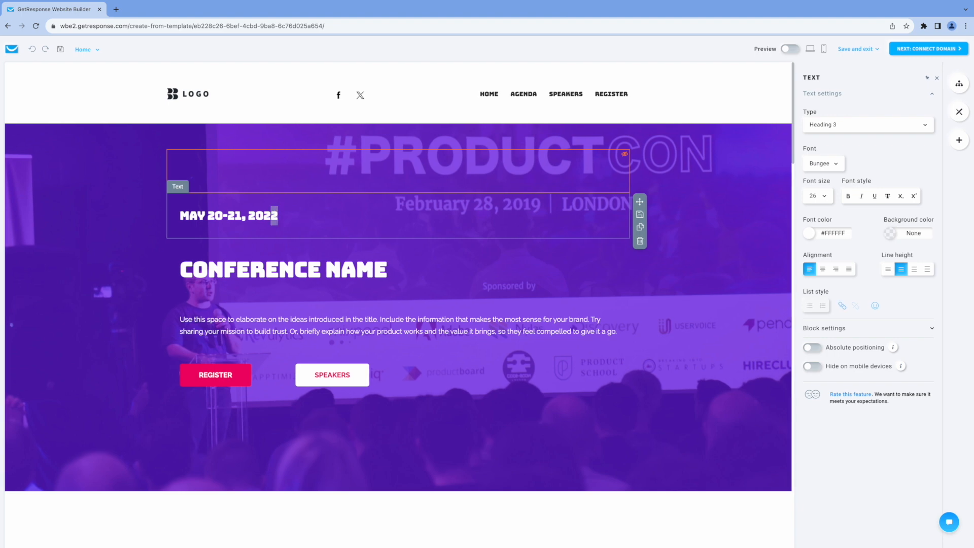
{"action": "type", "text": "4"}
{"action": "left_click", "coordinate": [182, 269]}
{"action": "type", "text": "COACH"}
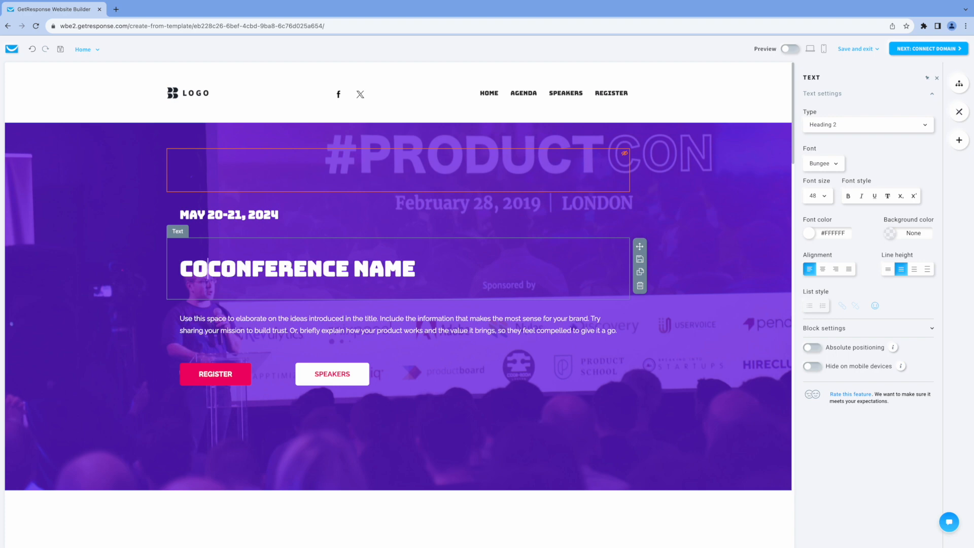
{"action": "type", "text": "ING"}
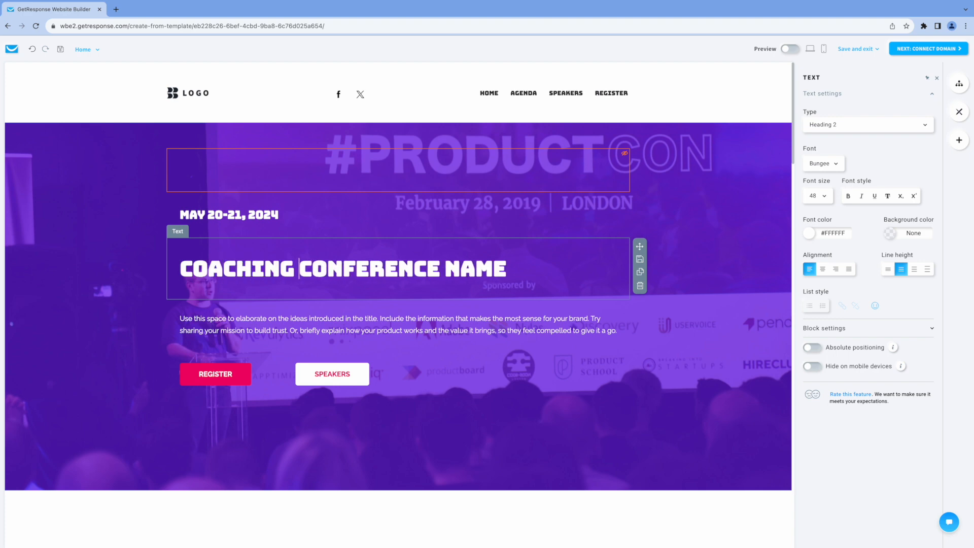
{"action": "double_click", "coordinate": [475, 258]}
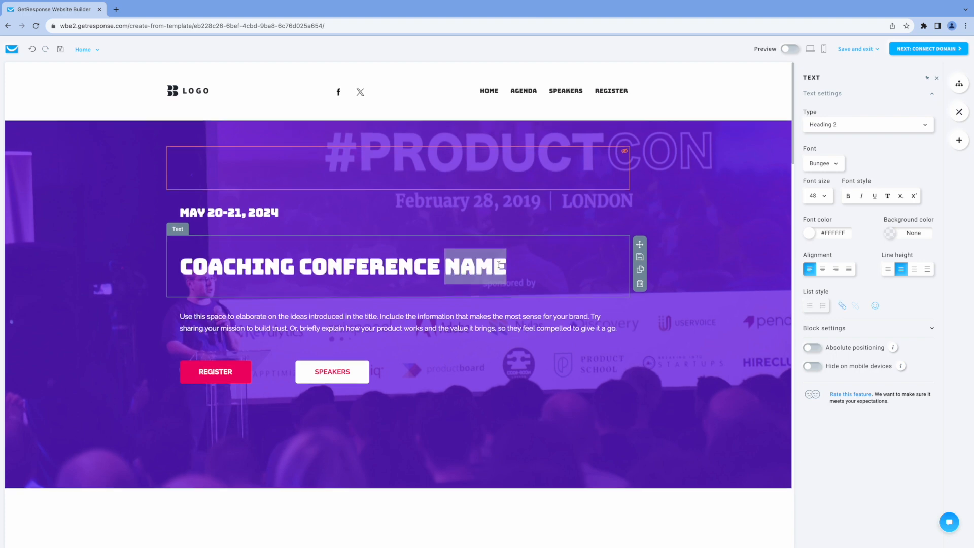
{"action": "key", "text": "BackSpace"}
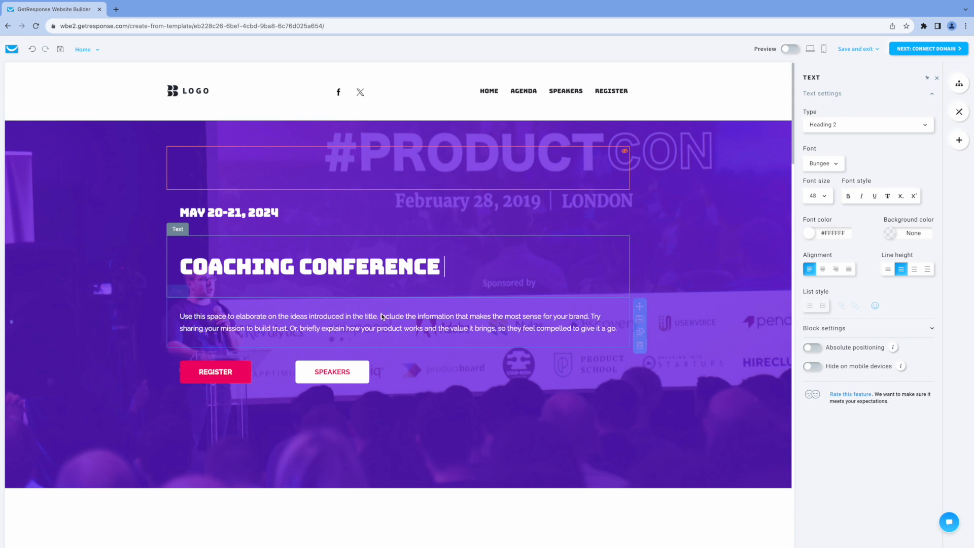
{"action": "left_click_drag", "start_coordinate": [180, 316], "coordinate": [614, 328]}
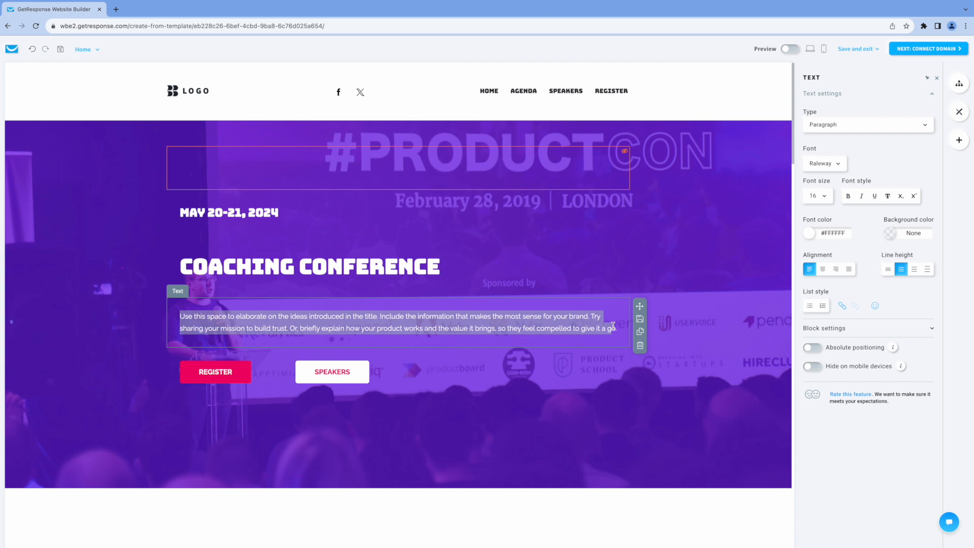
Replace the hero background with the coaching image from My files
{"action": "left_click", "coordinate": [696, 248]}
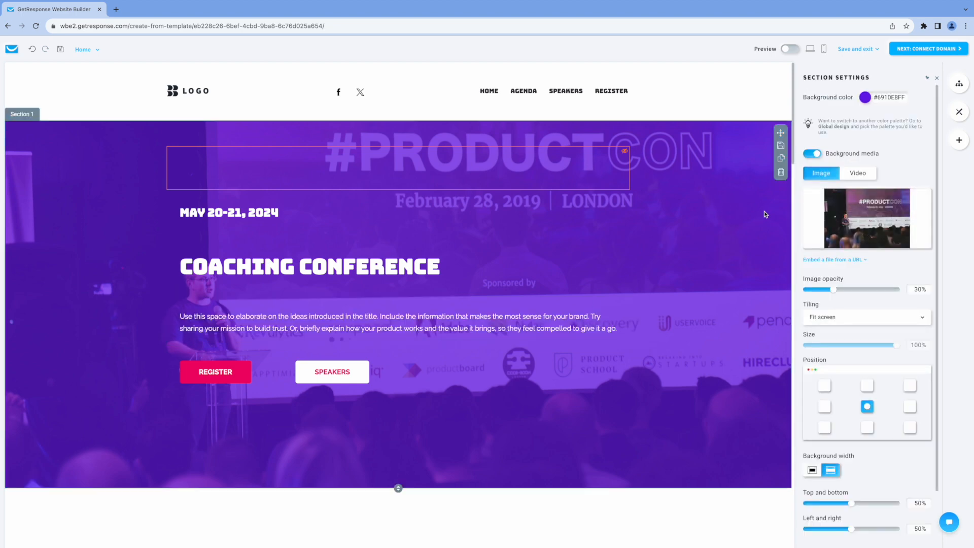
{"action": "mouse_move", "coordinate": [870, 219]}
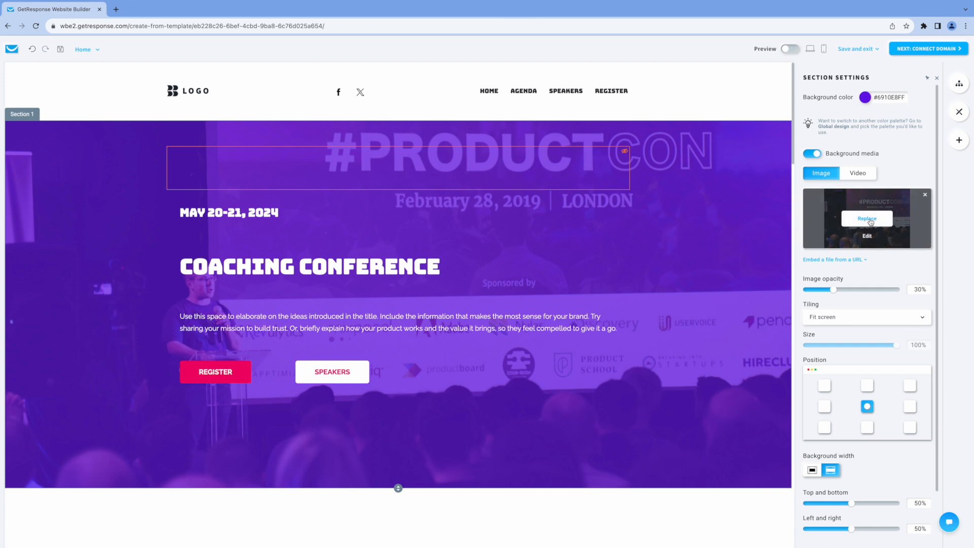
{"action": "left_click", "coordinate": [870, 222]}
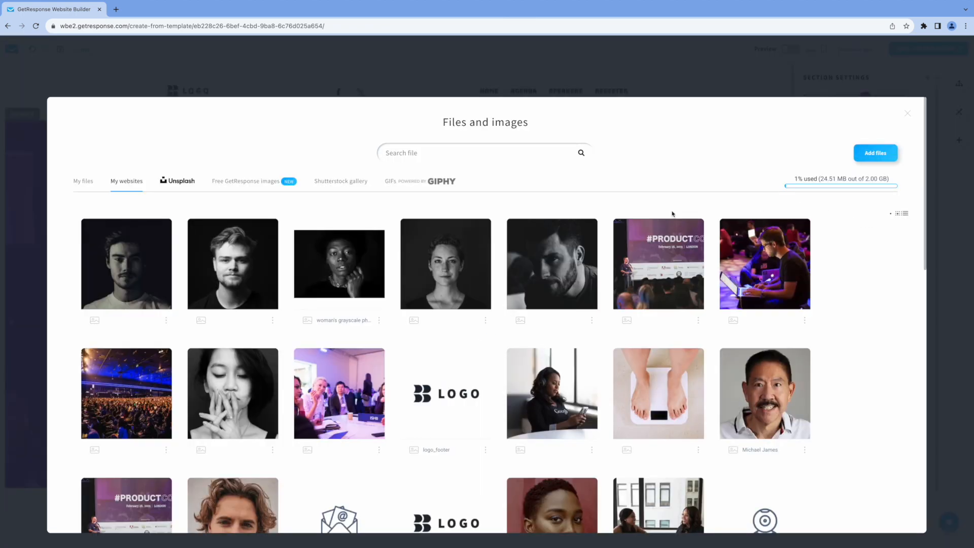
{"action": "scroll", "coordinate": [426, 238], "scroll_direction": "down", "scroll_amount": 5}
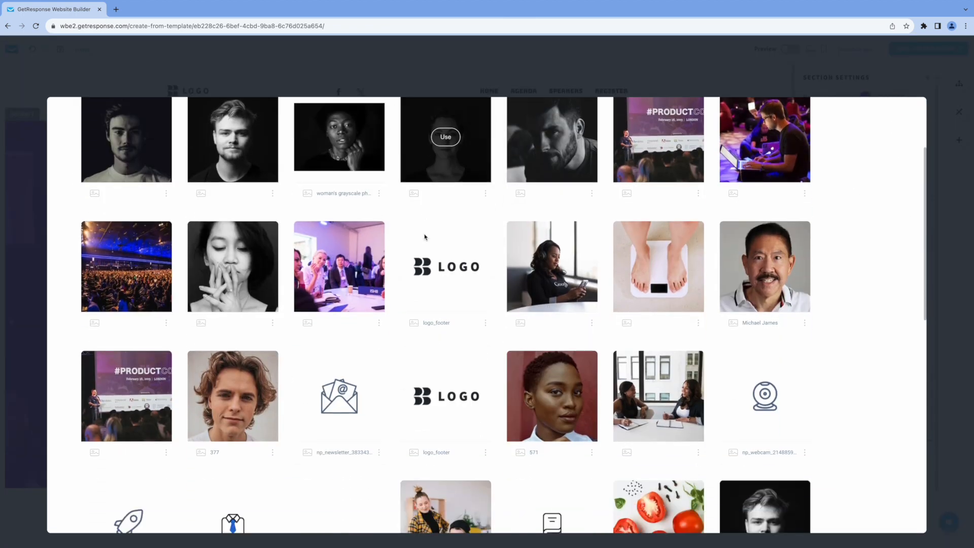
{"action": "scroll", "coordinate": [437, 243], "scroll_direction": "down", "scroll_amount": 7}
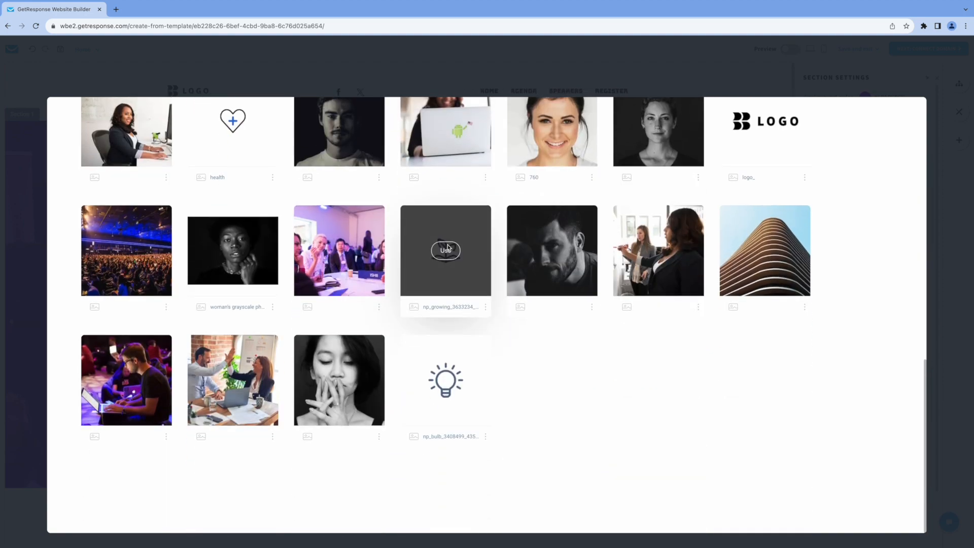
{"action": "scroll", "coordinate": [449, 249], "scroll_direction": "up", "scroll_amount": 12}
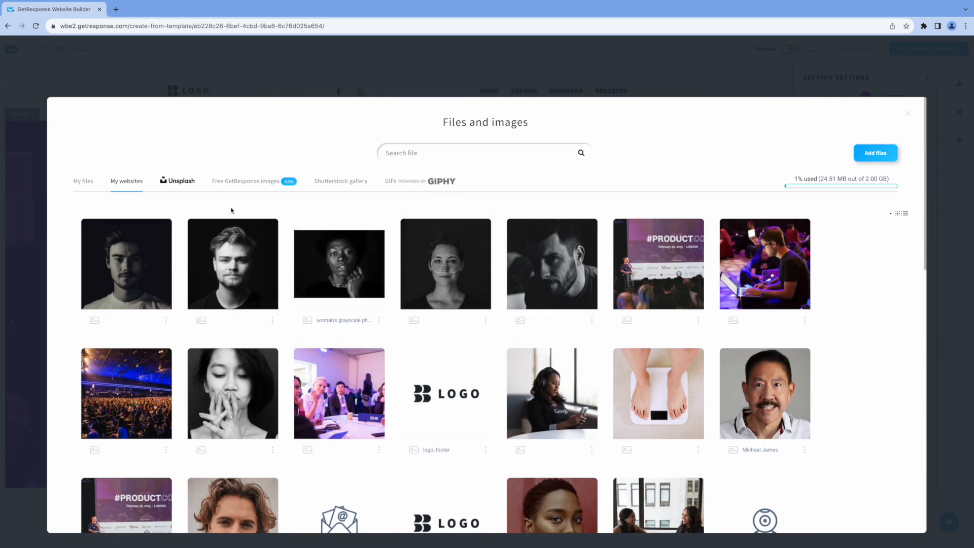
{"action": "left_click", "coordinate": [83, 182]}
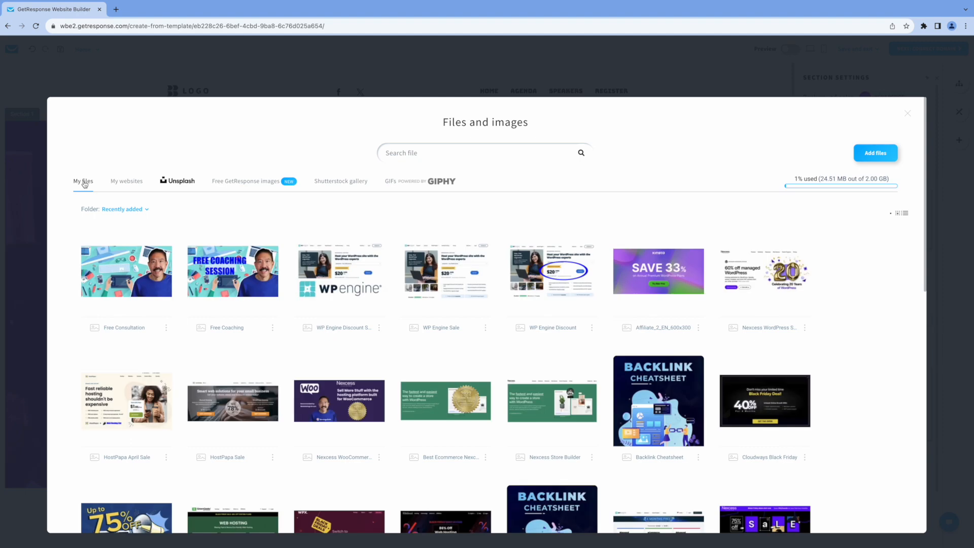
{"action": "left_click", "coordinate": [130, 273]}
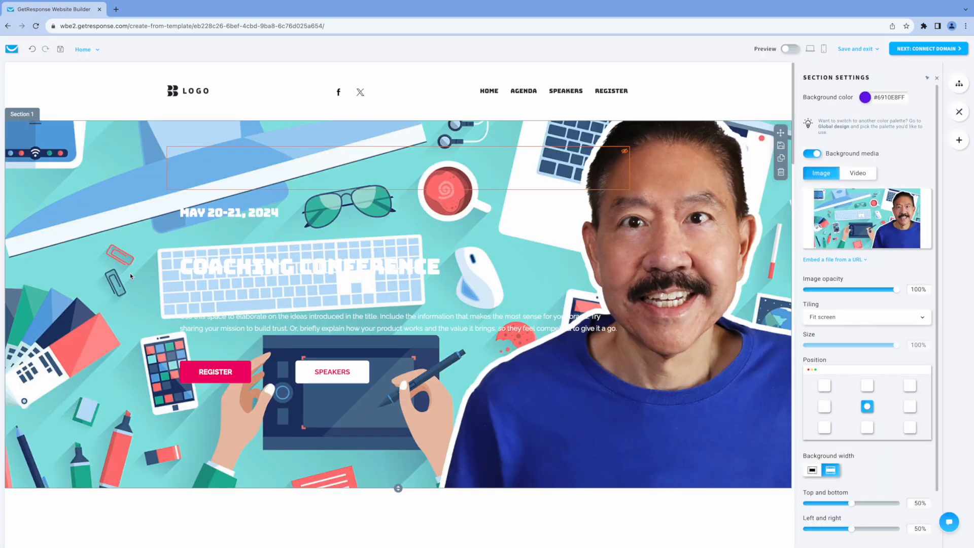
Set the background image opacity to 55% so the purple color shows through
{"action": "left_click_drag", "start_coordinate": [896, 289], "coordinate": [849, 291]}
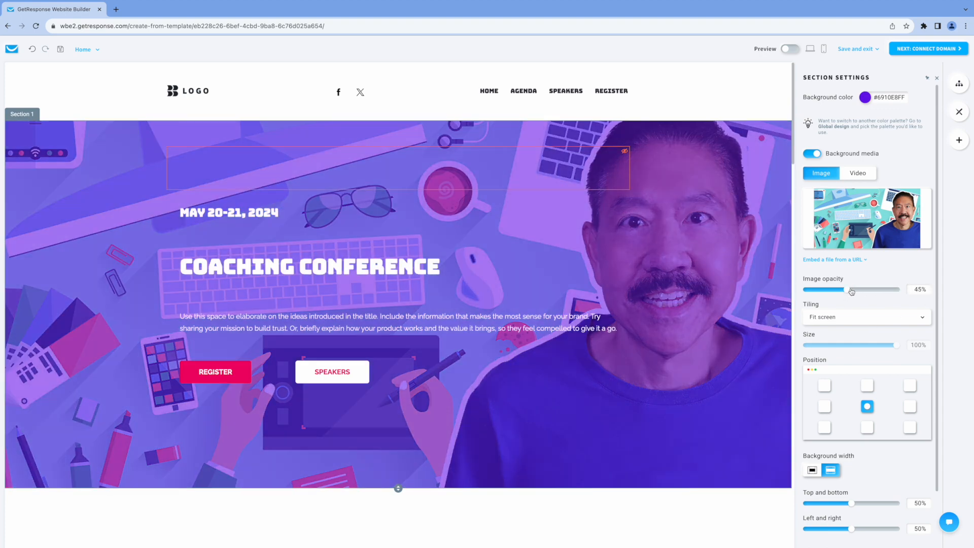
{"action": "left_click_drag", "start_coordinate": [847, 292], "coordinate": [896, 290]}
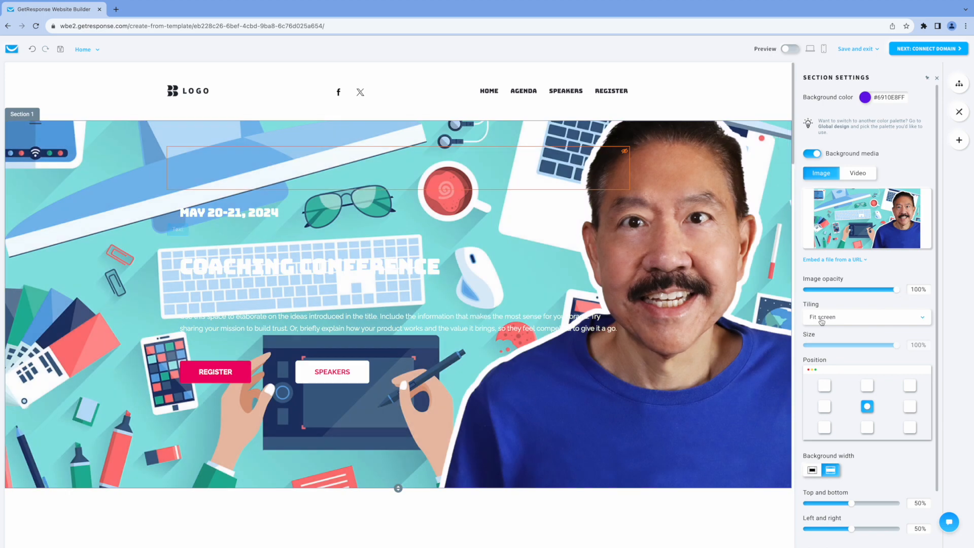
{"action": "left_click_drag", "start_coordinate": [896, 293], "coordinate": [857, 292]}
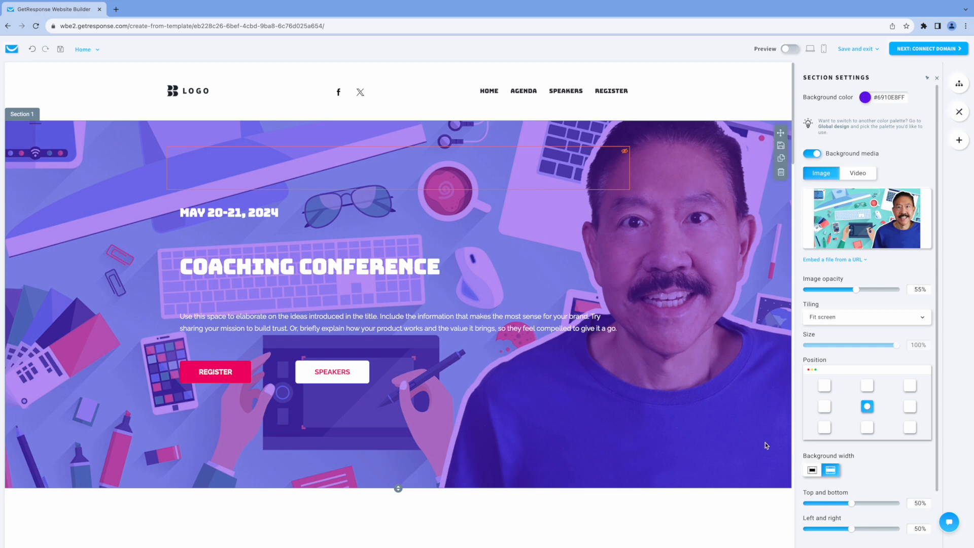
{"action": "scroll", "coordinate": [736, 445], "scroll_direction": "down", "scroll_amount": 7}
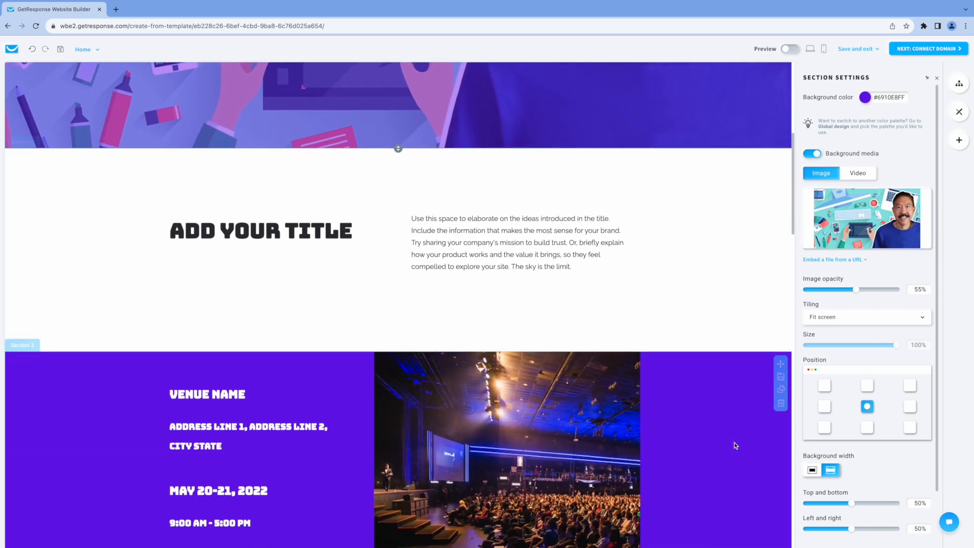
{"action": "left_click", "coordinate": [442, 160]}
{"action": "left_click", "coordinate": [269, 141]}
{"action": "left_click_drag", "start_coordinate": [185, 136], "coordinate": [251, 135]}
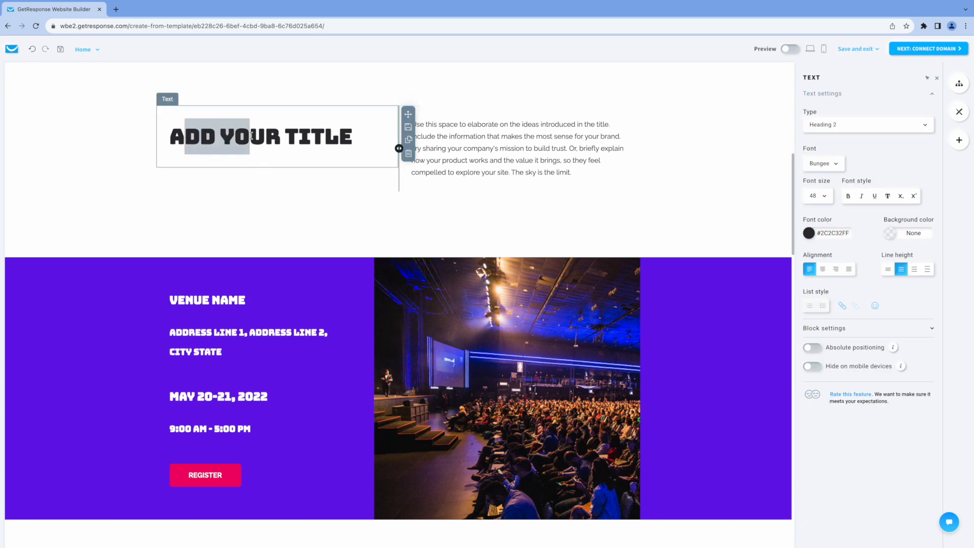
{"action": "left_click", "coordinate": [420, 124]}
{"action": "left_click_drag", "start_coordinate": [420, 125], "coordinate": [497, 148]}
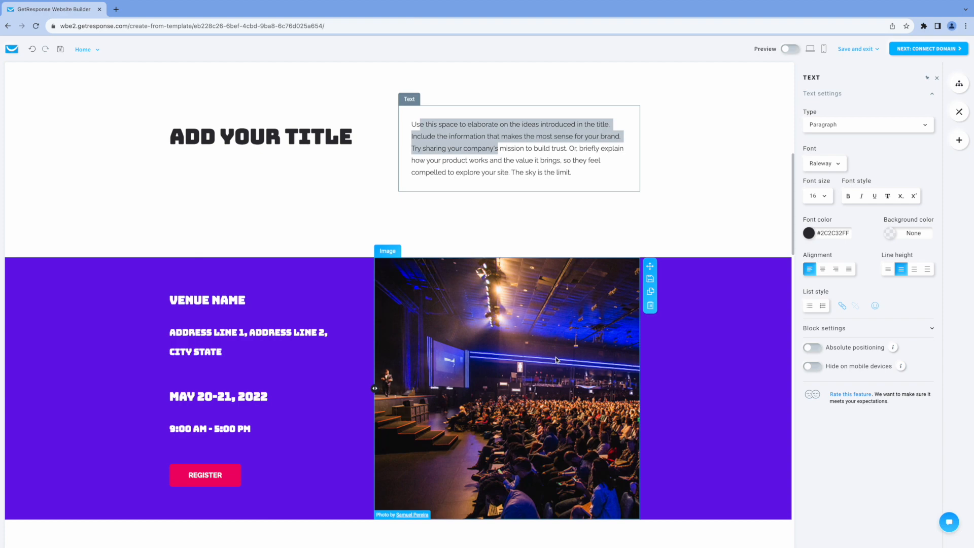
{"action": "scroll", "coordinate": [557, 360], "scroll_direction": "down", "scroll_amount": 7}
{"action": "scroll", "coordinate": [560, 330], "scroll_direction": "up", "scroll_amount": 6}
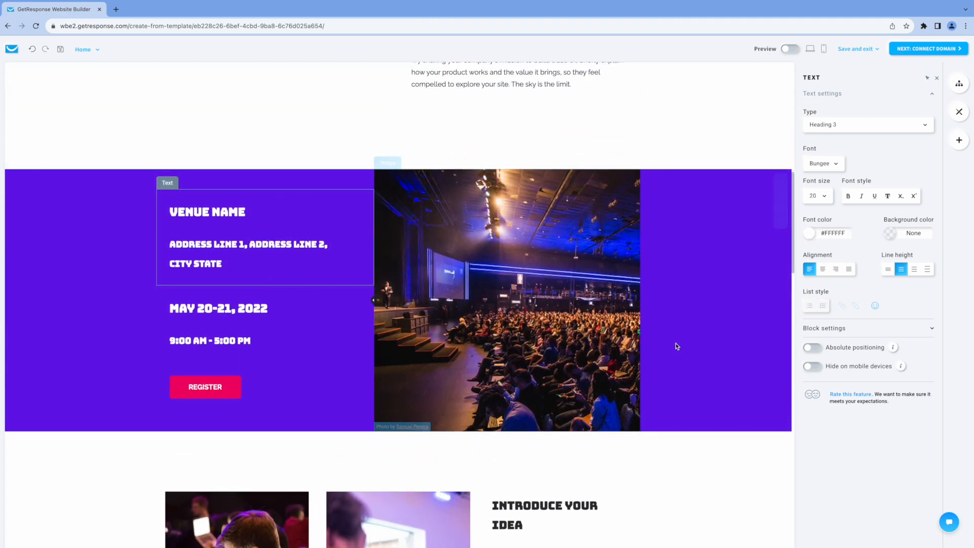
{"action": "scroll", "coordinate": [682, 345], "scroll_direction": "down", "scroll_amount": 5}
{"action": "scroll", "coordinate": [685, 349], "scroll_direction": "down", "scroll_amount": 6}
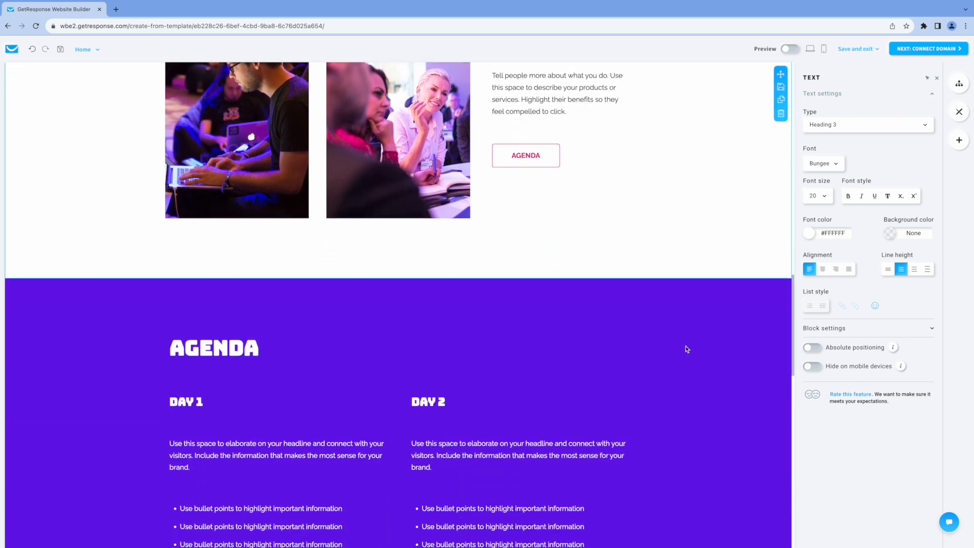
{"action": "scroll", "coordinate": [688, 349], "scroll_direction": "down", "scroll_amount": 3}
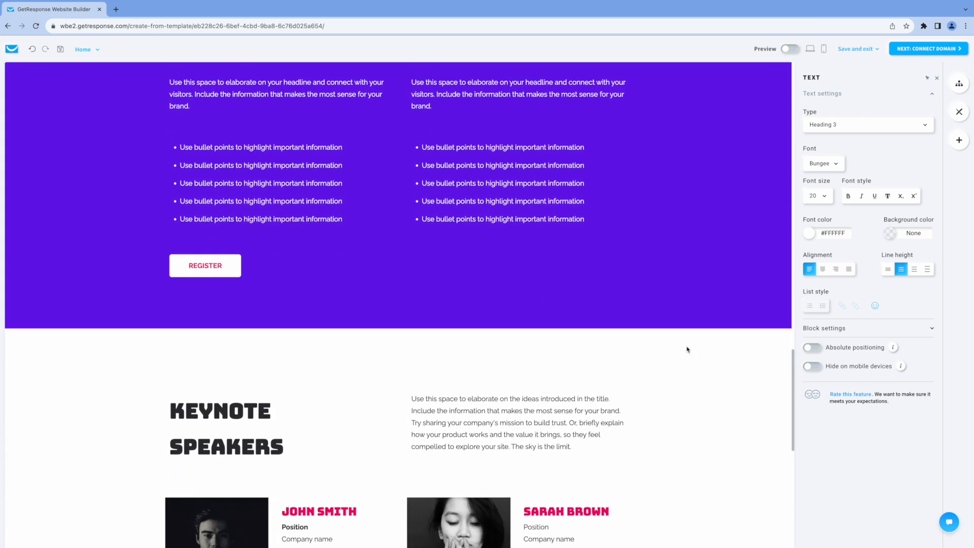
{"action": "scroll", "coordinate": [688, 349], "scroll_direction": "down", "scroll_amount": 7}
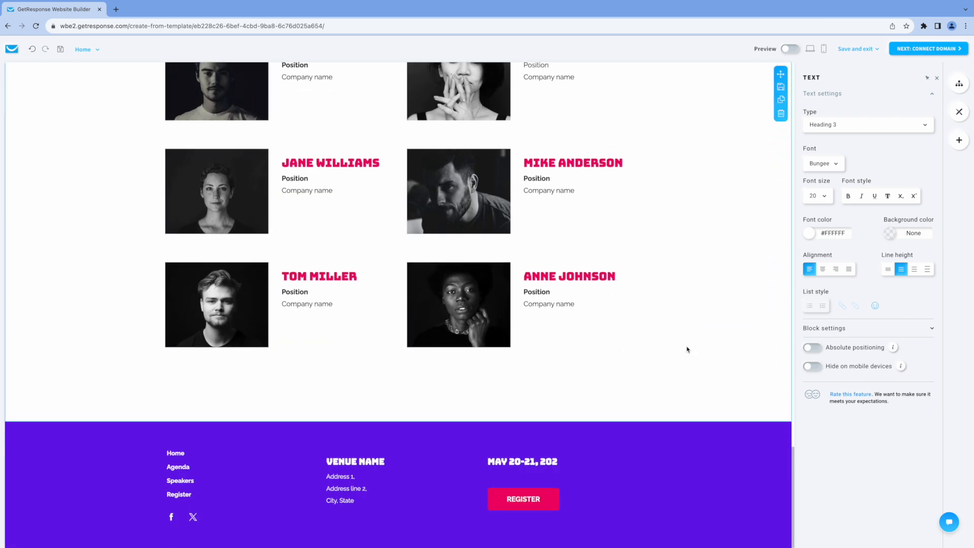
{"action": "scroll", "coordinate": [687, 349], "scroll_direction": "up", "scroll_amount": 2}
{"action": "scroll", "coordinate": [687, 349], "scroll_direction": "down", "scroll_amount": 2}
Make the footer Register button link to a landing page
{"action": "left_click", "coordinate": [531, 503]}
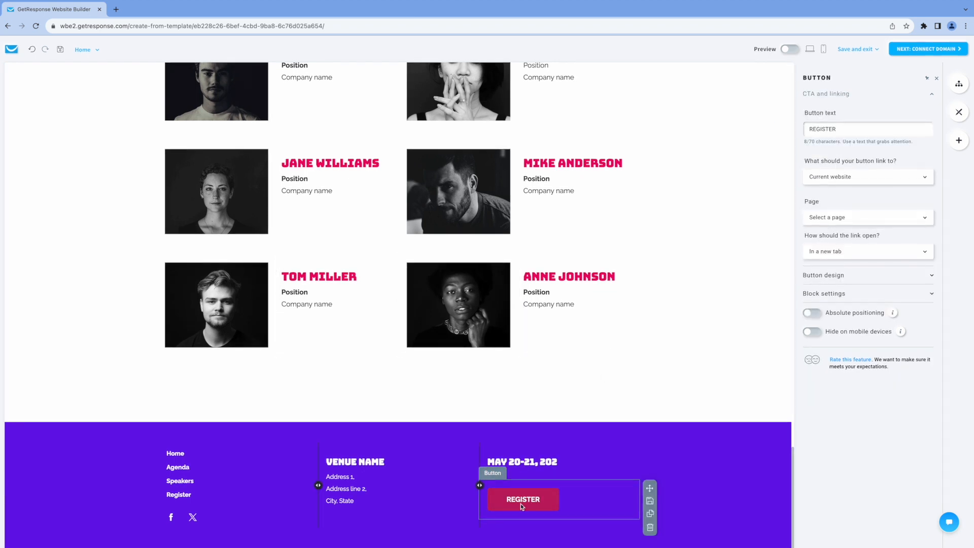
{"action": "left_click", "coordinate": [857, 179]}
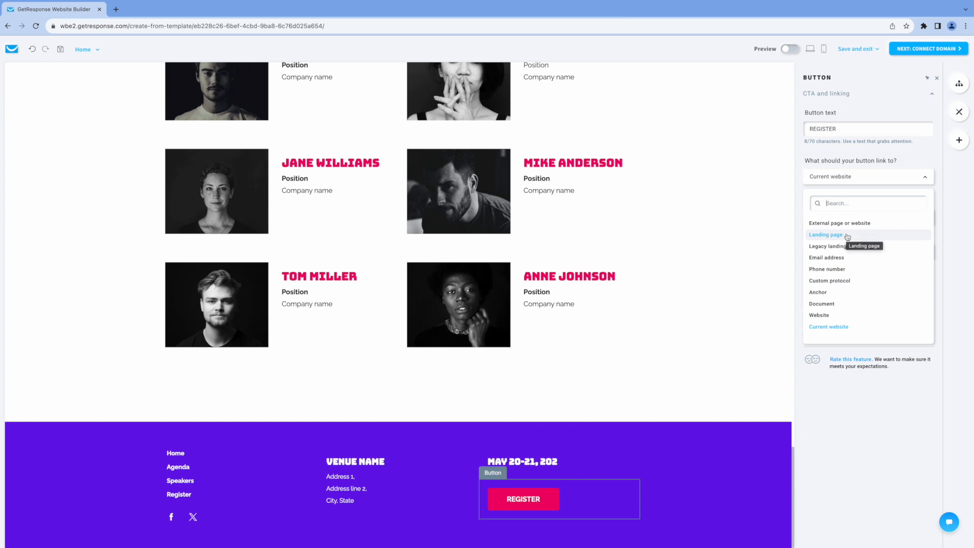
{"action": "left_click", "coordinate": [847, 236]}
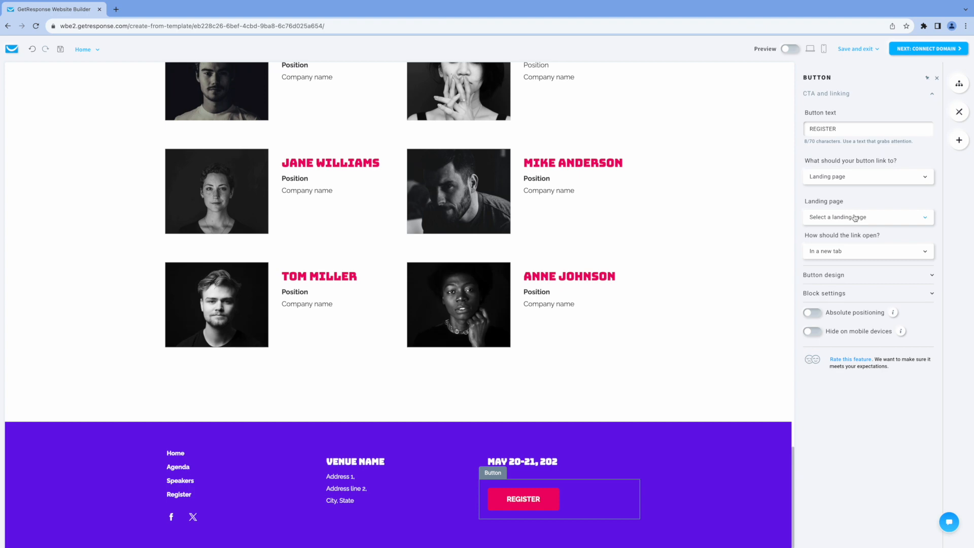
{"action": "scroll", "coordinate": [626, 337], "scroll_direction": "up", "scroll_amount": 15}
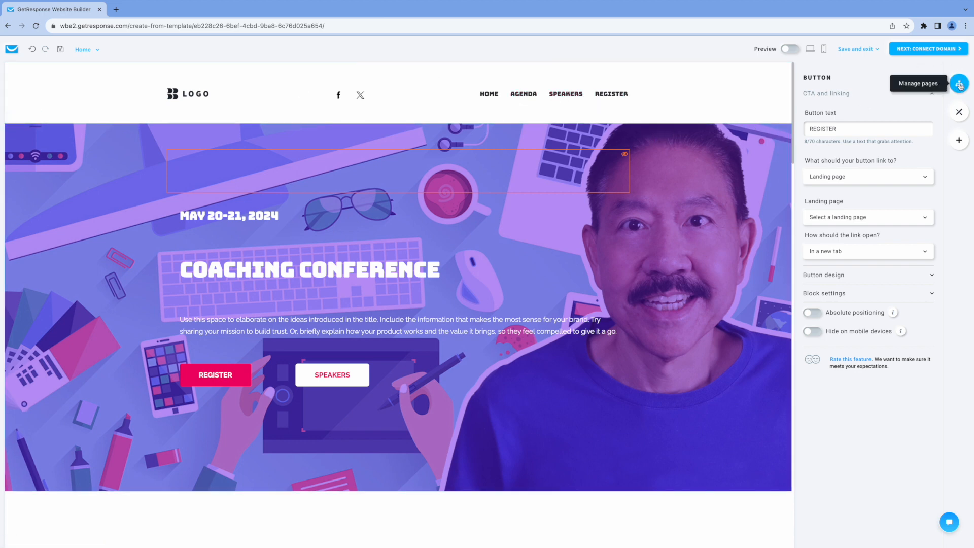
Open the Agenda page and change the Day 1 date year to 2024
{"action": "left_click", "coordinate": [959, 84]}
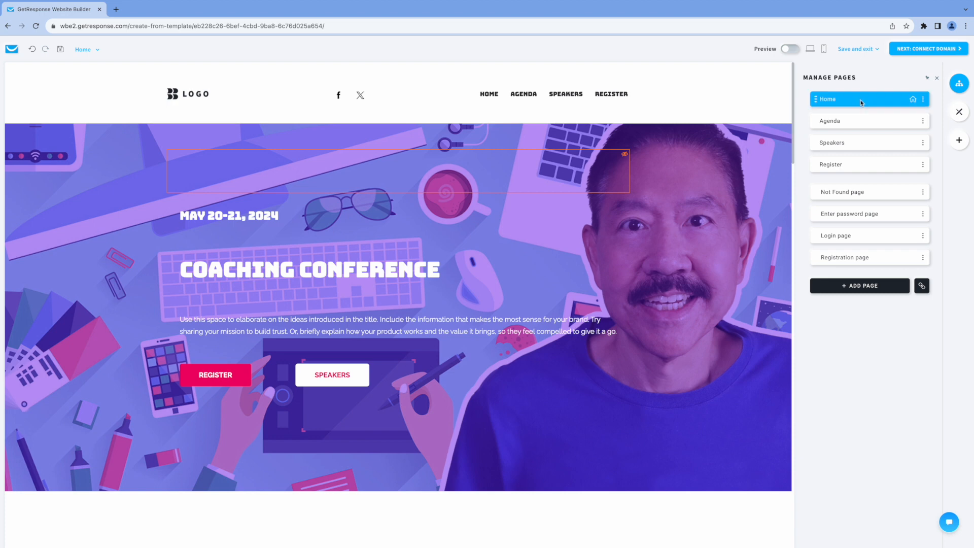
{"action": "left_click", "coordinate": [903, 121]}
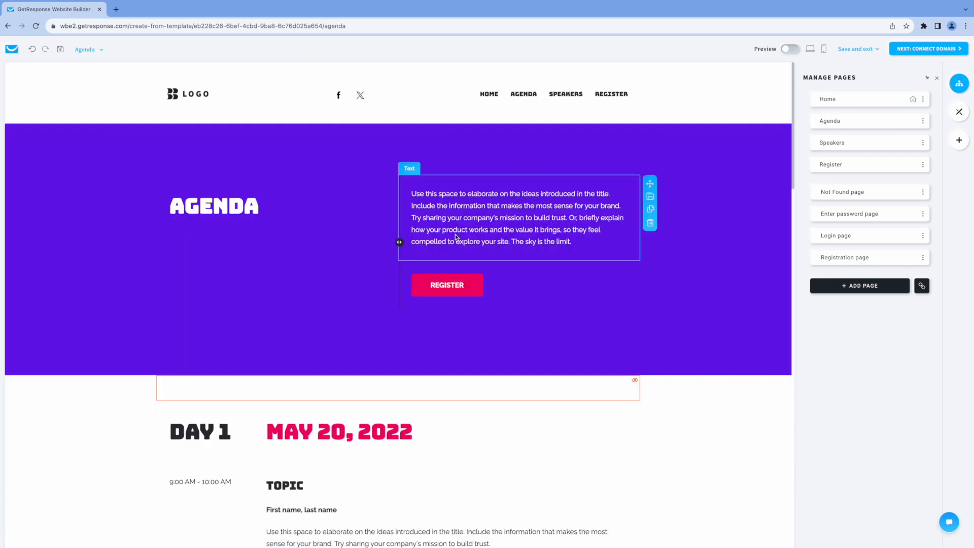
{"action": "scroll", "coordinate": [568, 283], "scroll_direction": "down", "scroll_amount": 7}
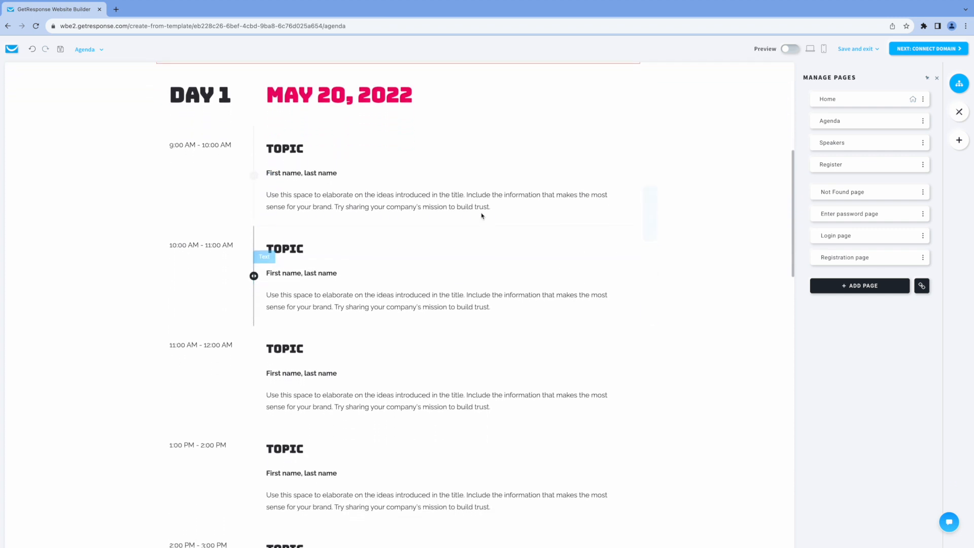
{"action": "scroll", "coordinate": [483, 217], "scroll_direction": "up", "scroll_amount": 1}
{"action": "left_click", "coordinate": [412, 116]}
{"action": "left_click_drag", "start_coordinate": [412, 117], "coordinate": [396, 117]}
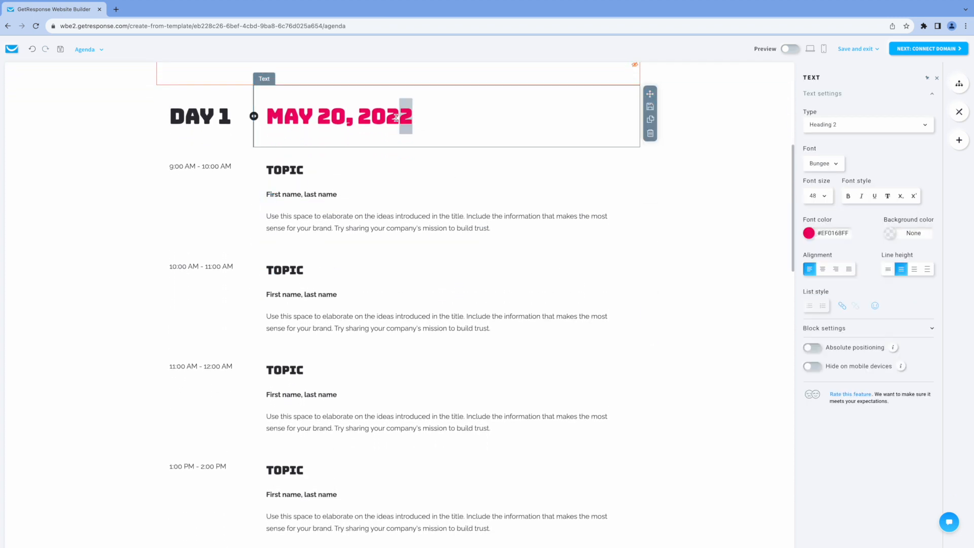
{"action": "type", "text": "4"}
Retitle the first topic 'How to Maximize Your Potential' and select the speaker name placeholder
{"action": "left_click", "coordinate": [304, 170]}
{"action": "left_click_drag", "start_coordinate": [301, 170], "coordinate": [265, 170]}
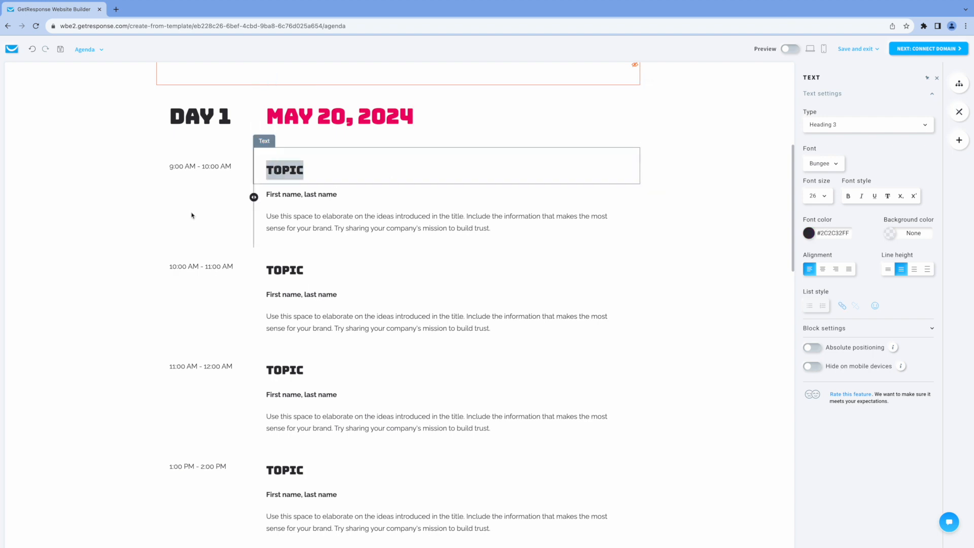
{"action": "type", "text": "How to "}
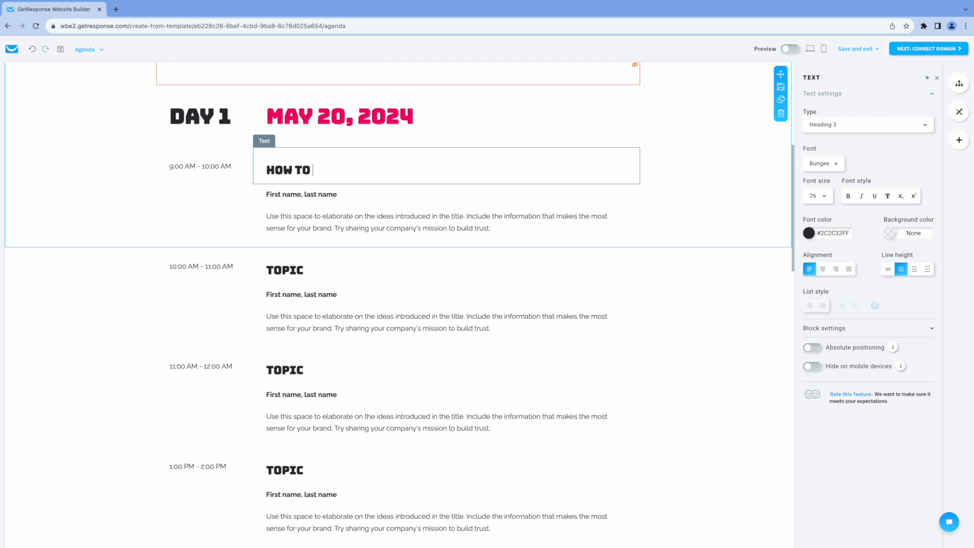
{"action": "type", "text": "Maximize Your P"}
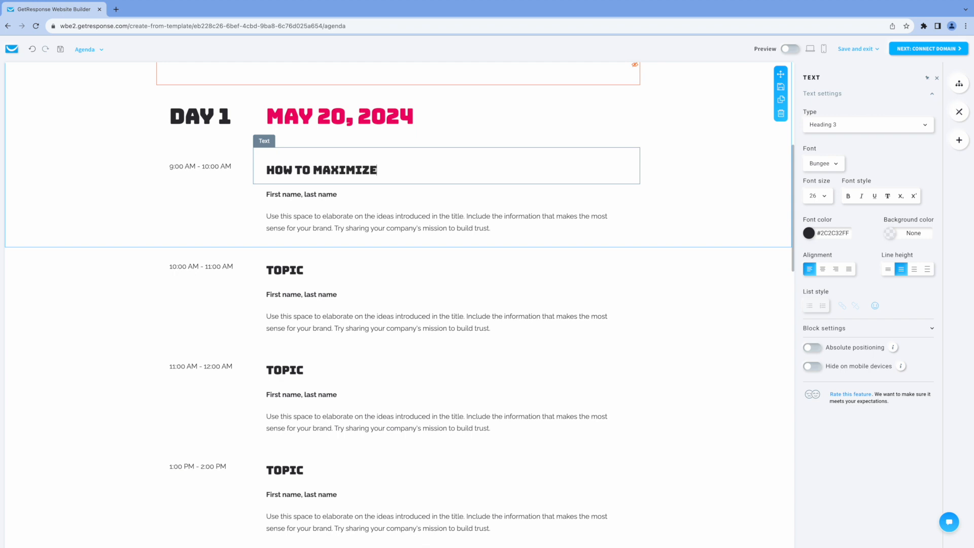
{"action": "type", "text": "otential"}
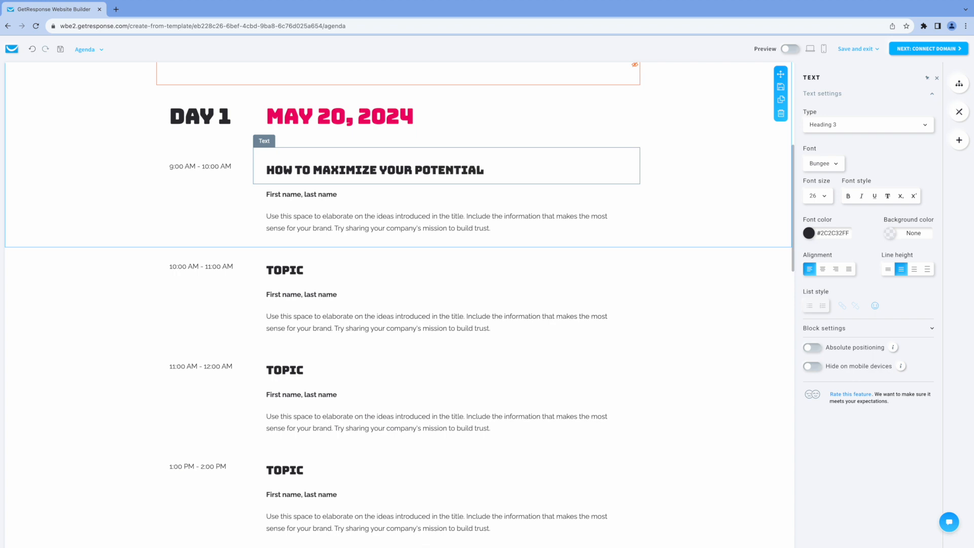
{"action": "left_click", "coordinate": [274, 198]}
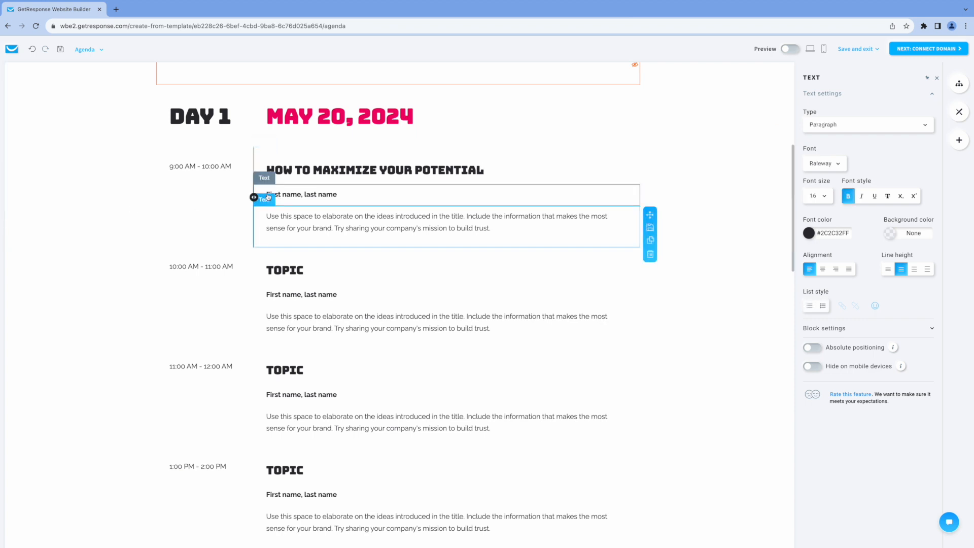
{"action": "left_click_drag", "start_coordinate": [286, 194], "coordinate": [327, 196]}
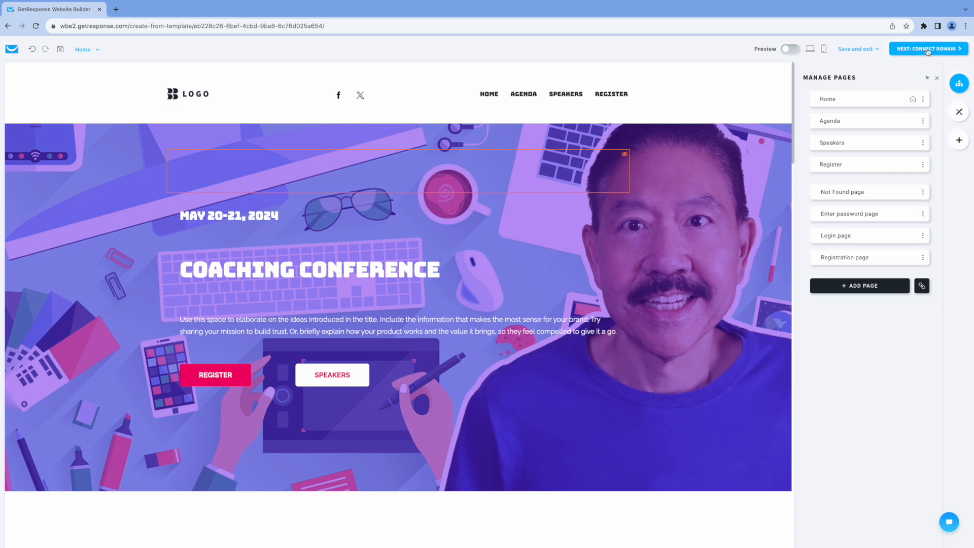
On the name and domain page, retype the website name as 'Coaching Conference'
{"action": "left_click", "coordinate": [927, 49]}
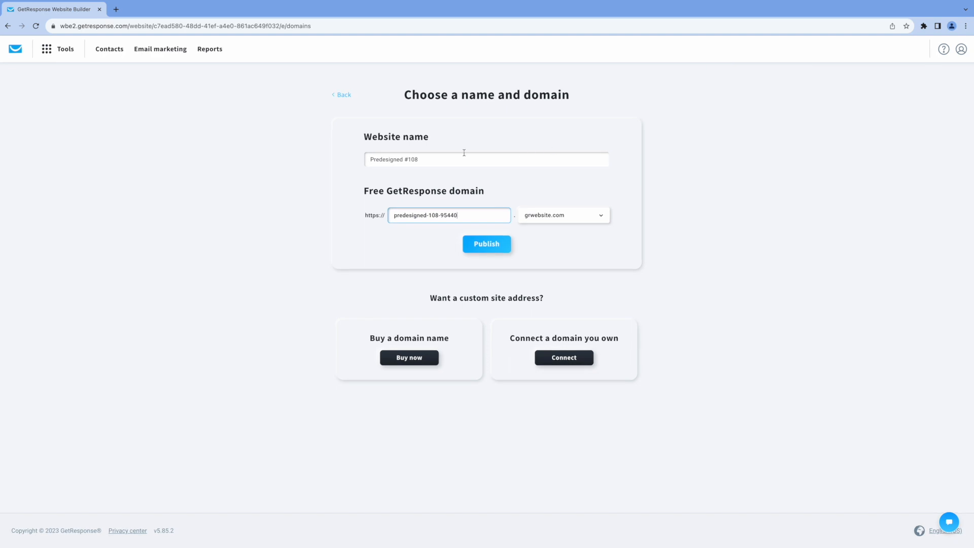
{"action": "triple_click", "coordinate": [435, 160]}
{"action": "type", "text": "Coaching"}
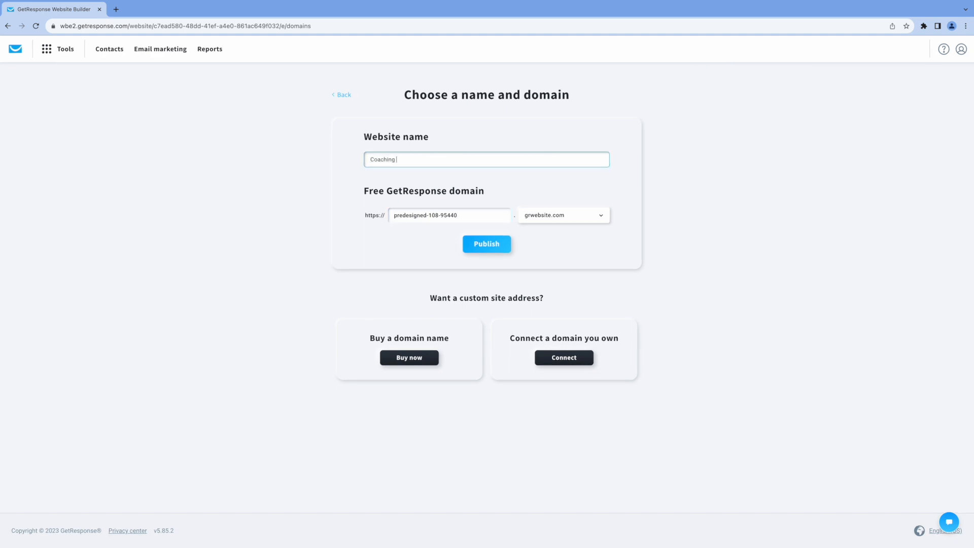
{"action": "type", "text": " Conferenc e"}
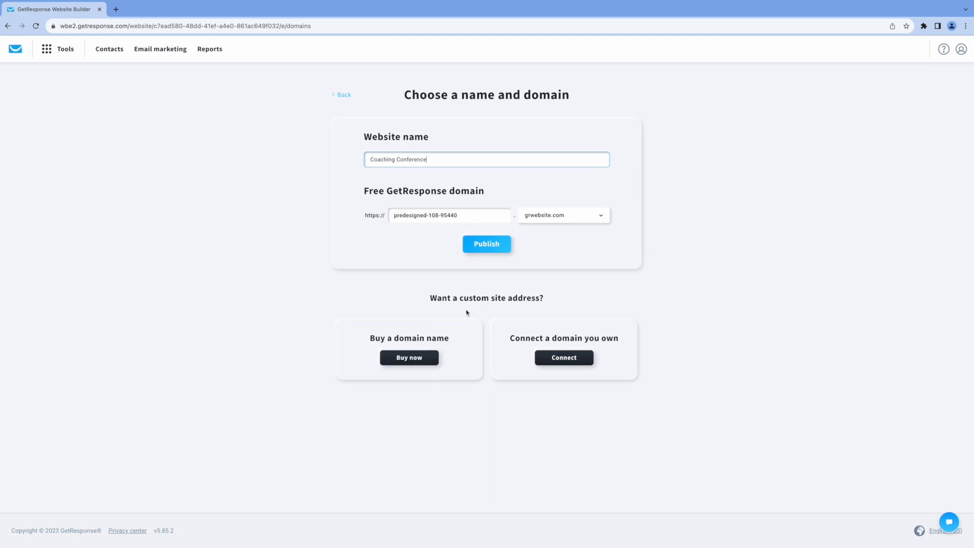
Connect the owned domain tuxdude.com to Coaching Conference and show its DNS records
{"action": "left_click", "coordinate": [550, 358]}
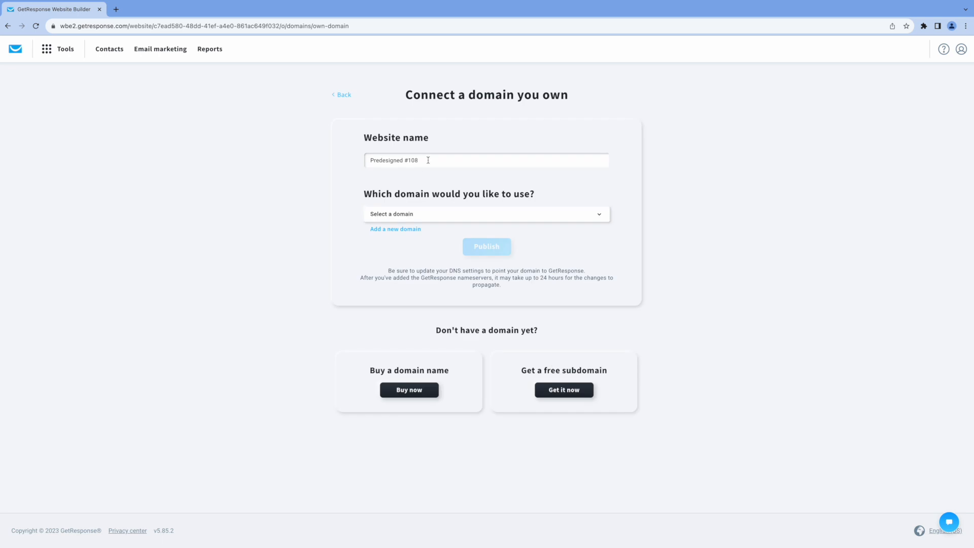
{"action": "triple_click", "coordinate": [428, 159]}
{"action": "type", "text": "Coaching Conference"}
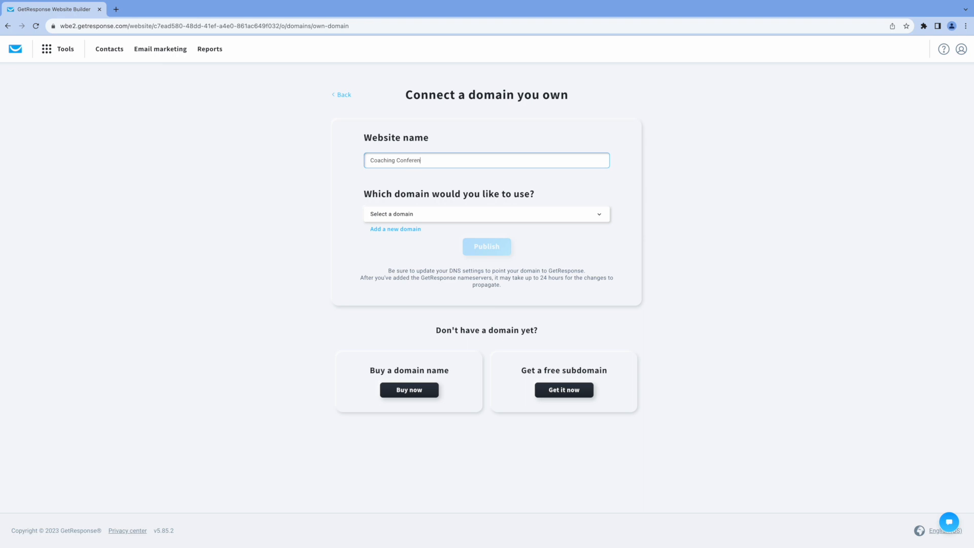
{"action": "left_click", "coordinate": [530, 216]}
{"action": "left_click", "coordinate": [400, 244]}
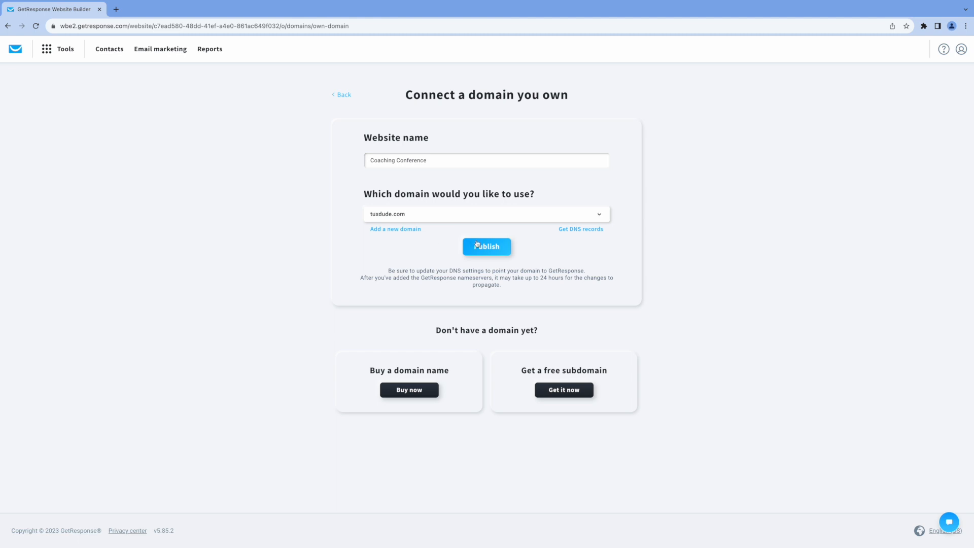
{"action": "left_click", "coordinate": [572, 230]}
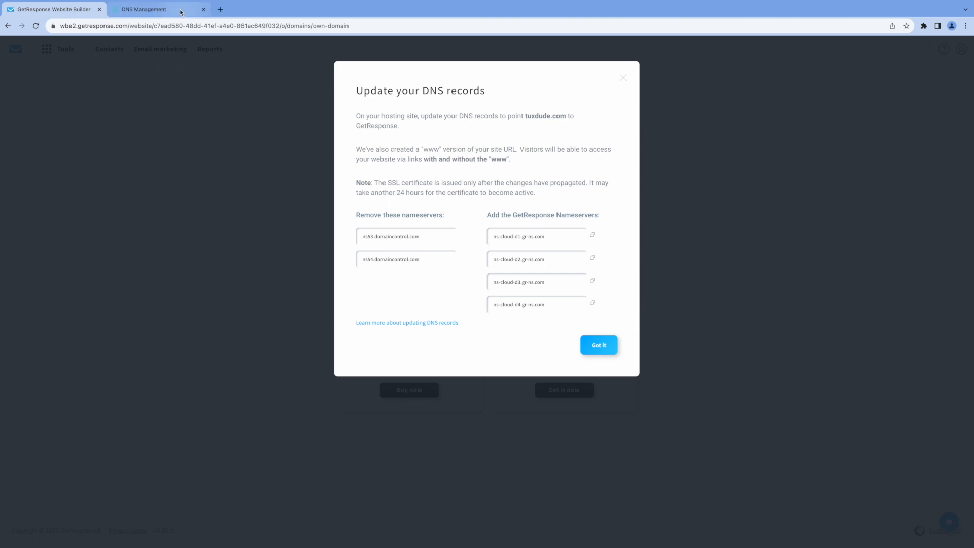
In GoDaddy, check tuxdude.com's current nameservers and open the Change Nameservers editor
{"action": "left_click", "coordinate": [181, 11]}
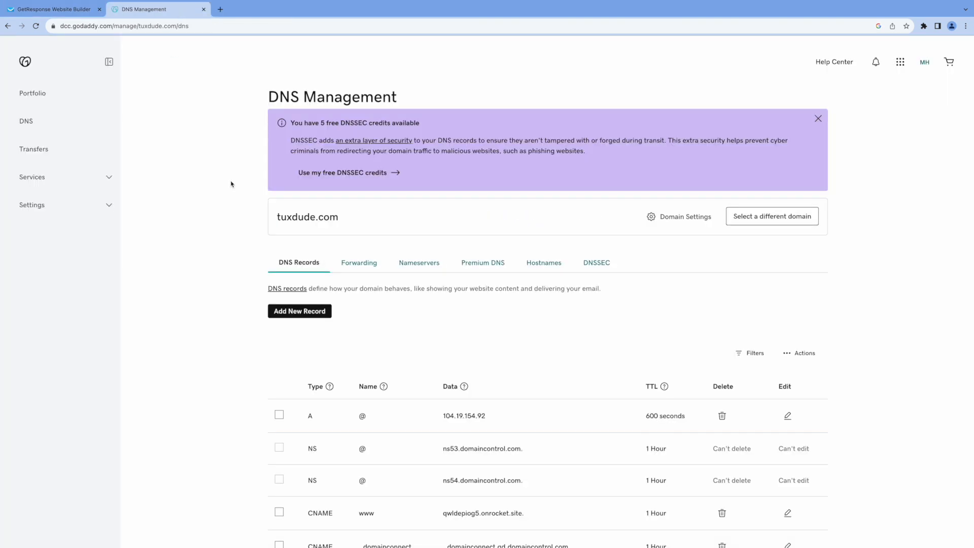
{"action": "scroll", "coordinate": [382, 218], "scroll_direction": "down", "scroll_amount": 2}
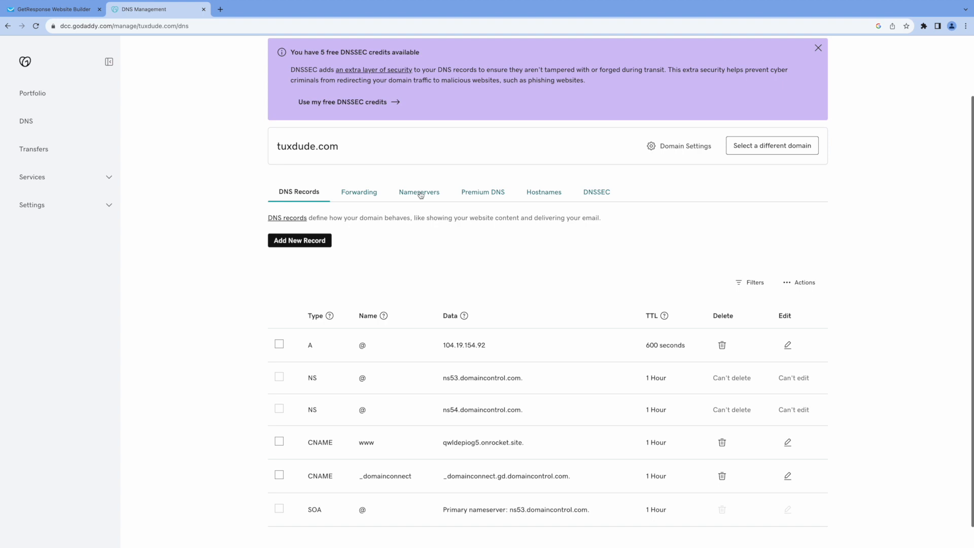
{"action": "left_click", "coordinate": [421, 195]}
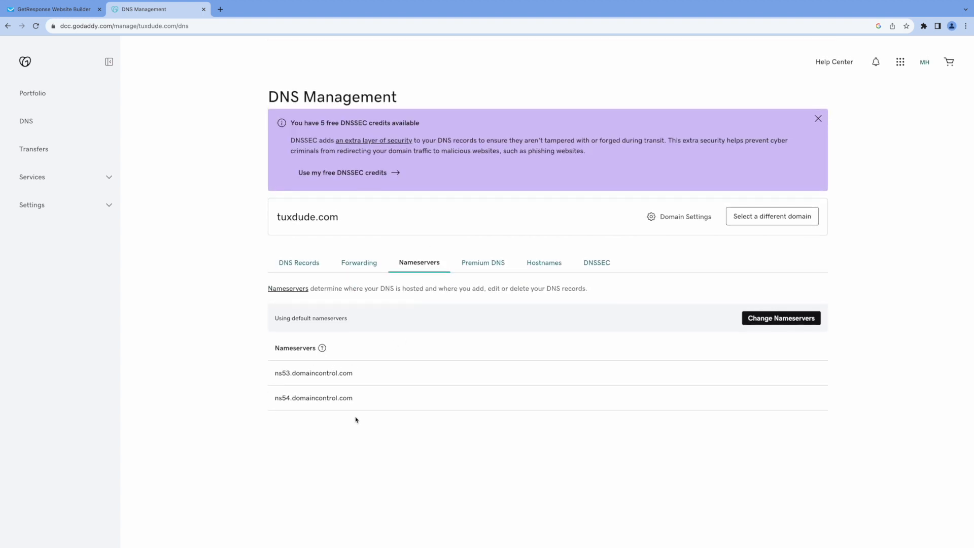
{"action": "left_click", "coordinate": [93, 12]}
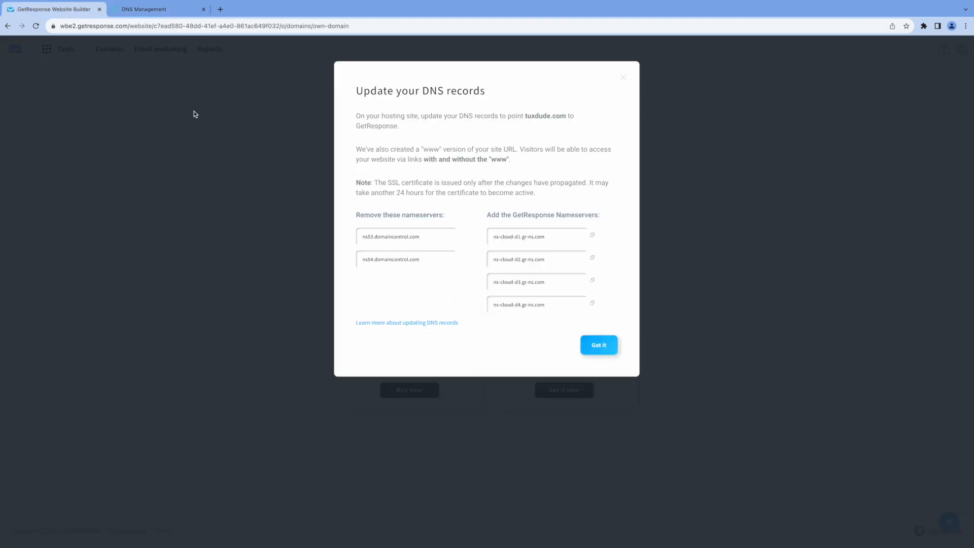
{"action": "left_click", "coordinate": [152, 9]}
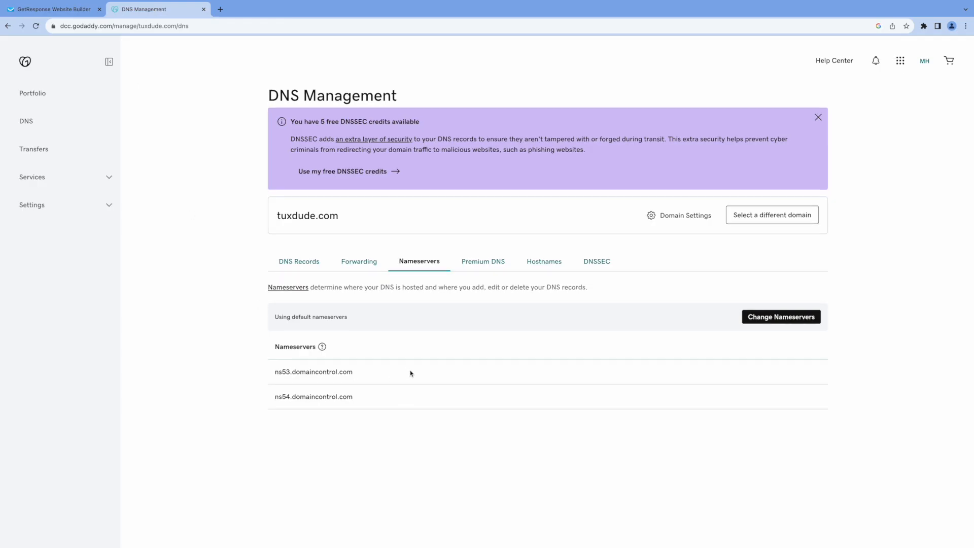
{"action": "left_click", "coordinate": [753, 318]}
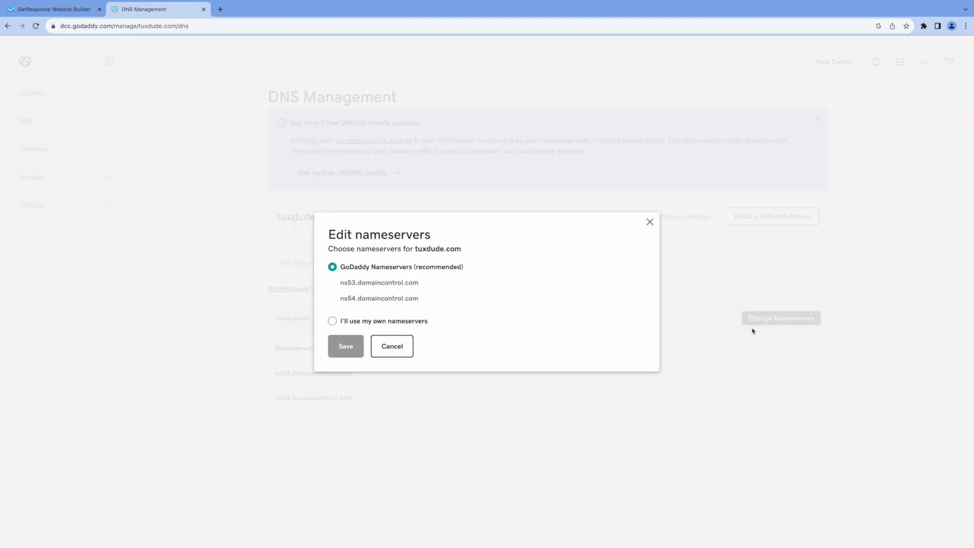
Switch tuxdude.com to custom nameservers and paste ns-cloud-d1.gr-ns.com as Nameserver 1
{"action": "left_click", "coordinate": [334, 324]}
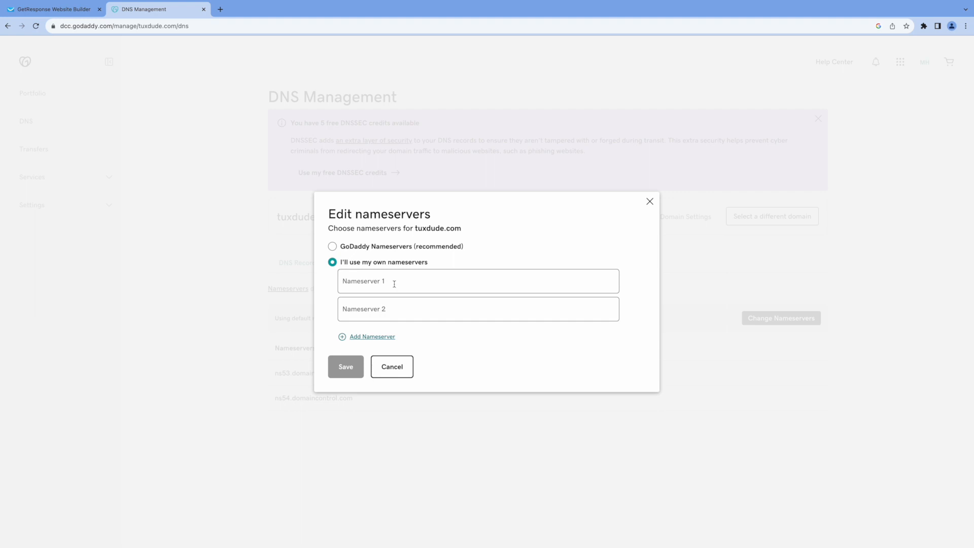
{"action": "left_click", "coordinate": [90, 15]}
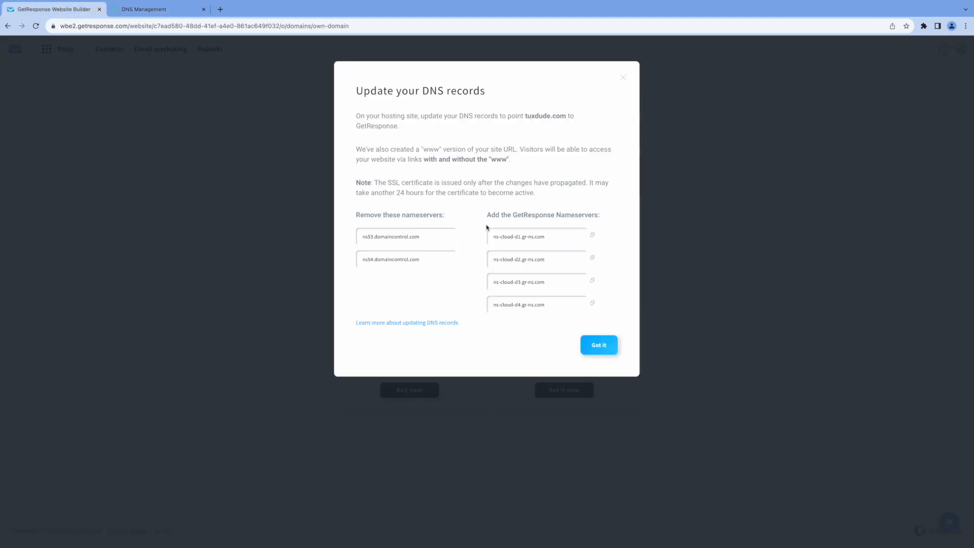
{"action": "left_click", "coordinate": [550, 238]}
{"action": "key", "text": "ctrl+c"}
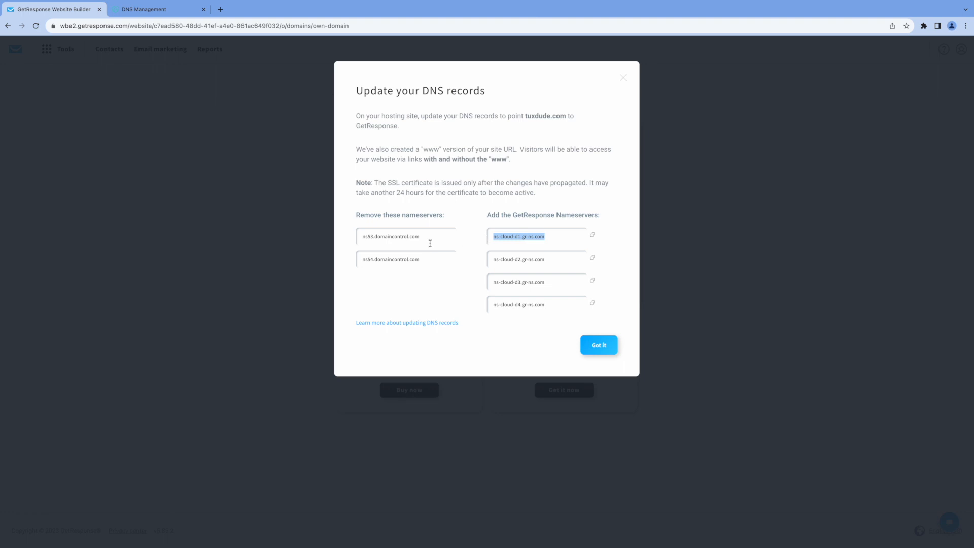
{"action": "left_click", "coordinate": [162, 9]}
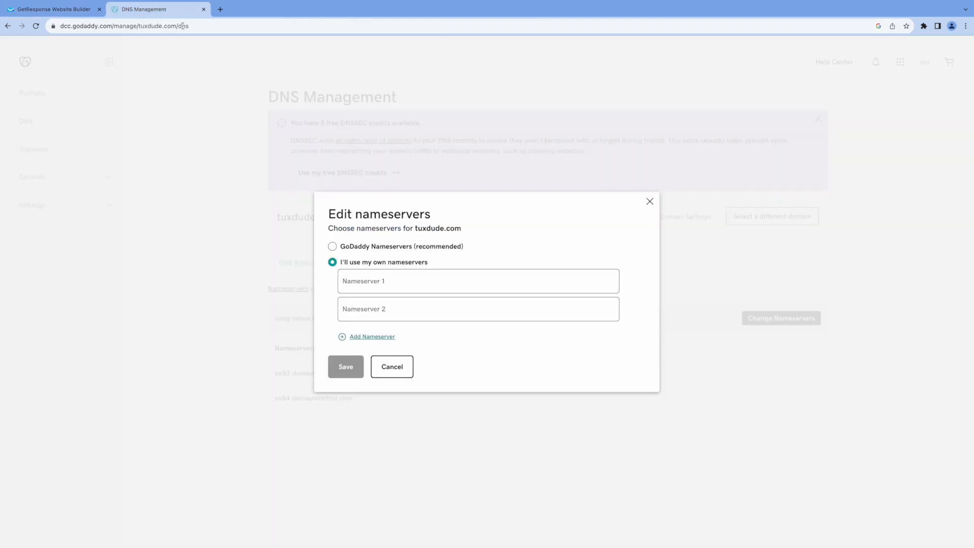
{"action": "left_click", "coordinate": [400, 282]}
{"action": "key", "text": "ctrl+v"}
Add third and fourth nameserver slots, then dismiss the DNS instructions in GetResponse
{"action": "left_click", "coordinate": [368, 338]}
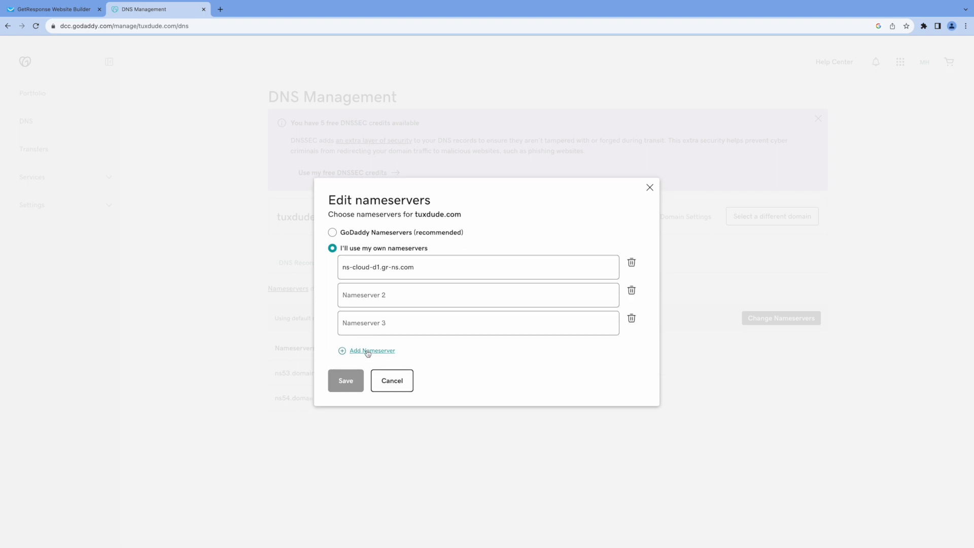
{"action": "left_click", "coordinate": [368, 351]}
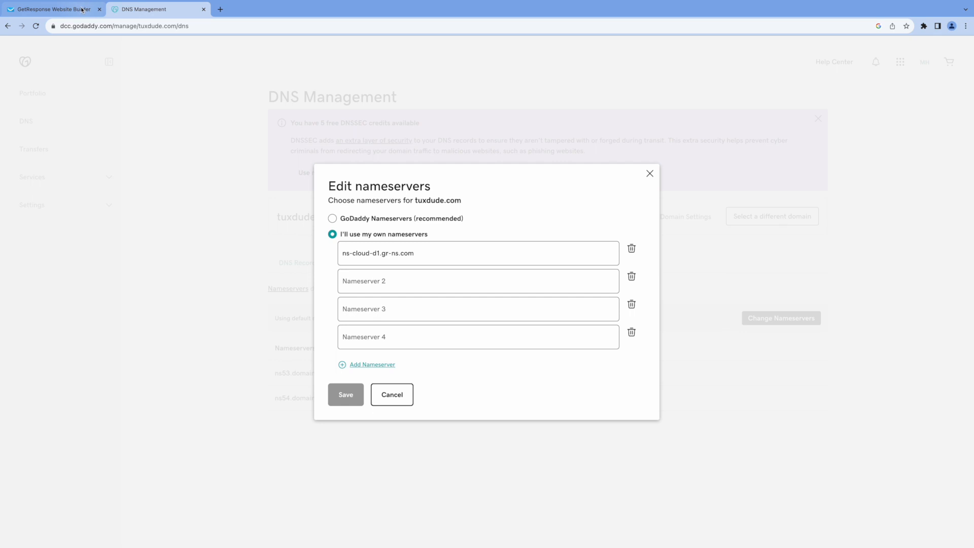
{"action": "left_click", "coordinate": [54, 9]}
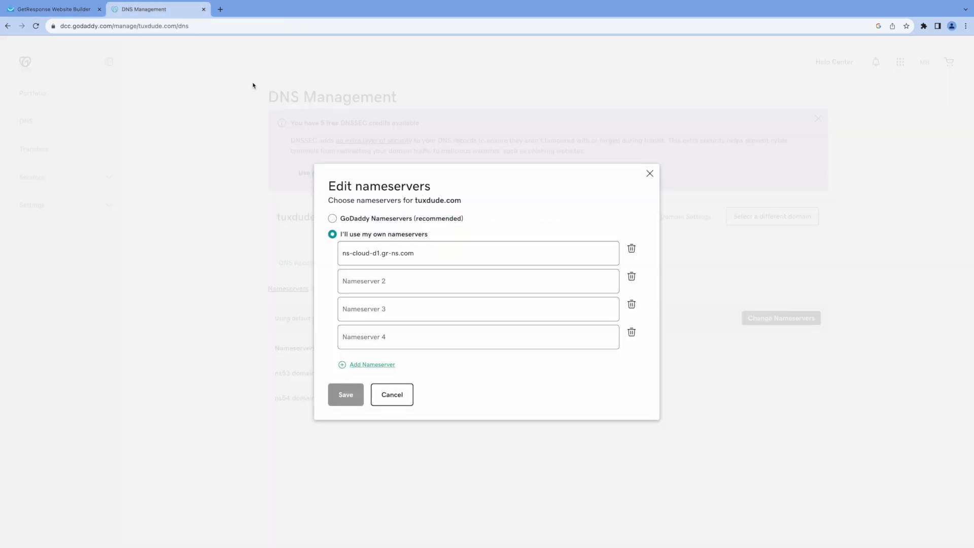
{"action": "left_click", "coordinate": [181, 9]}
{"action": "left_click", "coordinate": [53, 9]}
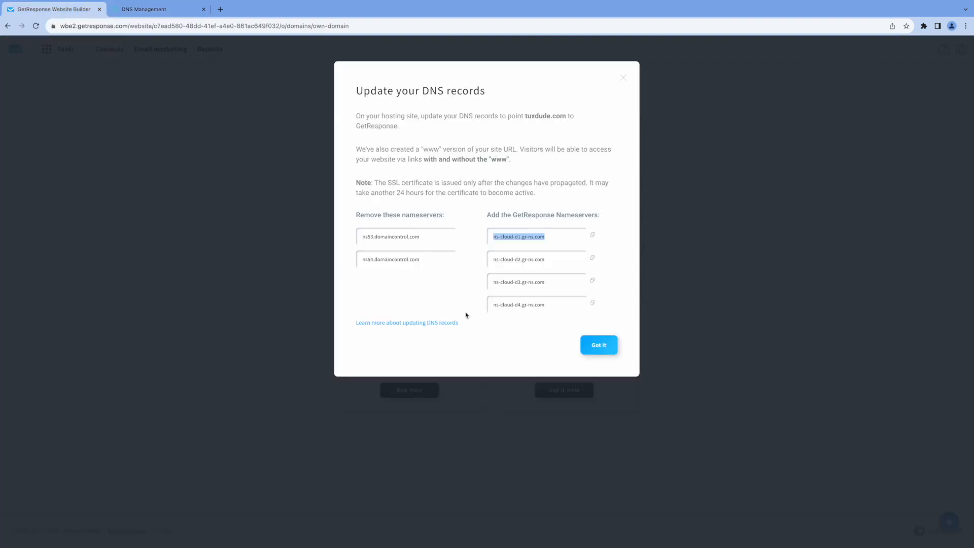
{"action": "left_click", "coordinate": [604, 344]}
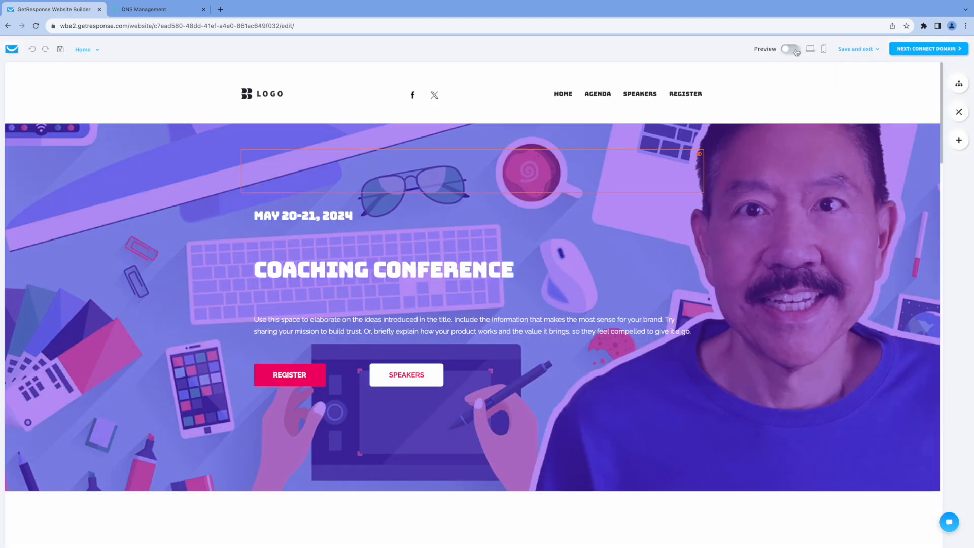
Preview the Coaching Conference website and scroll through its home page
{"action": "left_click", "coordinate": [791, 48]}
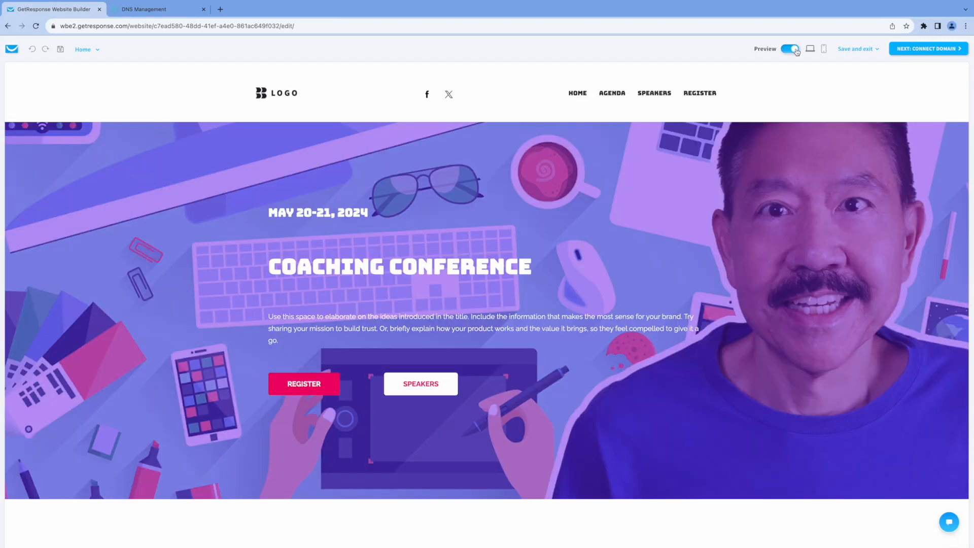
{"action": "scroll", "coordinate": [654, 150], "scroll_direction": "down", "scroll_amount": 20}
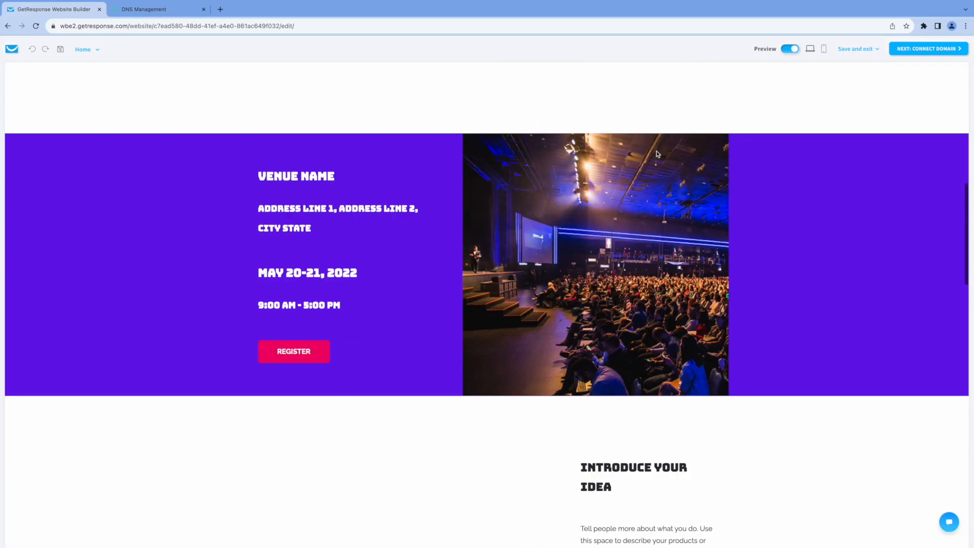
{"action": "scroll", "coordinate": [792, 199], "scroll_direction": "down", "scroll_amount": 12}
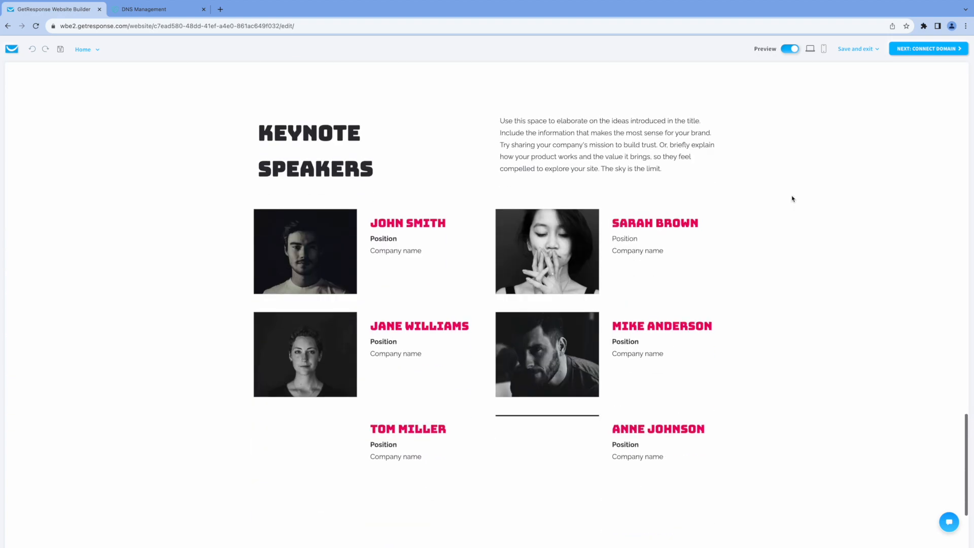
{"action": "scroll", "coordinate": [793, 199], "scroll_direction": "up", "scroll_amount": 15}
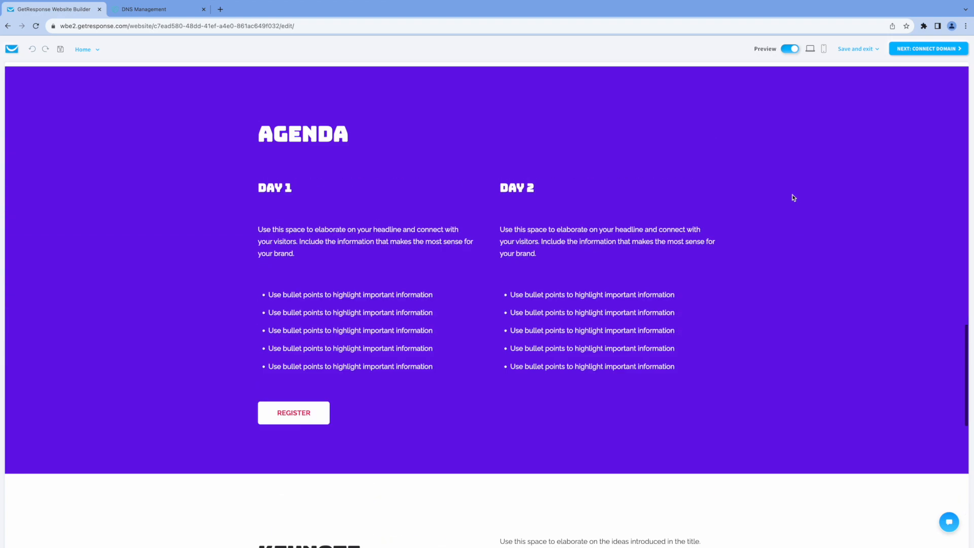
{"action": "scroll", "coordinate": [792, 196], "scroll_direction": "up", "scroll_amount": 10}
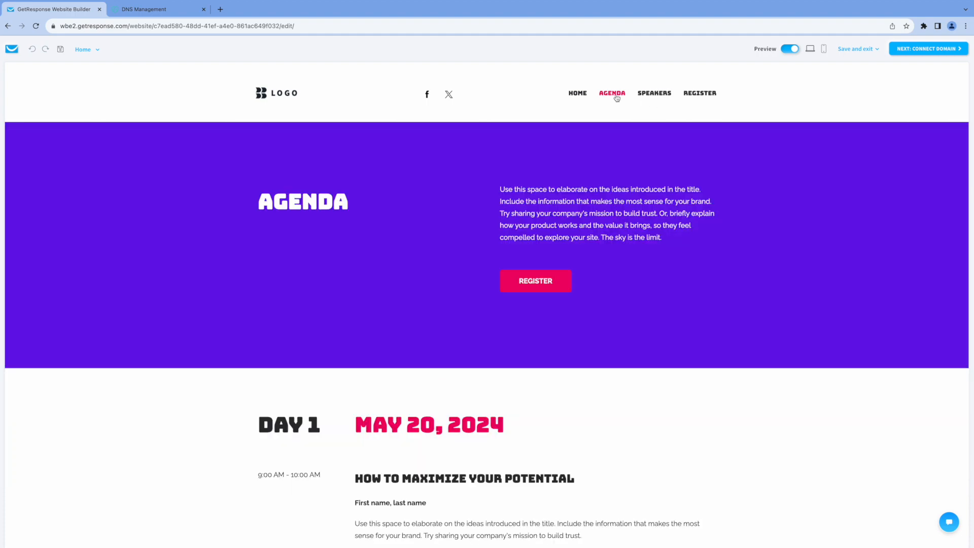
{"action": "scroll", "coordinate": [804, 218], "scroll_direction": "down", "scroll_amount": 10}
{"action": "scroll", "coordinate": [809, 220], "scroll_direction": "up", "scroll_amount": 5}
{"action": "scroll", "coordinate": [791, 202], "scroll_direction": "up", "scroll_amount": 5}
Browse the site's Speakers and Register pages, then return to Home
{"action": "left_click", "coordinate": [661, 97]}
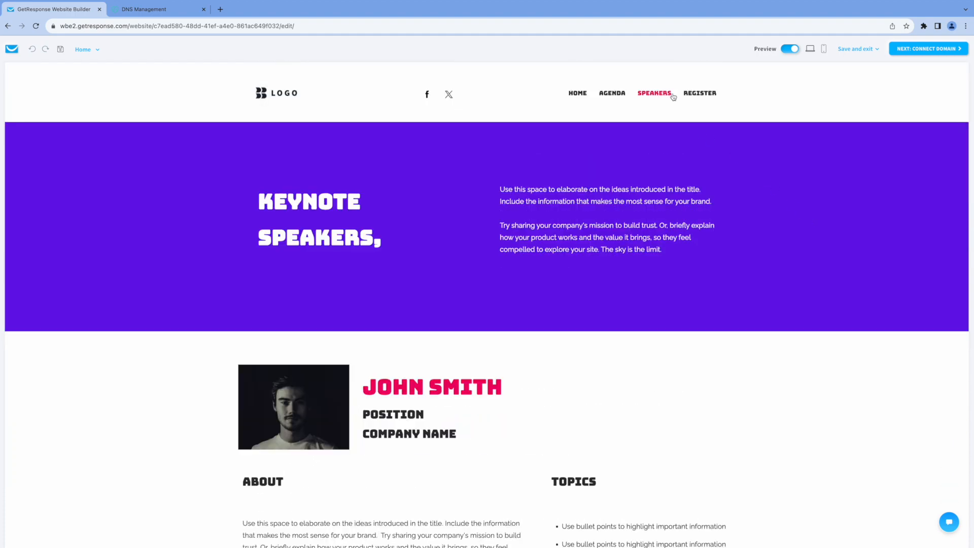
{"action": "left_click", "coordinate": [701, 95]}
{"action": "scroll", "coordinate": [705, 288], "scroll_direction": "down", "scroll_amount": 7}
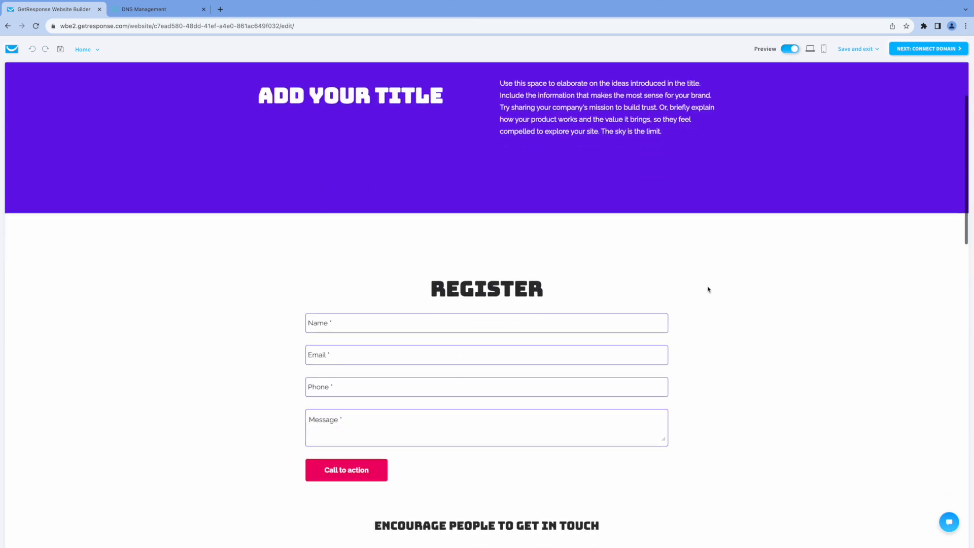
{"action": "scroll", "coordinate": [708, 286], "scroll_direction": "up", "scroll_amount": 2}
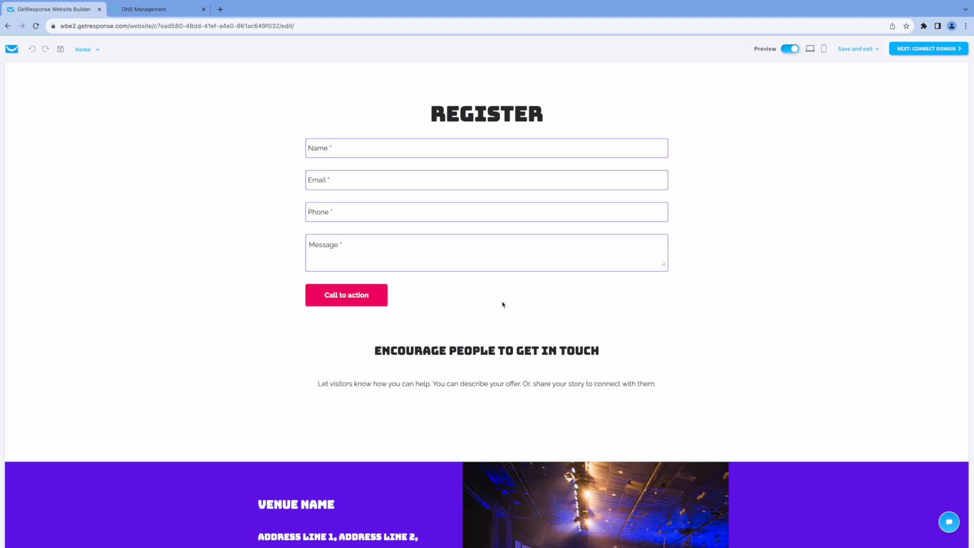
{"action": "scroll", "coordinate": [720, 262], "scroll_direction": "up", "scroll_amount": 5}
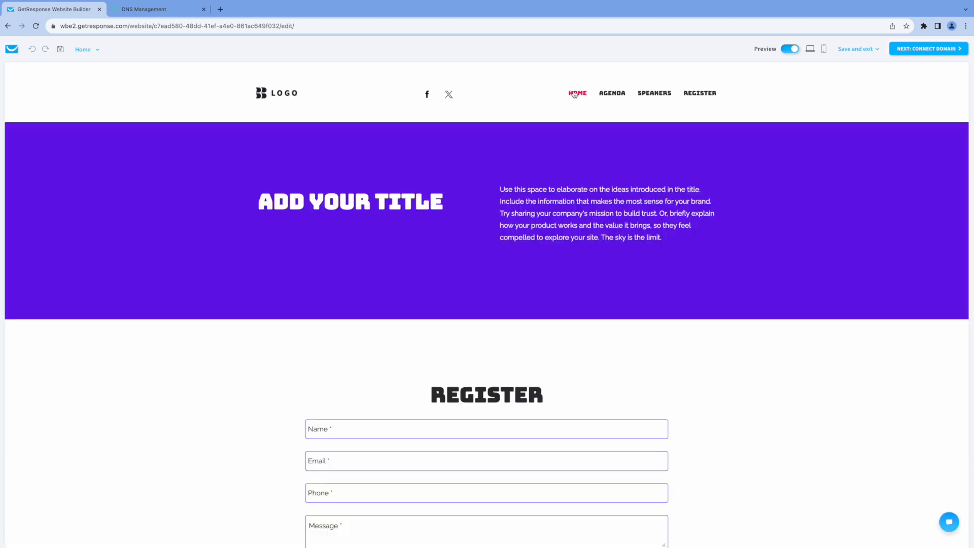
{"action": "left_click", "coordinate": [574, 93]}
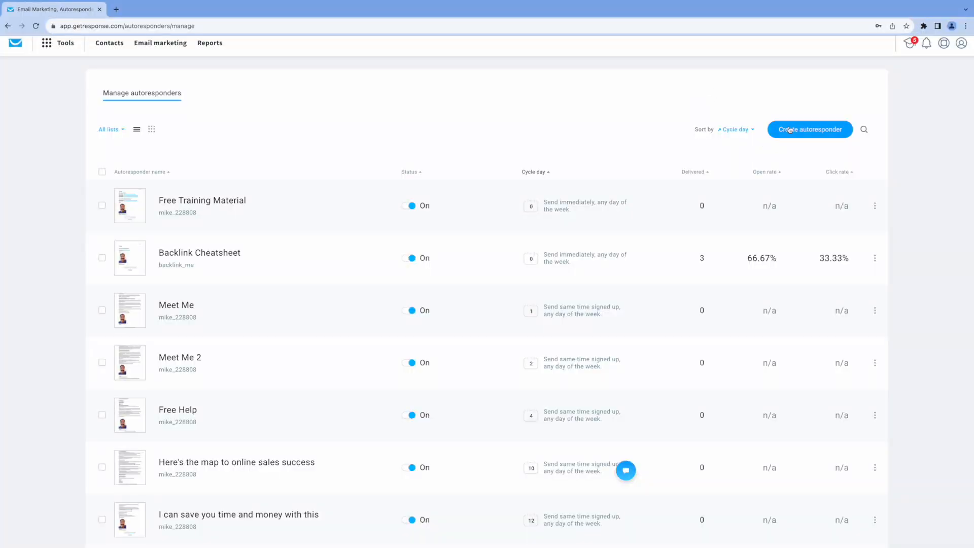
Brief an AI autoresponder on a 6 month fitness program, cardio, weights and diet, under Fitness coaching
{"action": "left_click", "coordinate": [789, 129]}
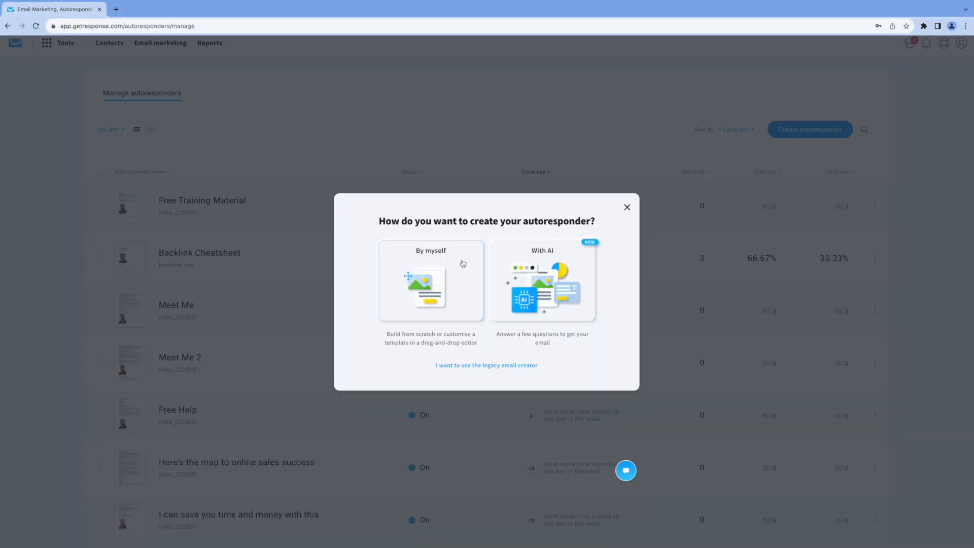
{"action": "left_click", "coordinate": [560, 267]}
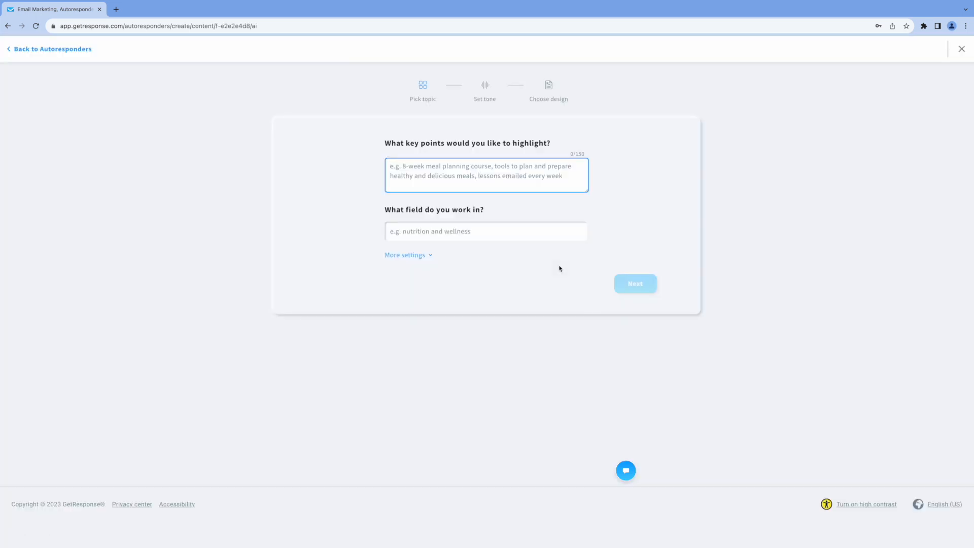
{"action": "type", "text": "6"}
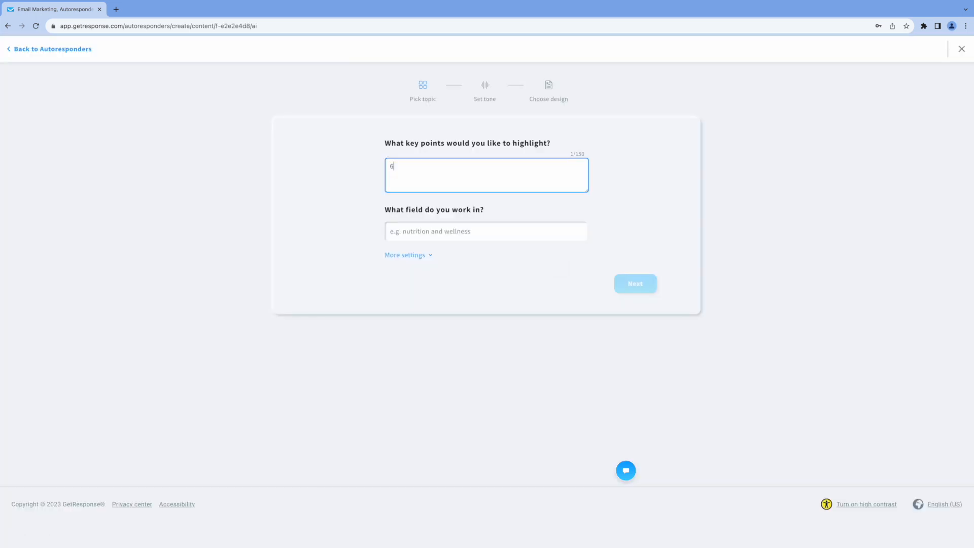
{"action": "type", "text": " month fitness program, cardio exercises, weight"}
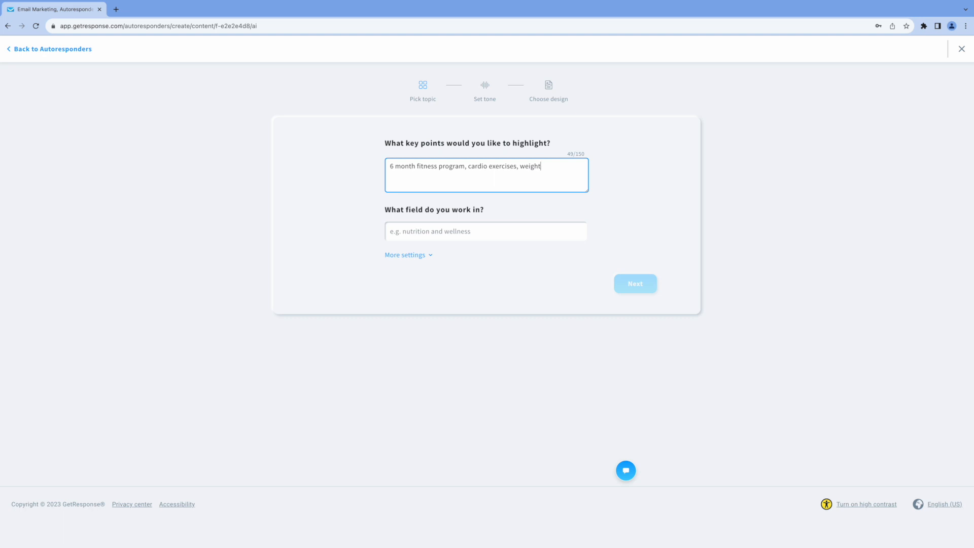
{"action": "type", "text": " training, diet and nutrition"}
{"action": "left_click", "coordinate": [446, 234]}
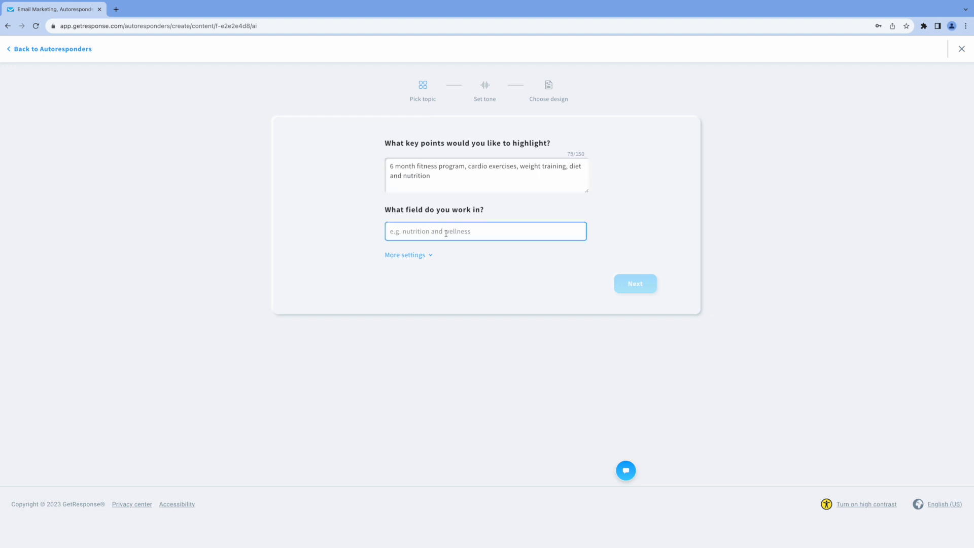
{"action": "type", "text": "Fitness"}
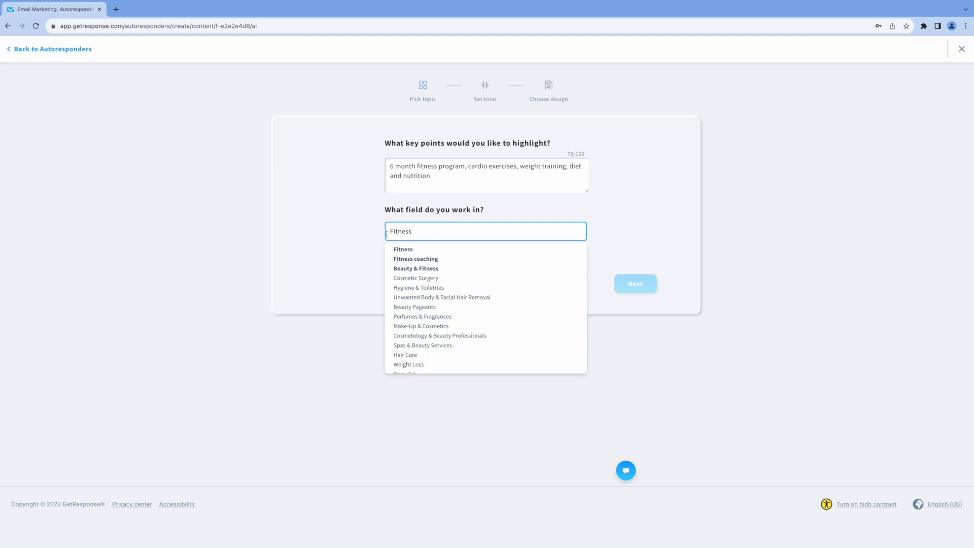
{"action": "left_click", "coordinate": [423, 259]}
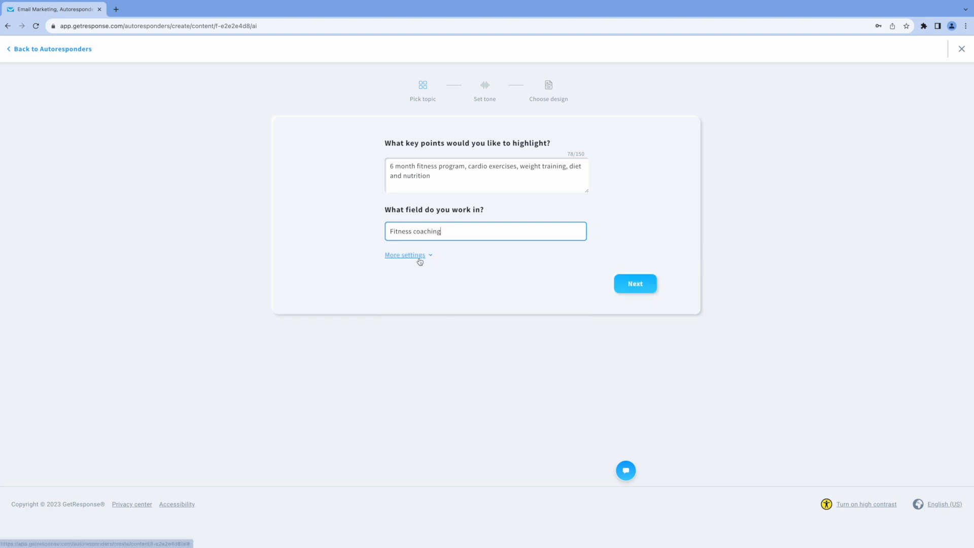
{"action": "left_click", "coordinate": [629, 285]}
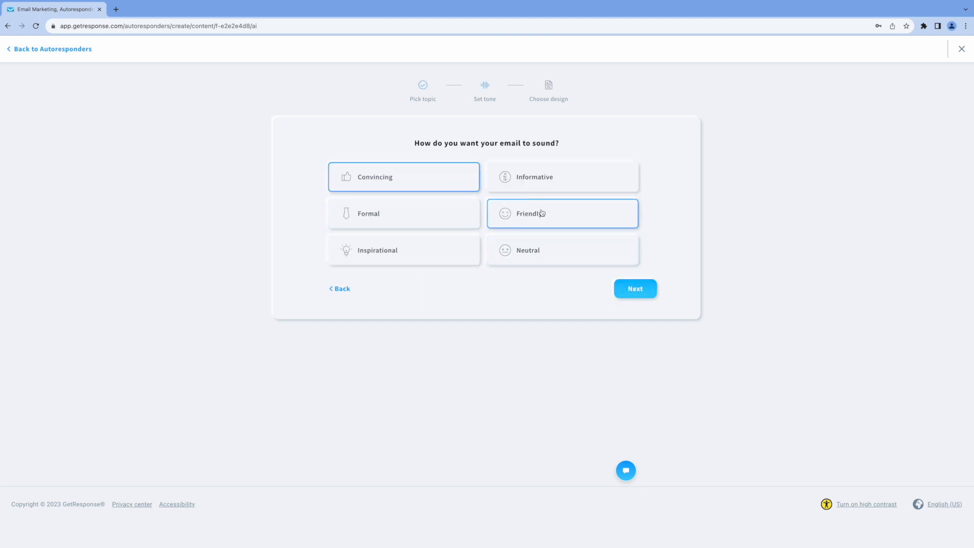
Keep the tone, Text only layout and Bright palette, and generate the fitness email
{"action": "left_click", "coordinate": [633, 294]}
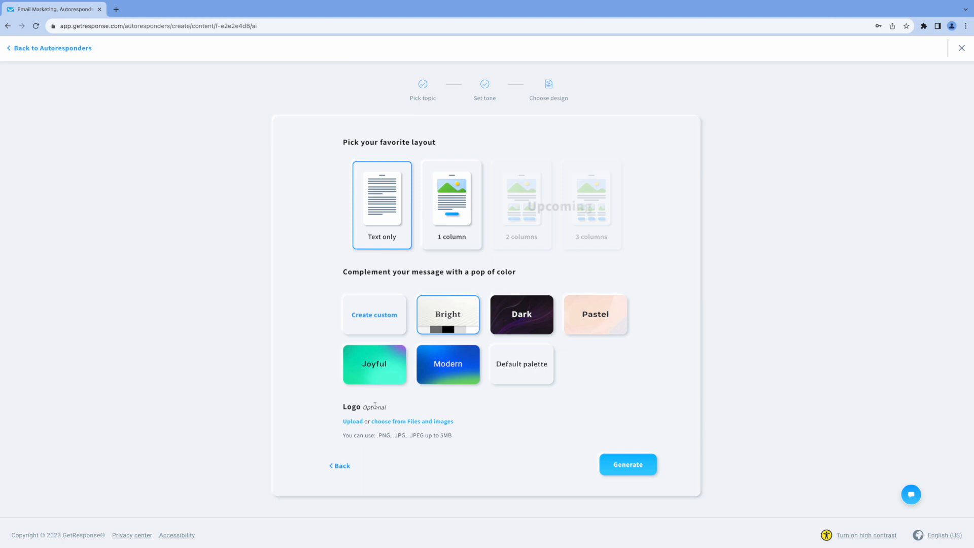
{"action": "left_click", "coordinate": [625, 465]}
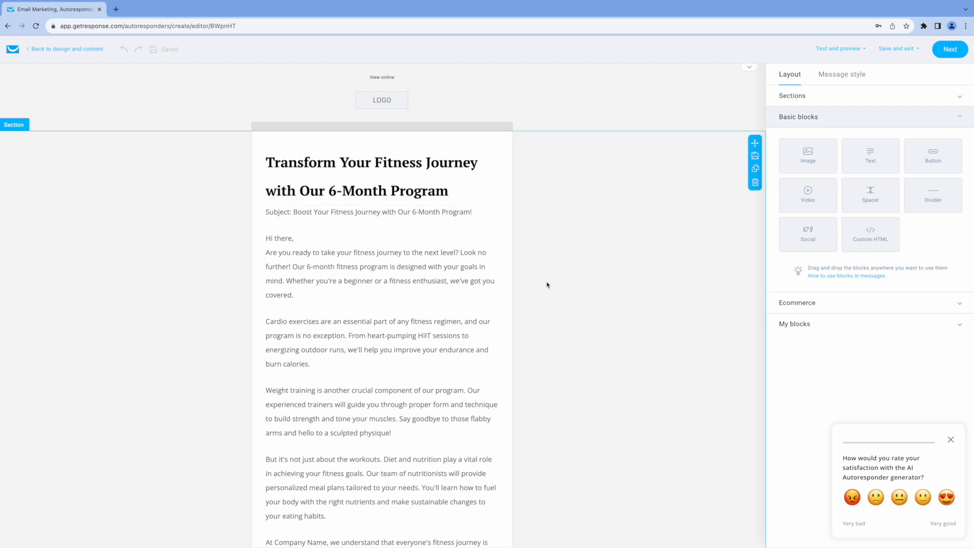
Review the generated fitness email and dismiss the satisfaction survey
{"action": "scroll", "coordinate": [546, 285], "scroll_direction": "down", "scroll_amount": 3}
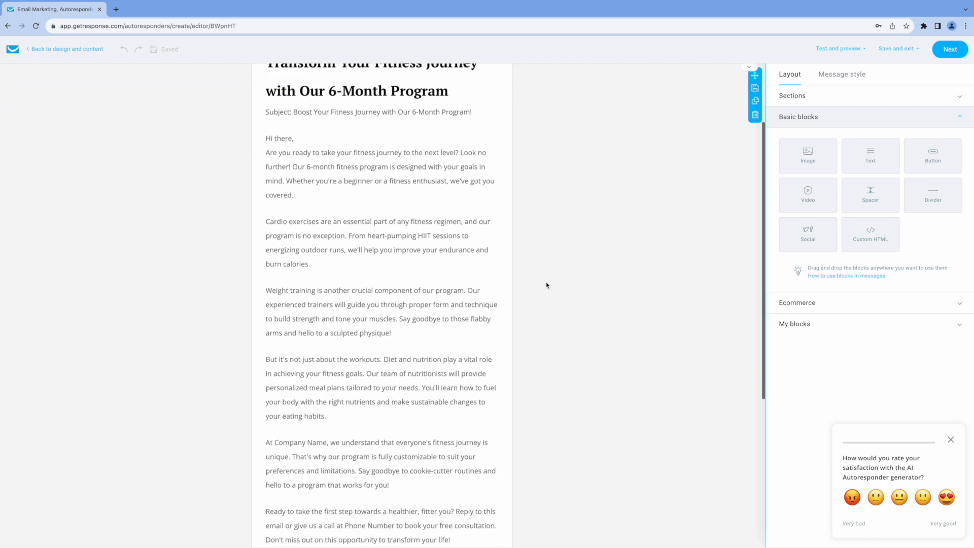
{"action": "scroll", "coordinate": [546, 285], "scroll_direction": "down", "scroll_amount": 4}
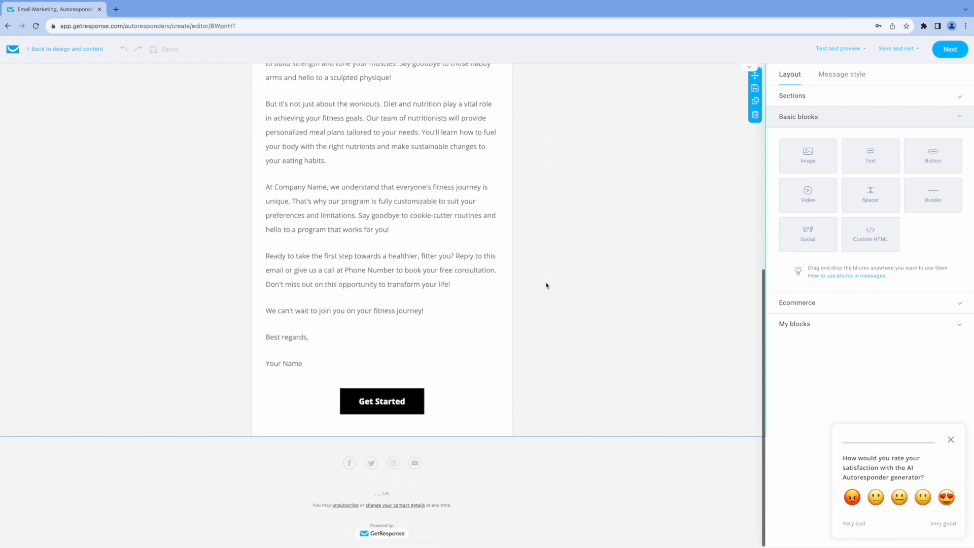
{"action": "scroll", "coordinate": [546, 285], "scroll_direction": "up", "scroll_amount": 3}
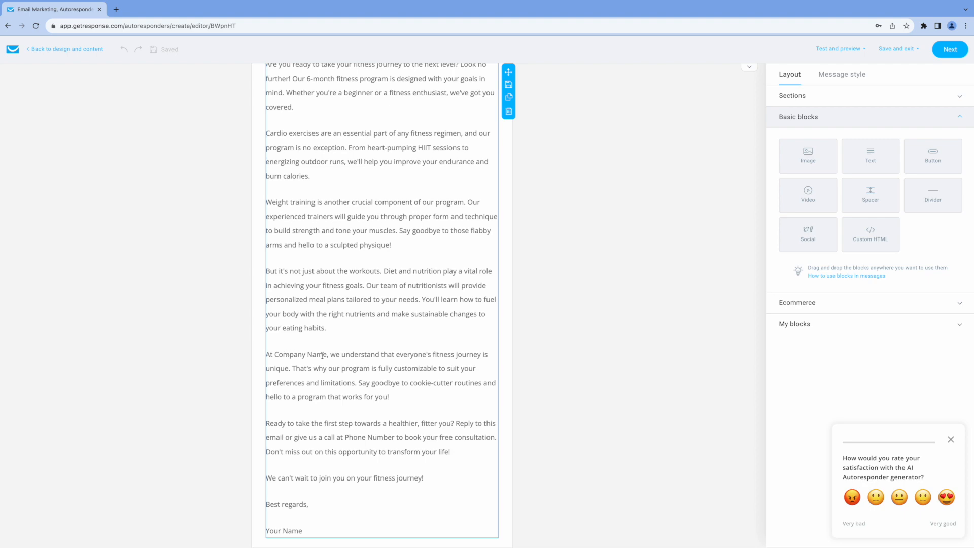
{"action": "scroll", "coordinate": [411, 395], "scroll_direction": "up", "scroll_amount": 4}
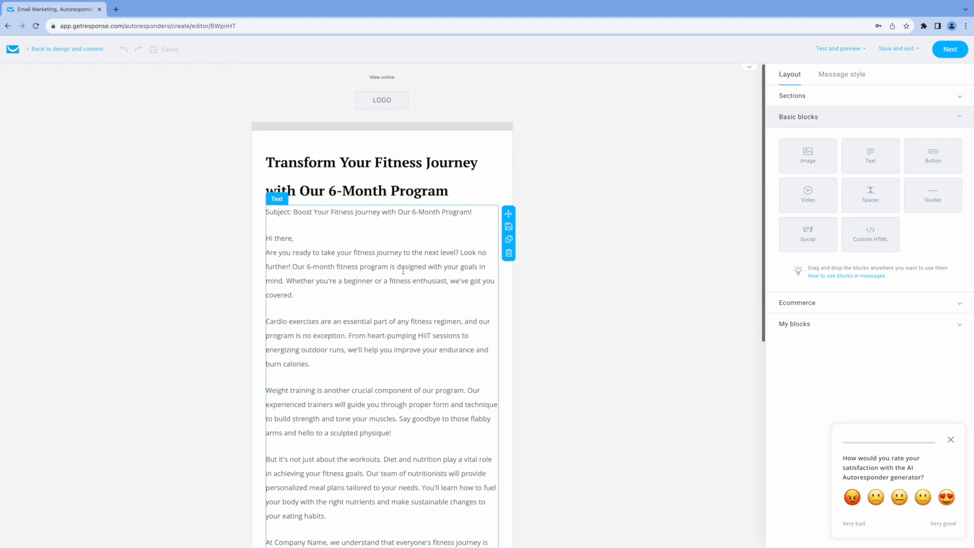
{"action": "scroll", "coordinate": [495, 320], "scroll_direction": "down", "scroll_amount": 1}
{"action": "scroll", "coordinate": [495, 321], "scroll_direction": "up", "scroll_amount": 1}
{"action": "scroll", "coordinate": [466, 312], "scroll_direction": "down", "scroll_amount": 3}
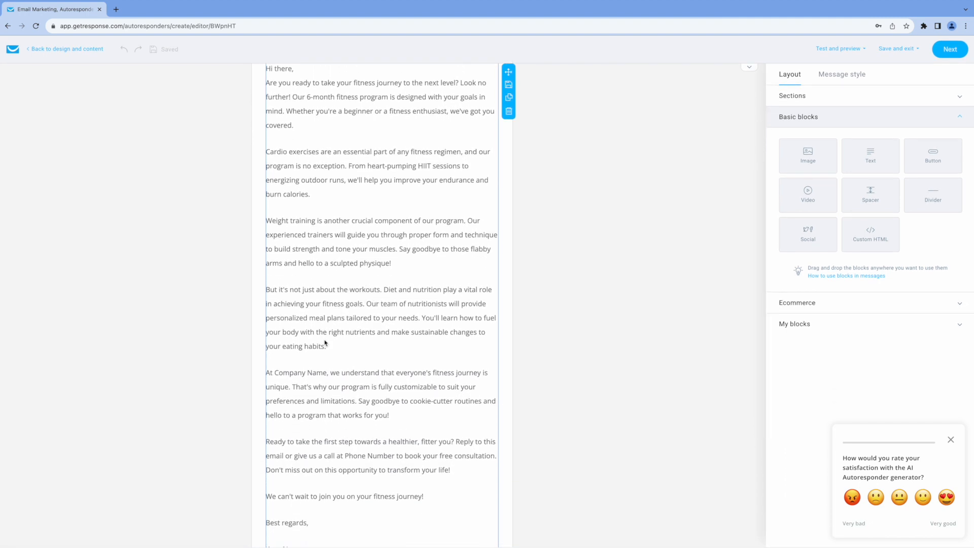
{"action": "scroll", "coordinate": [376, 467], "scroll_direction": "down", "scroll_amount": 2}
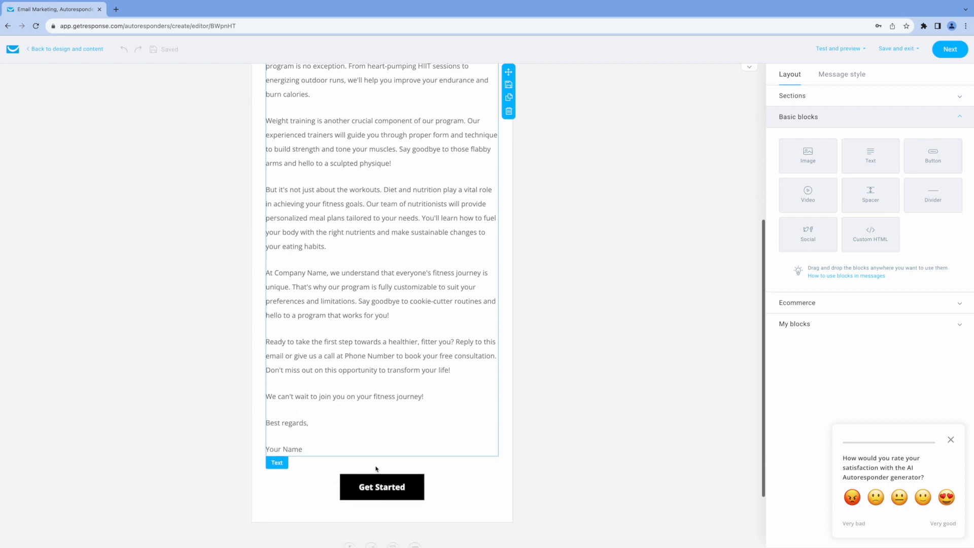
{"action": "scroll", "coordinate": [522, 463], "scroll_direction": "down", "scroll_amount": 2}
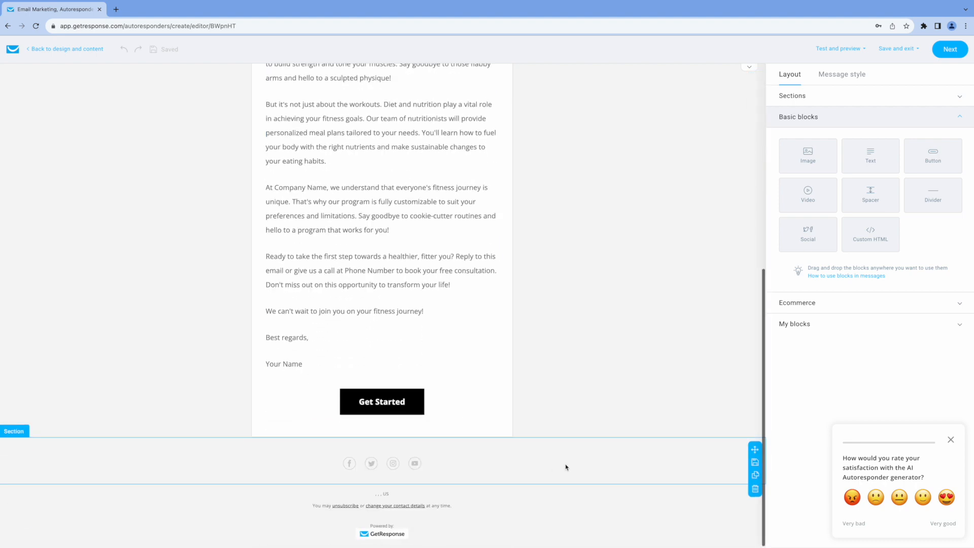
{"action": "scroll", "coordinate": [566, 467], "scroll_direction": "up", "scroll_amount": 7}
{"action": "left_click", "coordinate": [951, 439]}
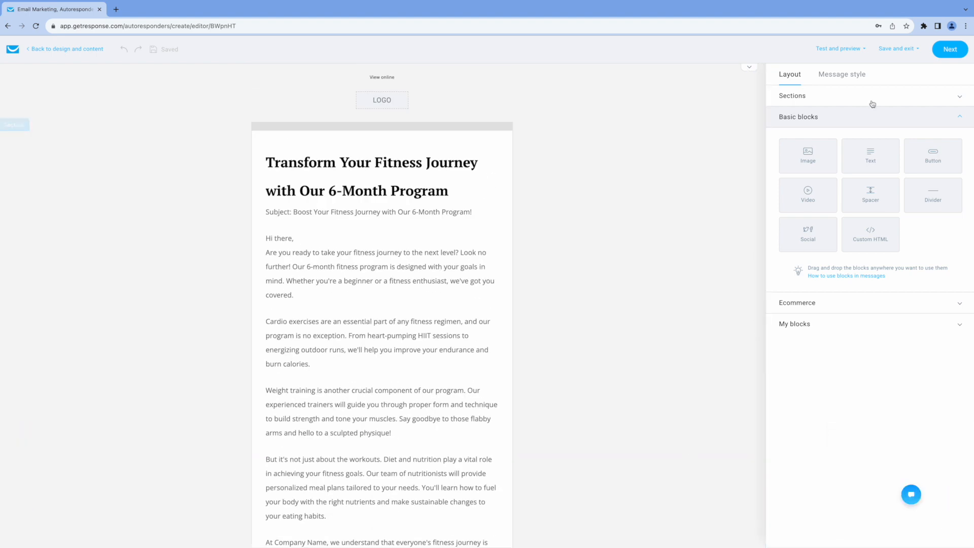
Name the autoresponder 'Fitness Program' and save its settings
{"action": "left_click", "coordinate": [946, 52]}
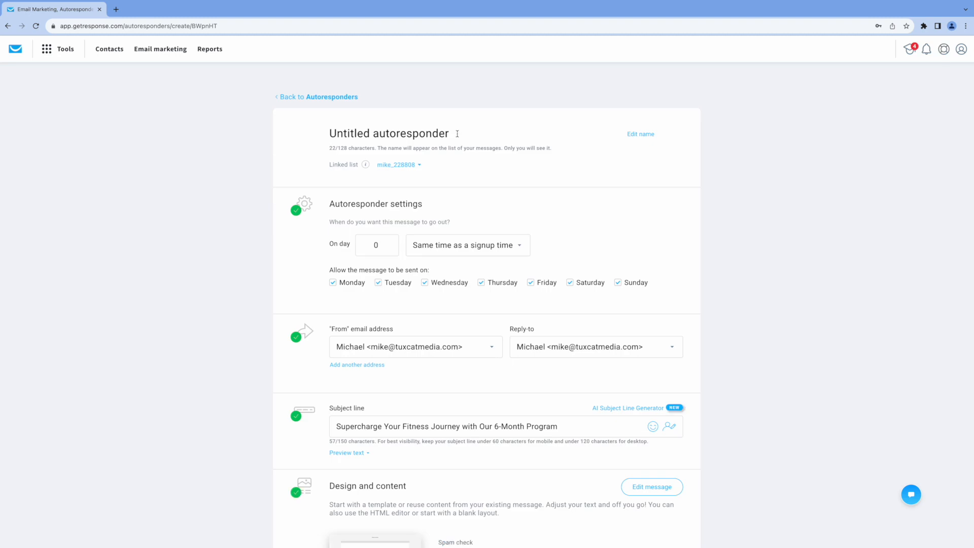
{"action": "left_click_drag", "start_coordinate": [457, 134], "coordinate": [323, 134]}
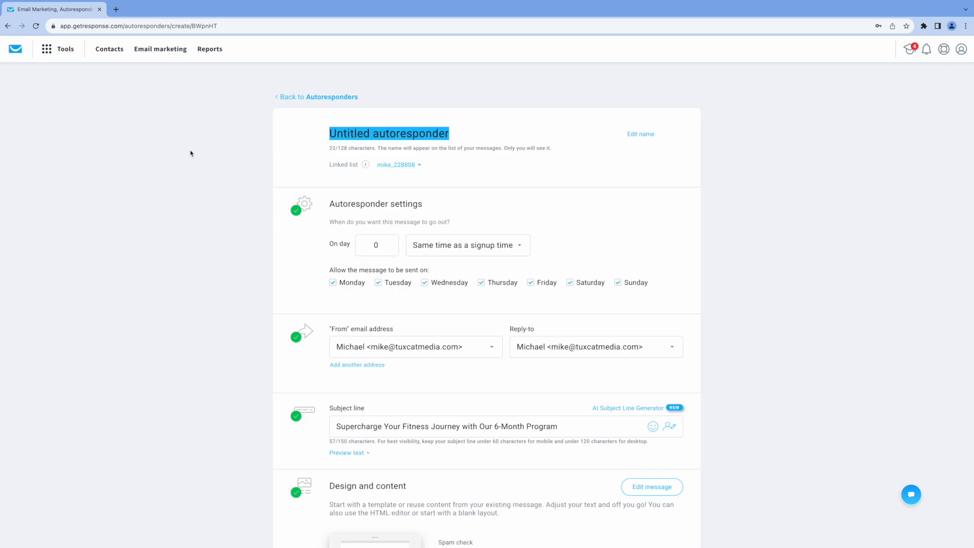
{"action": "type", "text": "Fitn"}
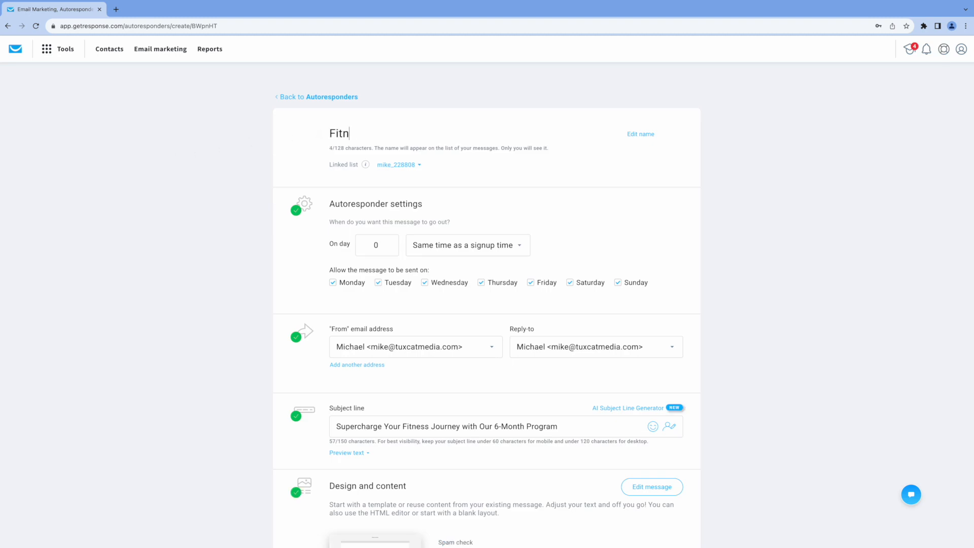
{"action": "type", "text": "ess Program"}
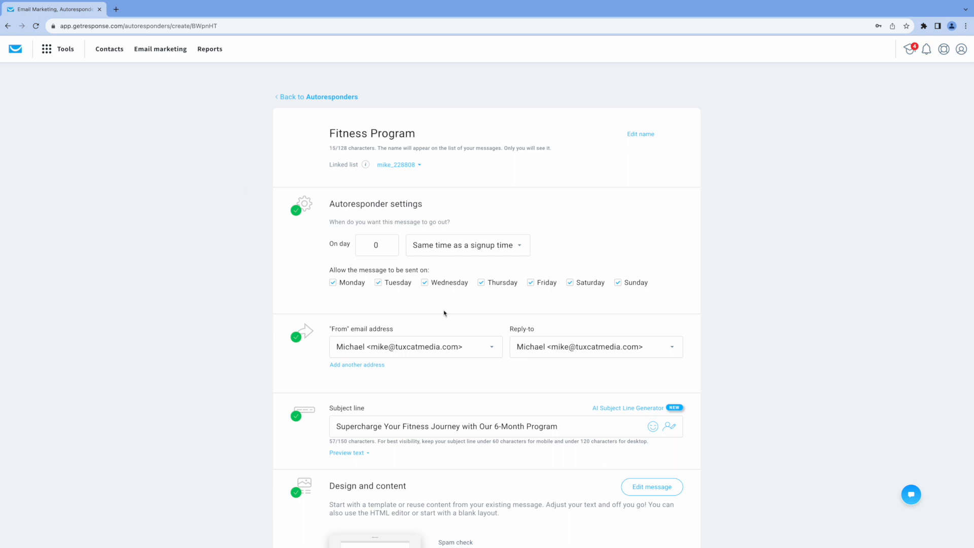
{"action": "scroll", "coordinate": [446, 312], "scroll_direction": "down", "scroll_amount": 2}
{"action": "scroll", "coordinate": [448, 313], "scroll_direction": "down", "scroll_amount": 3}
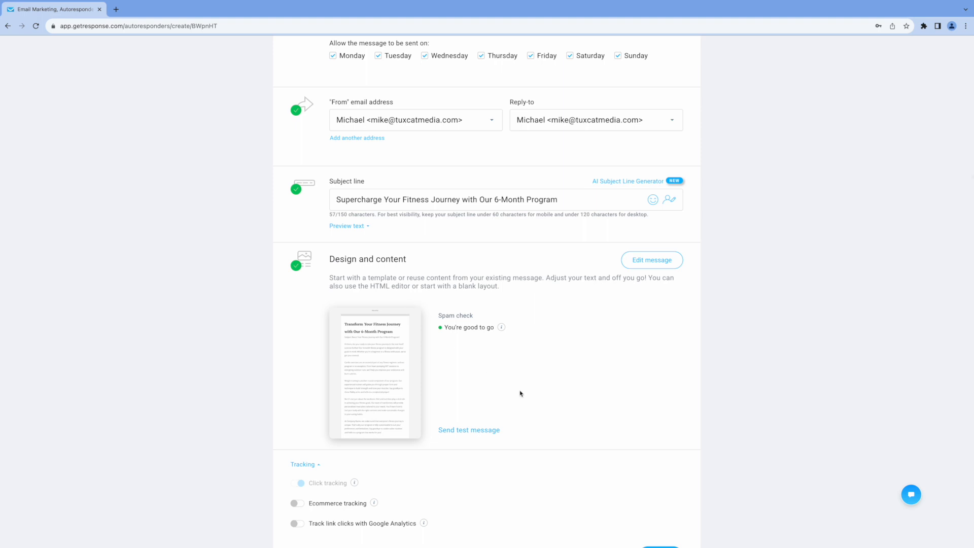
{"action": "scroll", "coordinate": [505, 385], "scroll_direction": "down", "scroll_amount": 2}
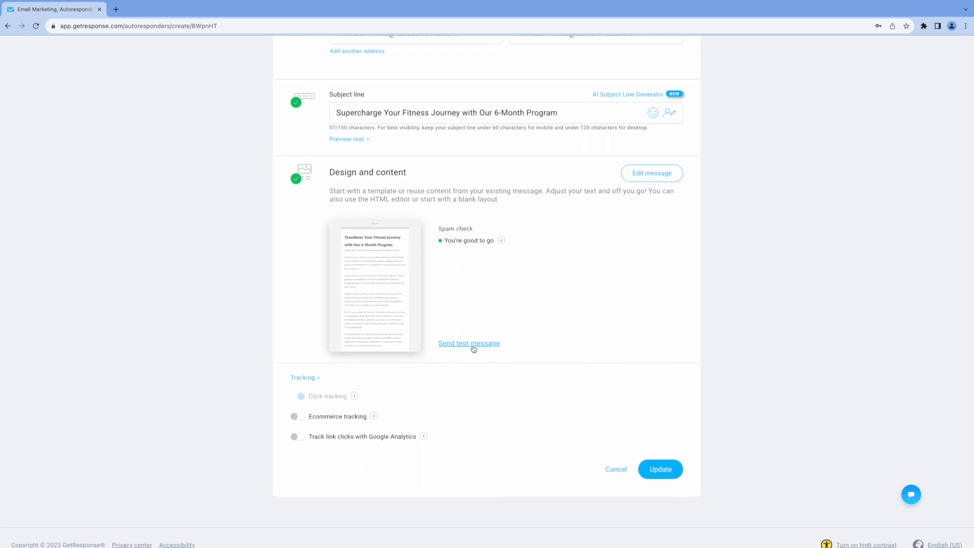
{"action": "left_click", "coordinate": [653, 470]}
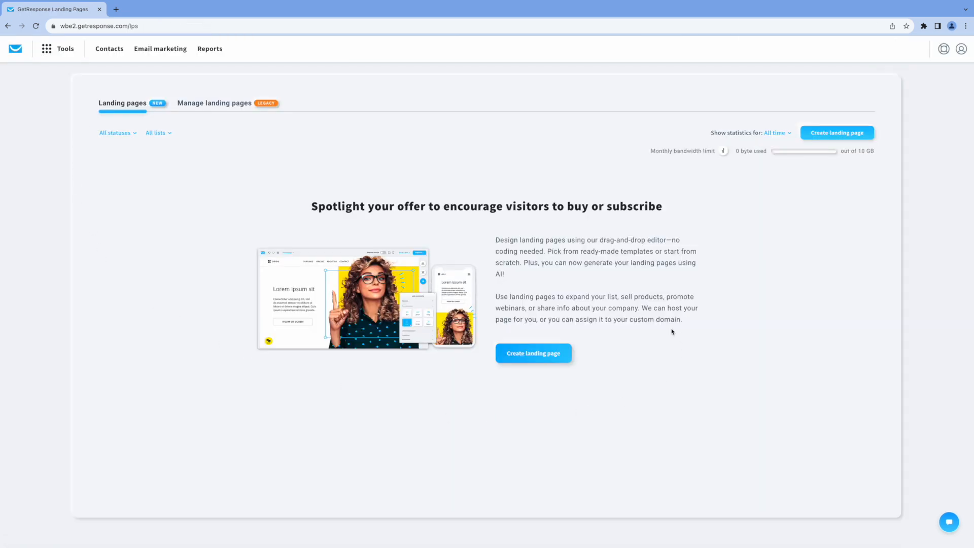
Start an AI landing page for 'health and wellness' in the Nutrition and wellness field
{"action": "left_click", "coordinate": [838, 134]}
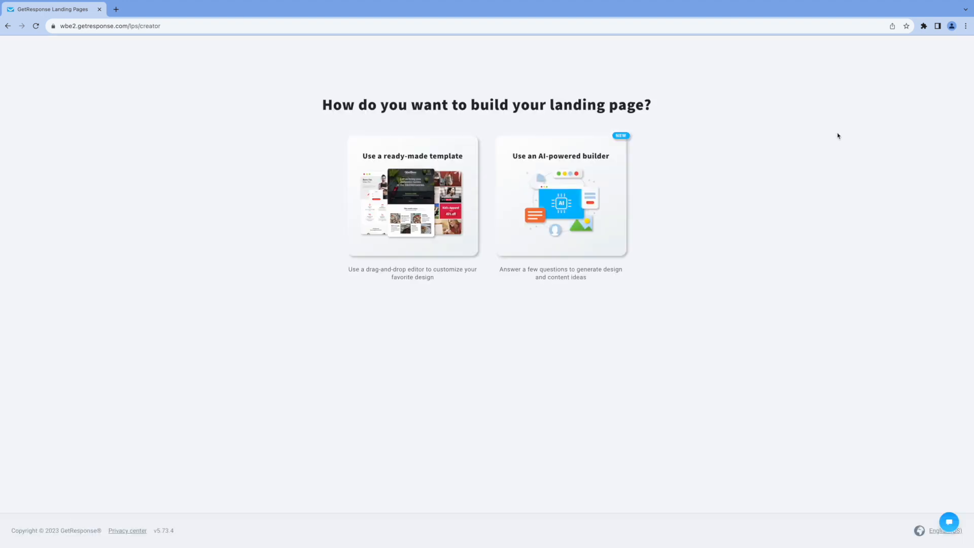
{"action": "left_click", "coordinate": [559, 204]}
{"action": "type", "text": "hea"}
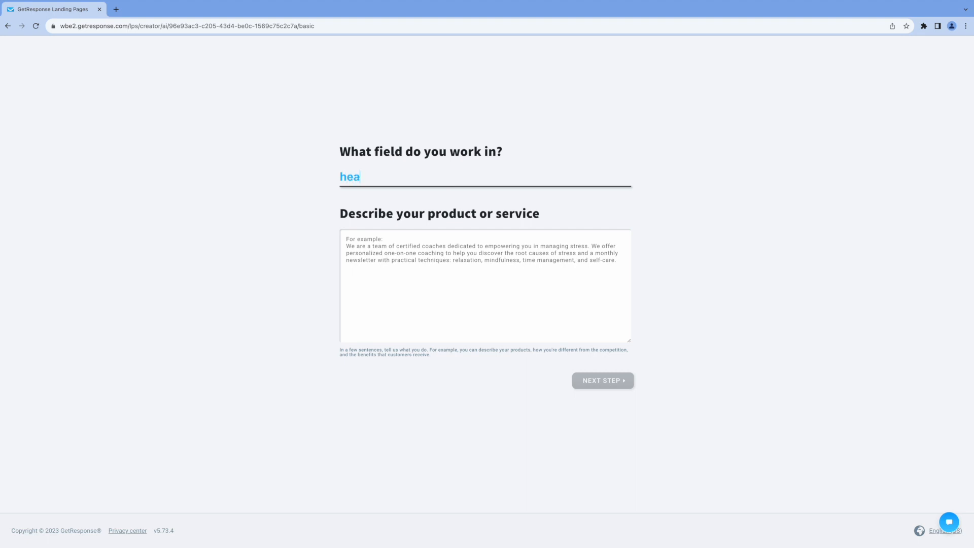
{"action": "type", "text": "lth and wellness"}
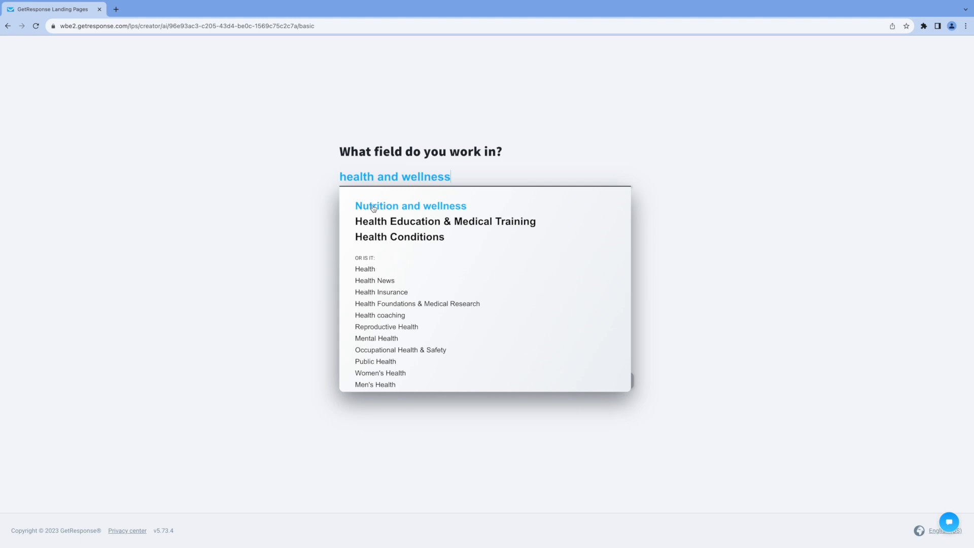
{"action": "left_click", "coordinate": [373, 207]}
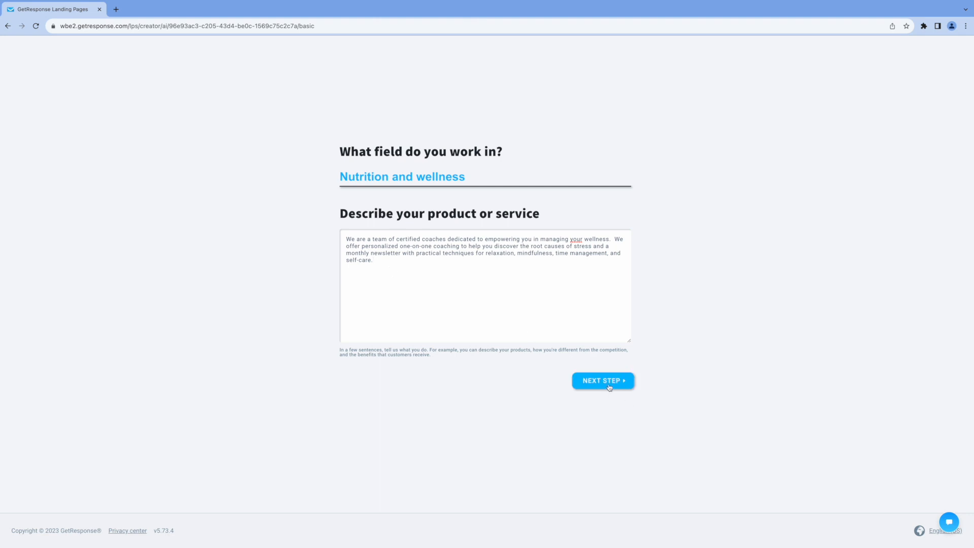
{"action": "left_click", "coordinate": [608, 386]}
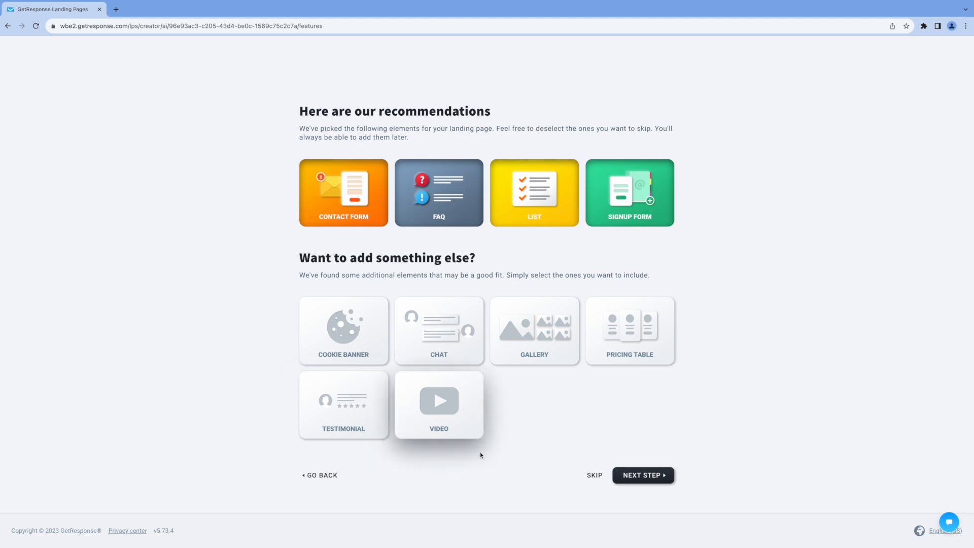
Accept the recommended page elements, suggested colours and company details to build designs
{"action": "left_click", "coordinate": [653, 482]}
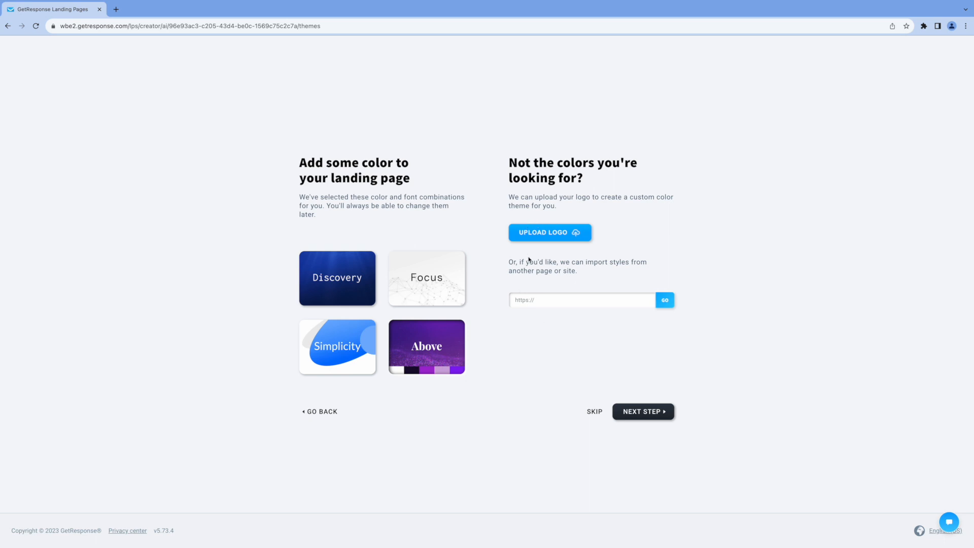
{"action": "left_click", "coordinate": [639, 411]}
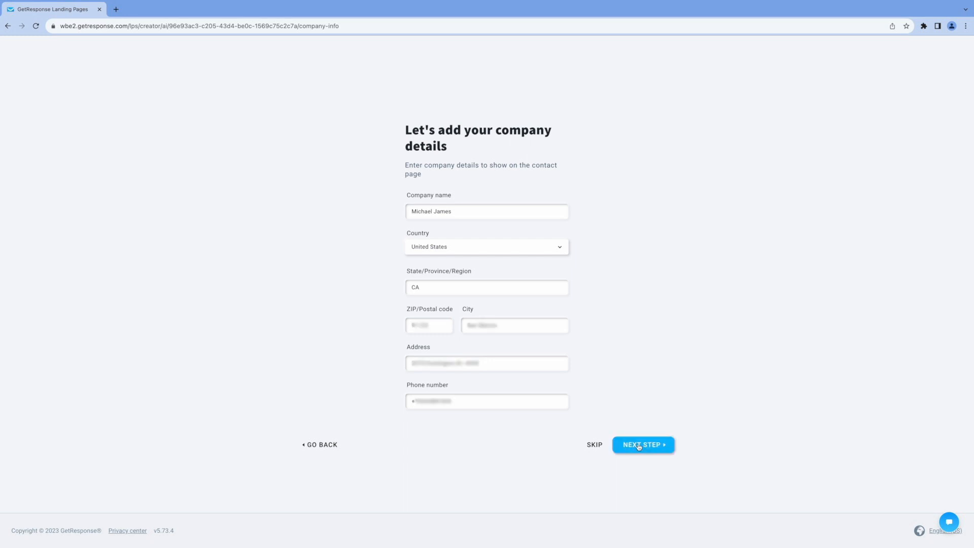
{"action": "left_click", "coordinate": [639, 446]}
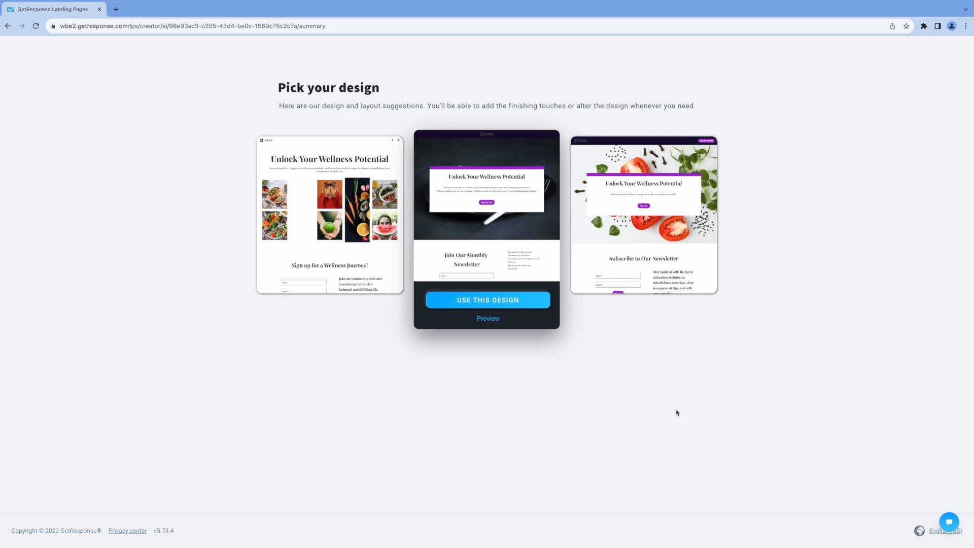
Use the tomato-themed wellness design and scroll through the generated page
{"action": "mouse_move", "coordinate": [621, 244]}
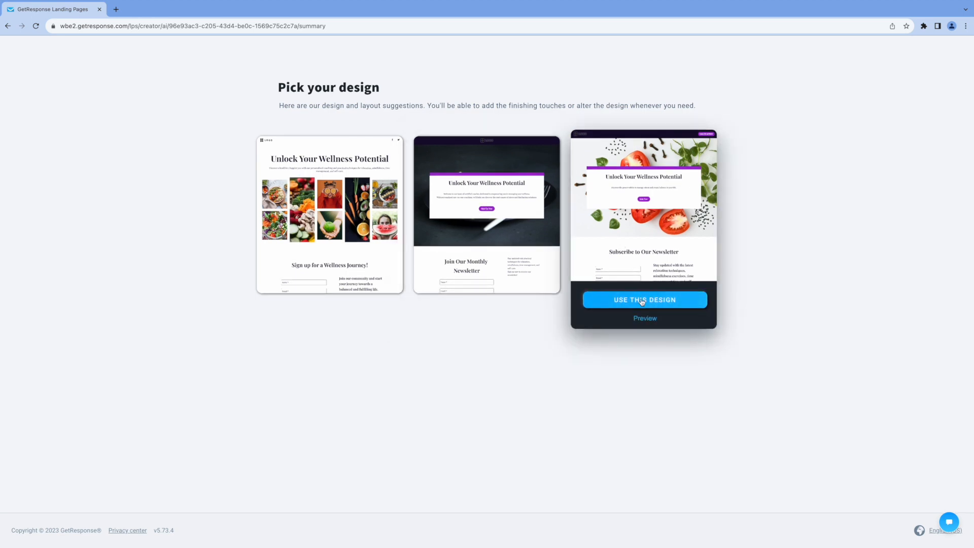
{"action": "left_click", "coordinate": [642, 301]}
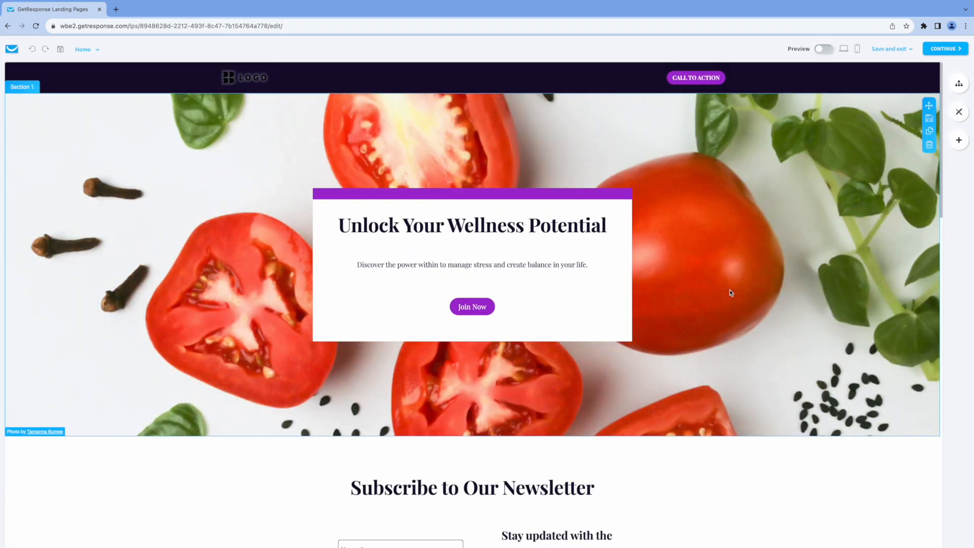
{"action": "scroll", "coordinate": [729, 291], "scroll_direction": "down", "scroll_amount": 1}
{"action": "scroll", "coordinate": [729, 293], "scroll_direction": "down", "scroll_amount": 5}
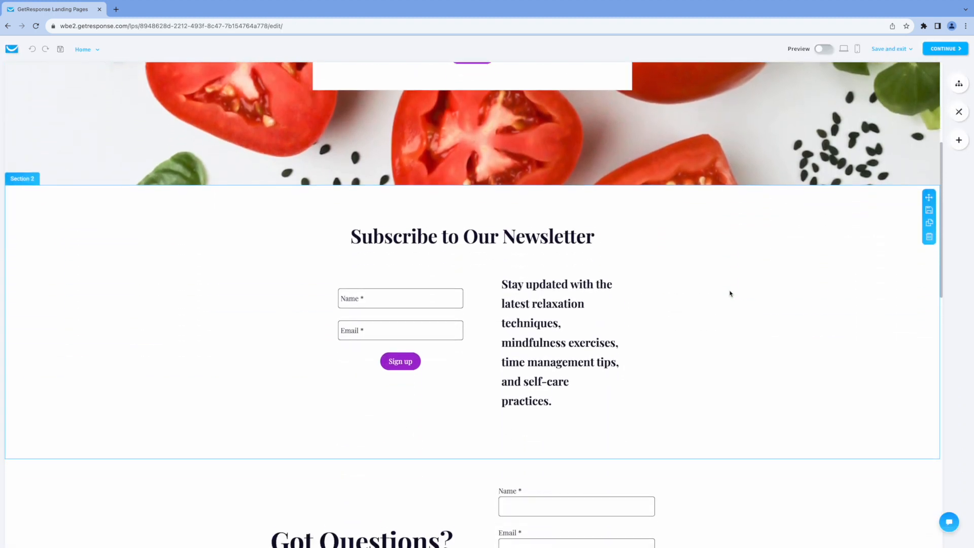
{"action": "scroll", "coordinate": [729, 292], "scroll_direction": "down", "scroll_amount": 2}
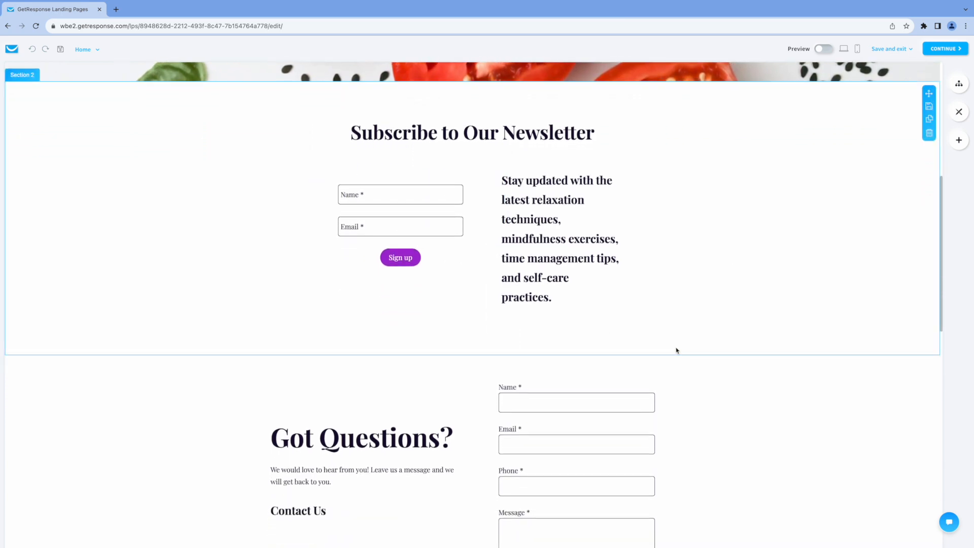
{"action": "scroll", "coordinate": [676, 350], "scroll_direction": "down", "scroll_amount": 4}
{"action": "scroll", "coordinate": [776, 380], "scroll_direction": "down", "scroll_amount": 7}
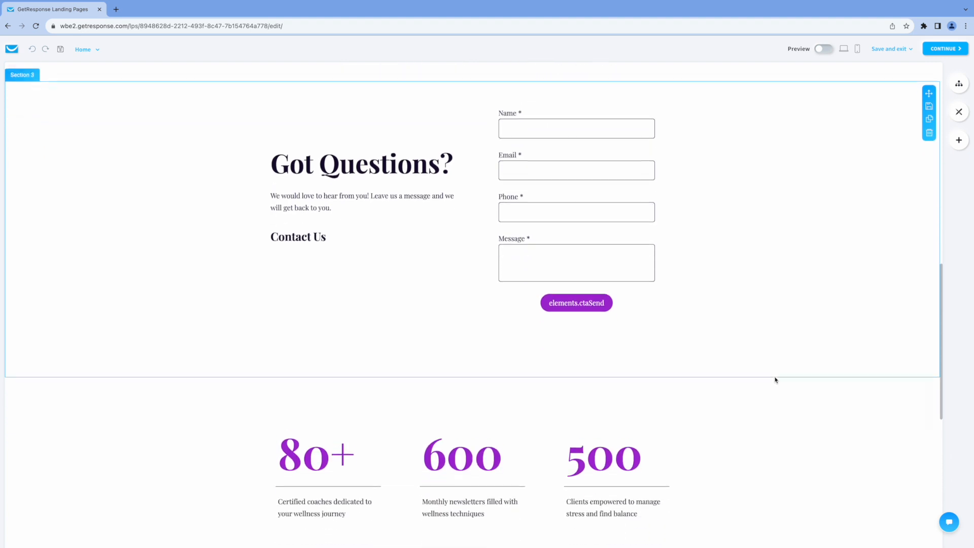
{"action": "scroll", "coordinate": [776, 381], "scroll_direction": "down", "scroll_amount": 4}
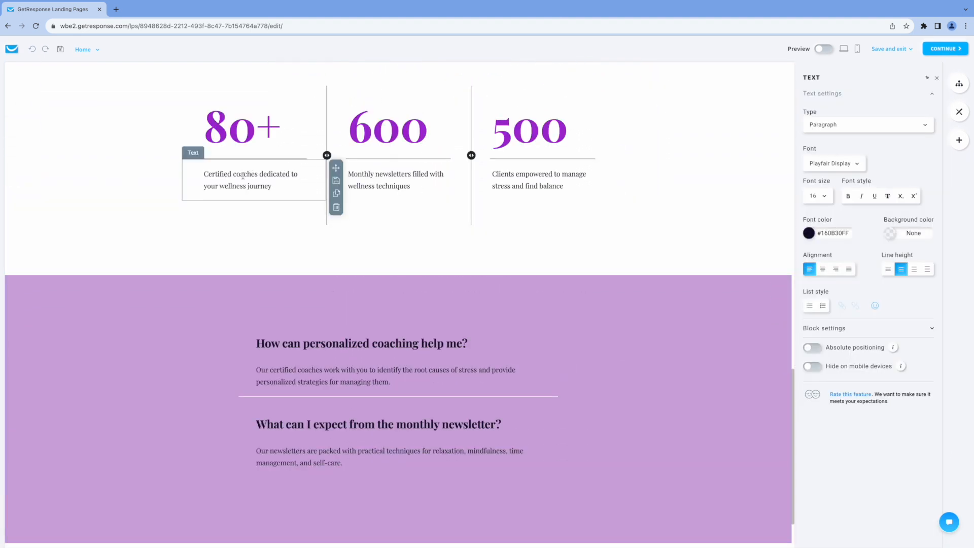
Save the wellness landing page and exit the editor
{"action": "left_click_drag", "start_coordinate": [243, 176], "coordinate": [283, 175]}
{"action": "left_click_drag", "start_coordinate": [378, 371], "coordinate": [431, 370]}
{"action": "left_click", "coordinate": [889, 49]}
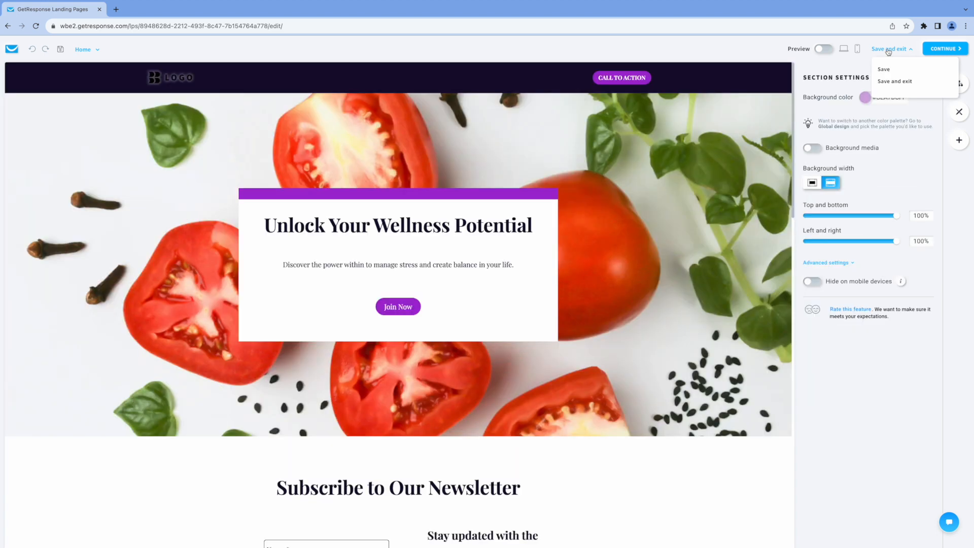
{"action": "left_click", "coordinate": [895, 82]}
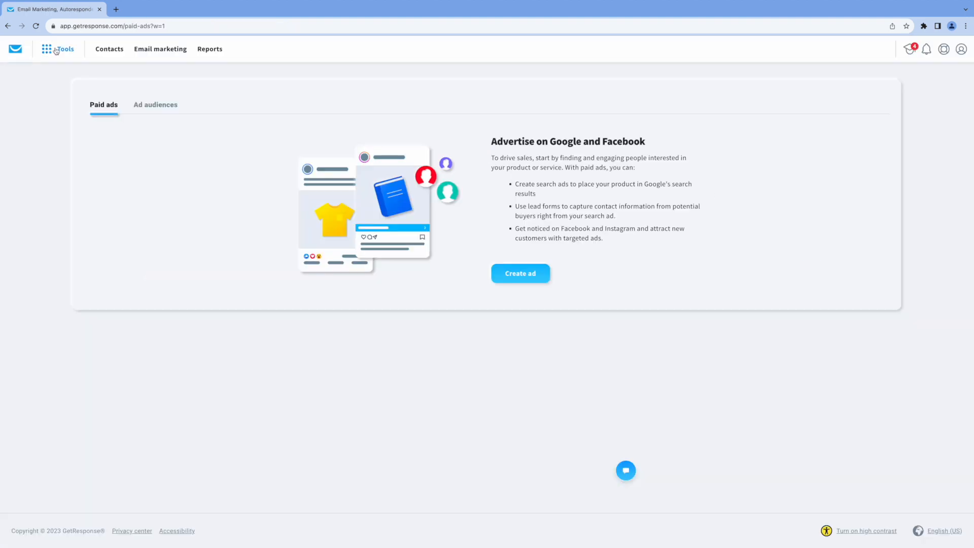
{"action": "left_click", "coordinate": [55, 50]}
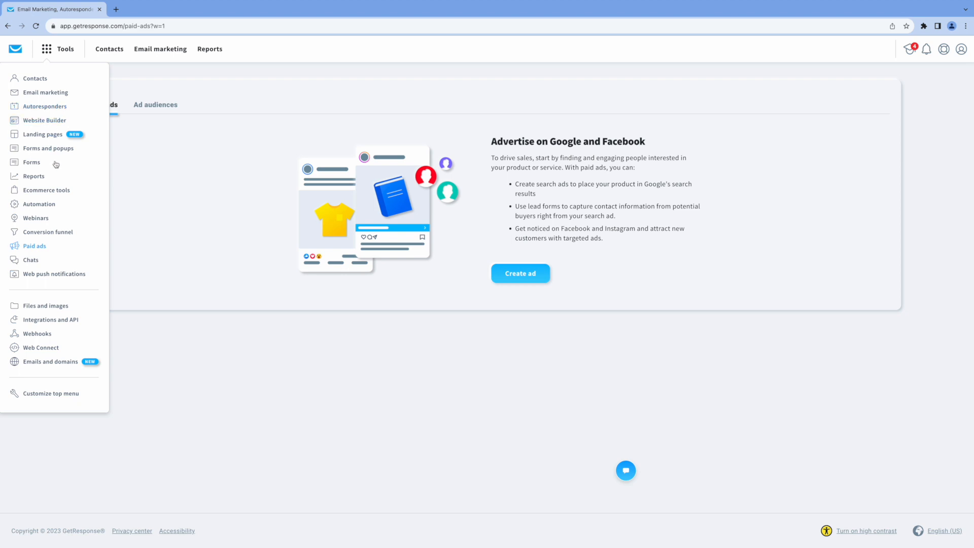
Create a Bring new leads search ad with lead form in Paid ads using the AI Generator
{"action": "left_click", "coordinate": [258, 391]}
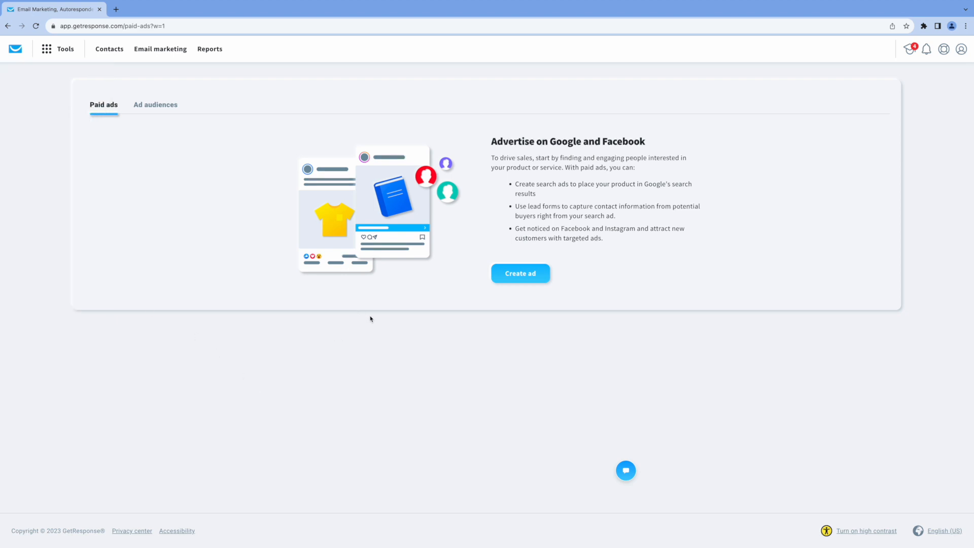
{"action": "left_click", "coordinate": [533, 275]}
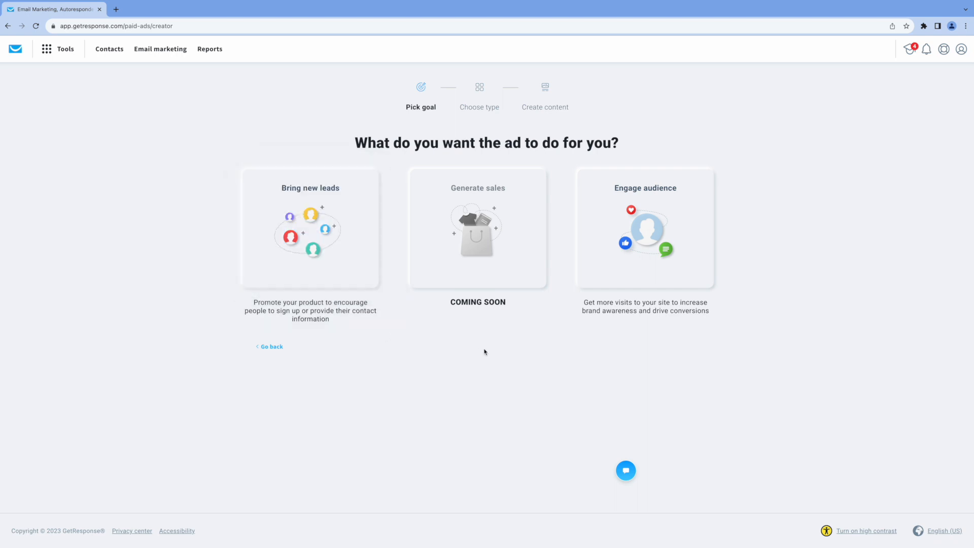
{"action": "left_click", "coordinate": [289, 254]}
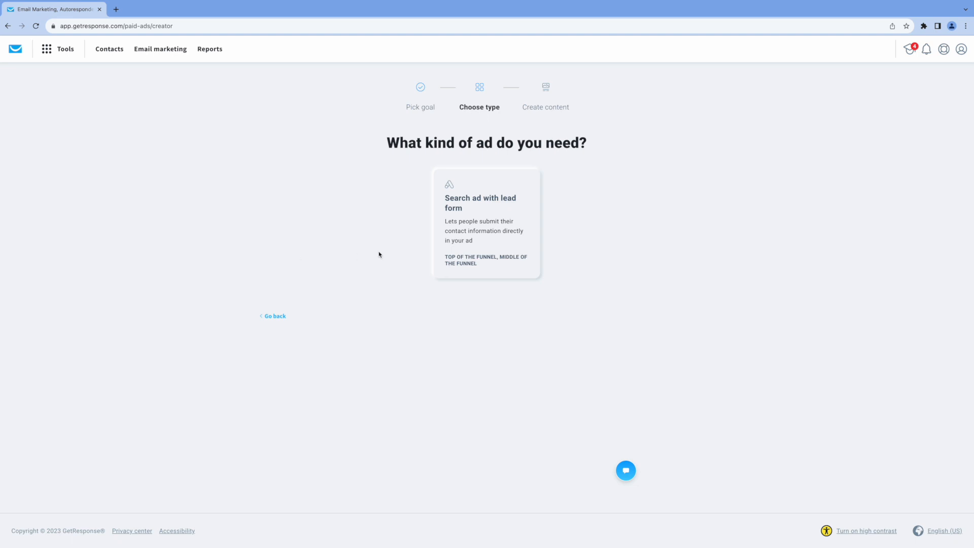
{"action": "left_click", "coordinate": [473, 216]}
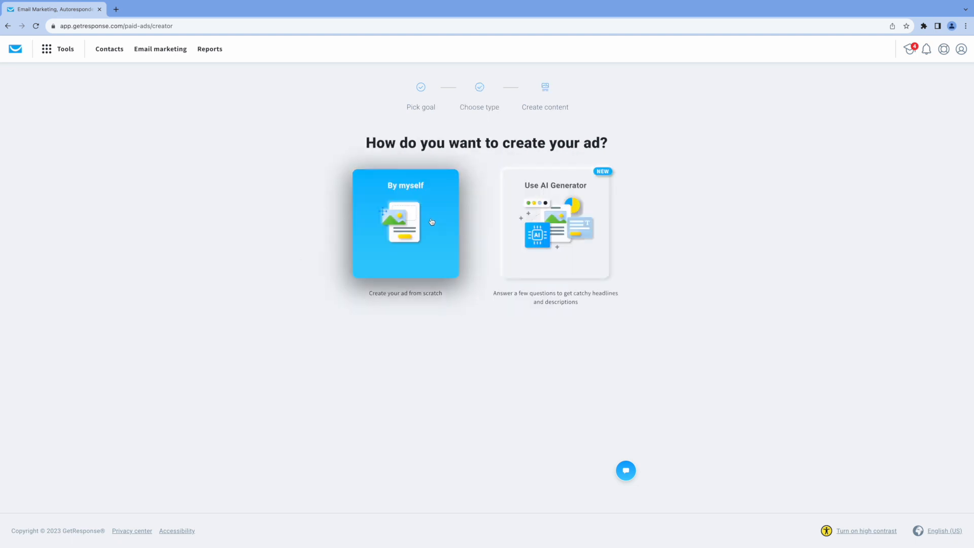
{"action": "left_click", "coordinate": [550, 228]}
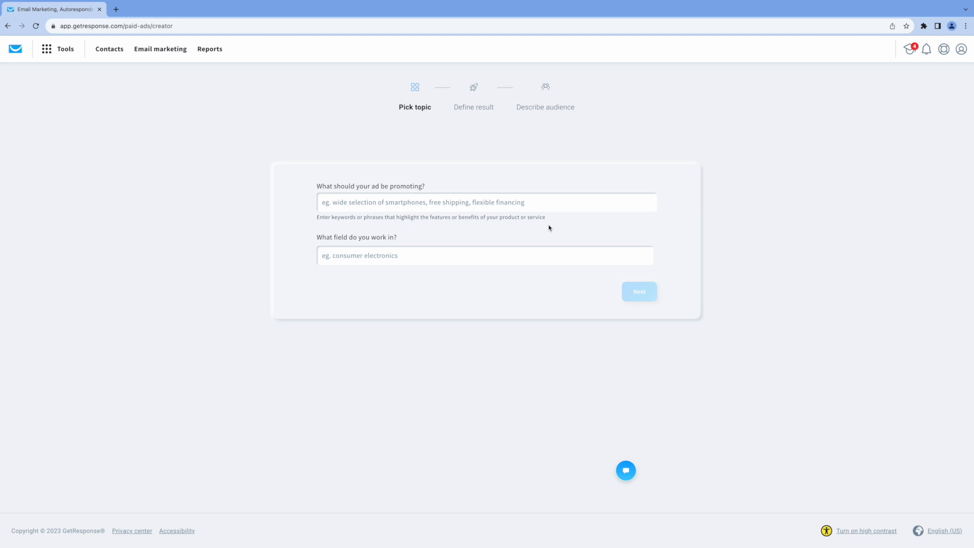
Describe the ad as promoting a 'fitness program' in the Health coaching field
{"action": "type", "text": "fi"}
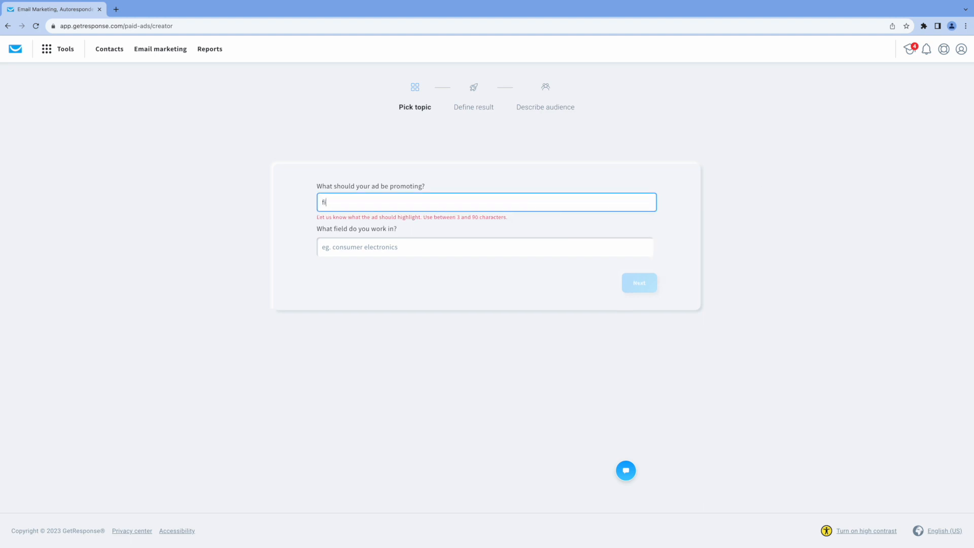
{"action": "type", "text": "tness program"}
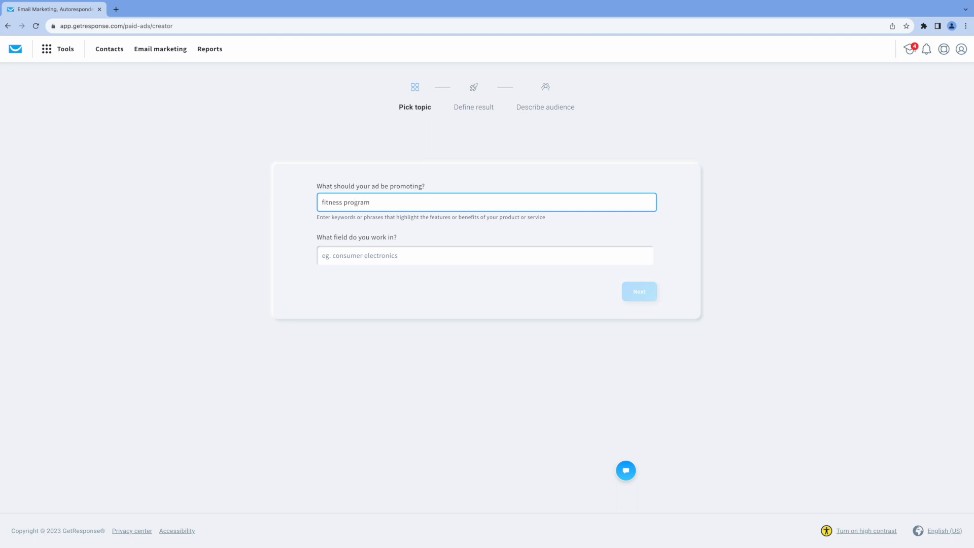
{"action": "left_click", "coordinate": [389, 258]}
{"action": "type", "text": "health"}
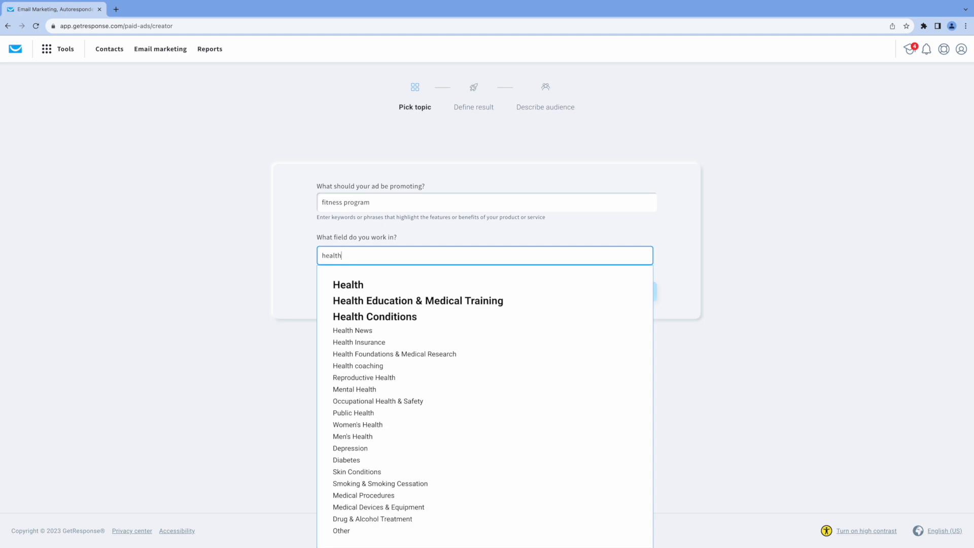
{"action": "type", "text": " and wellness"}
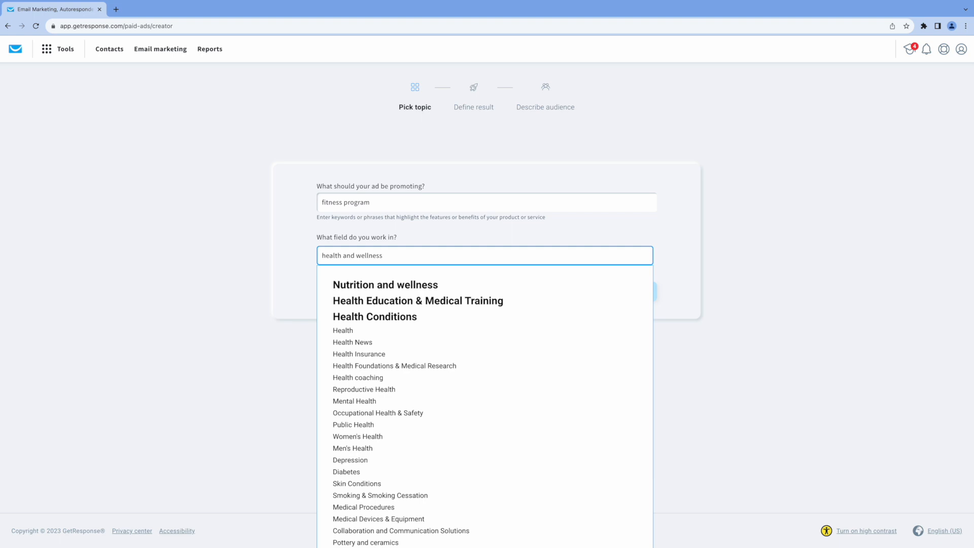
{"action": "left_click", "coordinate": [373, 379]}
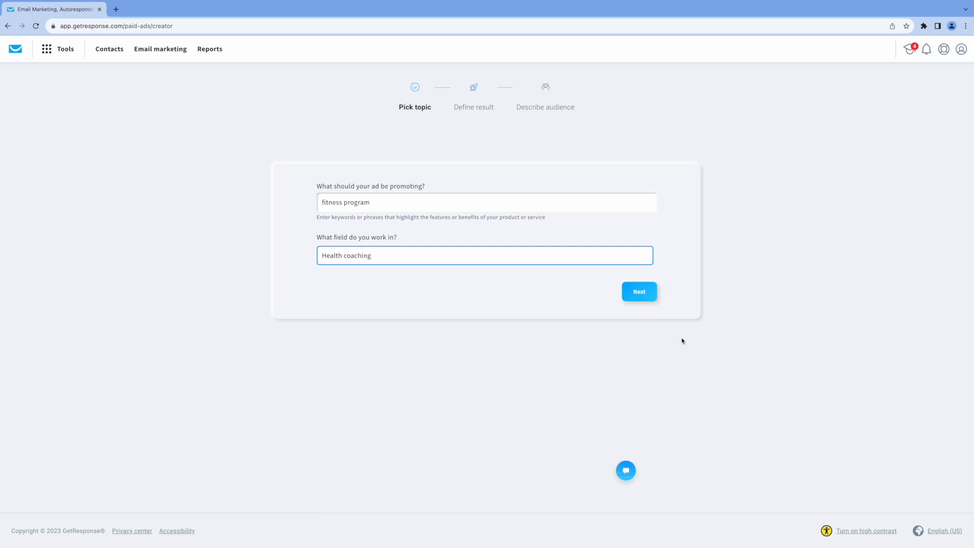
{"action": "left_click", "coordinate": [639, 292]}
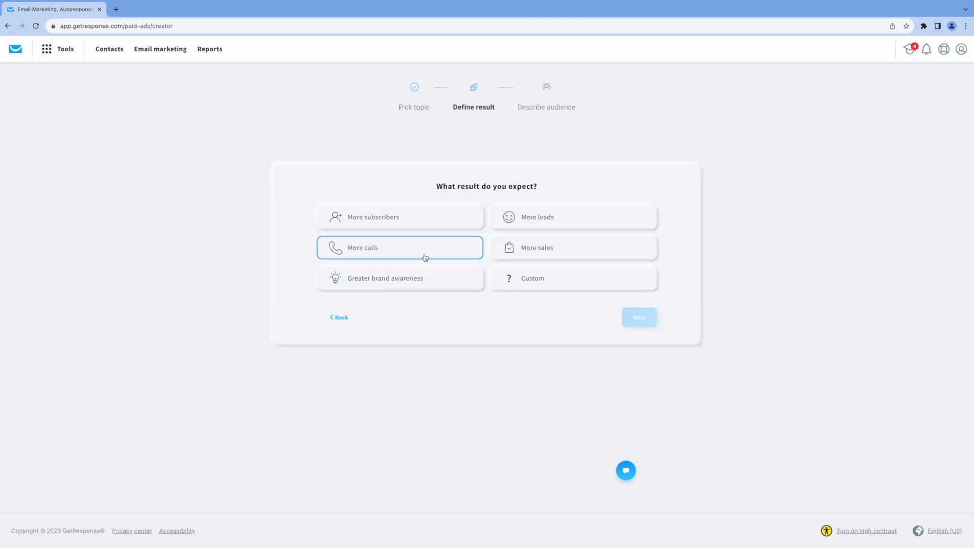
{"action": "left_click", "coordinate": [560, 222]}
{"action": "left_click", "coordinate": [643, 321]}
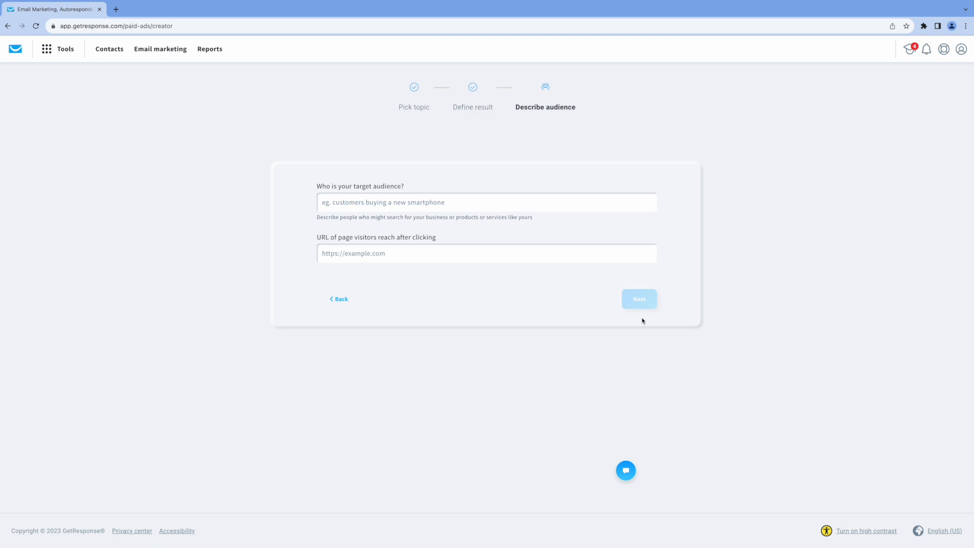
{"action": "type", "text": "stay at hom"}
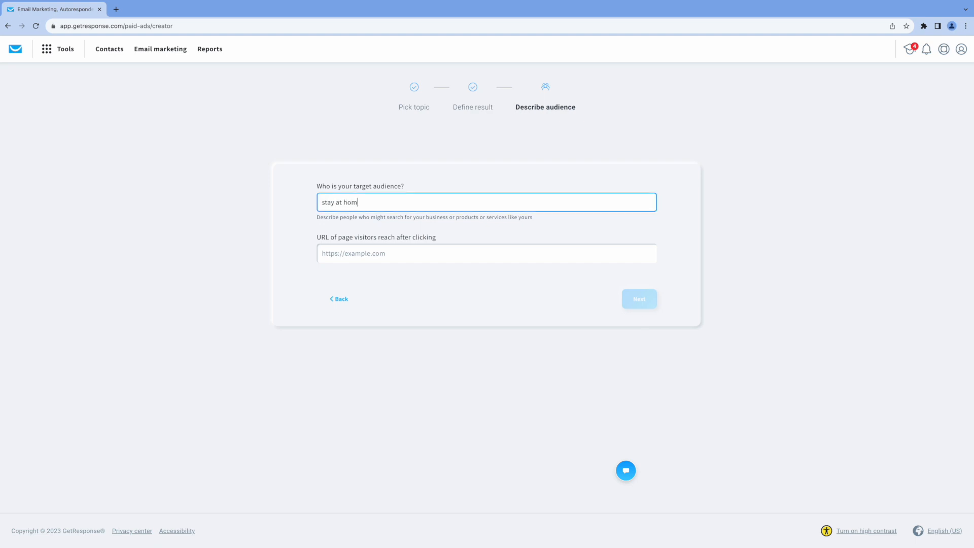
{"action": "type", "text": "e workers"}
{"action": "left_click", "coordinate": [337, 253]}
{"action": "type", "text": "https://tuxdude.com/"}
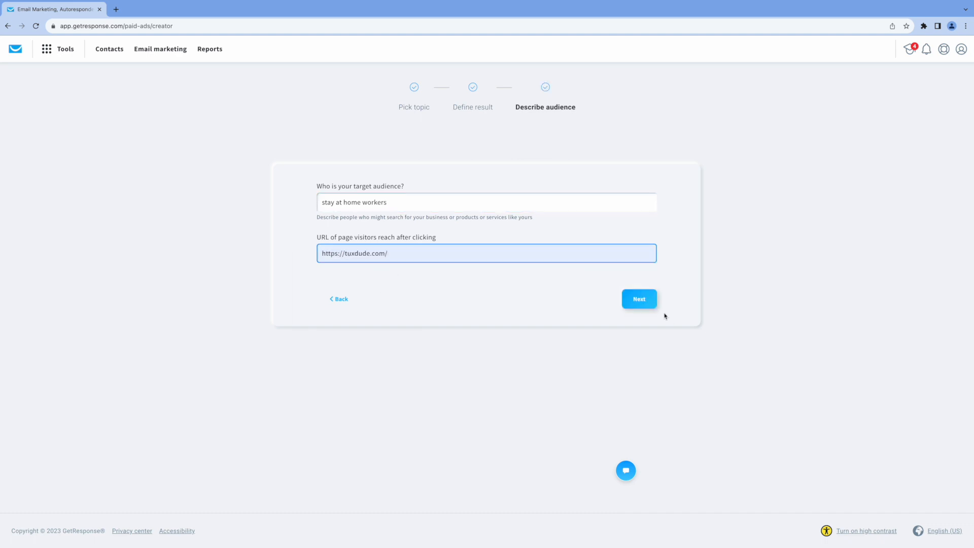
{"action": "left_click", "coordinate": [646, 302]}
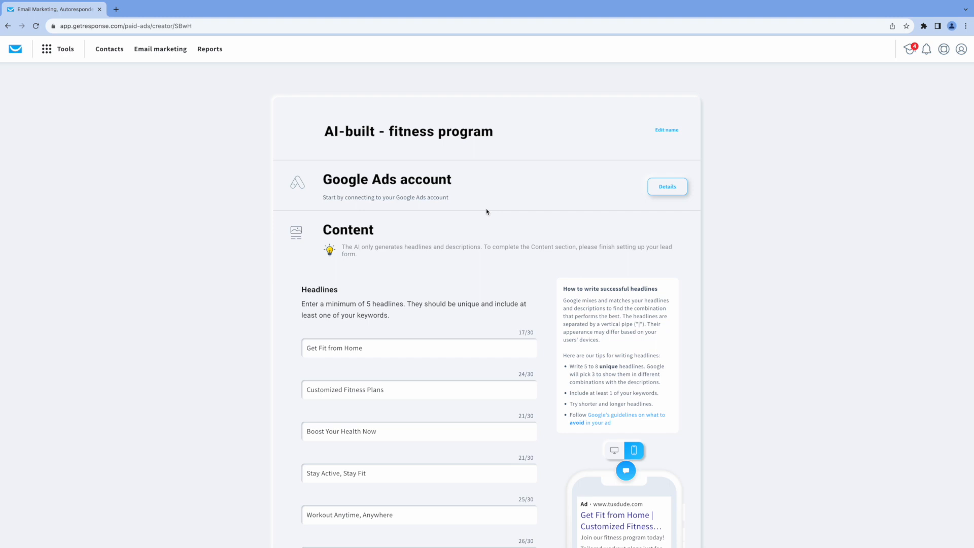
{"action": "scroll", "coordinate": [494, 214], "scroll_direction": "down", "scroll_amount": 3}
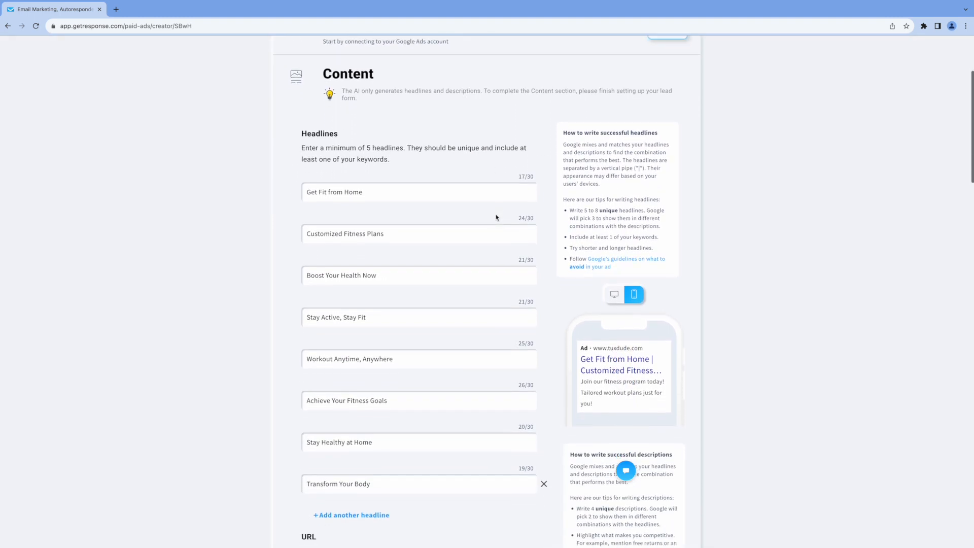
{"action": "scroll", "coordinate": [520, 277], "scroll_direction": "down", "scroll_amount": 3}
{"action": "scroll", "coordinate": [519, 277], "scroll_direction": "down", "scroll_amount": 8}
{"action": "scroll", "coordinate": [520, 277], "scroll_direction": "down", "scroll_amount": 2}
{"action": "scroll", "coordinate": [521, 280], "scroll_direction": "down", "scroll_amount": 7}
{"action": "scroll", "coordinate": [521, 280], "scroll_direction": "down", "scroll_amount": 2}
{"action": "scroll", "coordinate": [548, 218], "scroll_direction": "up", "scroll_amount": 20}
{"action": "scroll", "coordinate": [551, 223], "scroll_direction": "up", "scroll_amount": 2}
{"action": "scroll", "coordinate": [551, 226], "scroll_direction": "down", "scroll_amount": 6}
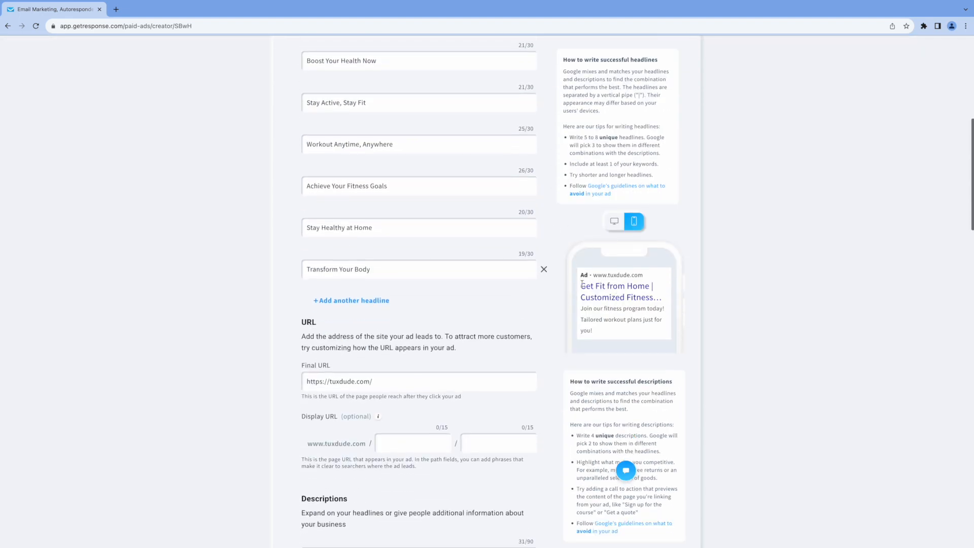